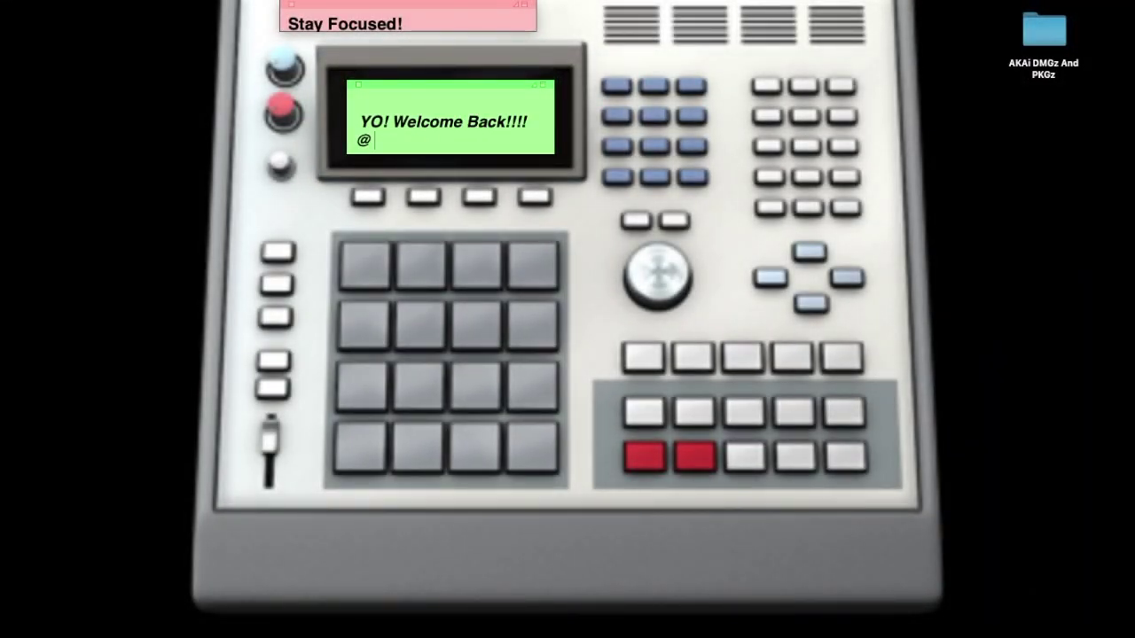
- Write a "YO! Welcome Back!!!!" greeting and the Instagram handle in the green sticky note
{"action": "type", "text": "!!!!"}
{"action": "key", "text": "Return"}
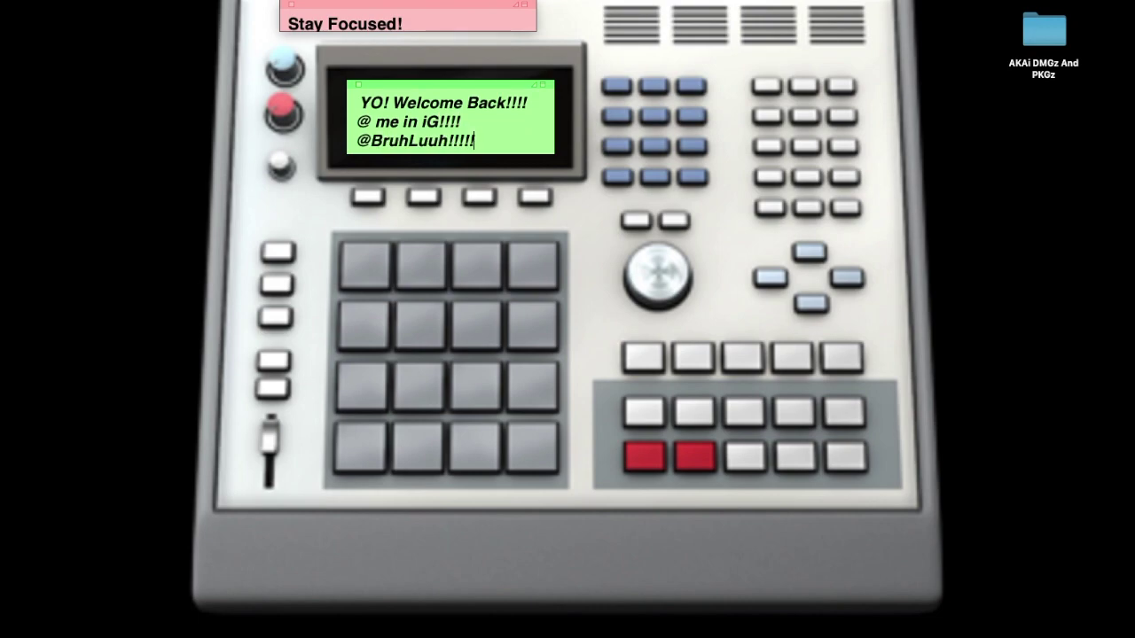
- Open the AKAi DMGz And PKGz desktop folder and sort its contents by Date Added
{"action": "double_click", "coordinate": [1043, 34]}
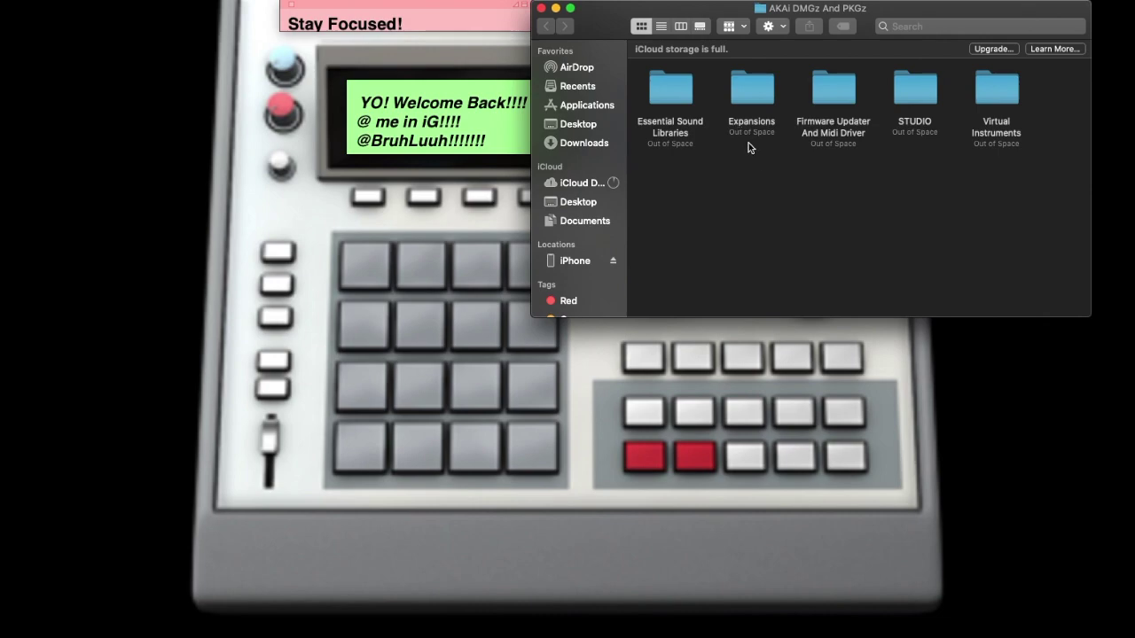
{"action": "right_click", "coordinate": [792, 198]}
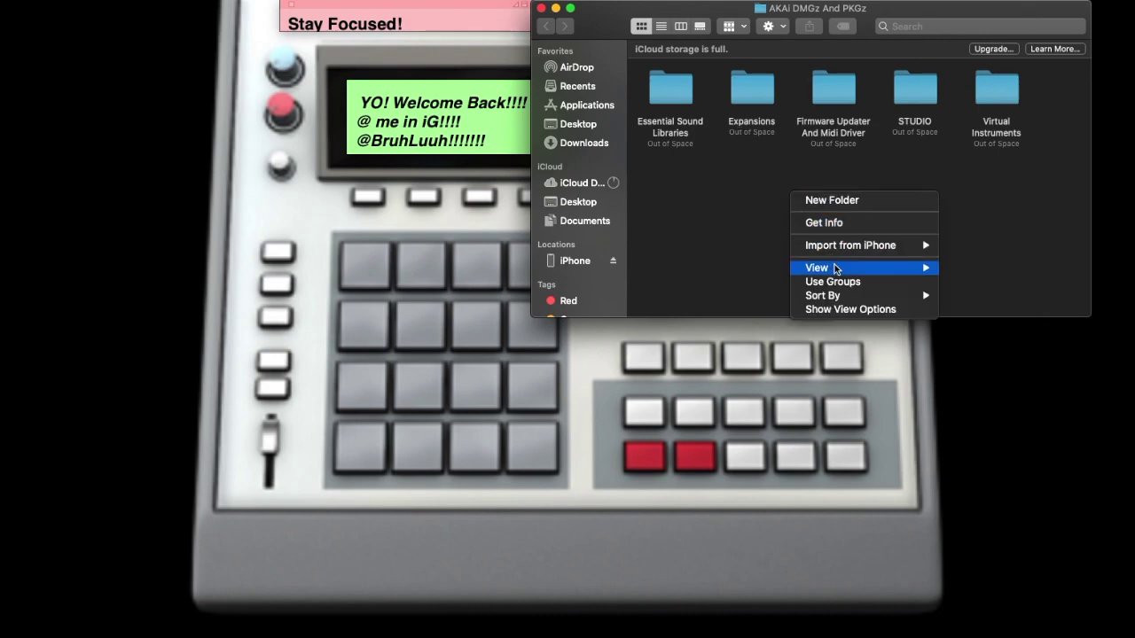
{"action": "mouse_move", "coordinate": [844, 296]}
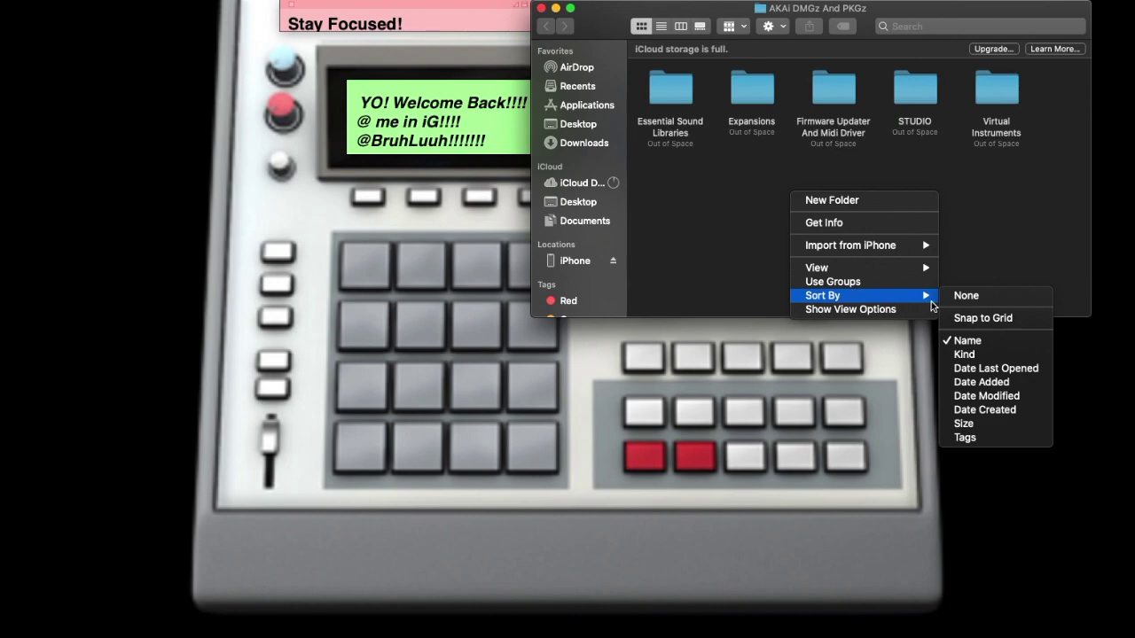
{"action": "left_click", "coordinate": [978, 377]}
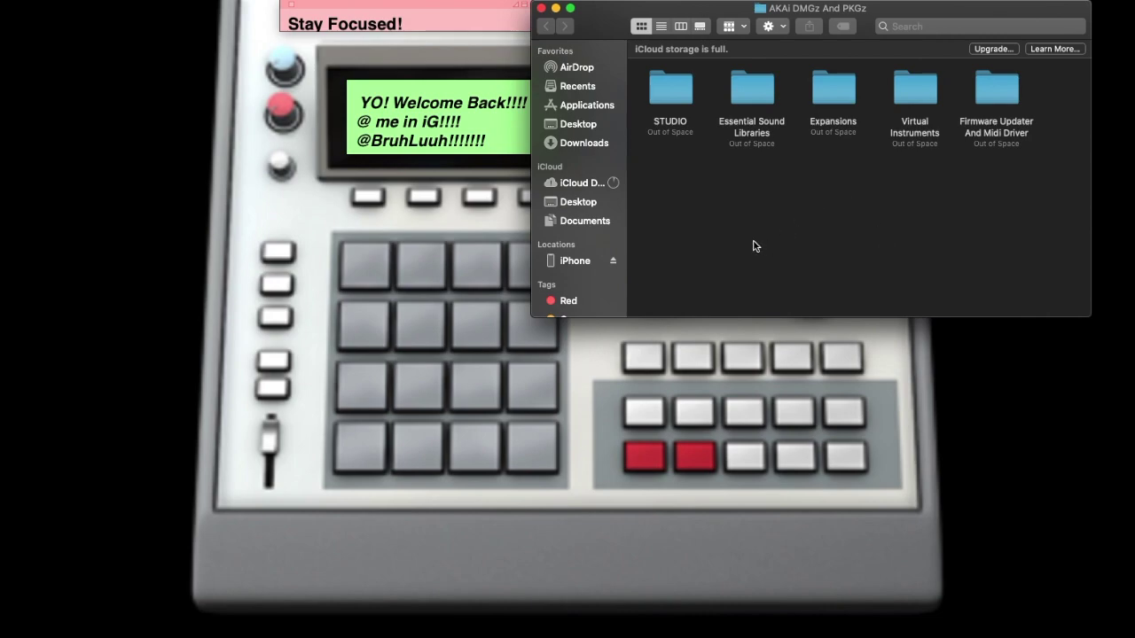
- Open the STUDIO folder and space the MPC Windows and MPK mini zip files apart
{"action": "double_click", "coordinate": [659, 105]}
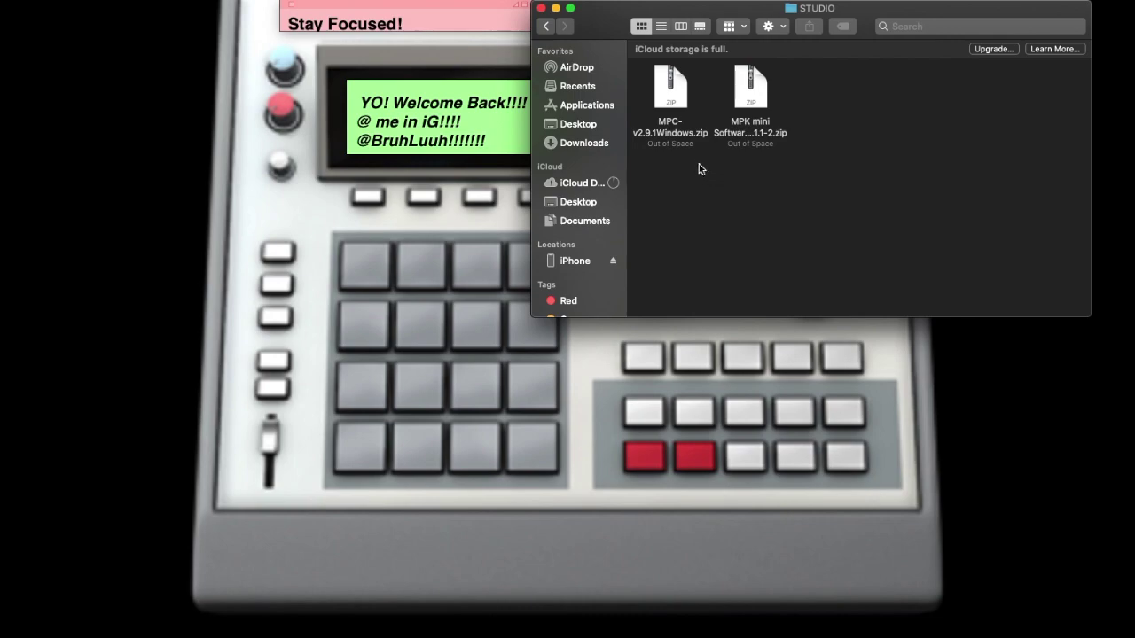
{"action": "left_click_drag", "start_coordinate": [758, 107], "coordinate": [818, 124]}
{"action": "mouse_move", "coordinate": [673, 104]}
{"action": "left_mouse_down"}
{"action": "mouse_move", "coordinate": [674, 155]}
{"action": "mouse_move", "coordinate": [674, 124]}
{"action": "left_mouse_up"}
- Extract the MPK mini Software zip and place the extracted MPK mini Software Manager app below the two archives
{"action": "left_click", "coordinate": [813, 122]}
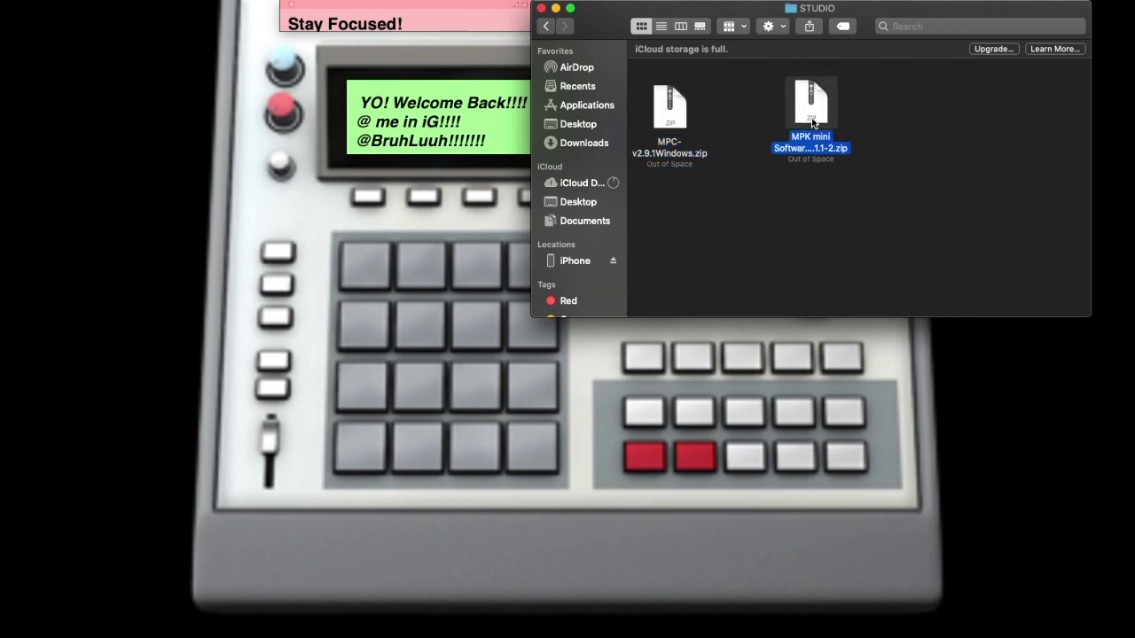
{"action": "double_click", "coordinate": [813, 123]}
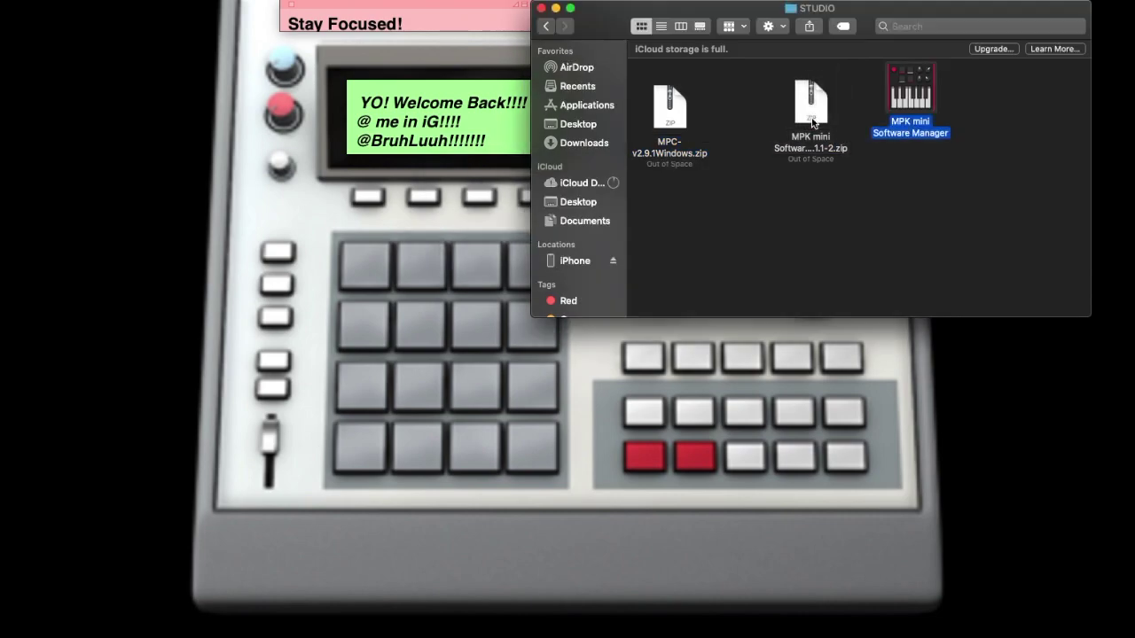
{"action": "left_click_drag", "start_coordinate": [824, 122], "coordinate": [738, 238]}
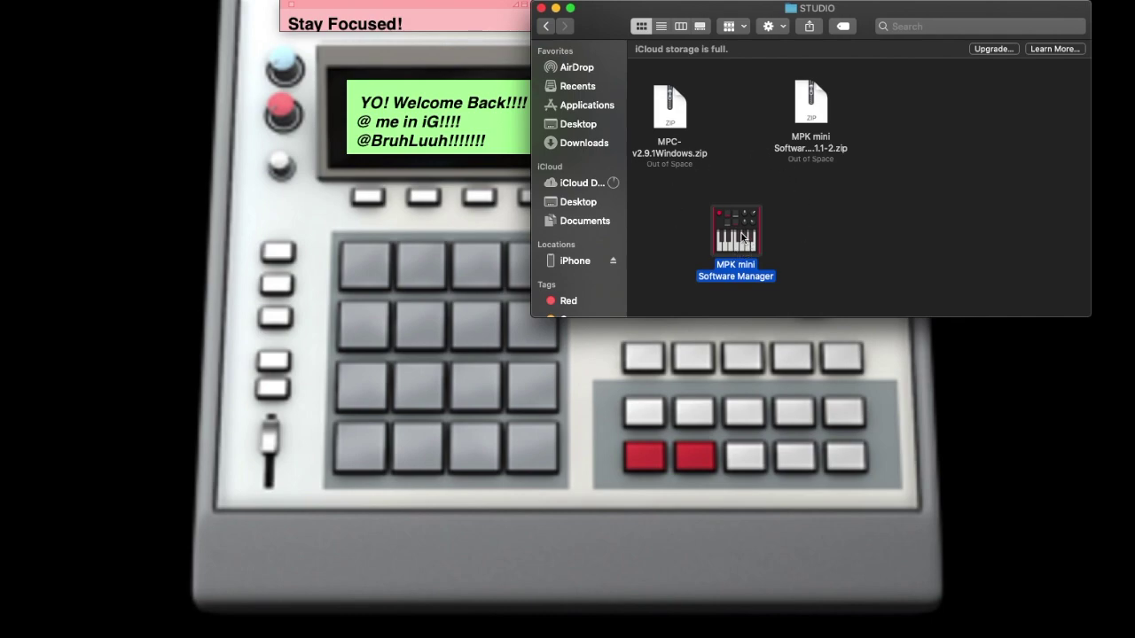
- Launch MPK mini Software Manager, letting it move itself to Applications and access the Desktop folder
{"action": "double_click", "coordinate": [742, 236]}
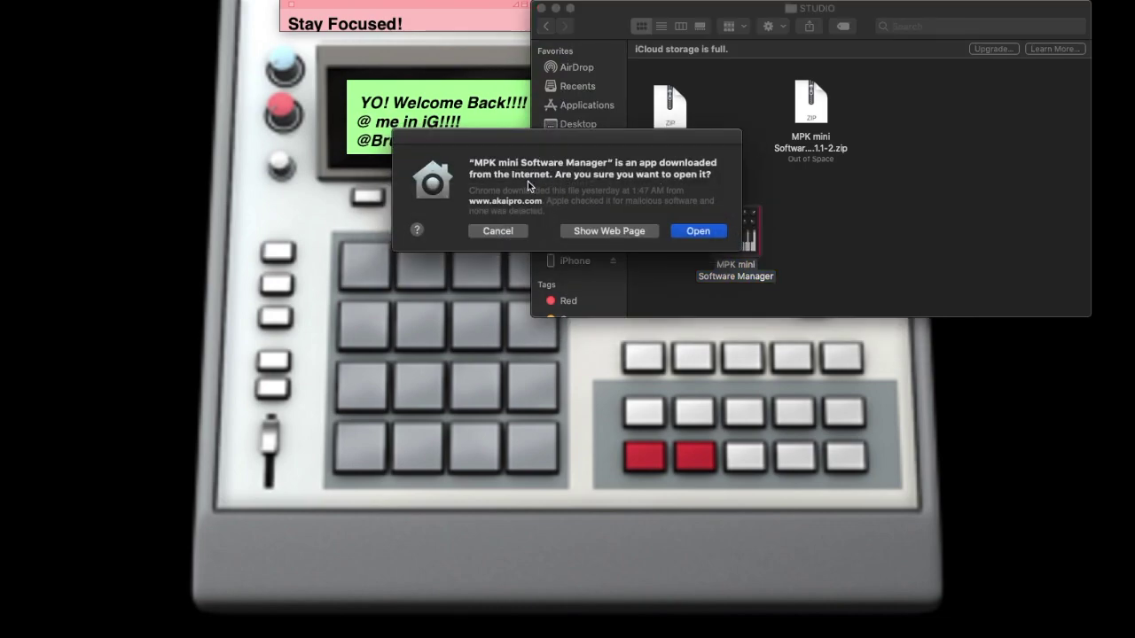
{"action": "left_click", "coordinate": [696, 232]}
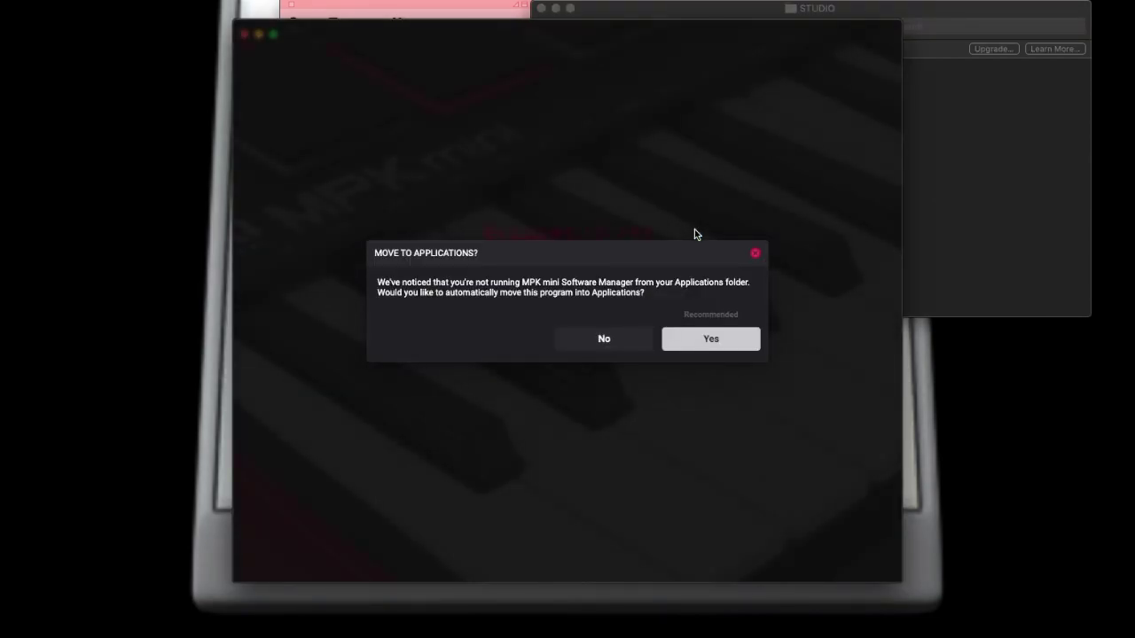
{"action": "left_click", "coordinate": [708, 341]}
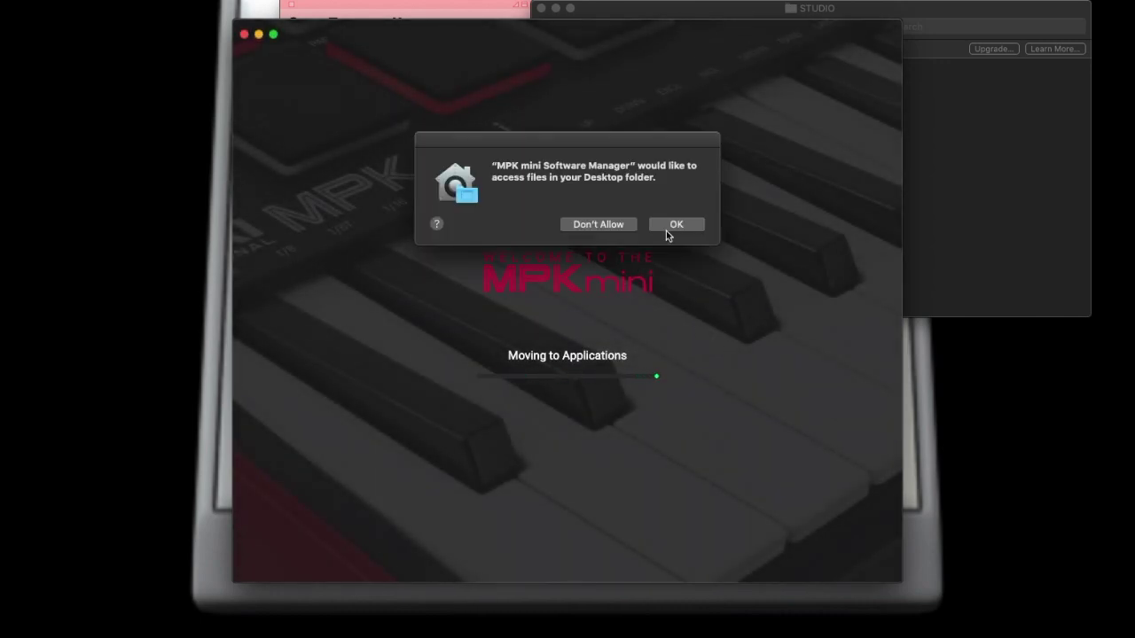
{"action": "left_click", "coordinate": [674, 225]}
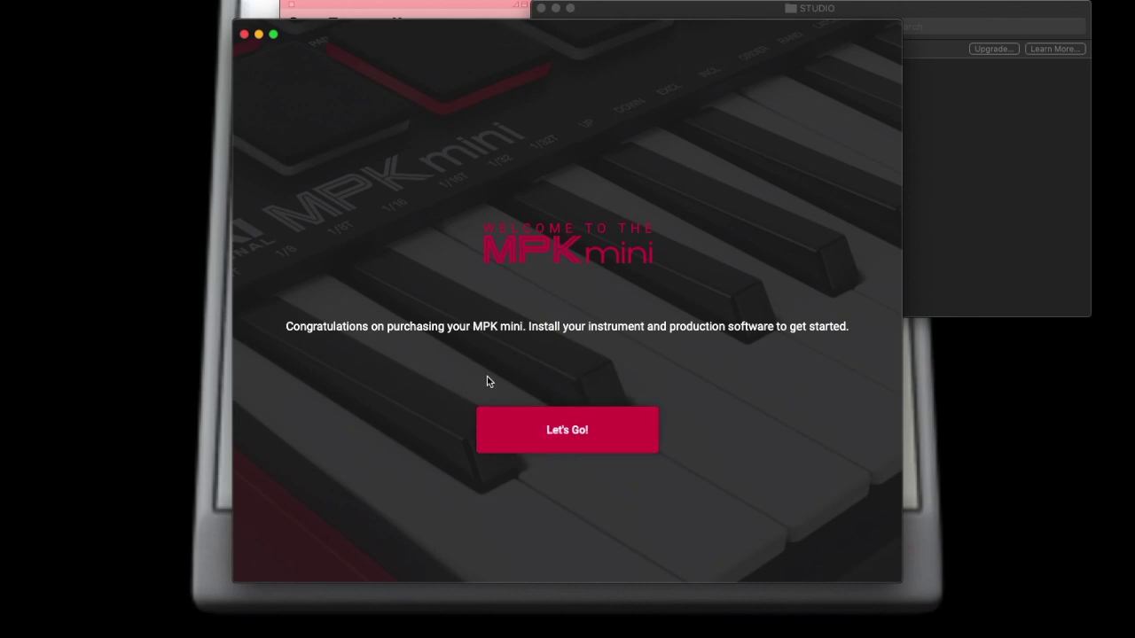
- Start the MPK mini setup and accept the recommended Hybrid 3, Mini Grand and Velvet instruments
{"action": "left_click", "coordinate": [566, 429]}
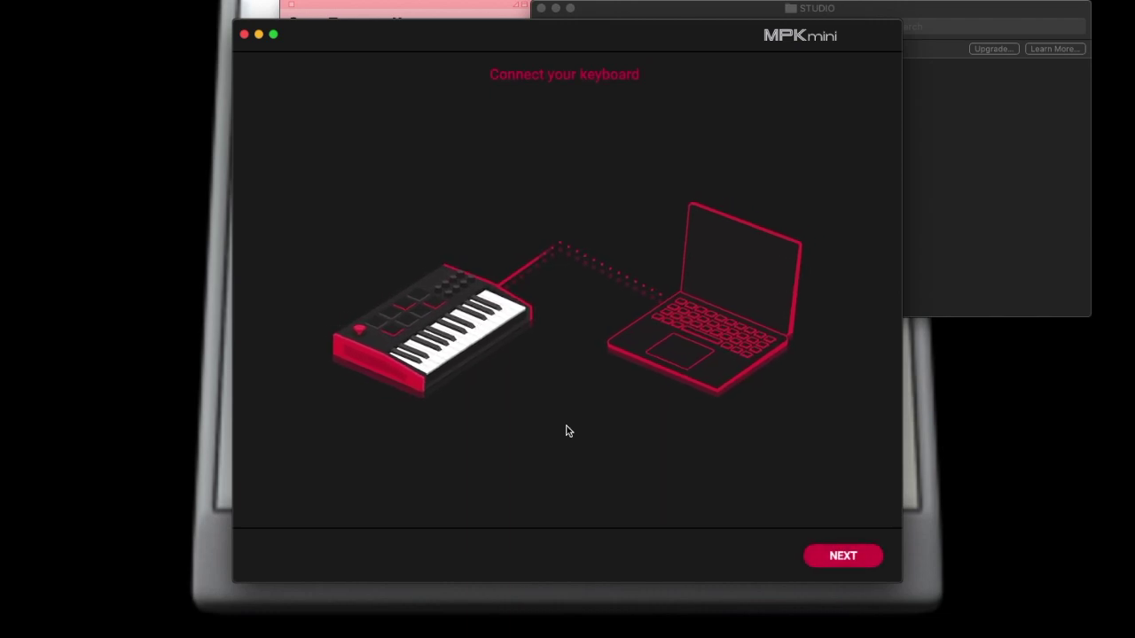
{"action": "left_click", "coordinate": [821, 556]}
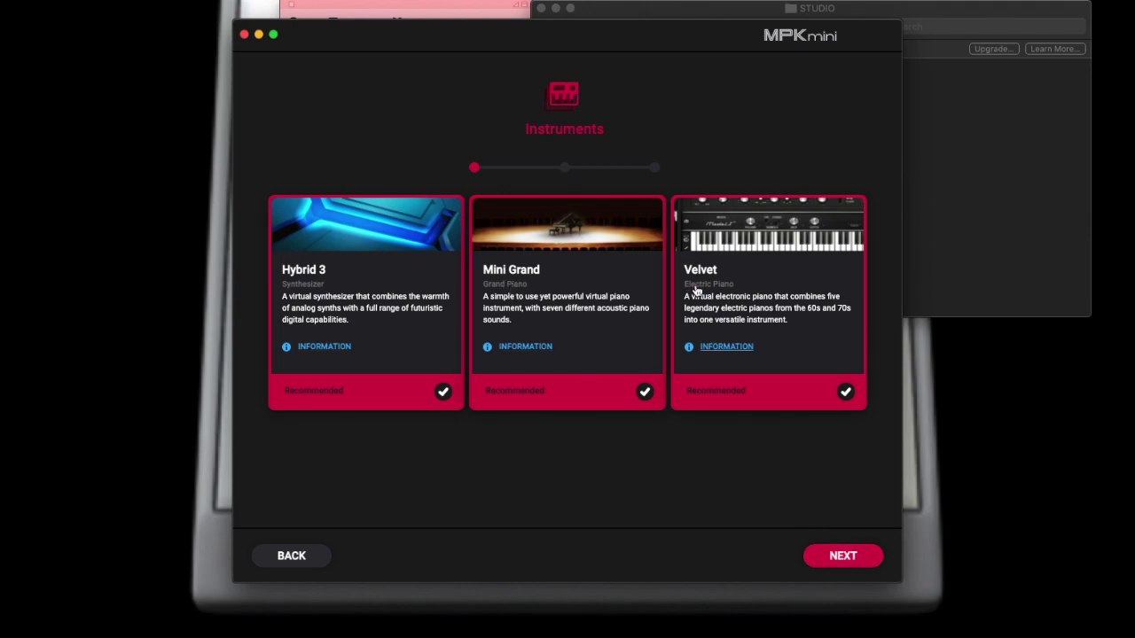
{"action": "left_click", "coordinate": [836, 558]}
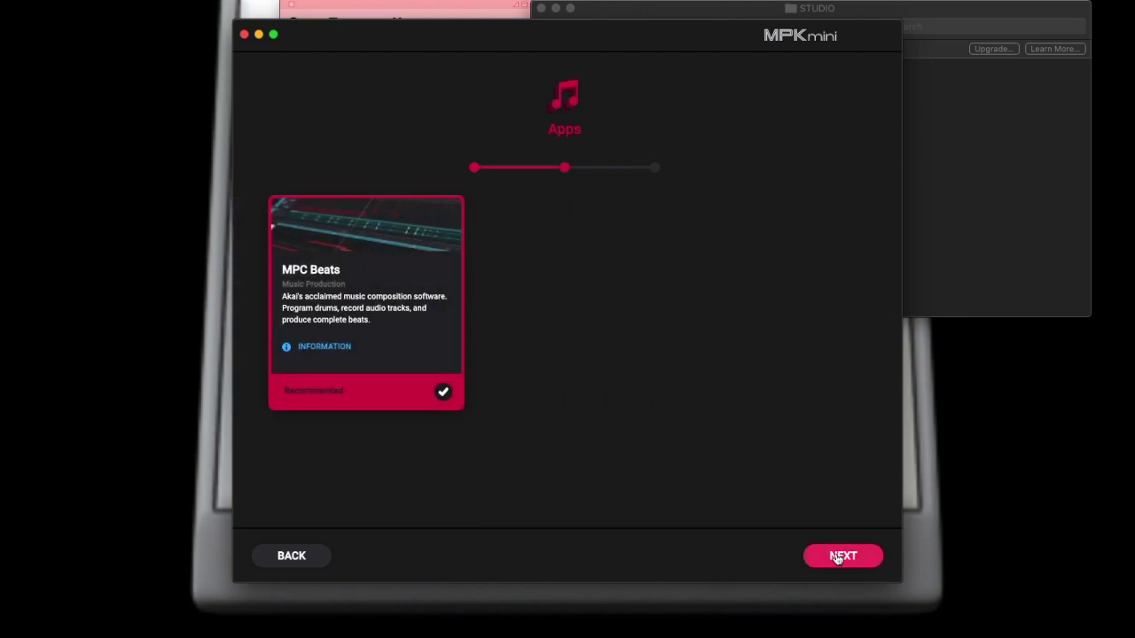
- Read the MPC Beats product information and continue with that app selected for installation
{"action": "left_click", "coordinate": [336, 349]}
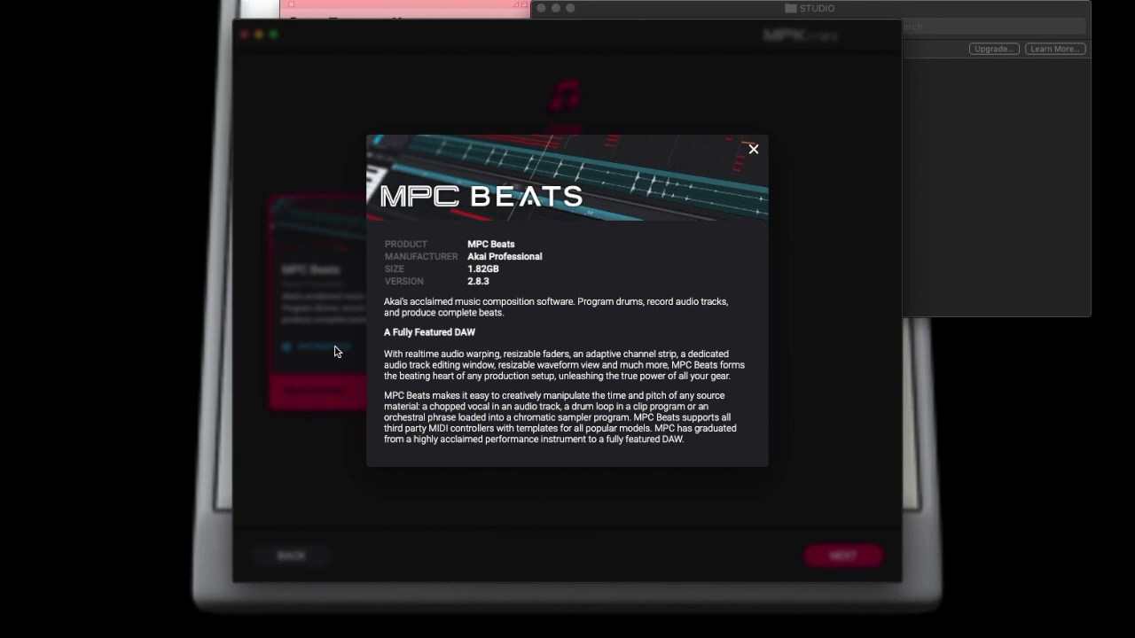
{"action": "left_click", "coordinate": [754, 150]}
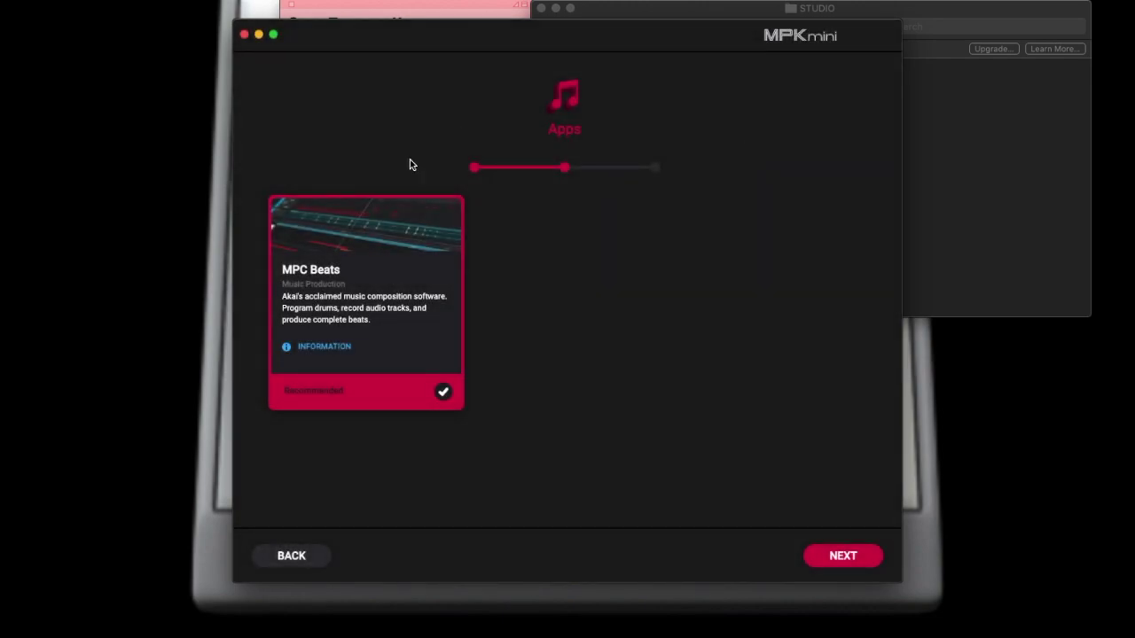
{"action": "left_click", "coordinate": [861, 567]}
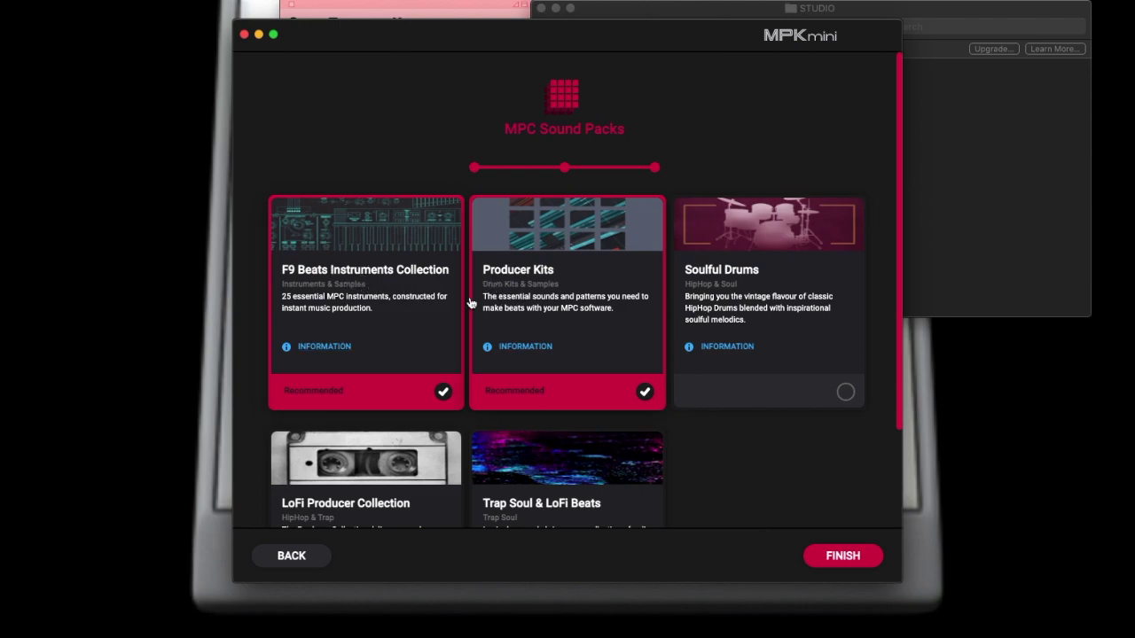
- Examine the product information for the F9 Beats Instruments Collection, Producer Kits and Soulful Drums sound packs
{"action": "left_click", "coordinate": [319, 347]}
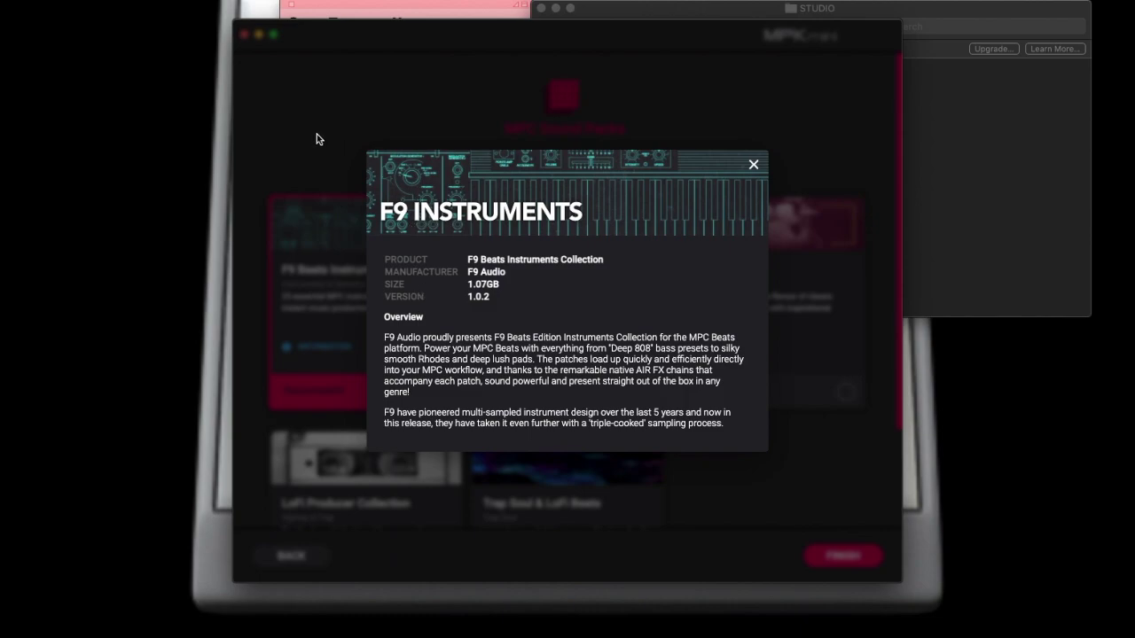
{"action": "left_click", "coordinate": [320, 136]}
{"action": "left_click", "coordinate": [528, 348]}
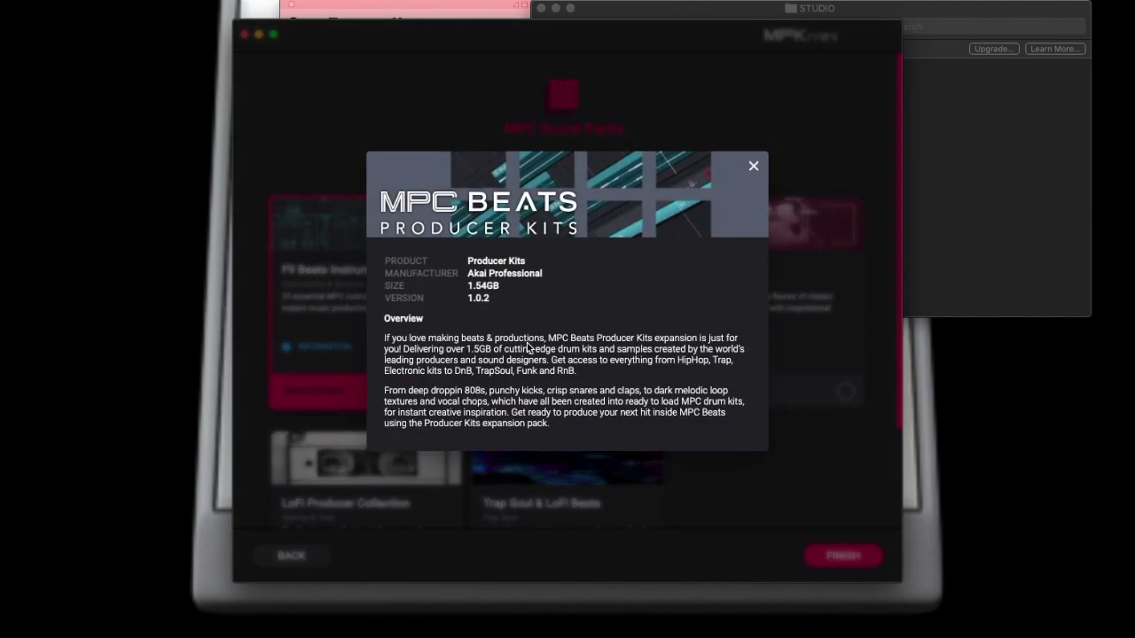
{"action": "left_click", "coordinate": [386, 115]}
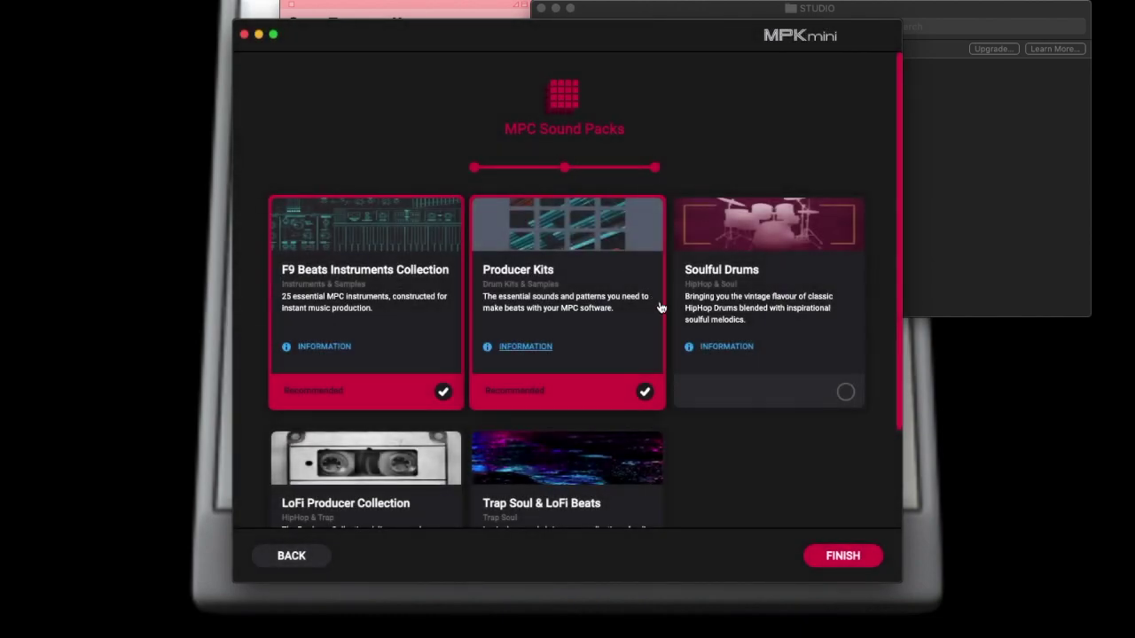
{"action": "left_click", "coordinate": [720, 349]}
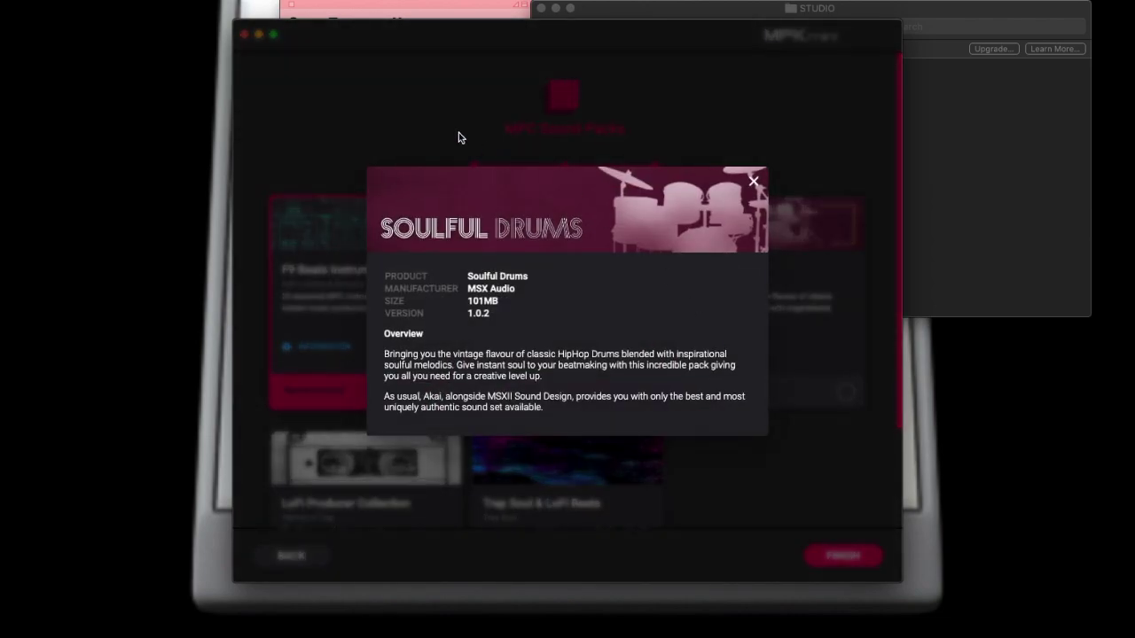
{"action": "left_click", "coordinate": [399, 122]}
- Add Soulful Drums, LoFi Producer Collection and Trap Soul & LoFi Beats to the selected sound packs
{"action": "scroll", "coordinate": [568, 310], "scroll_direction": "down", "scroll_amount": 3}
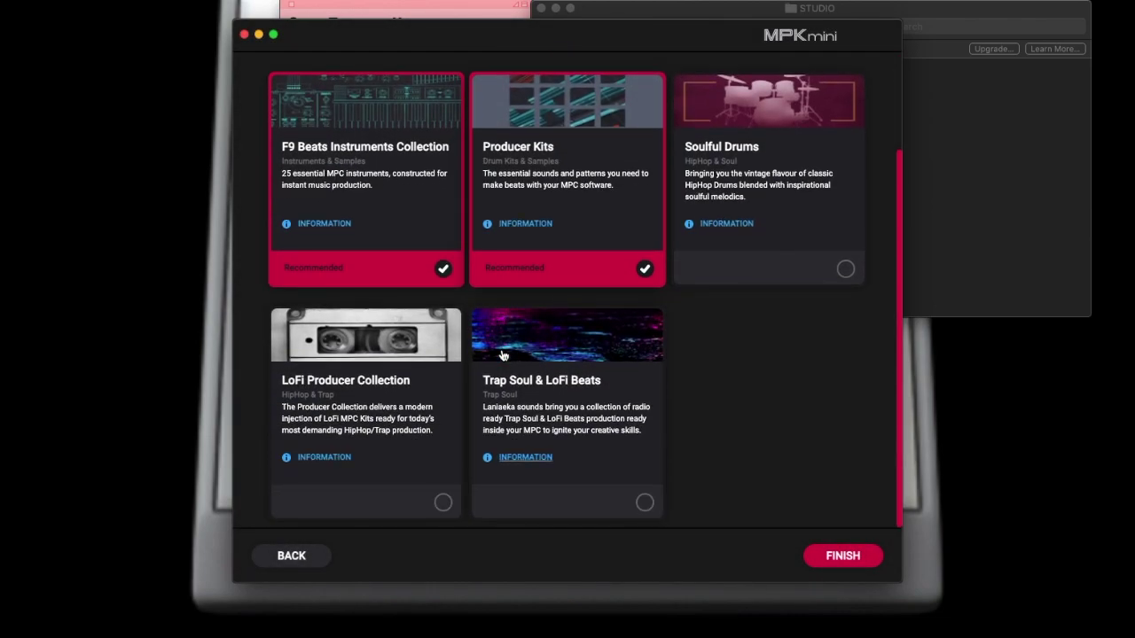
{"action": "left_click", "coordinate": [741, 268]}
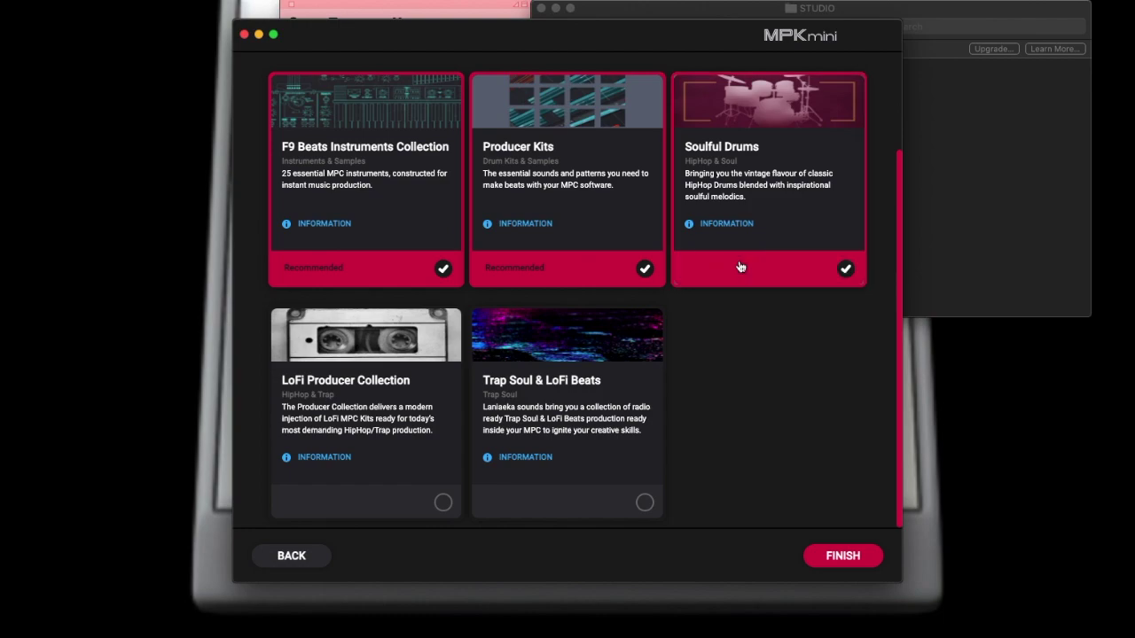
{"action": "left_click", "coordinate": [443, 503]}
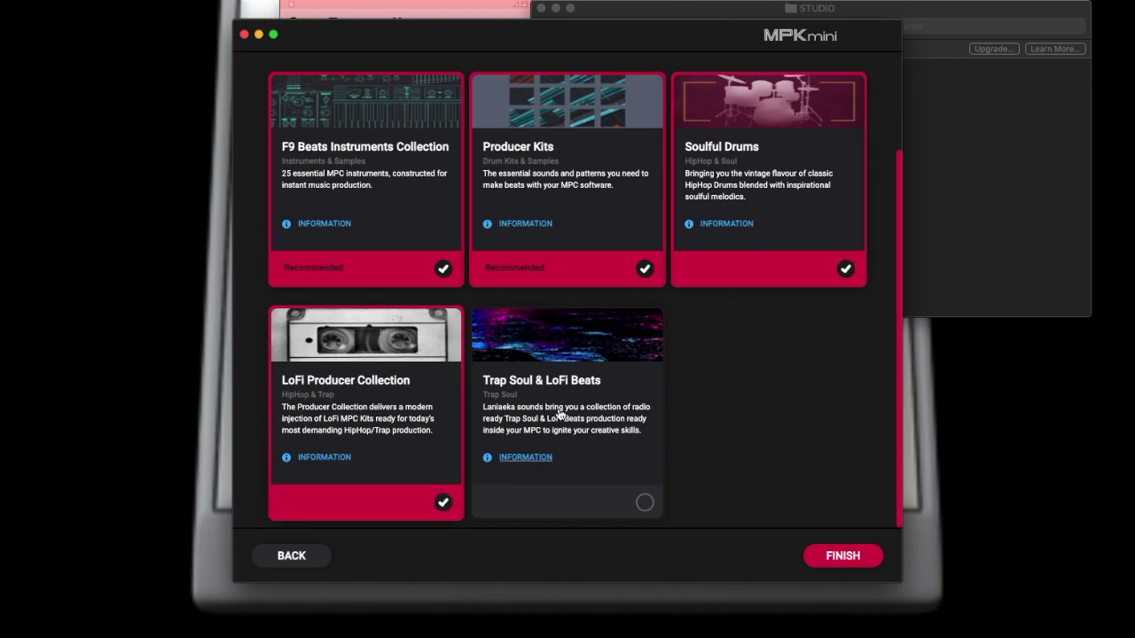
{"action": "left_click", "coordinate": [645, 503]}
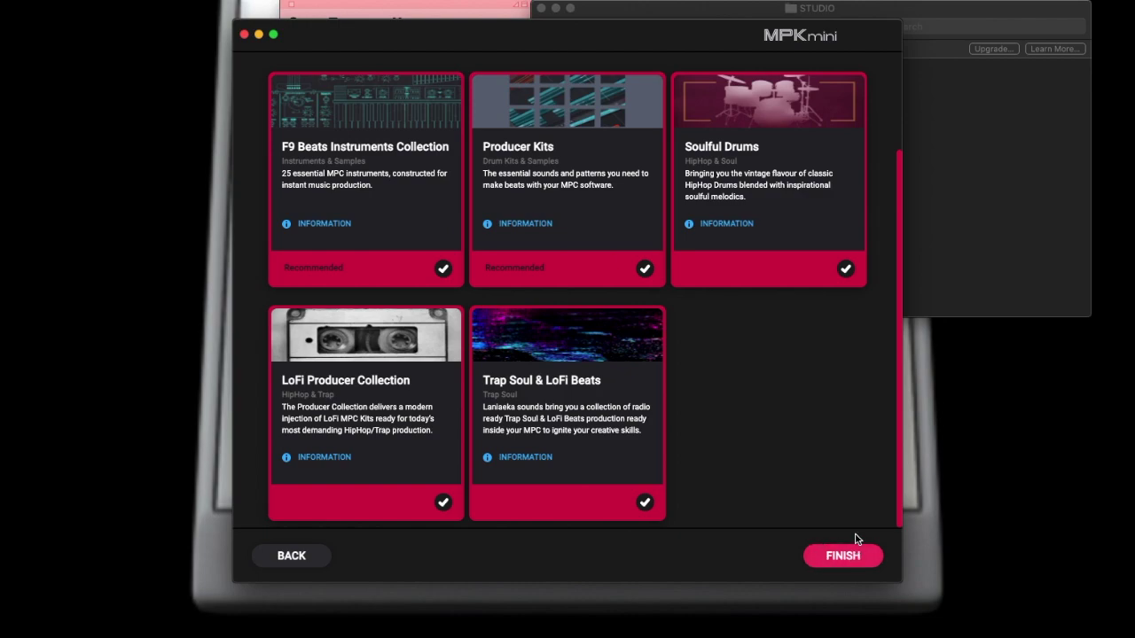
- Recheck the MPC Beats app selection and the chosen MPC sound packs
{"action": "left_click", "coordinate": [299, 560]}
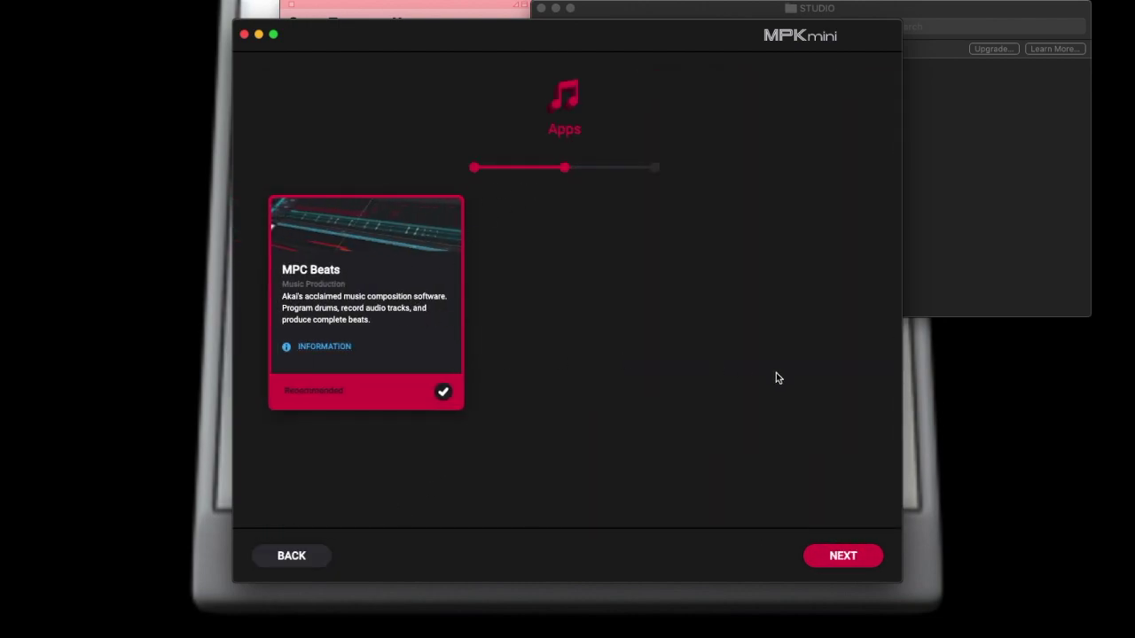
{"action": "left_click", "coordinate": [838, 559]}
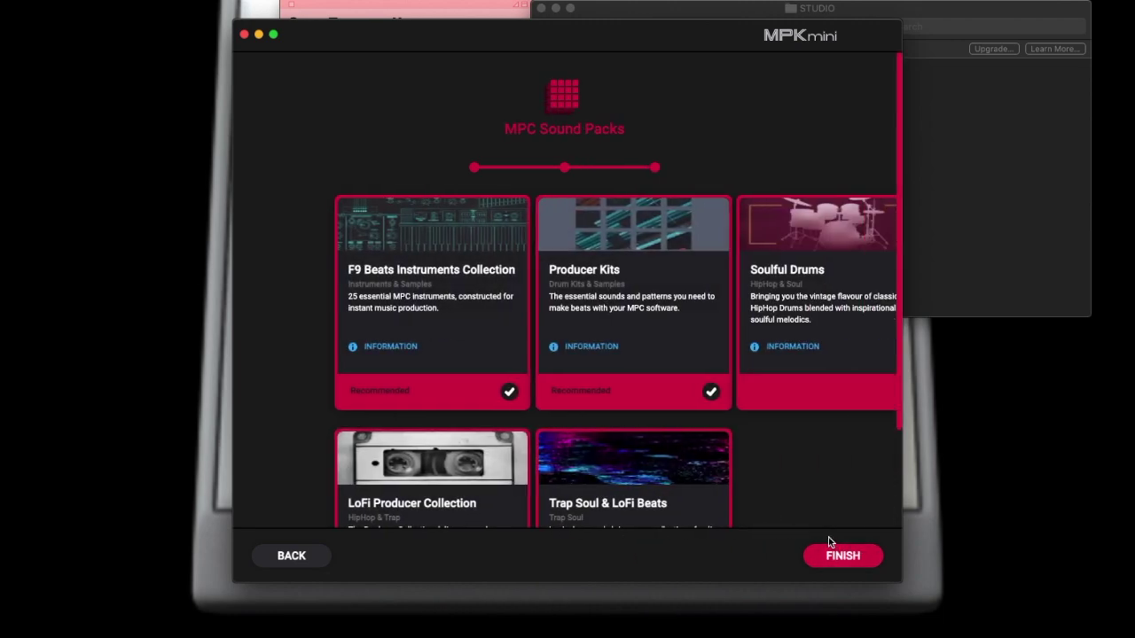
{"action": "scroll", "coordinate": [664, 443], "scroll_direction": "down", "scroll_amount": 3}
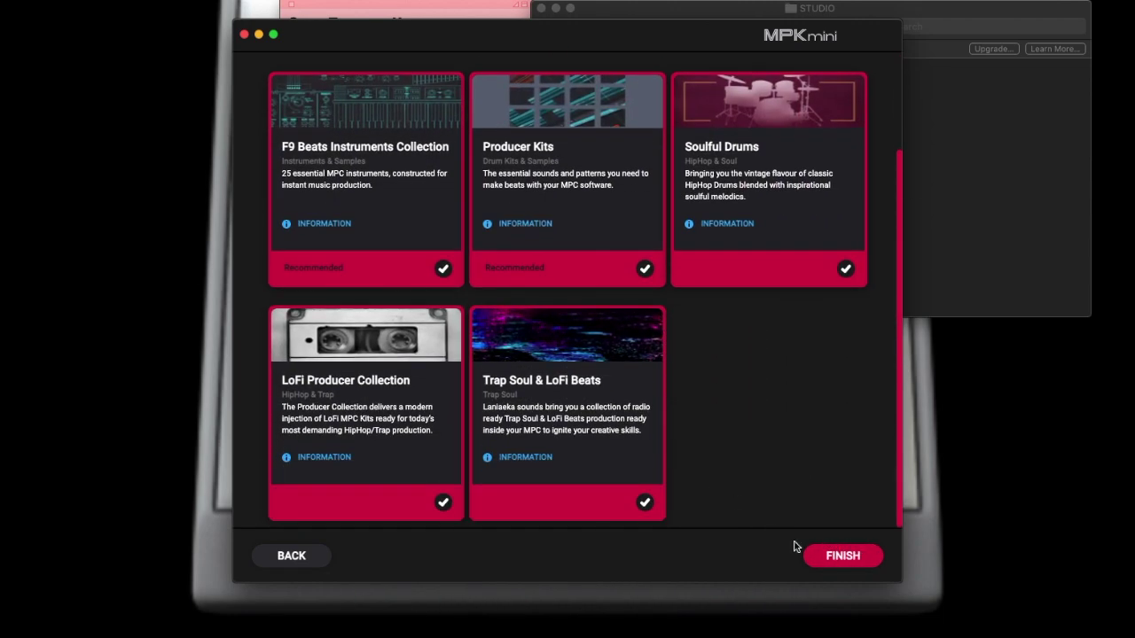
- Finish the software selection and indicate that an iLok account already exists
{"action": "left_click", "coordinate": [835, 557]}
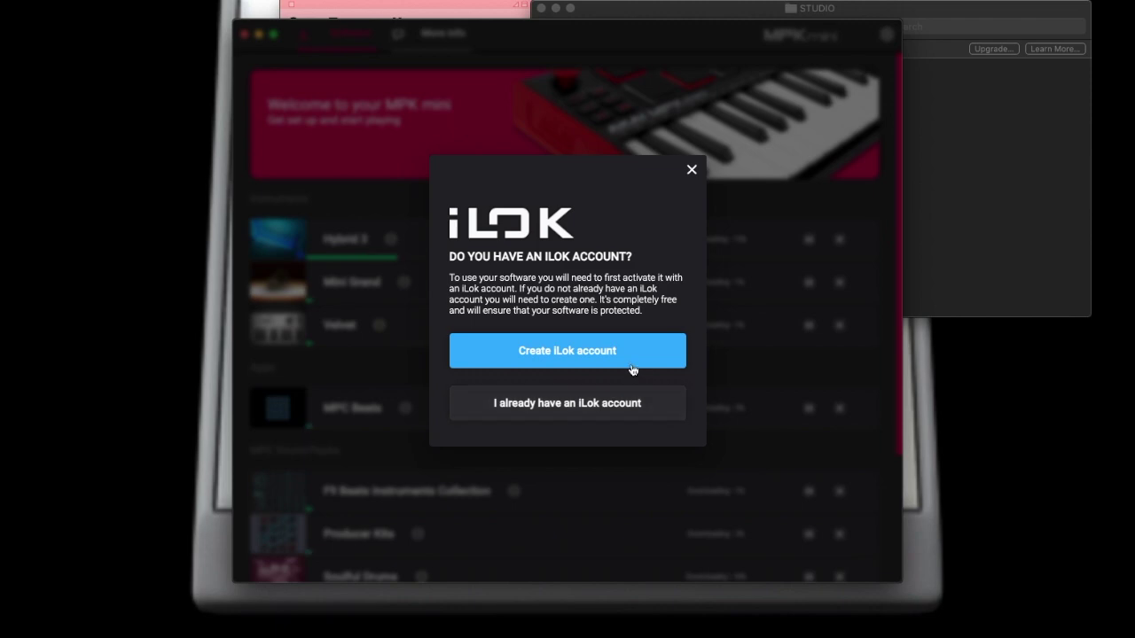
{"action": "left_click", "coordinate": [556, 405]}
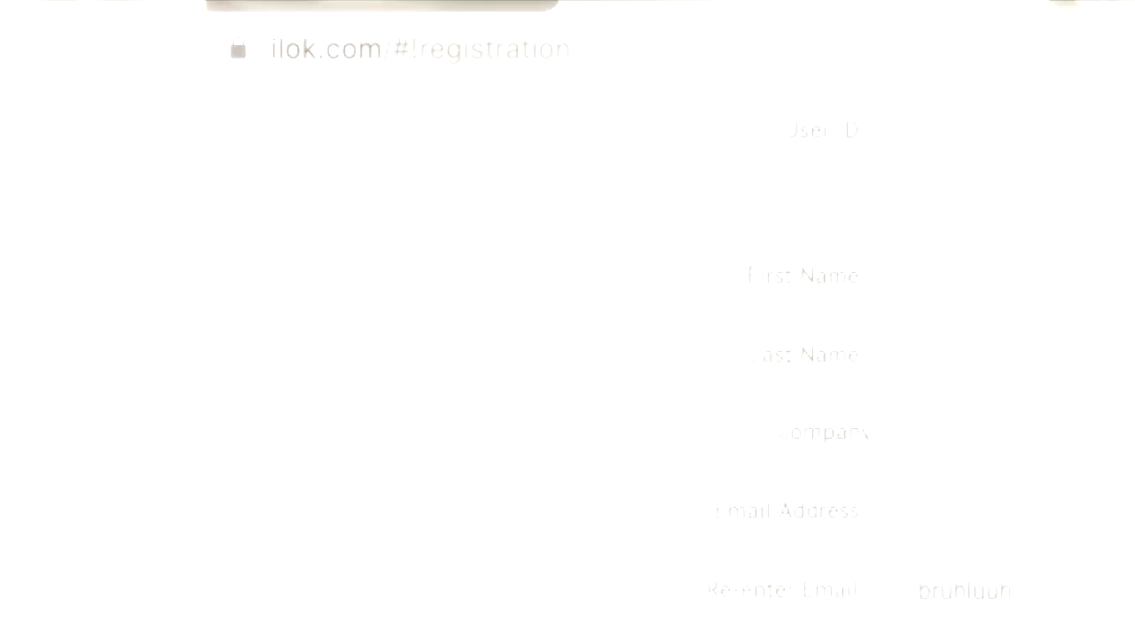
- Look through the iLok registration form's account, password and verification information fields
{"action": "scroll", "coordinate": [567, 354], "scroll_direction": "down", "scroll_amount": 5}
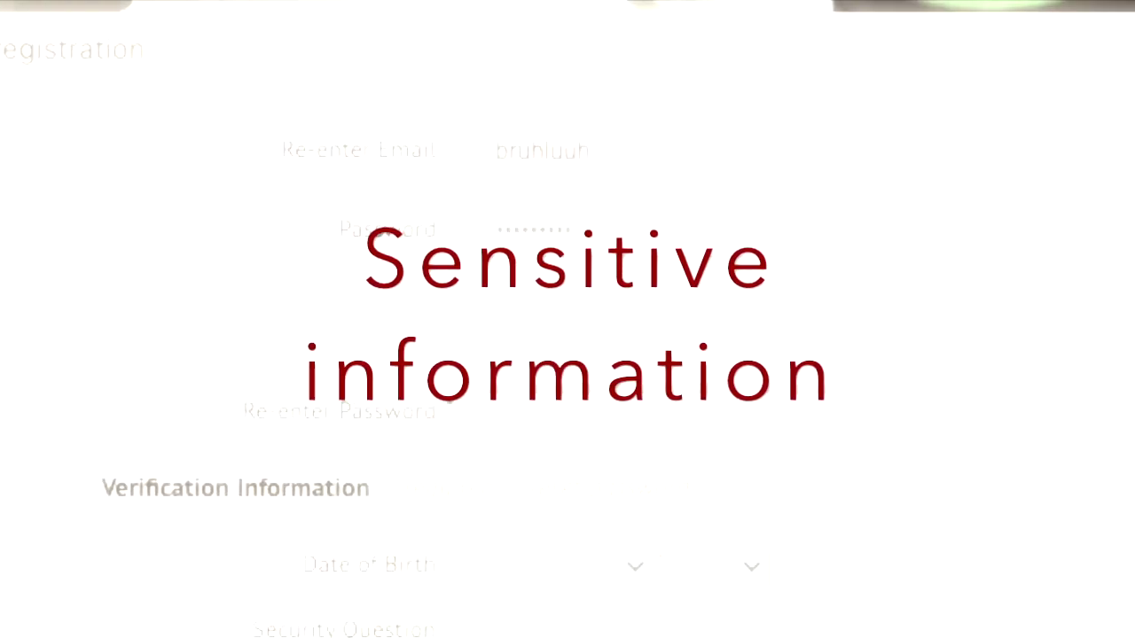
{"action": "scroll", "coordinate": [616, 380], "scroll_direction": "down", "scroll_amount": 1}
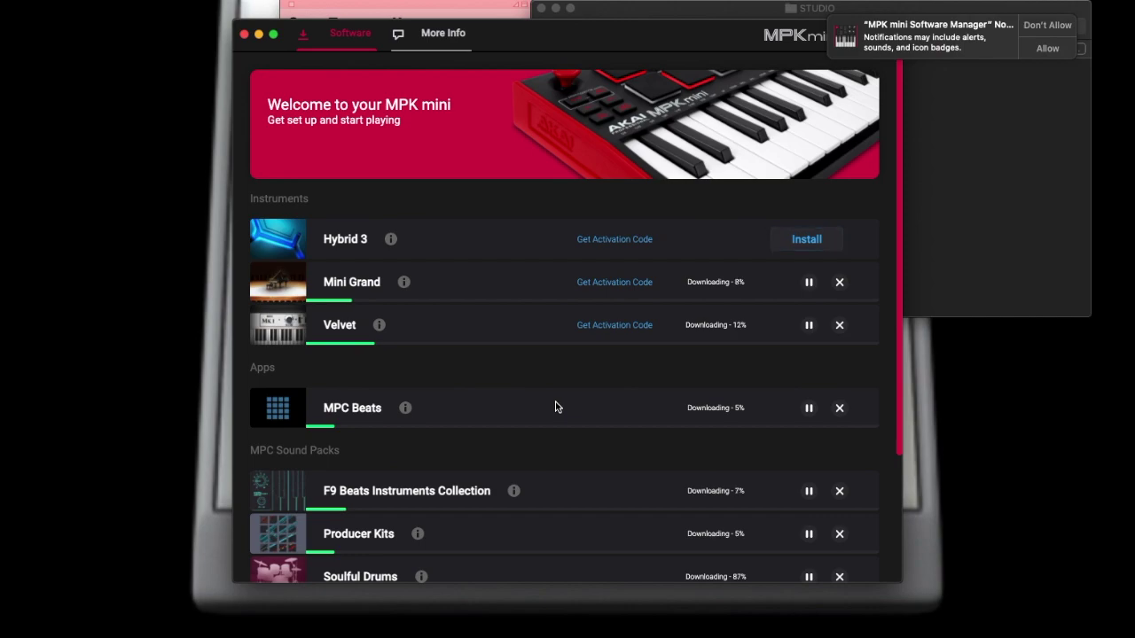
- Allow notifications from MPK mini Software Manager
{"action": "left_click", "coordinate": [1034, 48]}
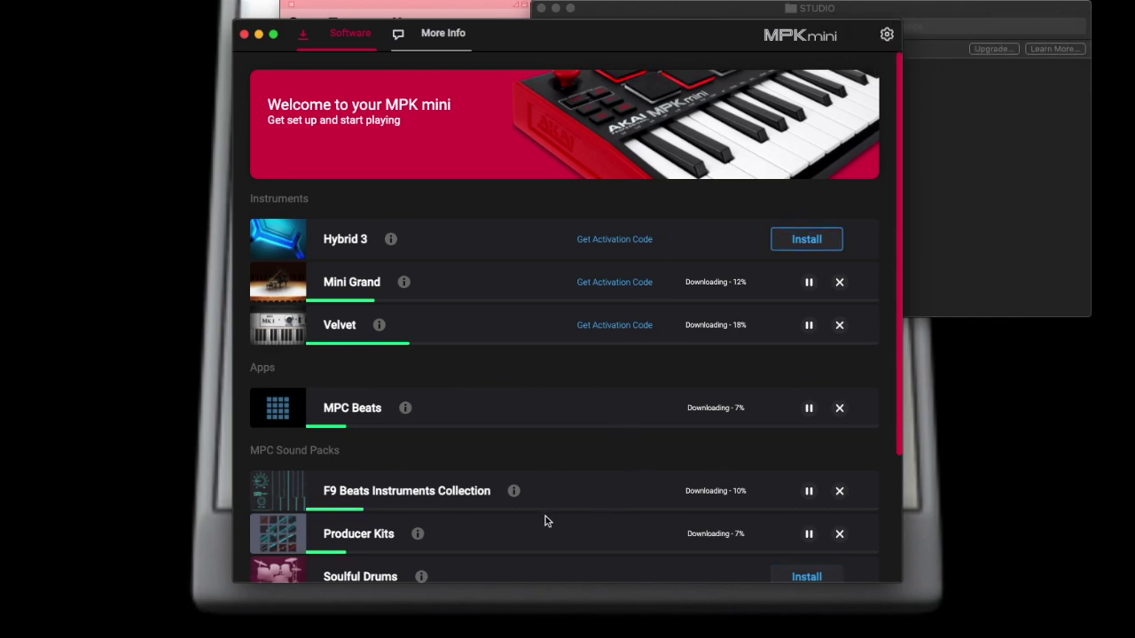
- Check the download progress of the instruments, MPC Beats and the MPC sound packs
{"action": "scroll", "coordinate": [545, 519], "scroll_direction": "down", "scroll_amount": 4}
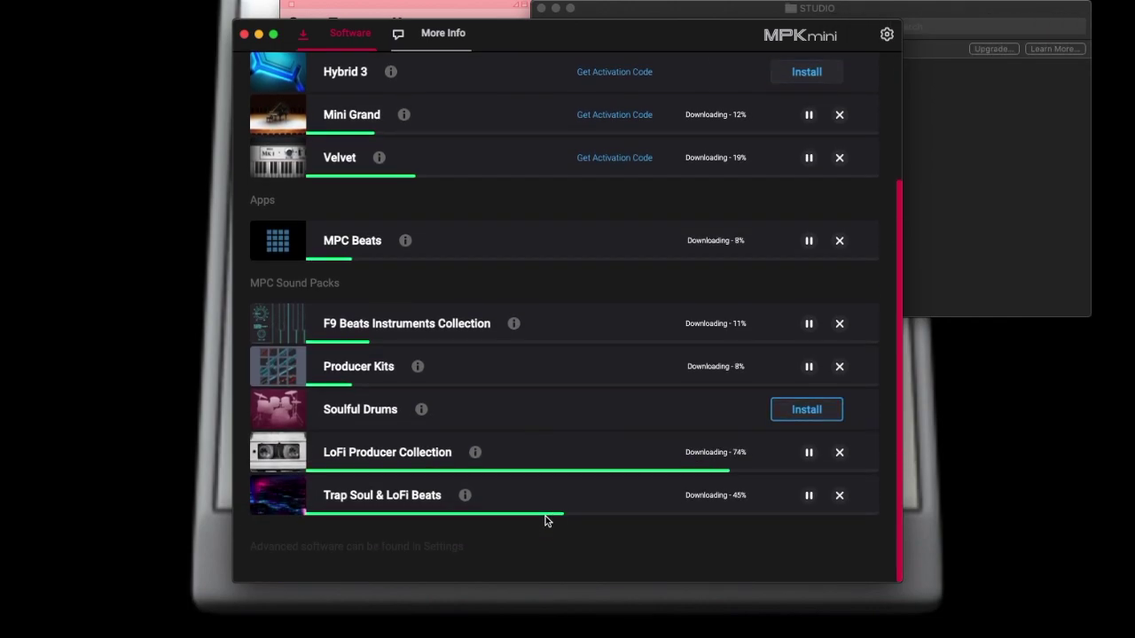
{"action": "scroll", "coordinate": [545, 521], "scroll_direction": "up", "scroll_amount": 2}
{"action": "scroll", "coordinate": [545, 520], "scroll_direction": "up", "scroll_amount": 3}
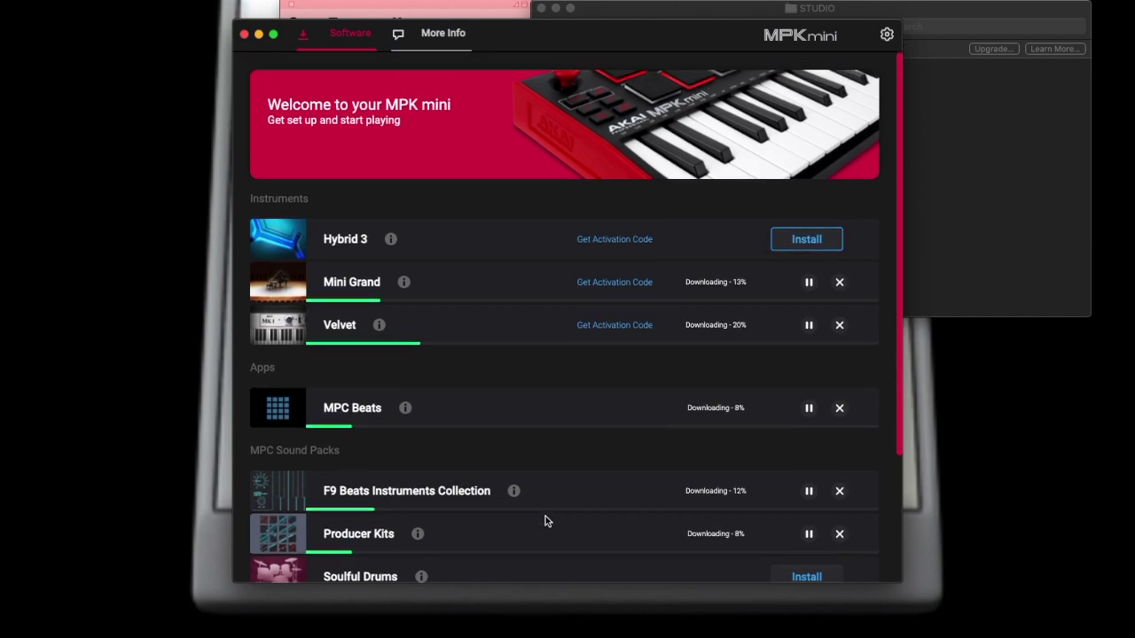
{"action": "scroll", "coordinate": [545, 521], "scroll_direction": "down", "scroll_amount": 3}
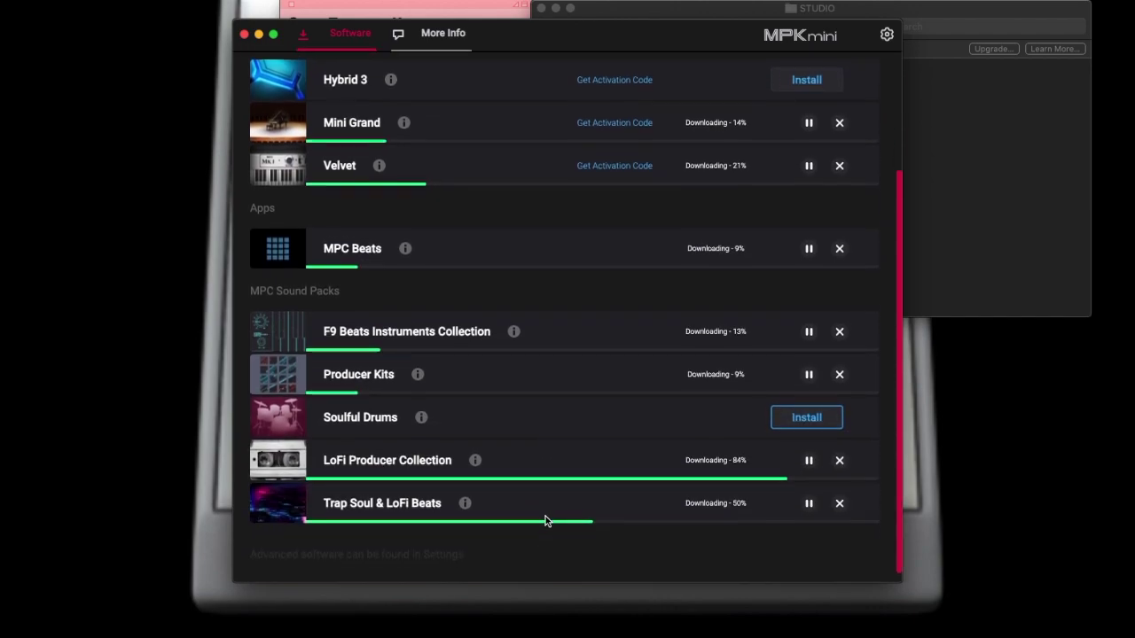
- Look over the MPK mini community page's learning and support resources, and return to the software list
{"action": "left_click", "coordinate": [428, 35]}
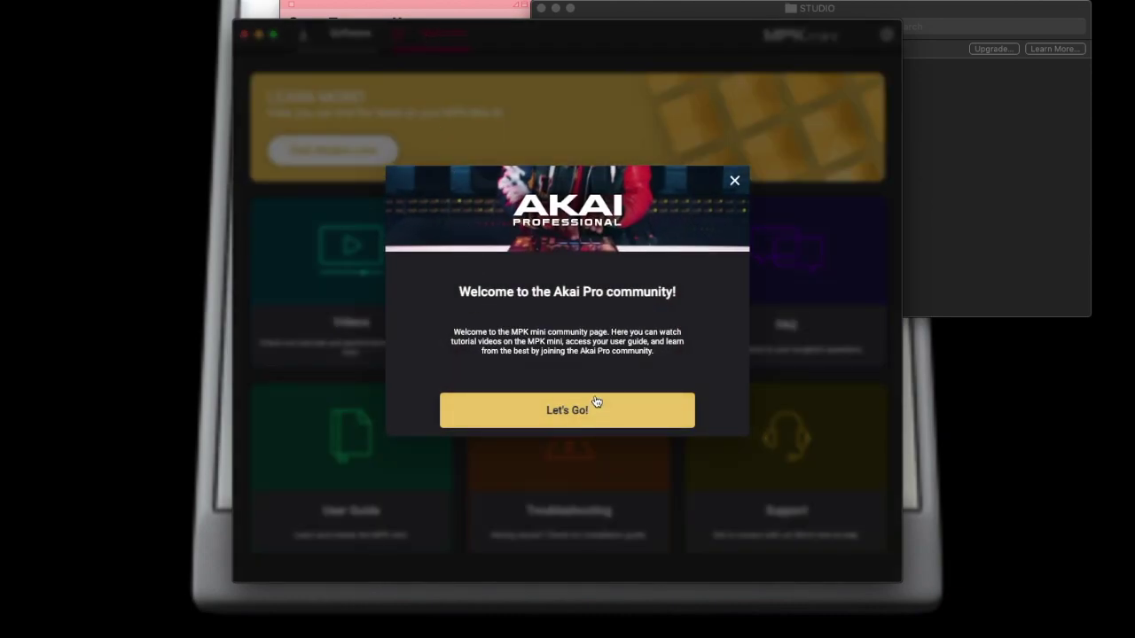
{"action": "left_click", "coordinate": [522, 413]}
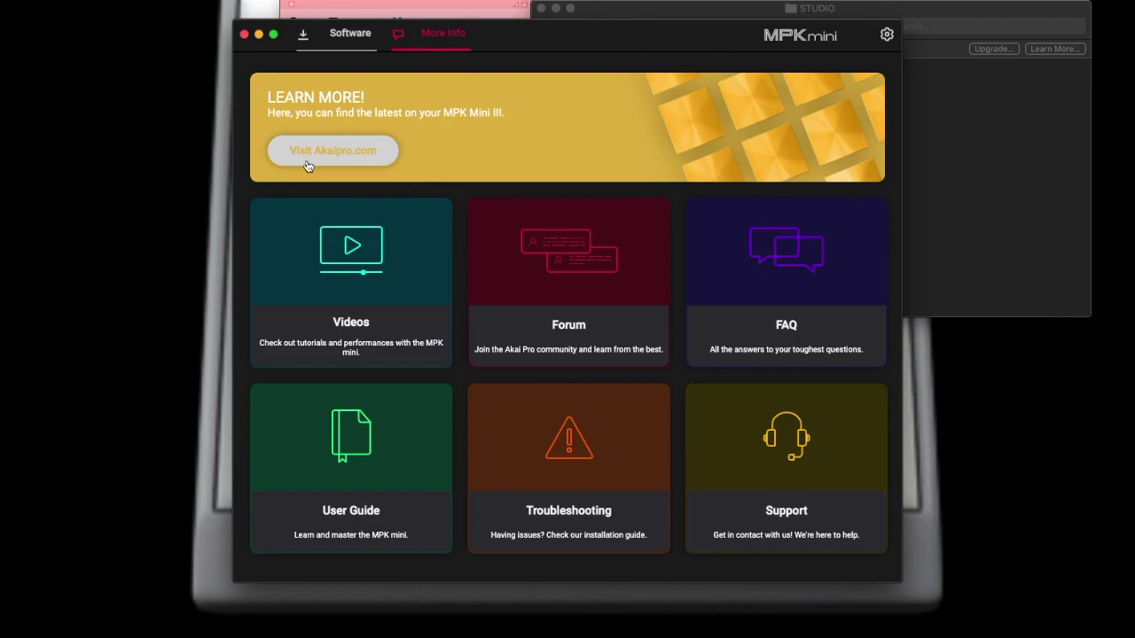
{"action": "left_click", "coordinate": [349, 35]}
- Recheck how far the remaining instrument, app and sound pack downloads have progressed
{"action": "scroll", "coordinate": [495, 340], "scroll_direction": "down", "scroll_amount": 3}
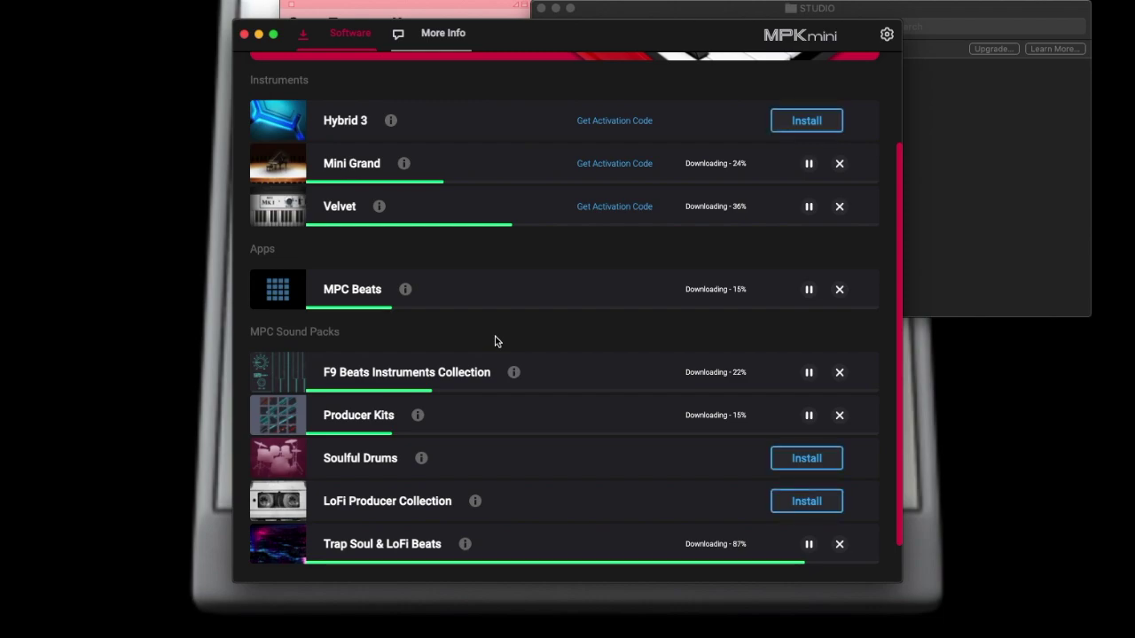
{"action": "scroll", "coordinate": [494, 340], "scroll_direction": "down", "scroll_amount": 1}
{"action": "scroll", "coordinate": [494, 341], "scroll_direction": "up", "scroll_amount": 5}
{"action": "scroll", "coordinate": [512, 321], "scroll_direction": "down", "scroll_amount": 5}
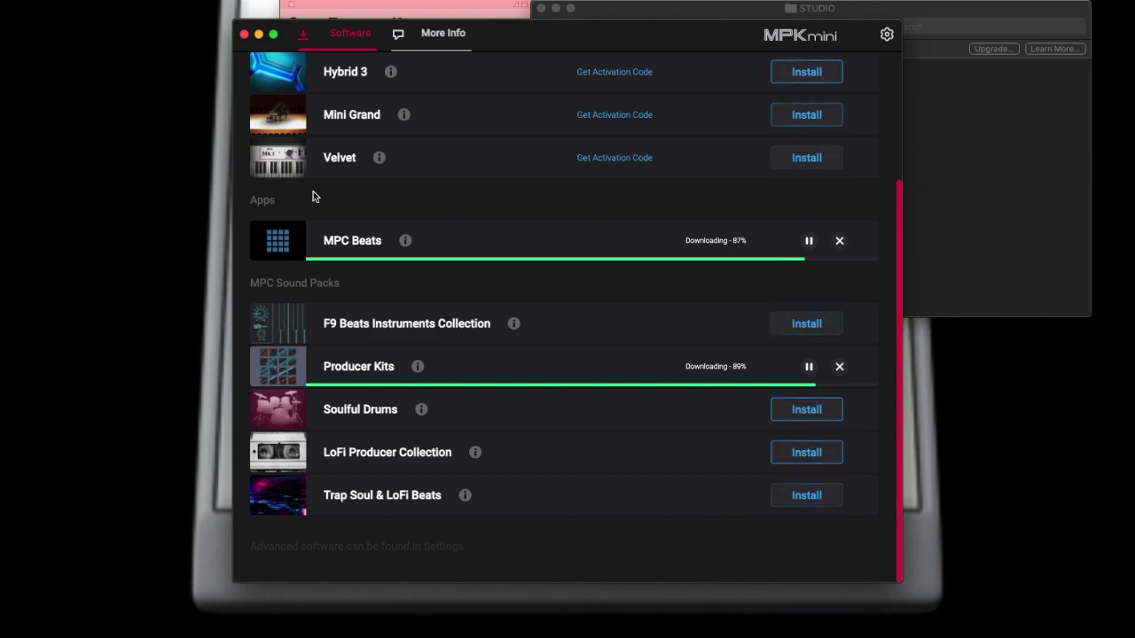
- Read the MPC Beats product details and review the instruments, app and sound packs available to install
{"action": "left_click", "coordinate": [406, 241]}
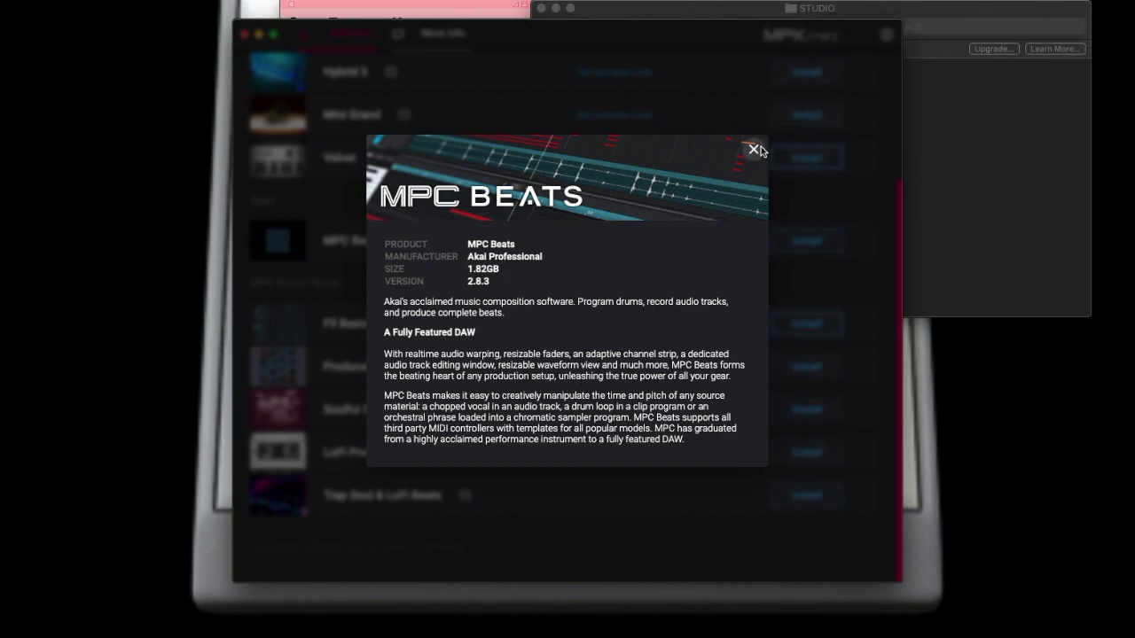
{"action": "left_click", "coordinate": [754, 149]}
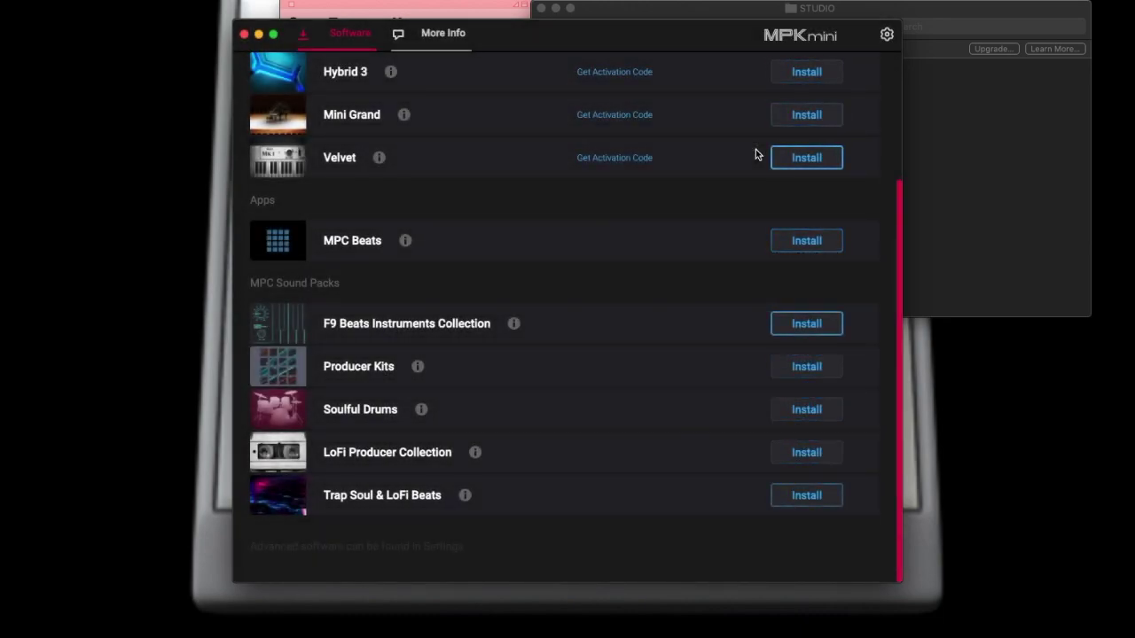
{"action": "scroll", "coordinate": [755, 154], "scroll_direction": "up", "scroll_amount": 3}
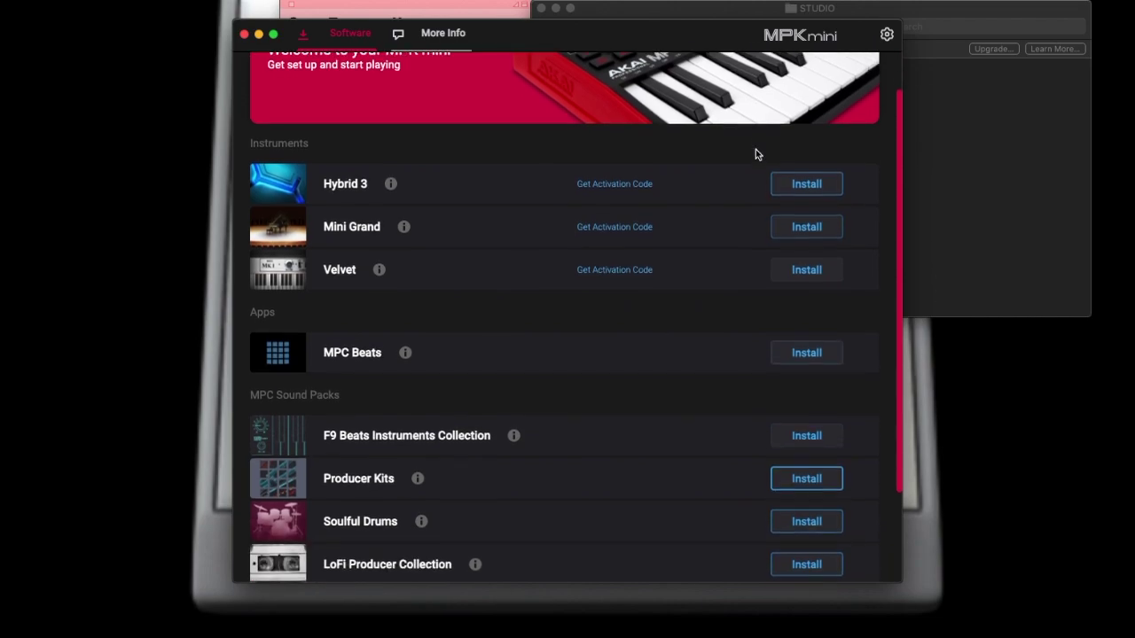
{"action": "scroll", "coordinate": [755, 154], "scroll_direction": "down", "scroll_amount": 3}
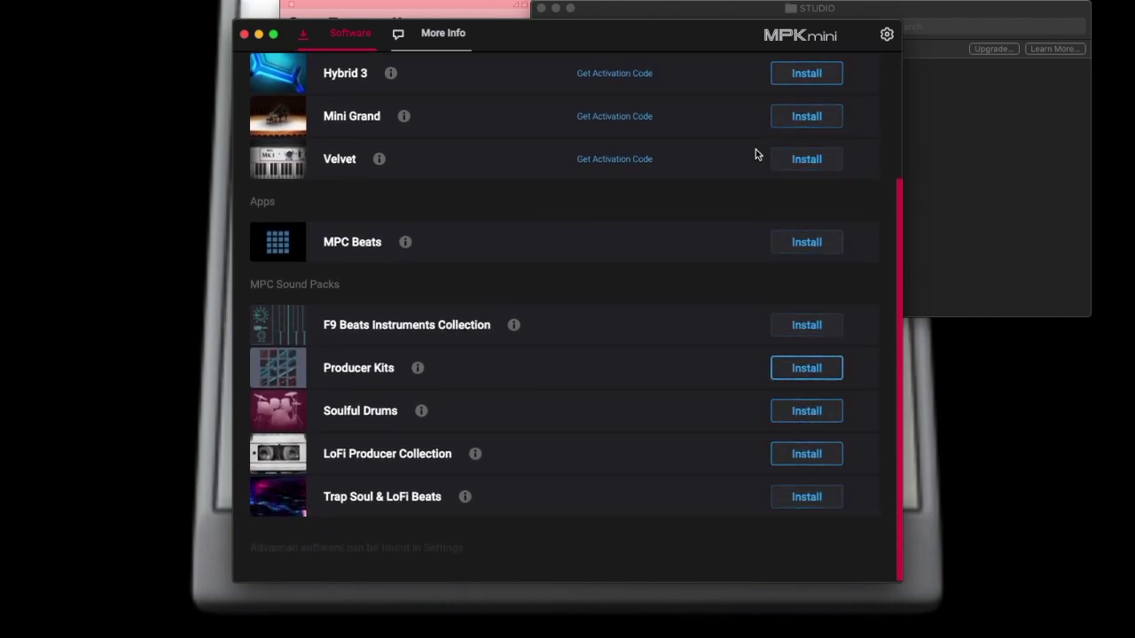
{"action": "scroll", "coordinate": [755, 154], "scroll_direction": "up", "scroll_amount": 3}
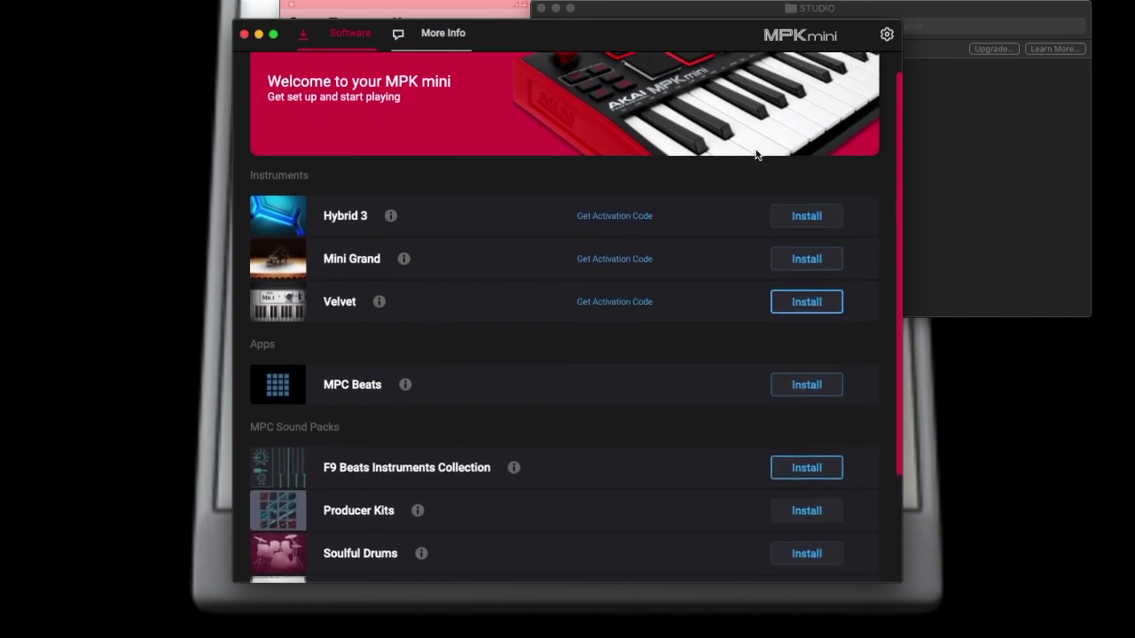
{"action": "scroll", "coordinate": [756, 154], "scroll_direction": "down", "scroll_amount": 3}
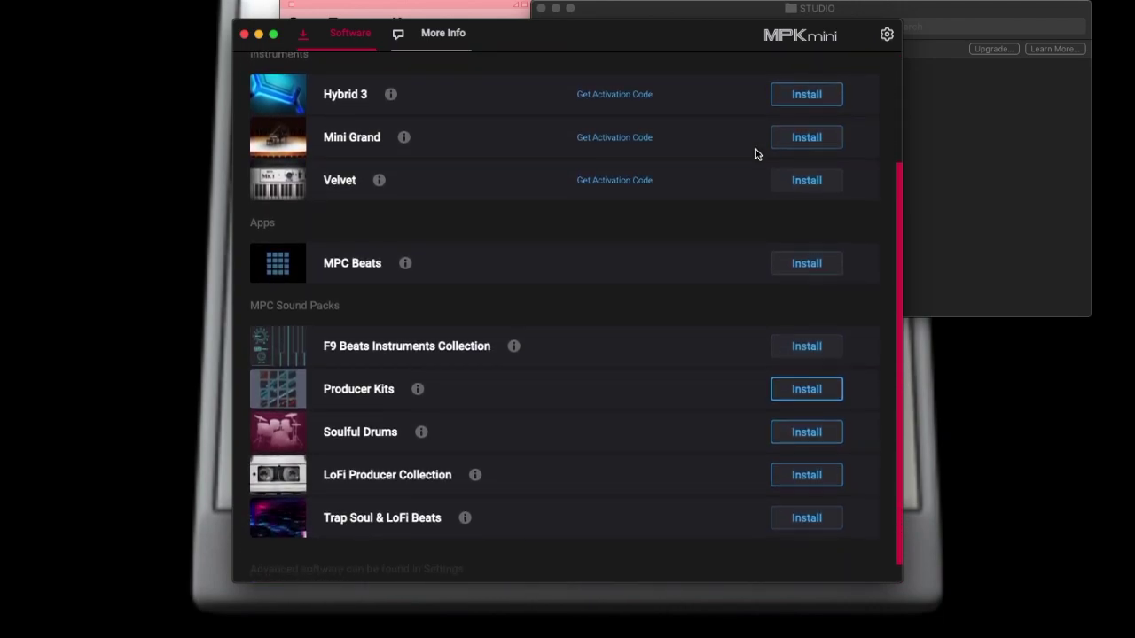
- Install MPC Beats on Macintosh HD with the standard installation, agreeing to the software license
{"action": "left_click", "coordinate": [788, 263]}
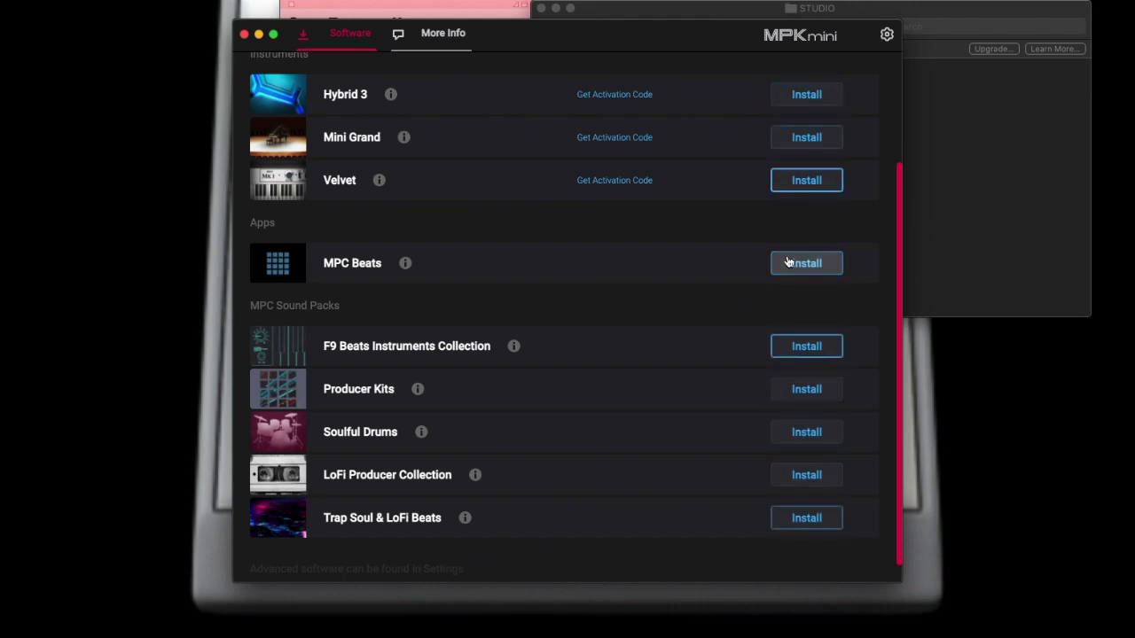
{"action": "left_click", "coordinate": [788, 262]}
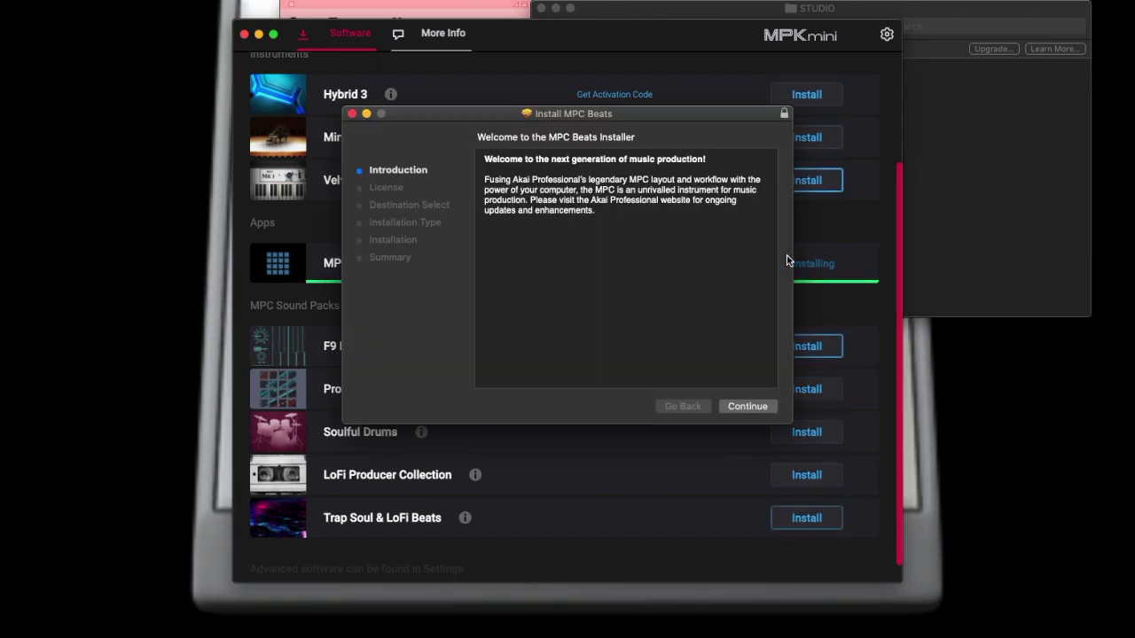
{"action": "left_click", "coordinate": [753, 408]}
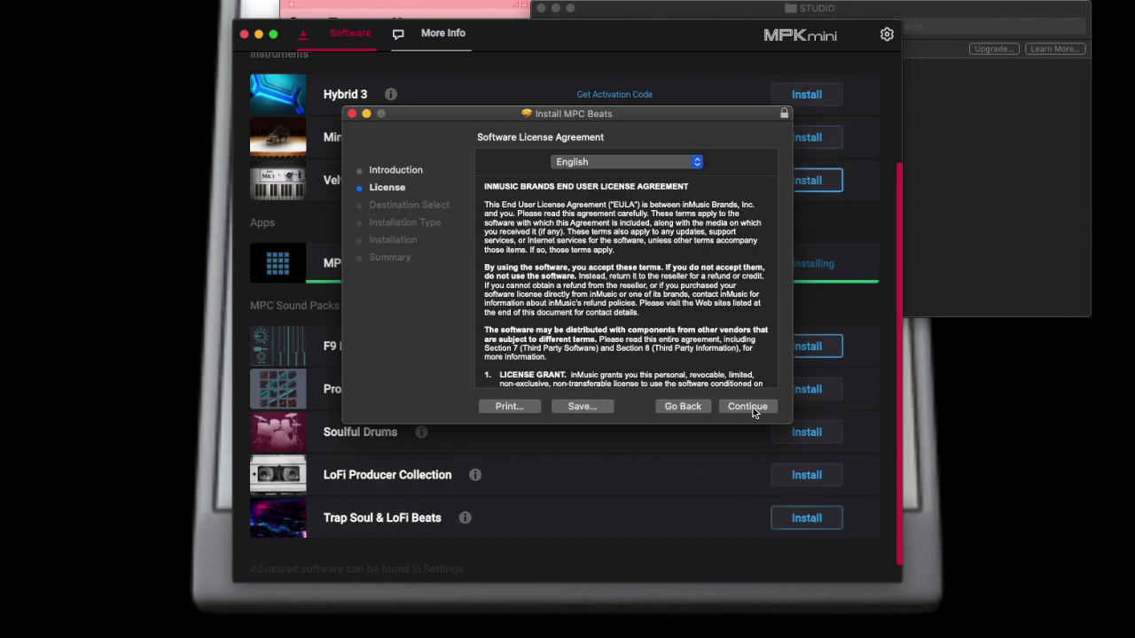
{"action": "left_click", "coordinate": [753, 410]}
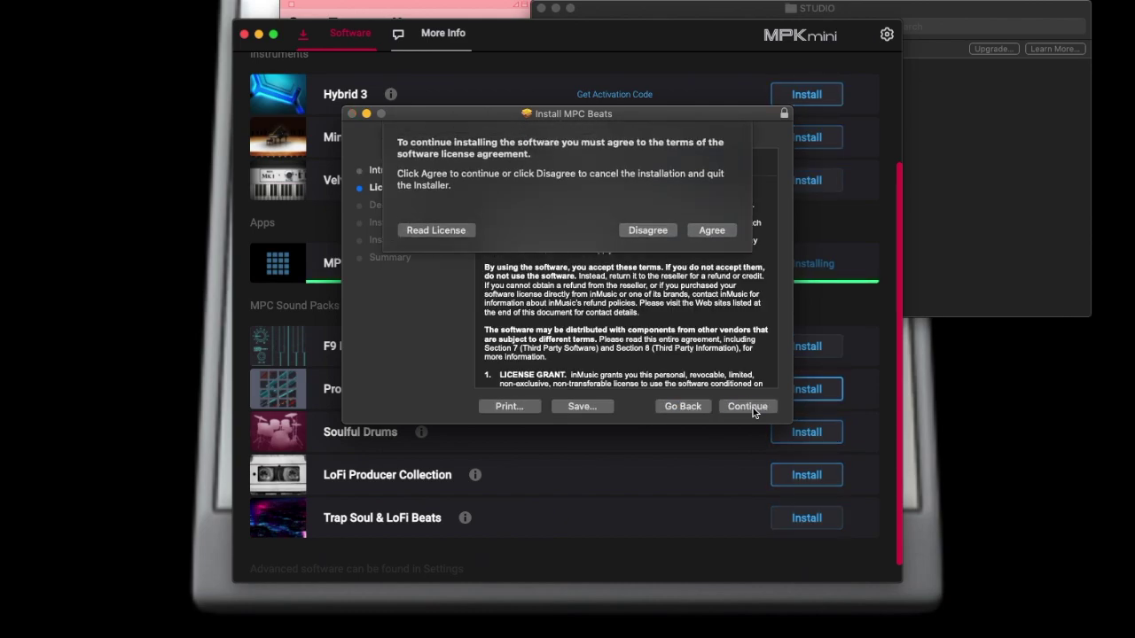
{"action": "left_click", "coordinate": [712, 231]}
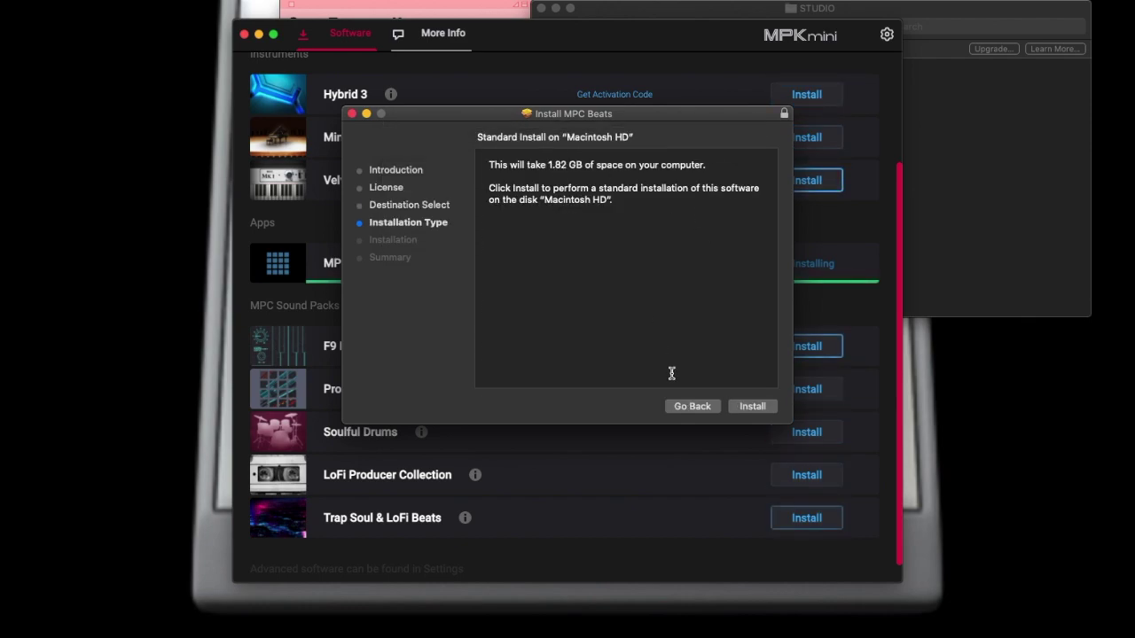
{"action": "left_click", "coordinate": [743, 406]}
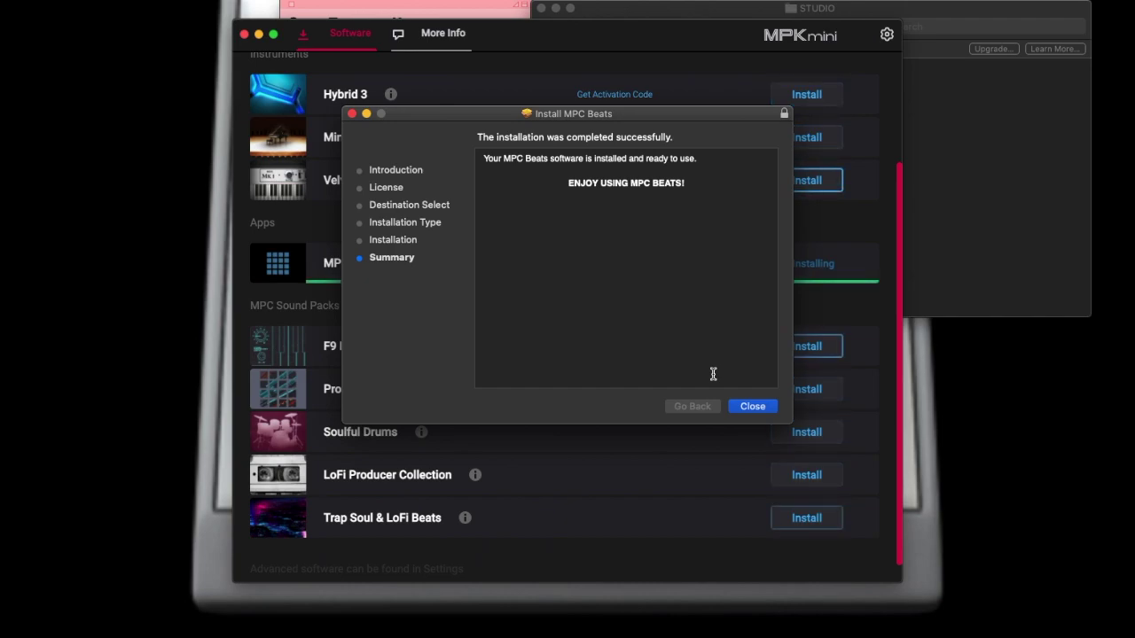
- Close the MPC Beats installer, allow it access to the Downloads folder and keep the installer package
{"action": "left_click", "coordinate": [747, 407]}
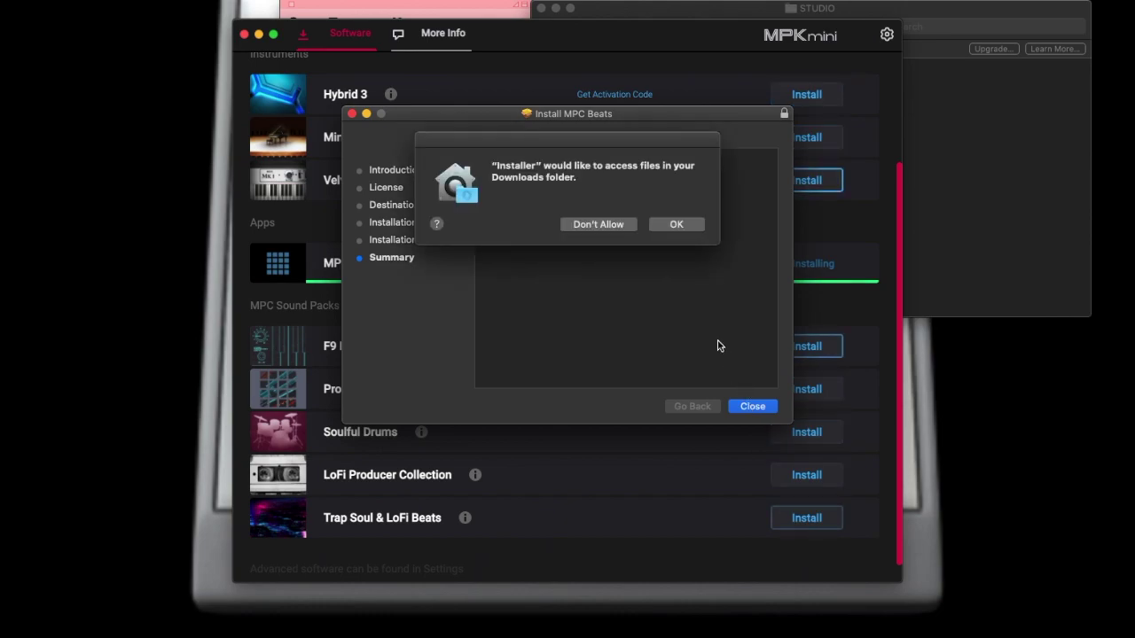
{"action": "left_click", "coordinate": [682, 224]}
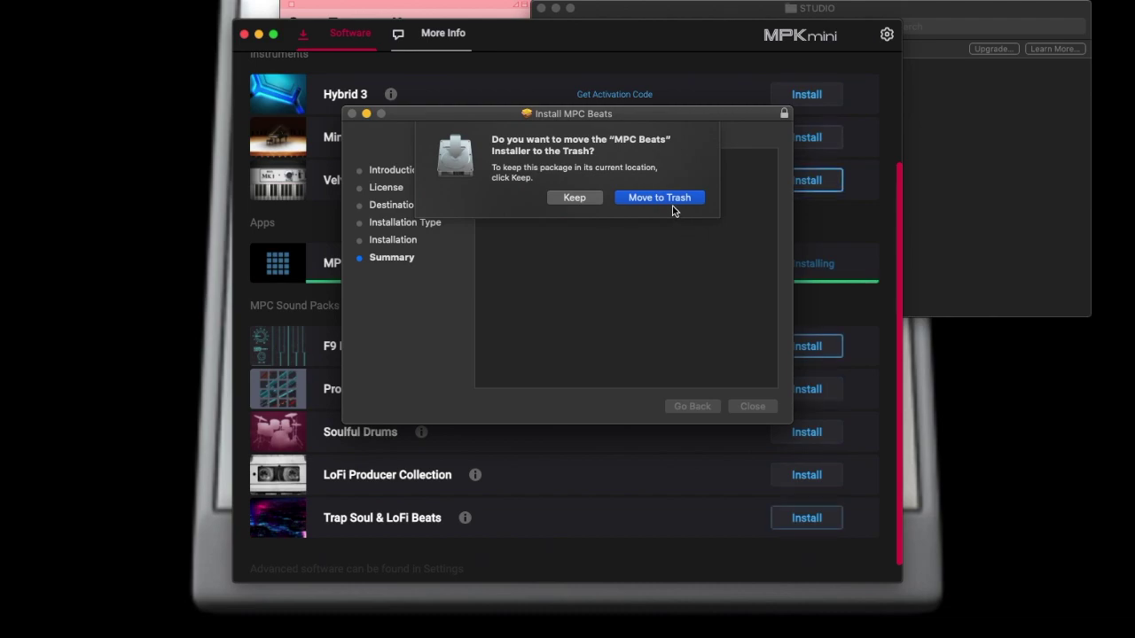
{"action": "left_click", "coordinate": [576, 198]}
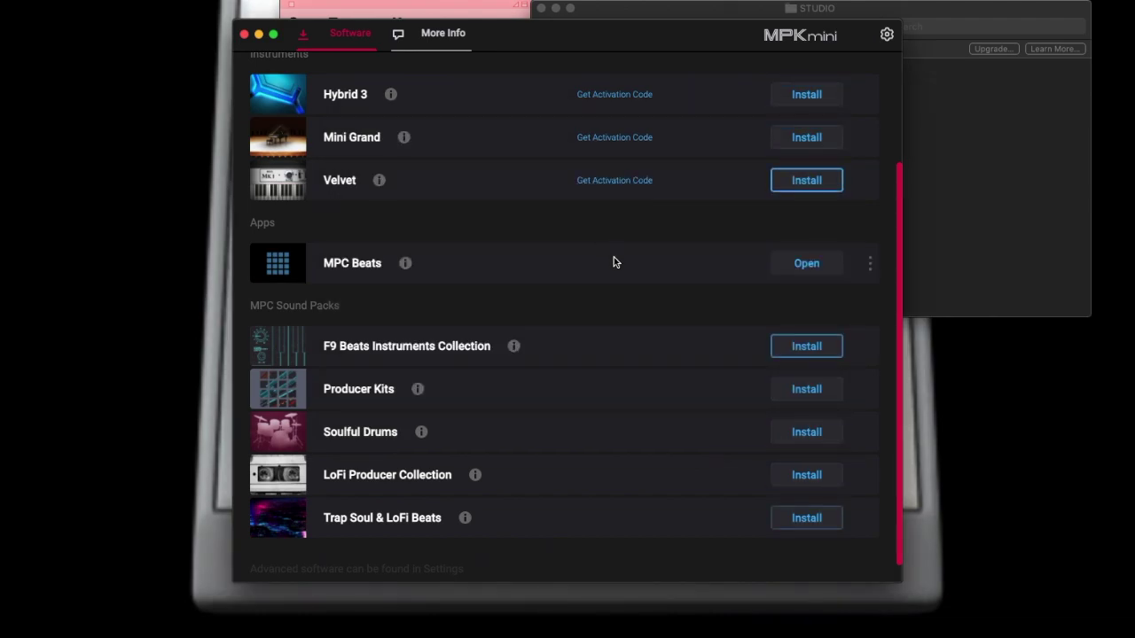
- Install the F9 Beats Instruments Collection on Macintosh HD with the standard installation, allowing the package check and agreeing to the license
{"action": "left_click", "coordinate": [788, 347]}
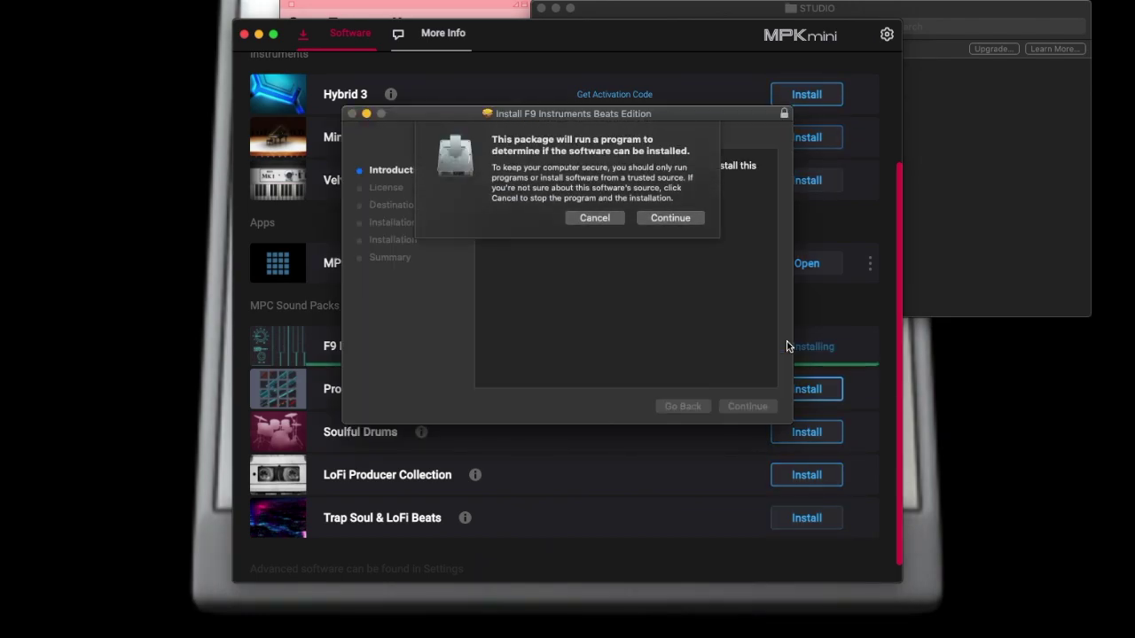
{"action": "left_click", "coordinate": [670, 218]}
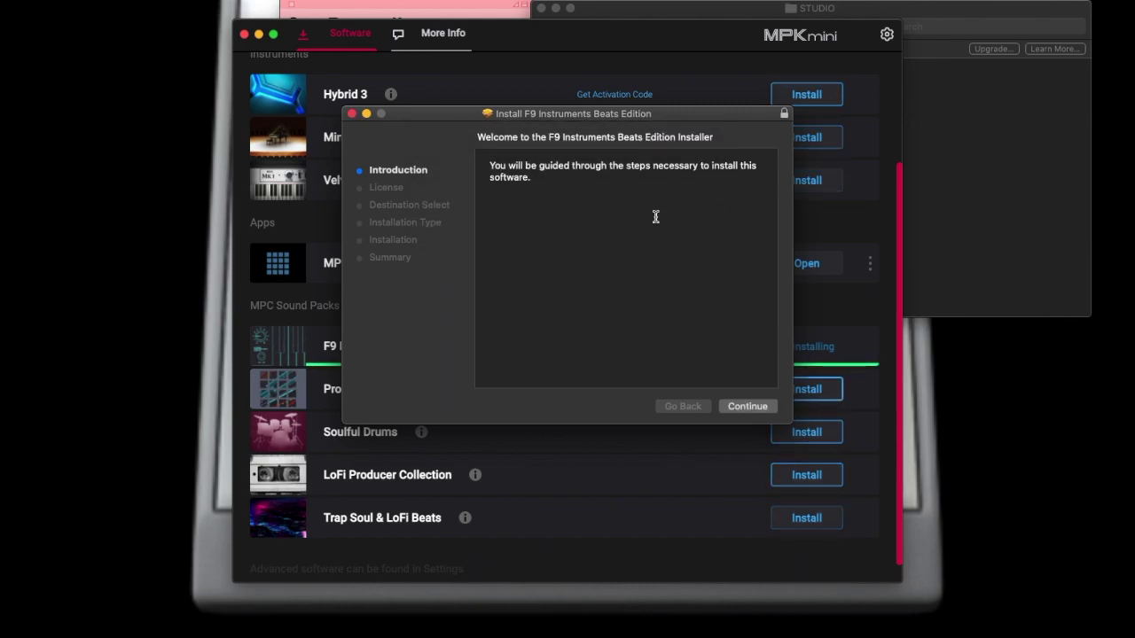
{"action": "left_click", "coordinate": [737, 406]}
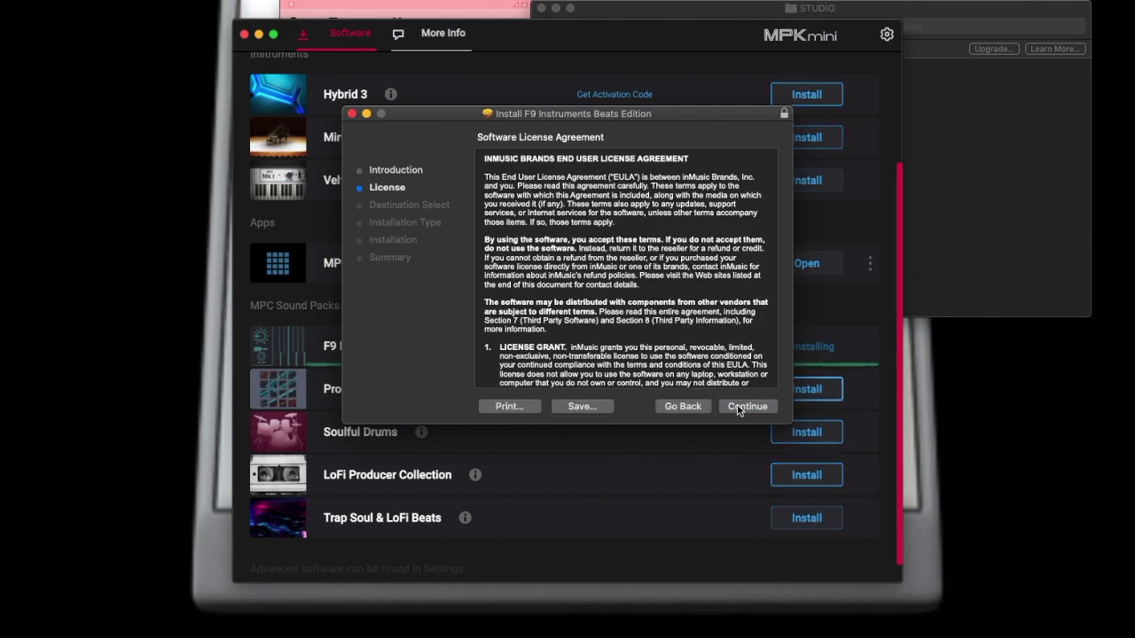
{"action": "left_click", "coordinate": [738, 406]}
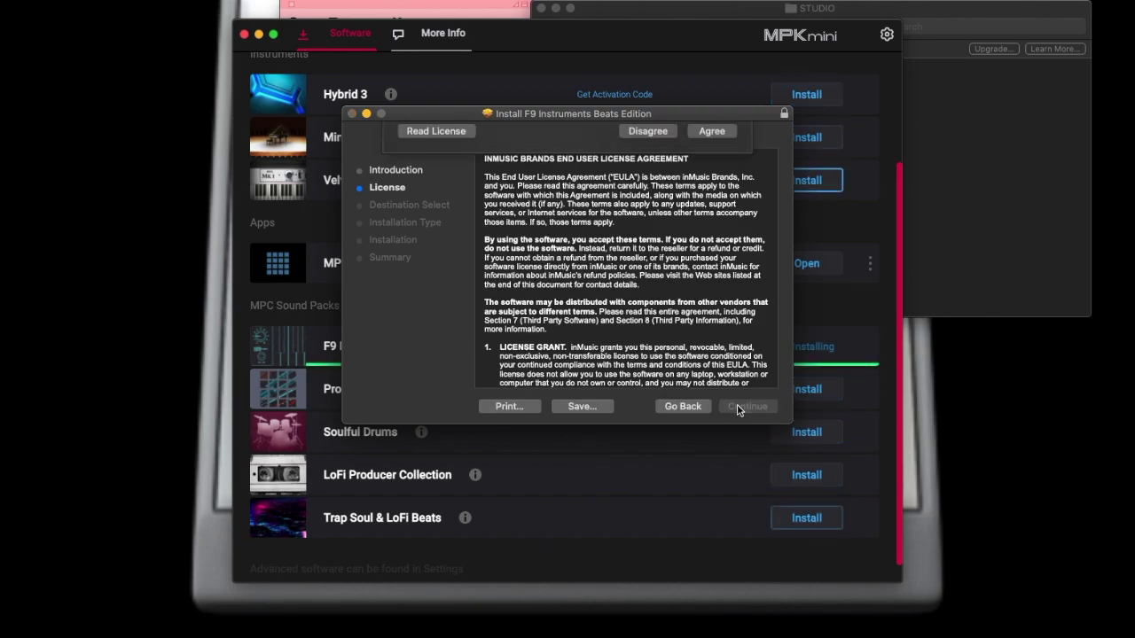
{"action": "left_click", "coordinate": [713, 231]}
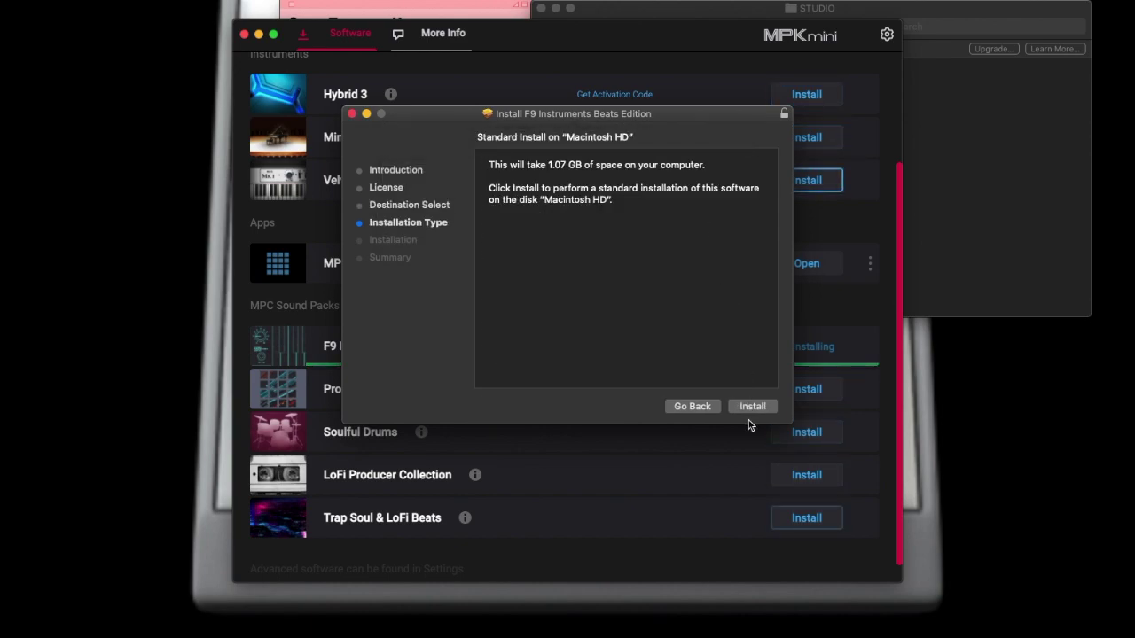
{"action": "left_click", "coordinate": [747, 411]}
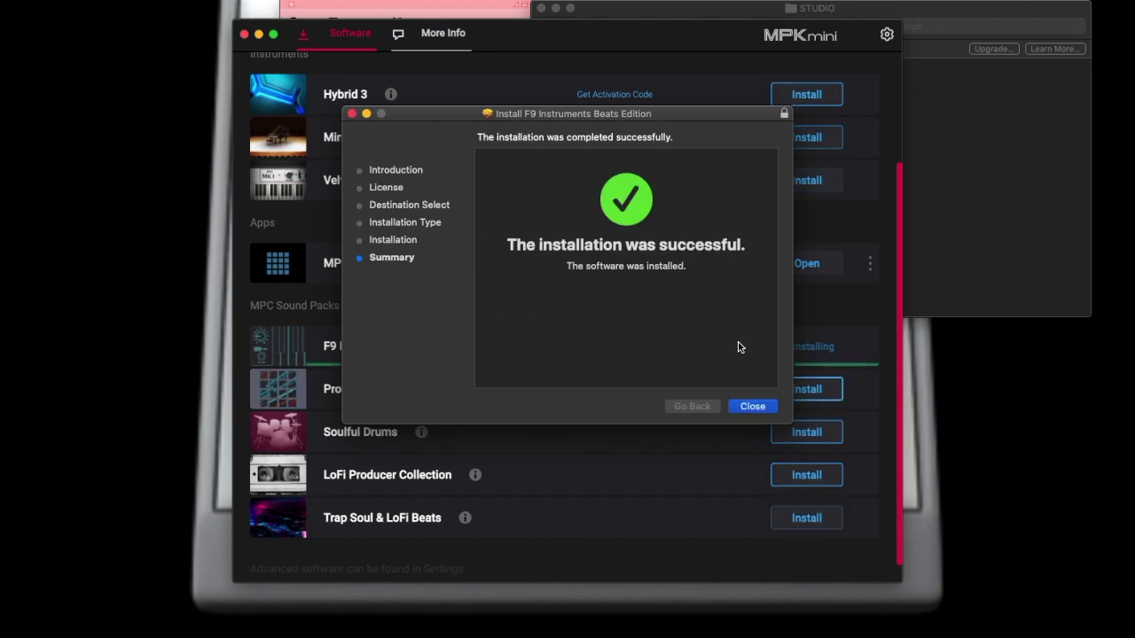
- Close the F9 Instruments Beats Edition installer, allow Downloads folder access and move the installer to the Trash
{"action": "left_click", "coordinate": [746, 406]}
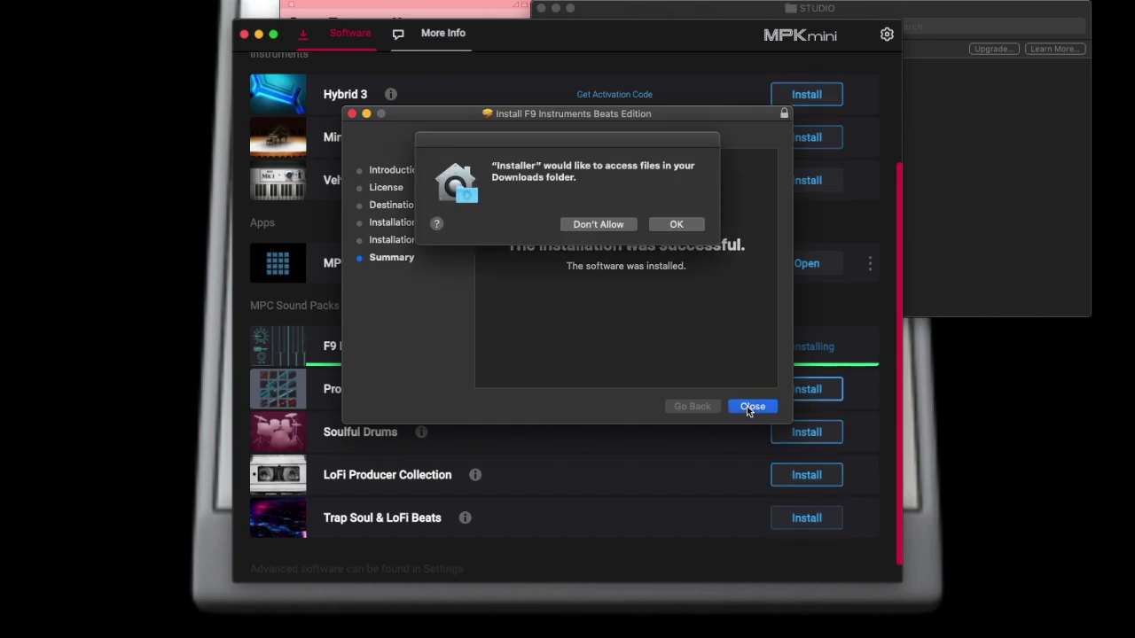
{"action": "left_click", "coordinate": [690, 229]}
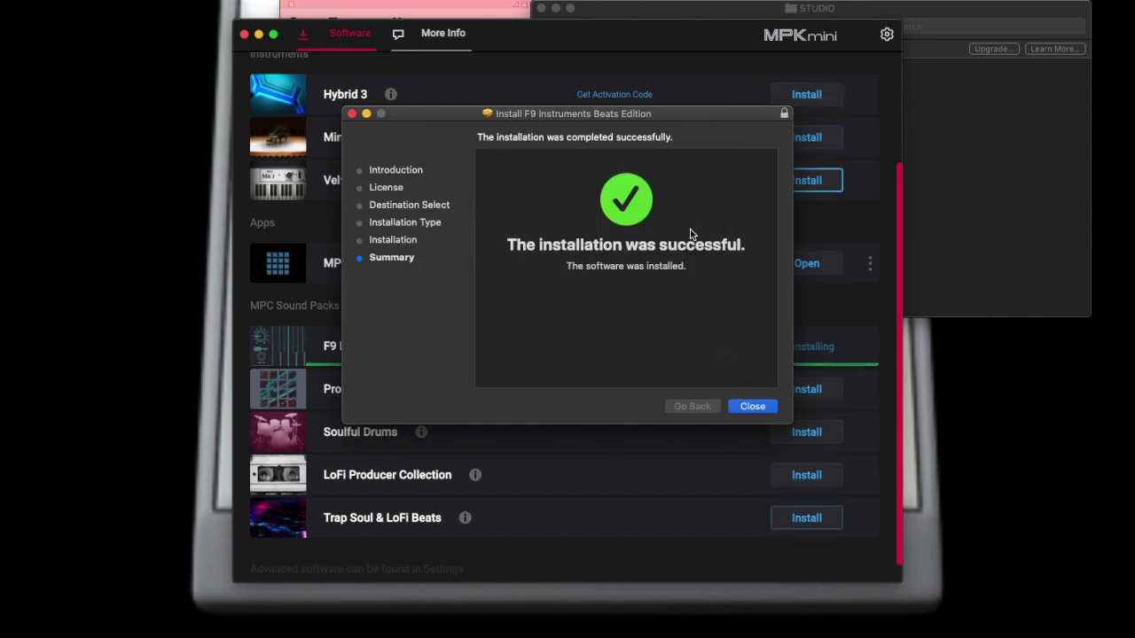
{"action": "left_click", "coordinate": [664, 198]}
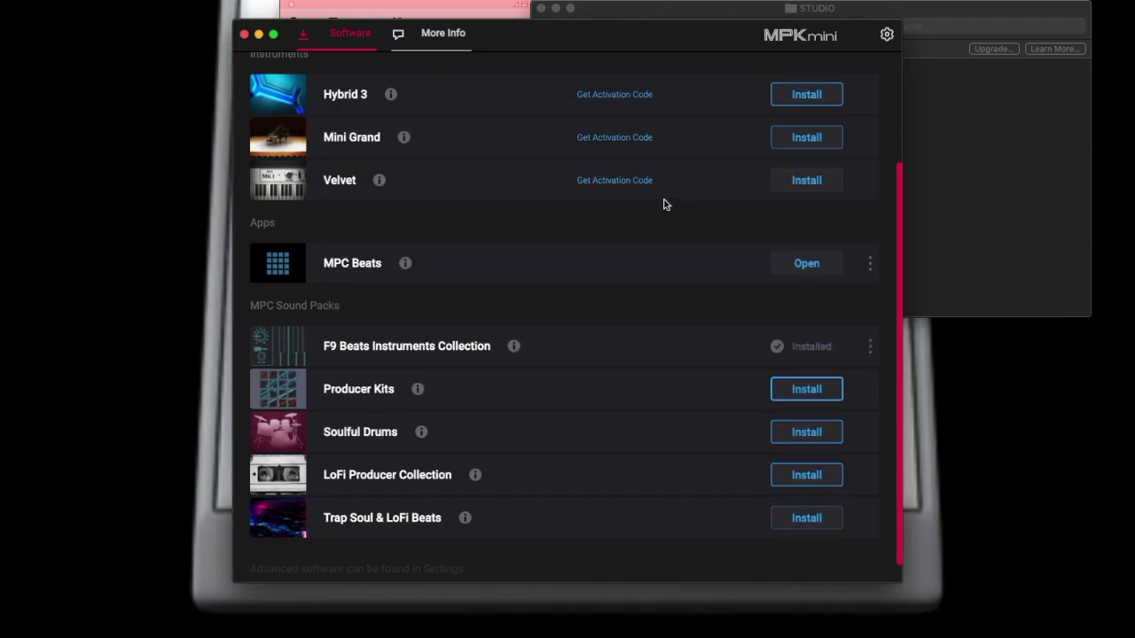
- Install Producer Kits on Macintosh HD with the standard installation, agreeing to the license, allowing Downloads folder access and moving the installer to the Trash
{"action": "left_click", "coordinate": [796, 393]}
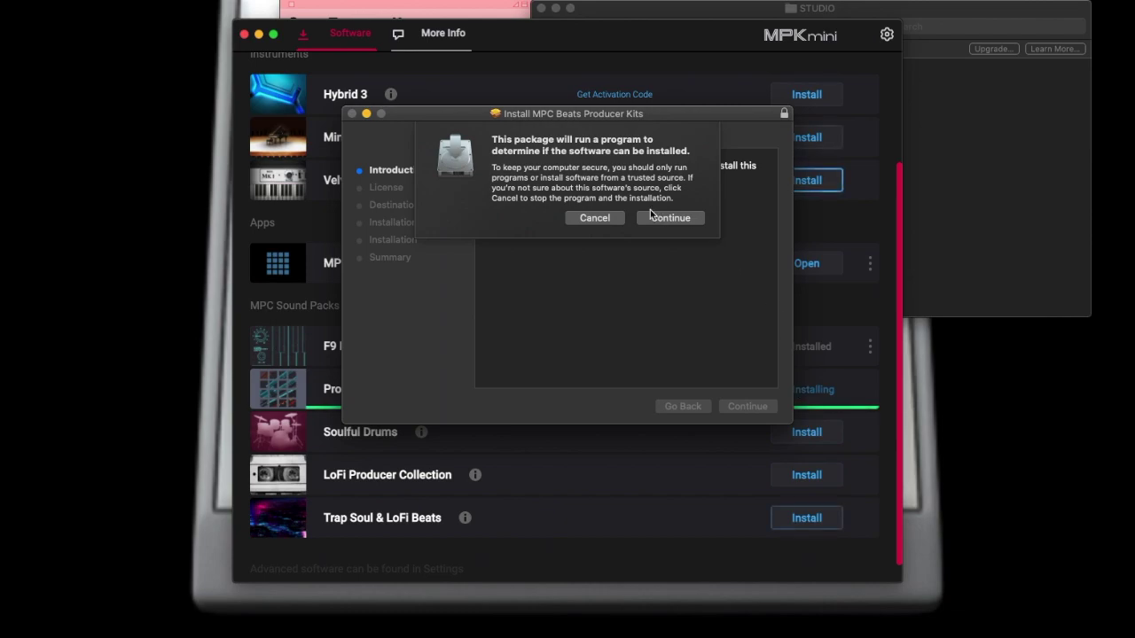
{"action": "left_click", "coordinate": [663, 219]}
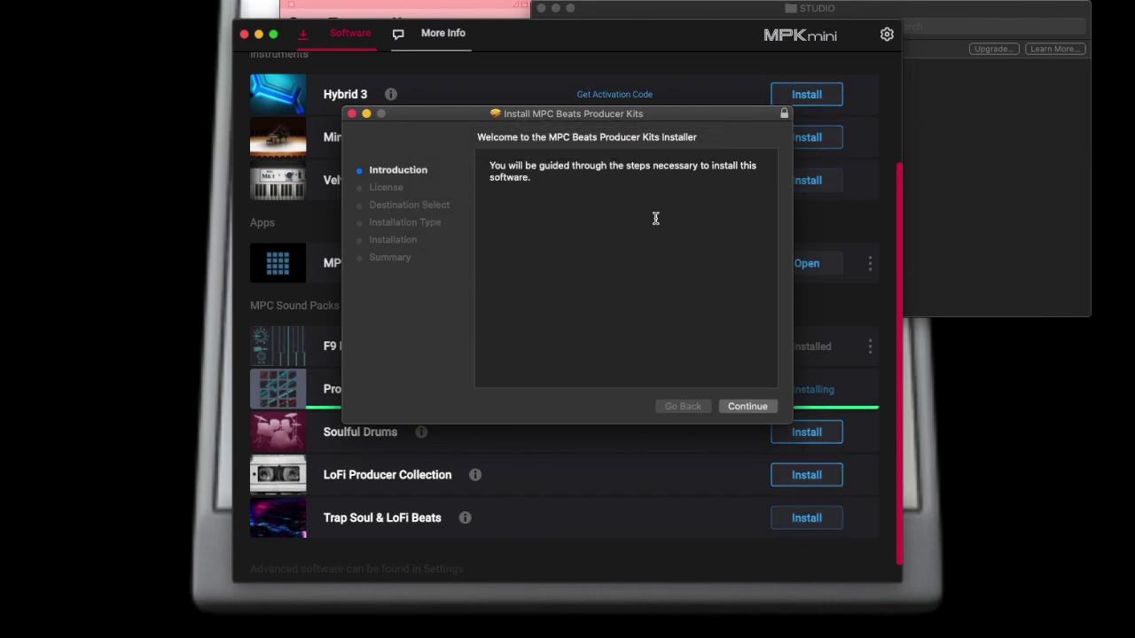
{"action": "left_click", "coordinate": [744, 404]}
{"action": "left_click", "coordinate": [748, 406]}
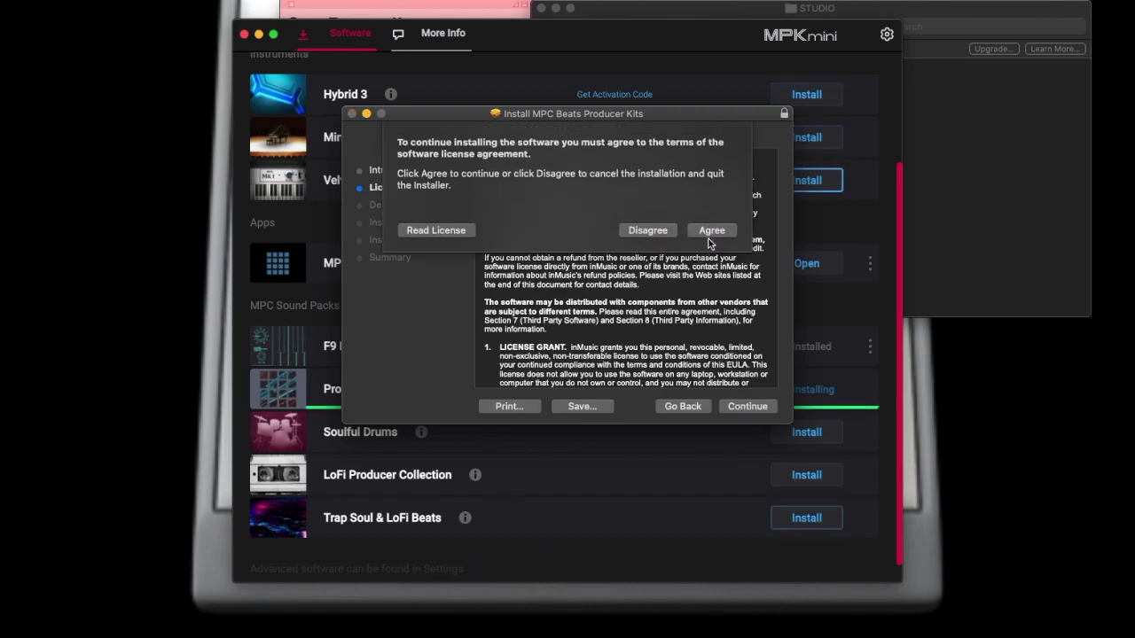
{"action": "left_click", "coordinate": [710, 233]}
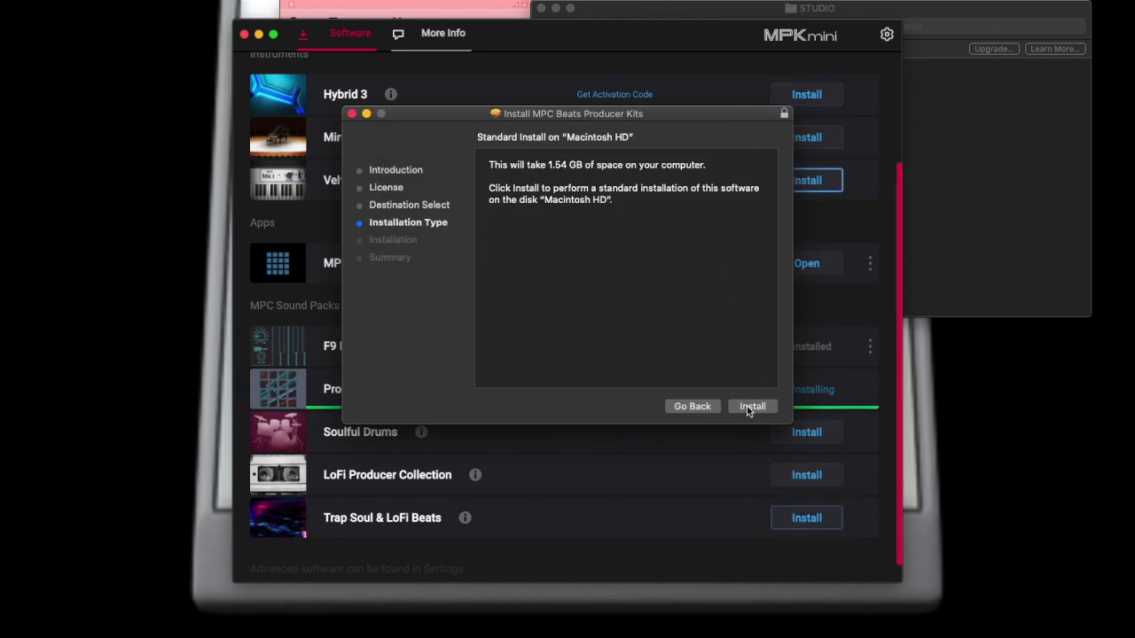
{"action": "left_click", "coordinate": [747, 407]}
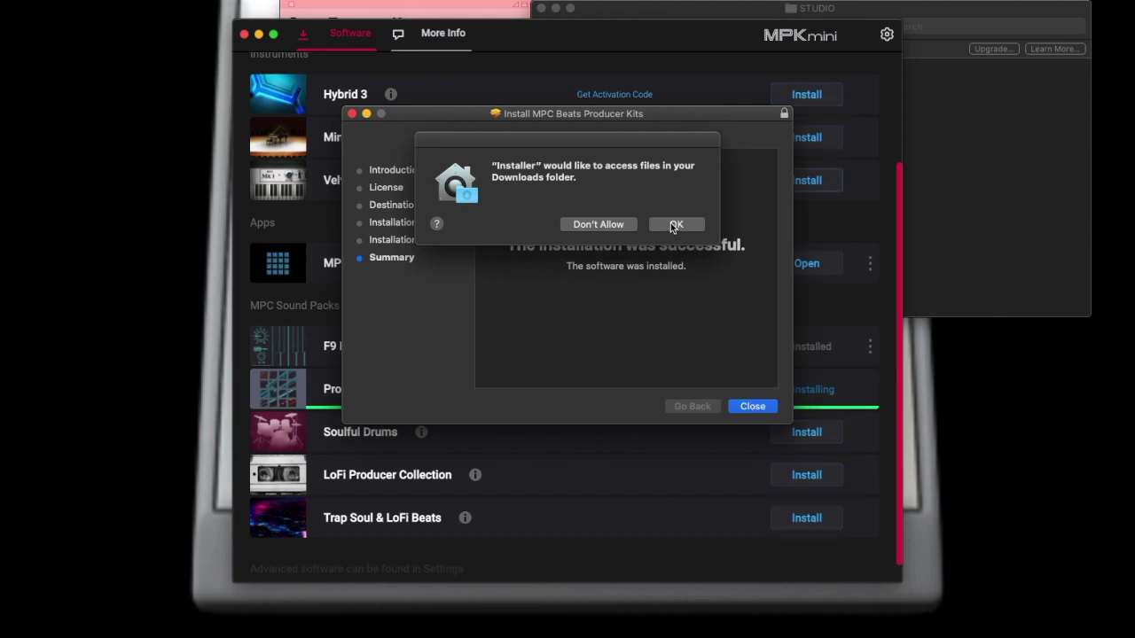
{"action": "left_click", "coordinate": [674, 225]}
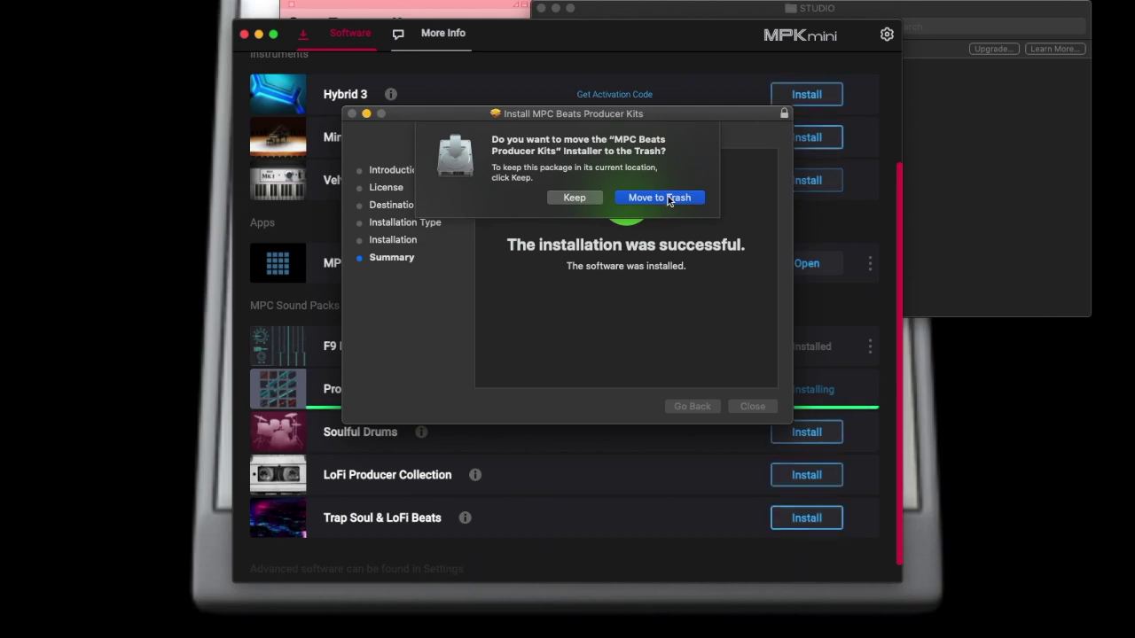
{"action": "left_click", "coordinate": [668, 199]}
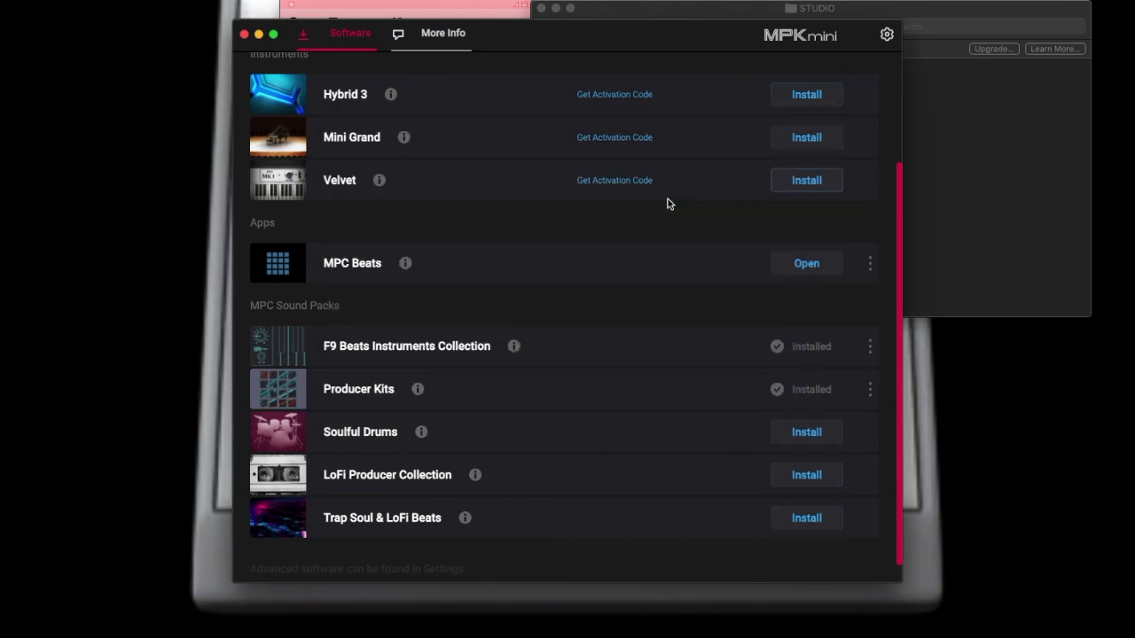
- Install Soulful Drums on Macintosh HD with the standard installation, agreeing to the license, allowing Downloads folder access and keeping the installer package
{"action": "left_click", "coordinate": [802, 439]}
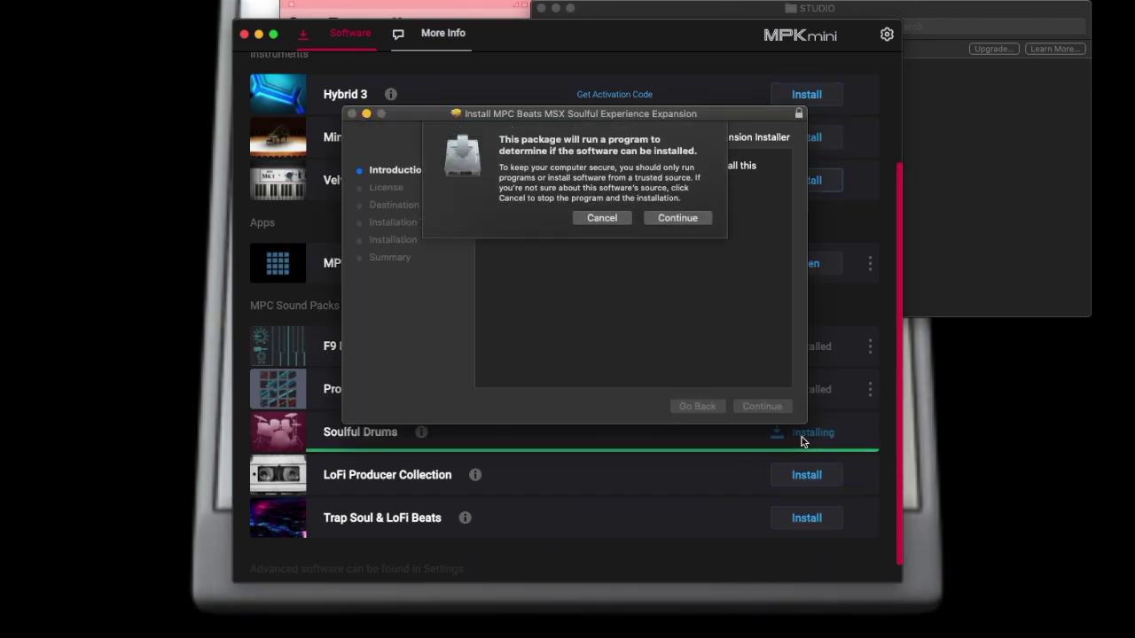
{"action": "left_click", "coordinate": [686, 221]}
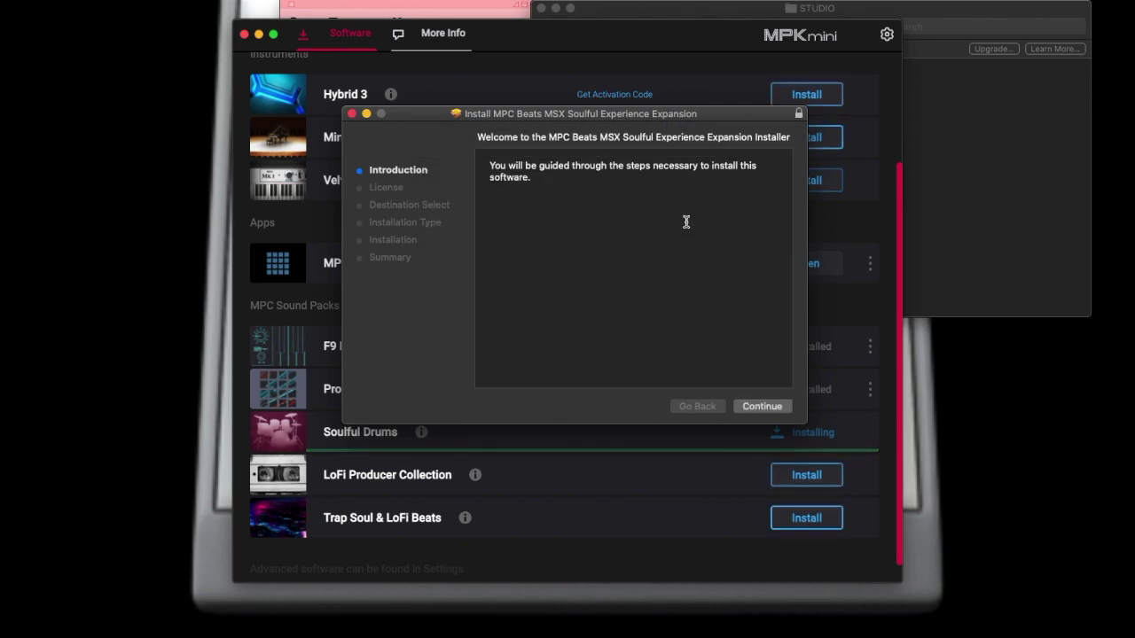
{"action": "left_click", "coordinate": [756, 404]}
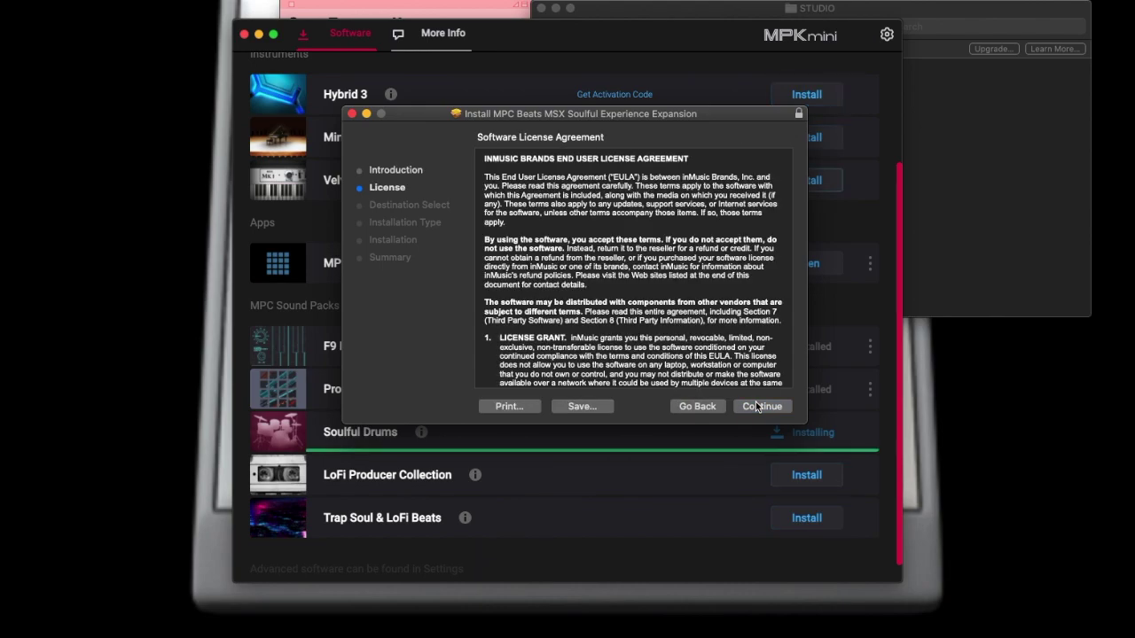
{"action": "left_click", "coordinate": [758, 411]}
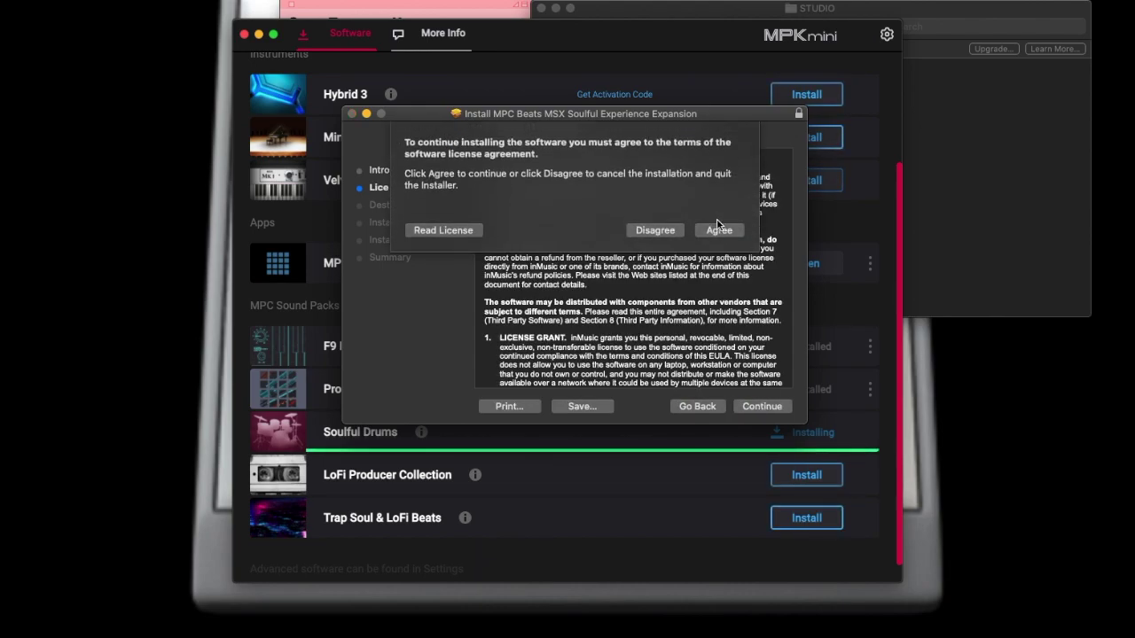
{"action": "left_click", "coordinate": [720, 233]}
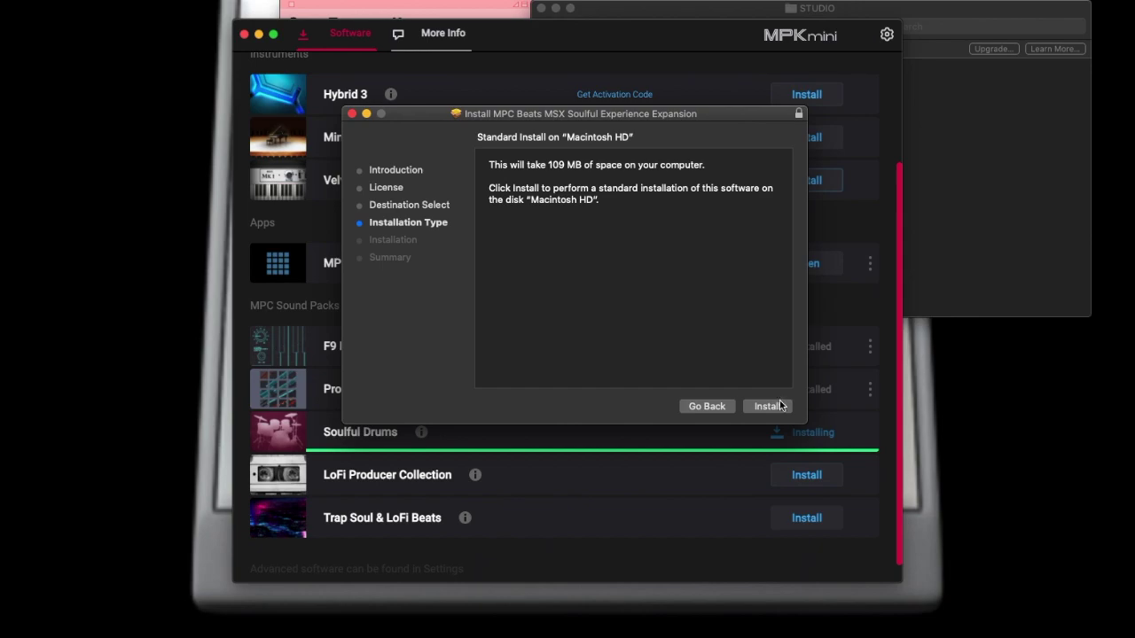
{"action": "left_click", "coordinate": [780, 405]}
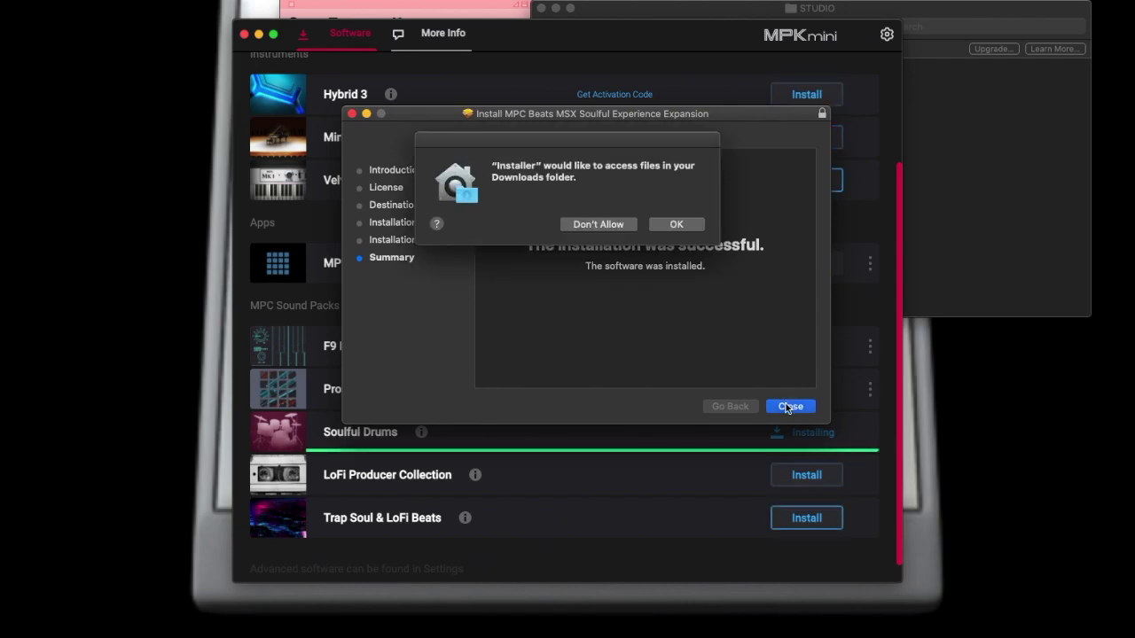
{"action": "left_click", "coordinate": [678, 226]}
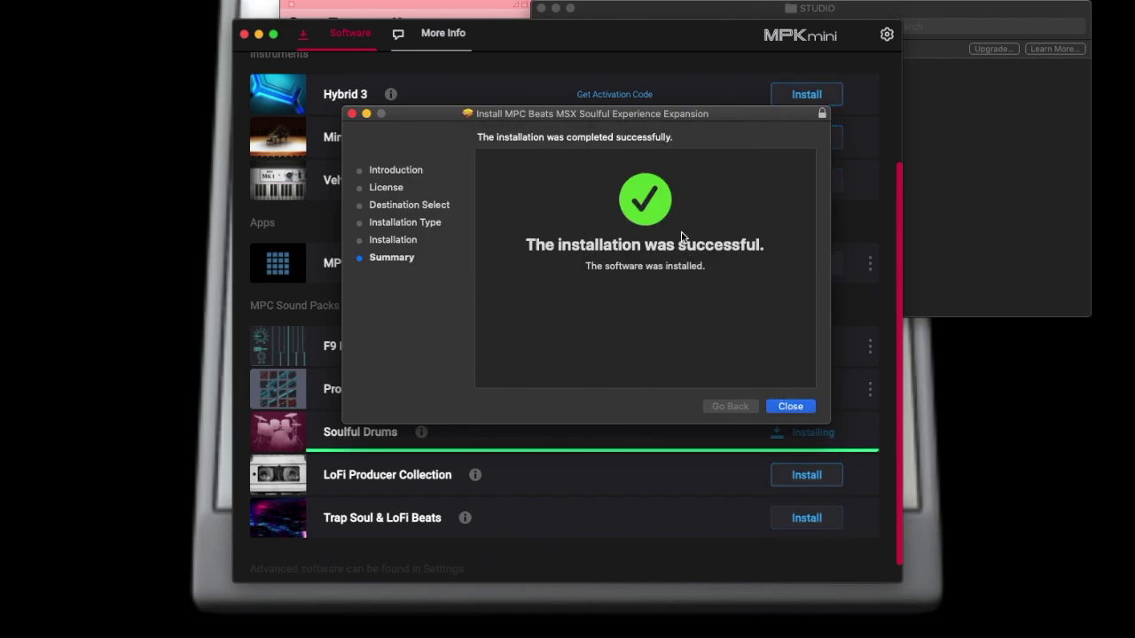
{"action": "left_click", "coordinate": [593, 210]}
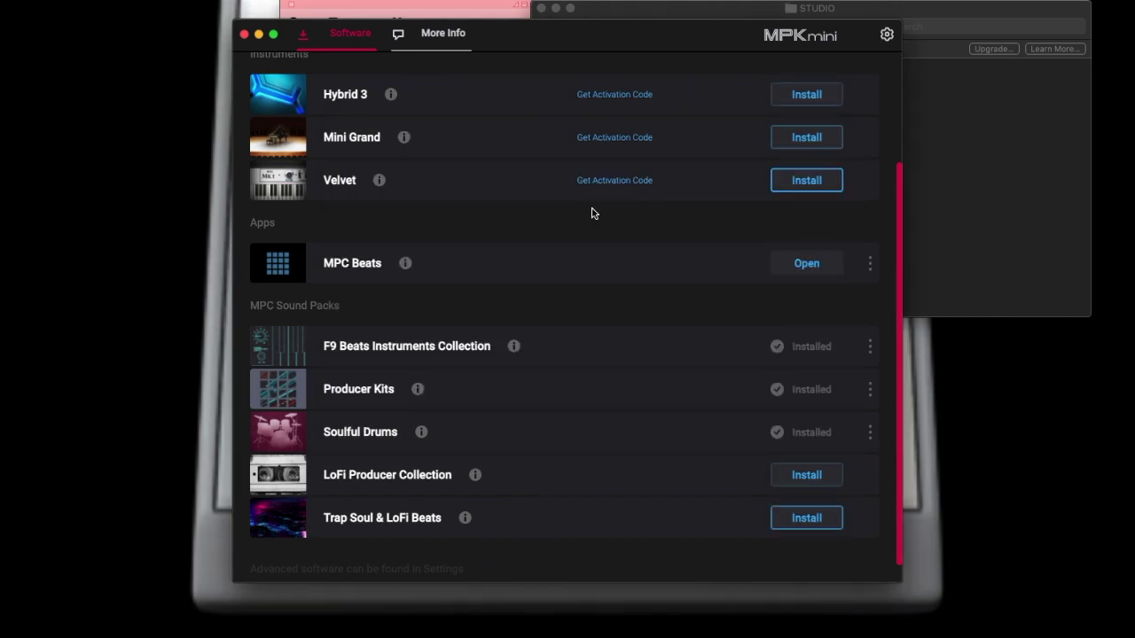
- Install the LoFi Producer Collection with the standard installation, allowing the package check, agreeing to the license and authorizing with the account password
{"action": "left_click", "coordinate": [777, 478]}
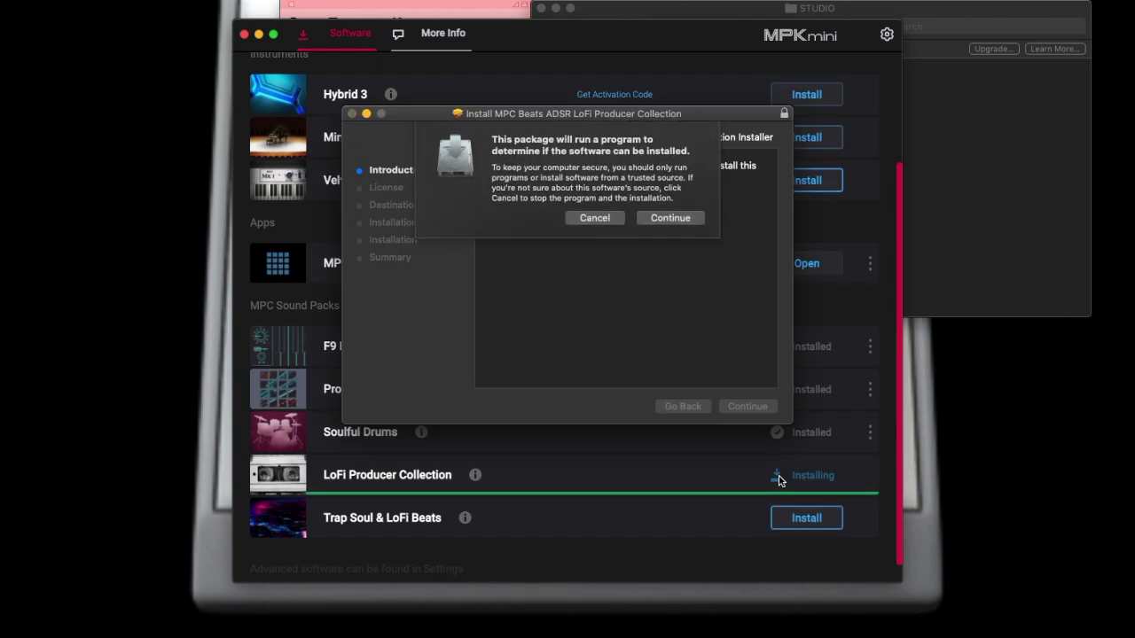
{"action": "left_click", "coordinate": [670, 218]}
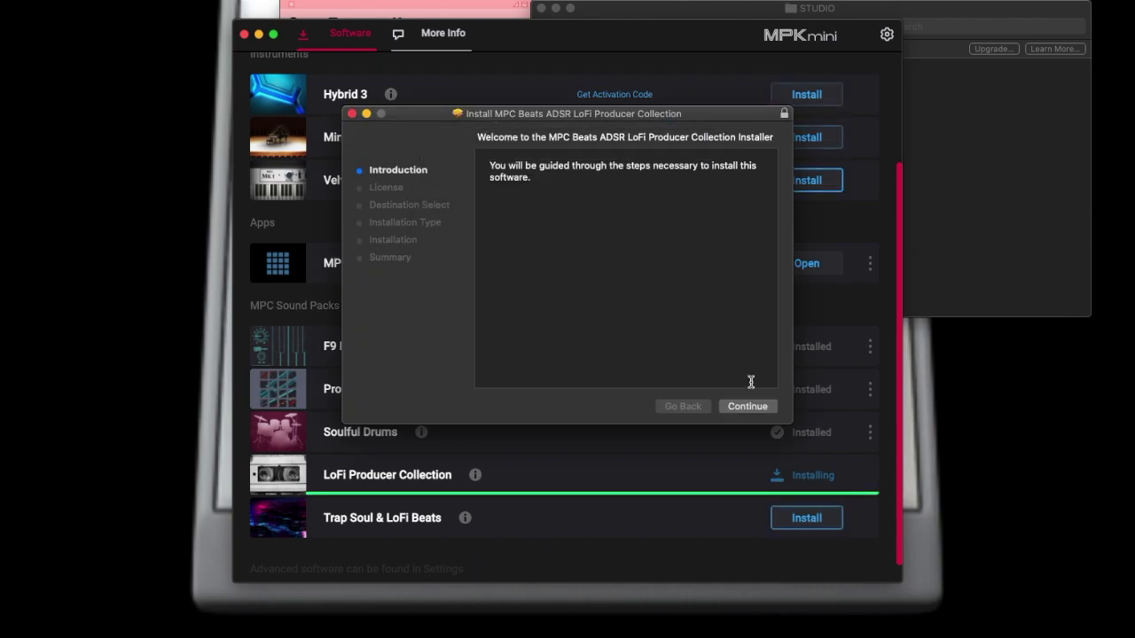
{"action": "left_click", "coordinate": [747, 407]}
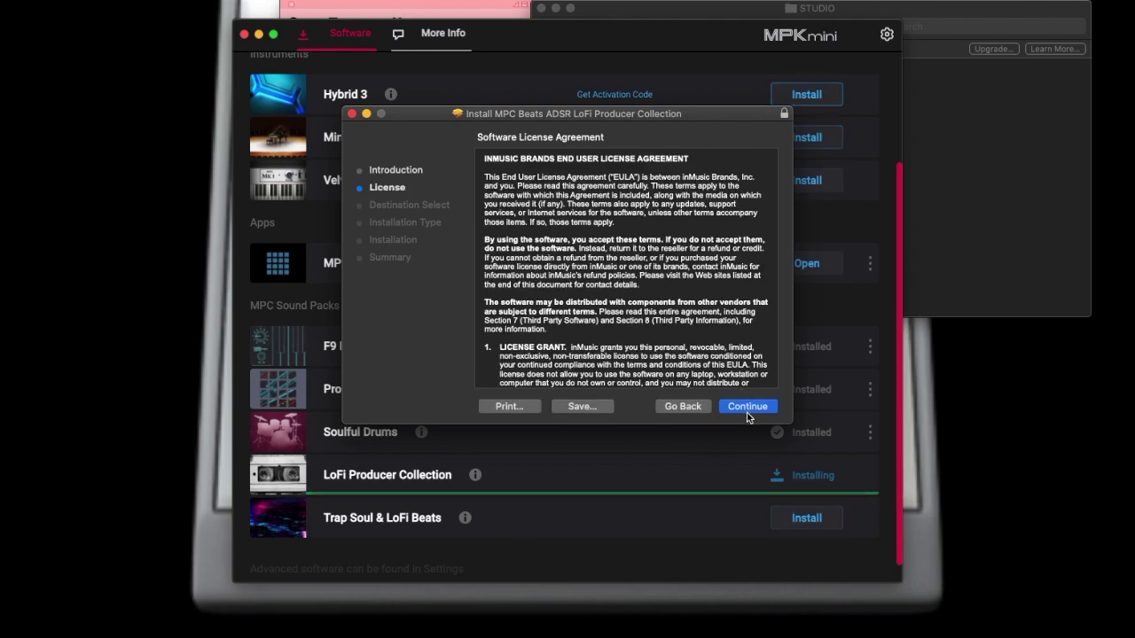
{"action": "left_click", "coordinate": [746, 409]}
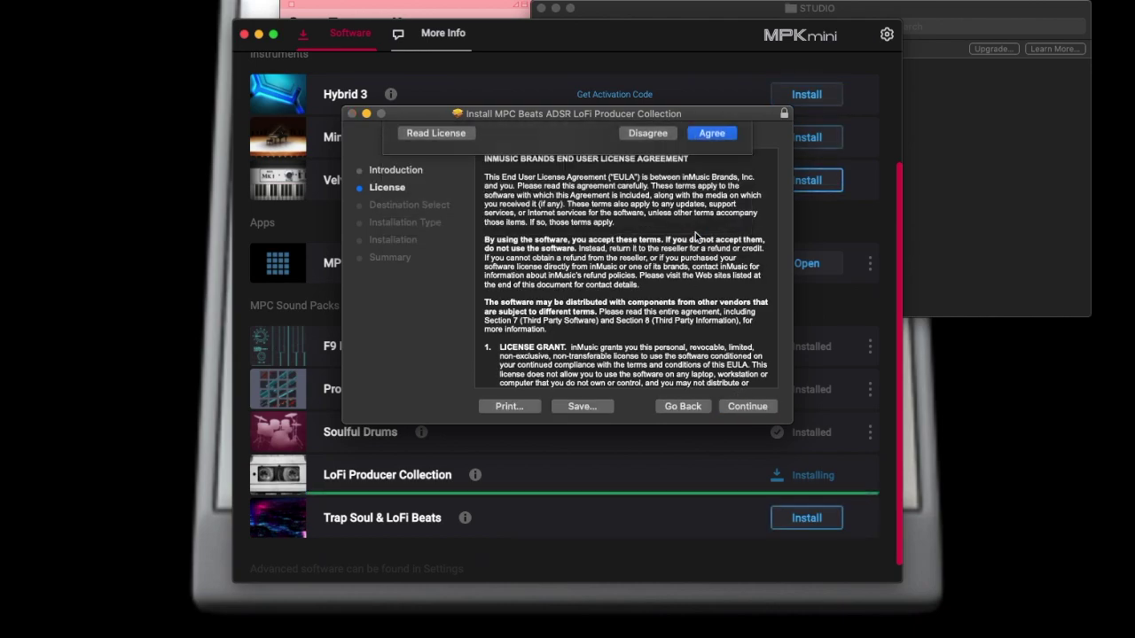
{"action": "key", "text": "Return"}
{"action": "left_click", "coordinate": [749, 407]}
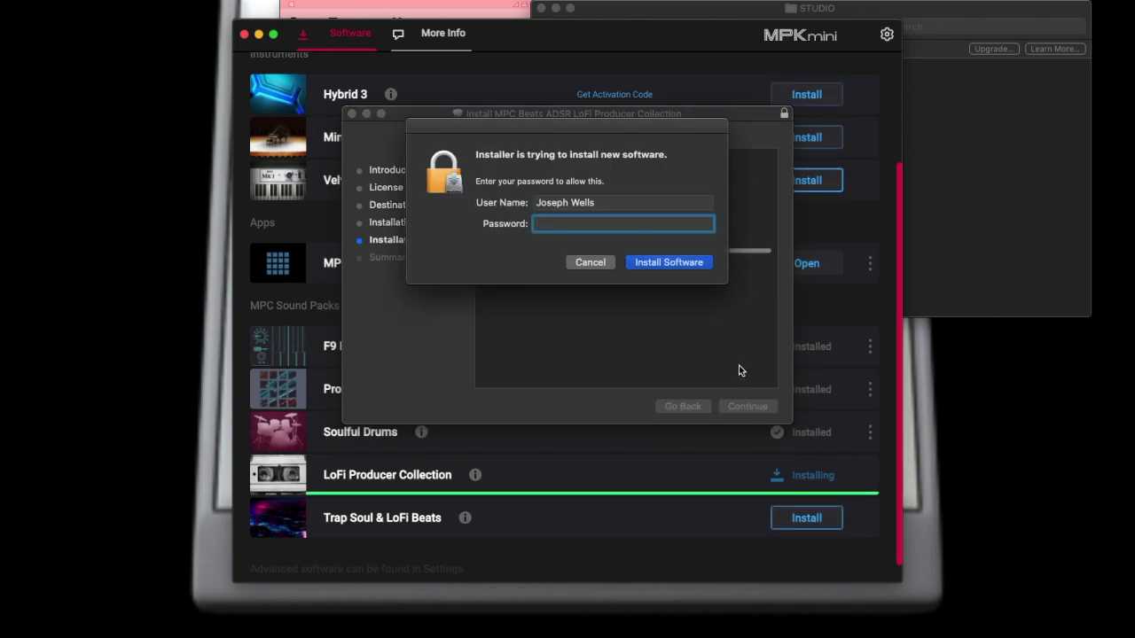
{"action": "type", "text": "*******"}
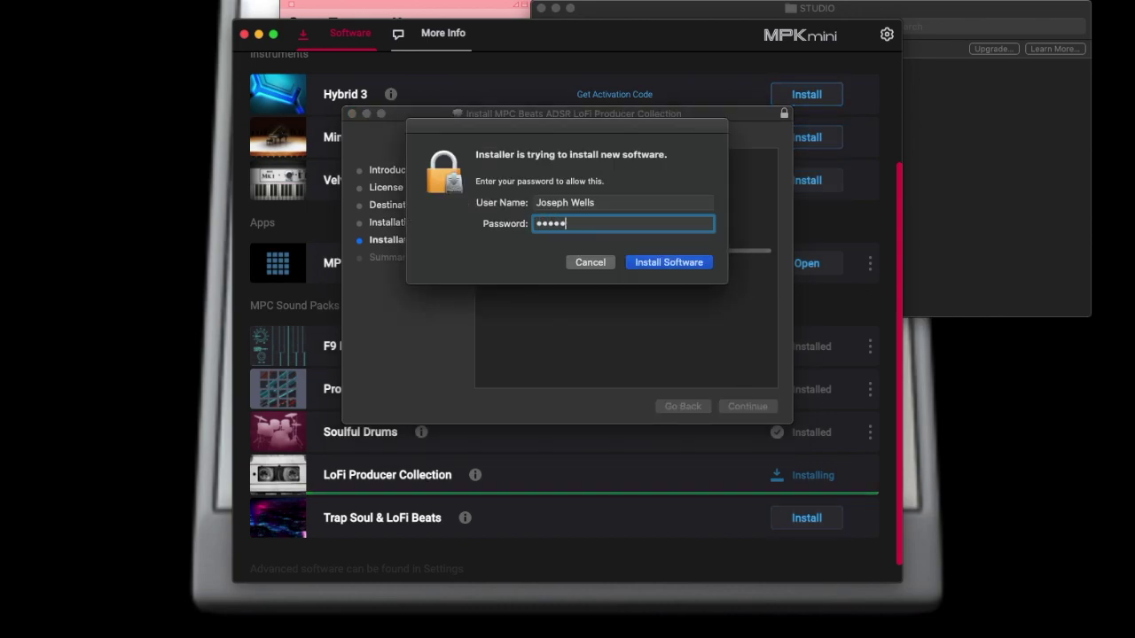
{"action": "type", "text": "******"}
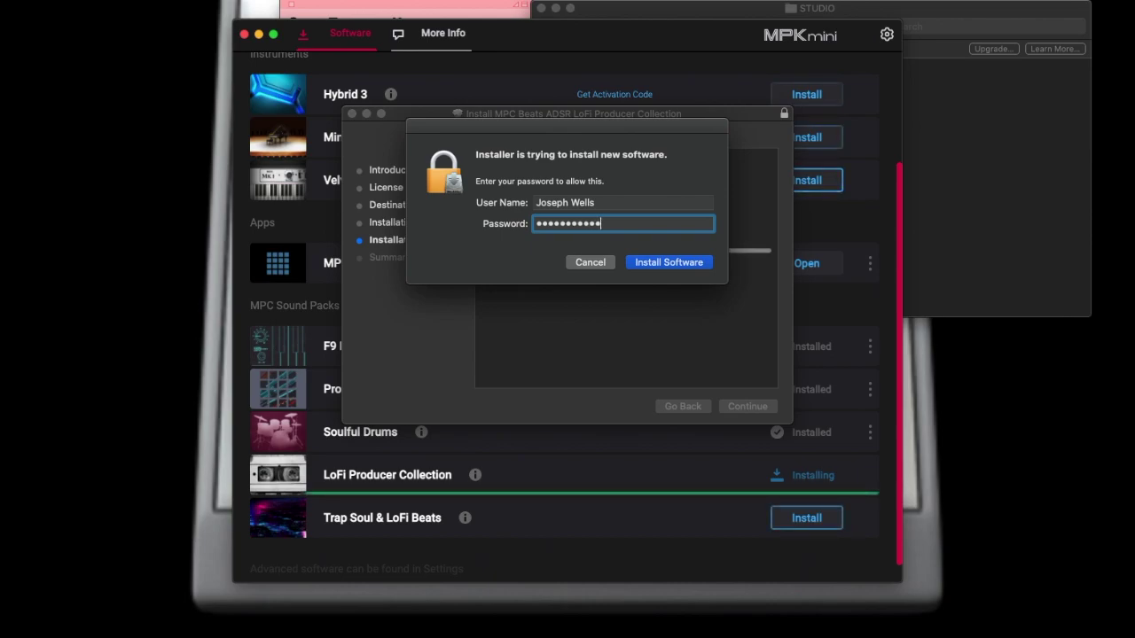
{"action": "type", "text": "****"}
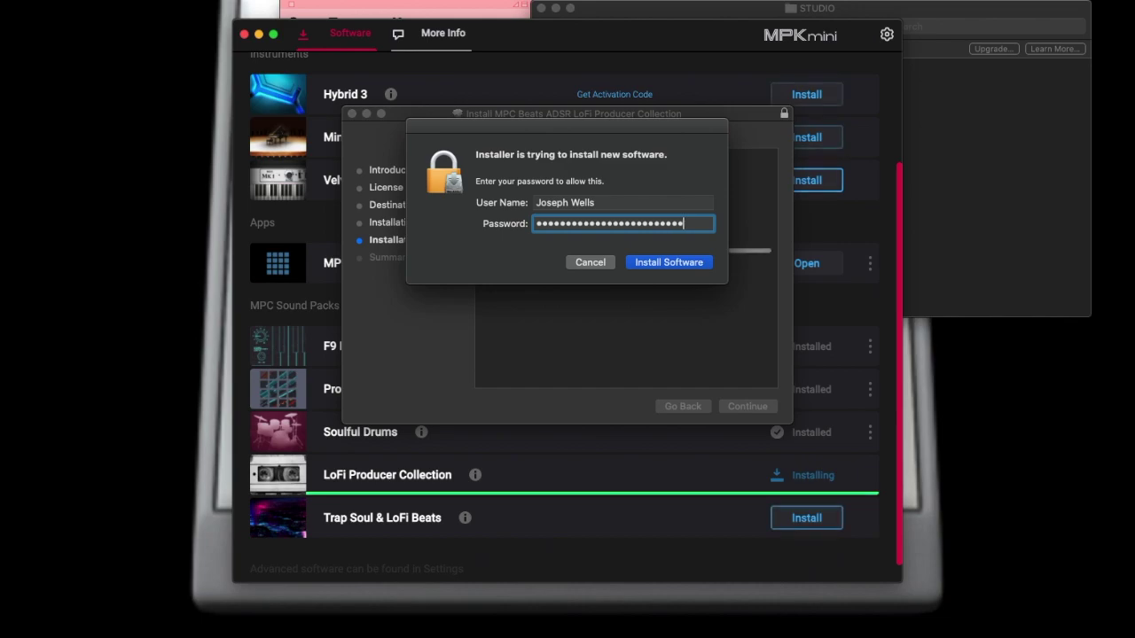
{"action": "key", "text": "Return"}
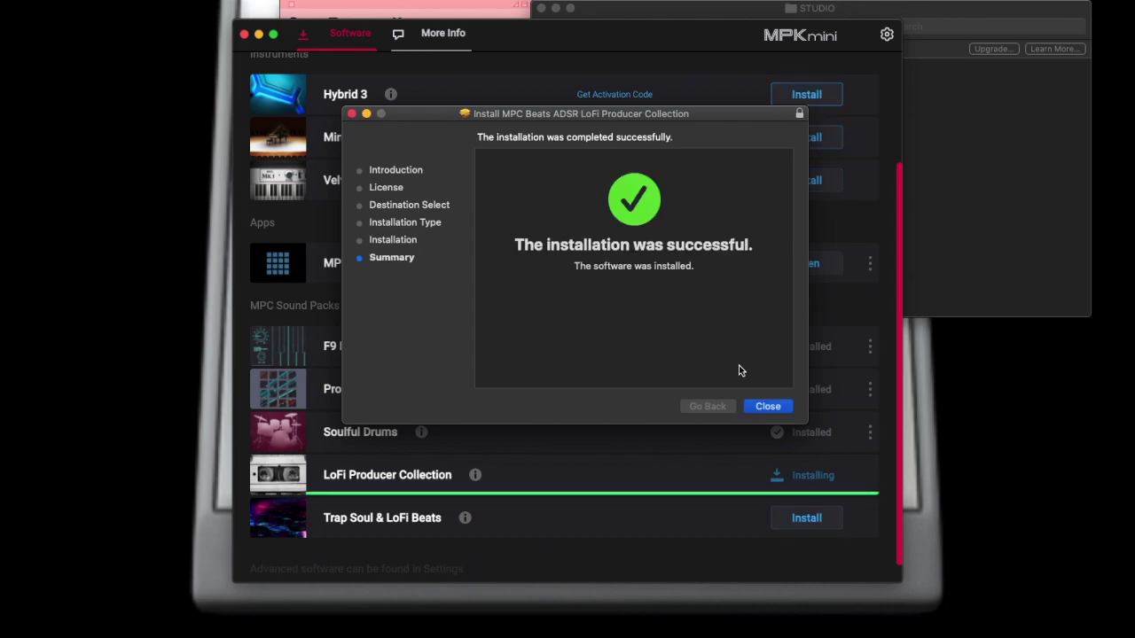
- Close the LoFi Producer Collection installer, allow Downloads folder access and move the installer to the Trash
{"action": "left_click", "coordinate": [759, 408]}
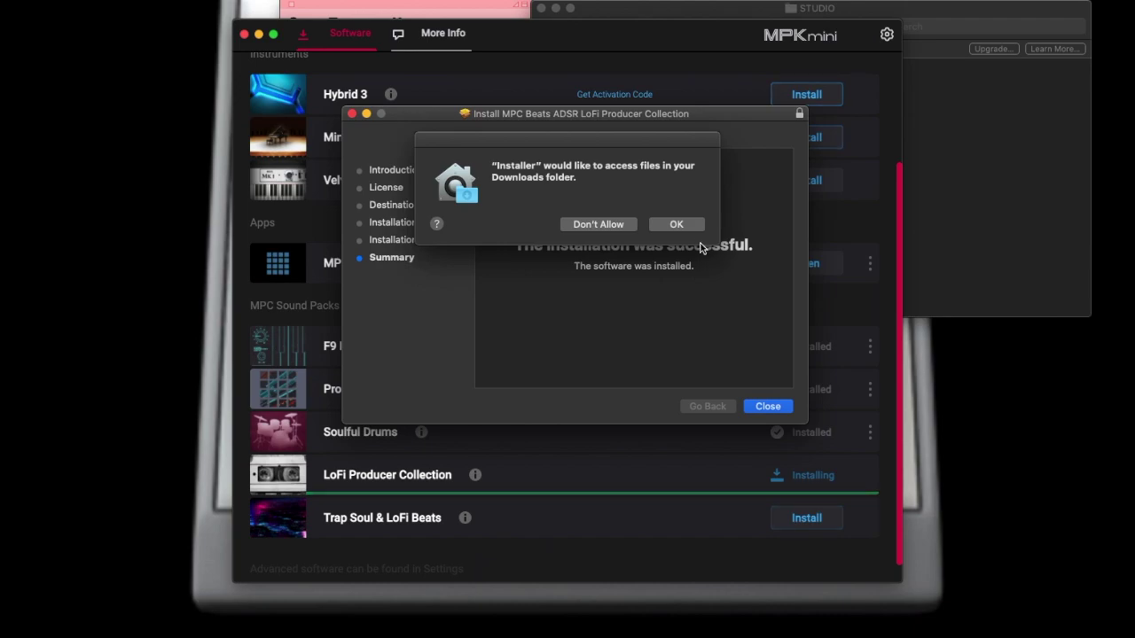
{"action": "left_click", "coordinate": [675, 224]}
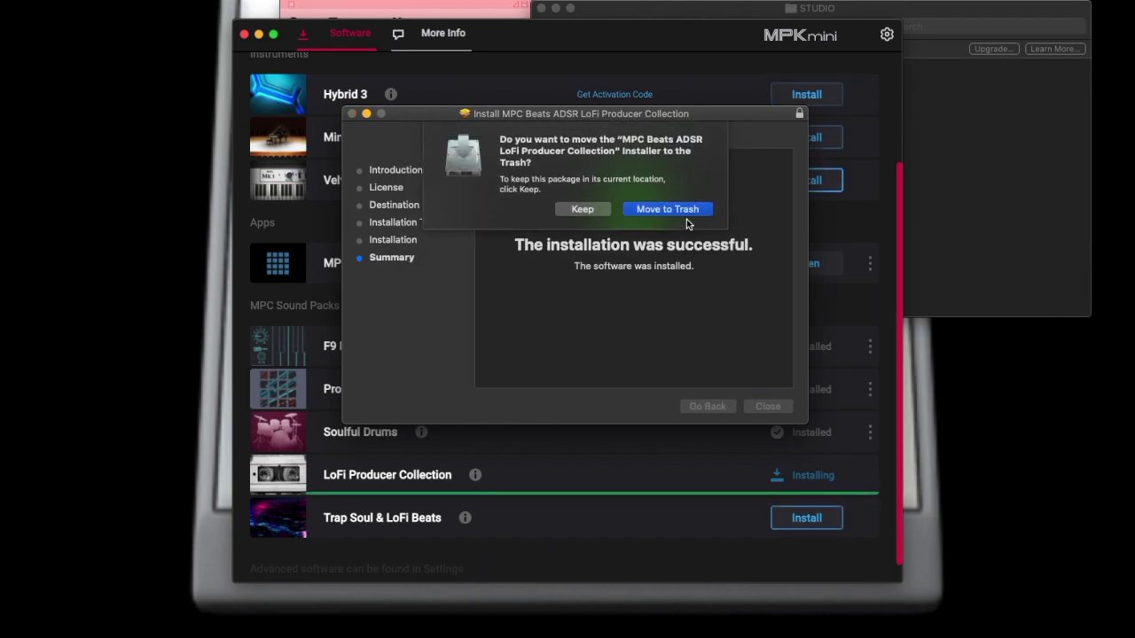
{"action": "left_click", "coordinate": [686, 212]}
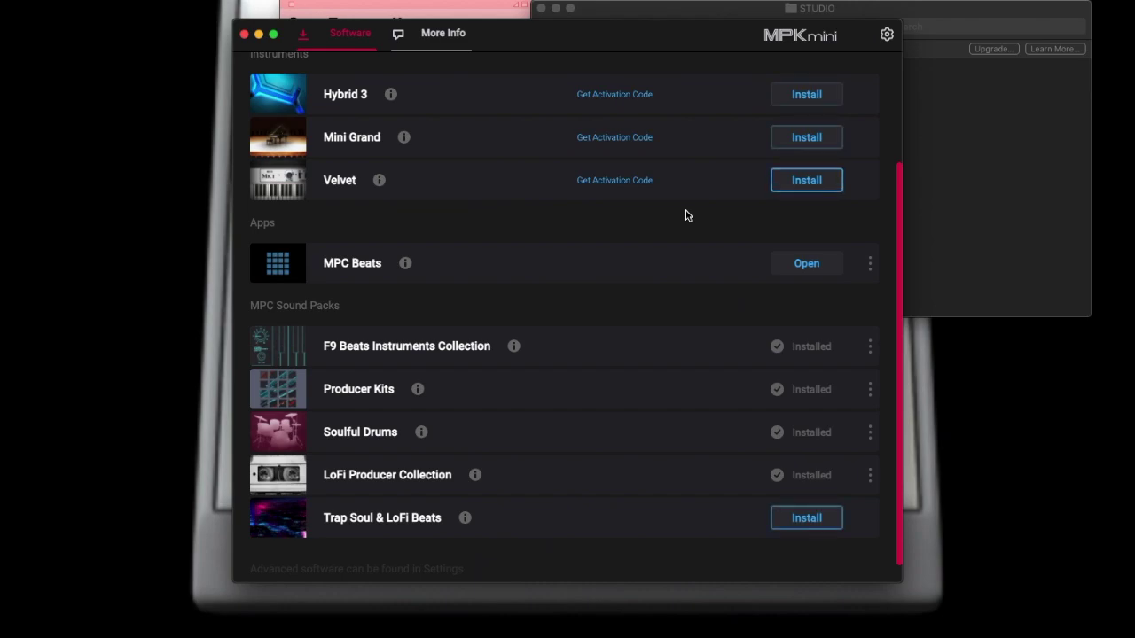
- Install Trap Soul & LoFi Beats on Macintosh HD with the standard installation, allowing the package check and agreeing to the license
{"action": "left_click", "coordinate": [807, 524]}
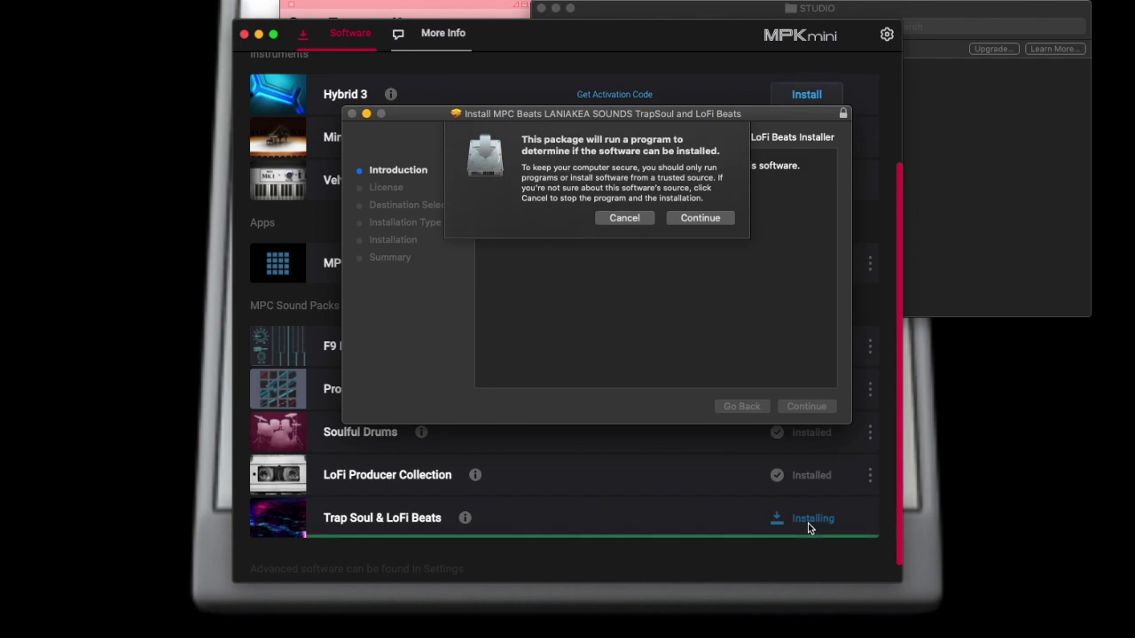
{"action": "left_click", "coordinate": [709, 217]}
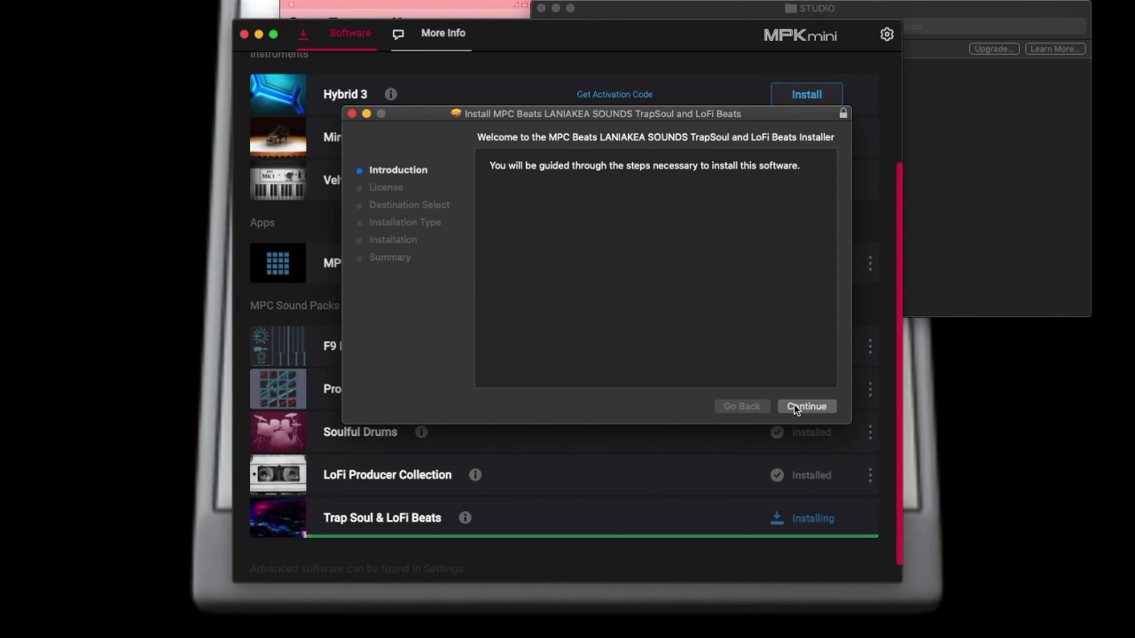
{"action": "left_click", "coordinate": [795, 407]}
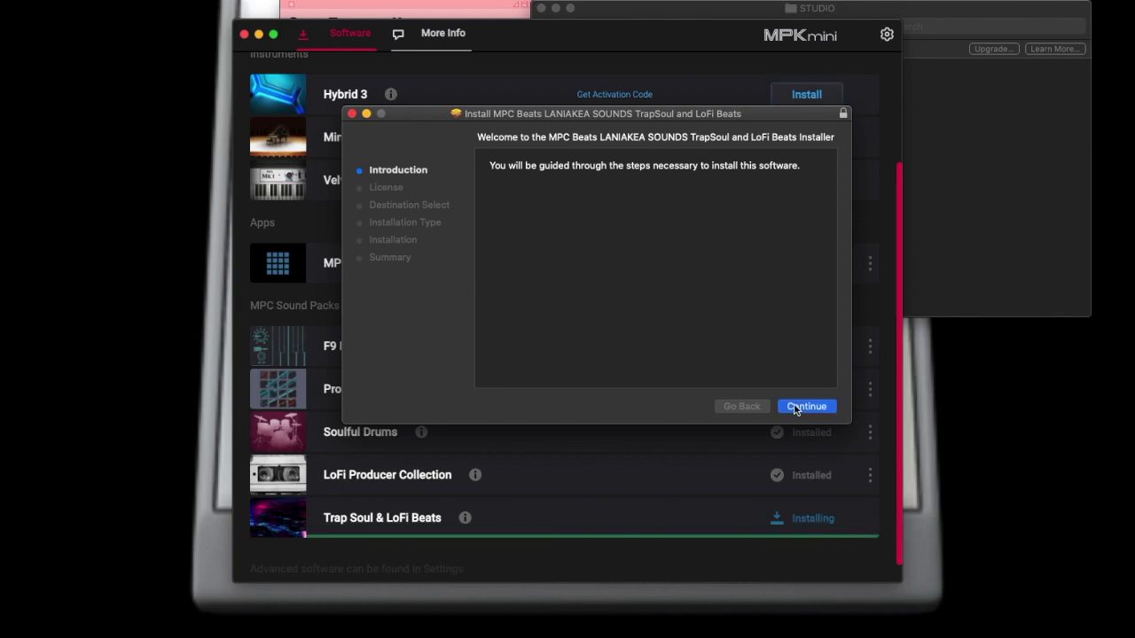
{"action": "left_click", "coordinate": [795, 407]}
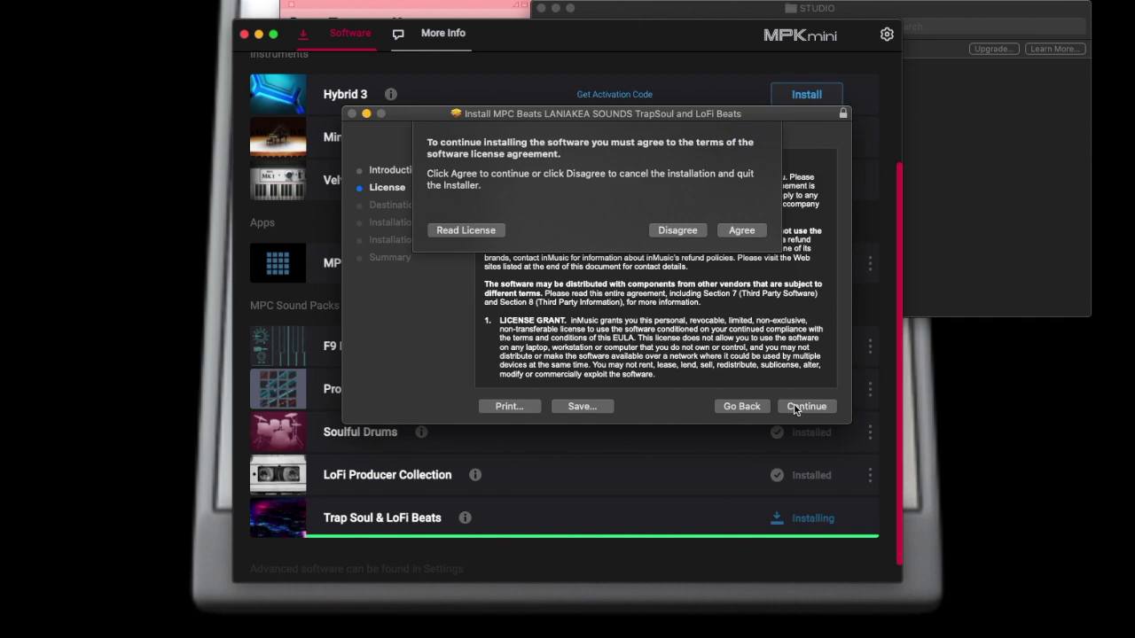
{"action": "left_click", "coordinate": [741, 233]}
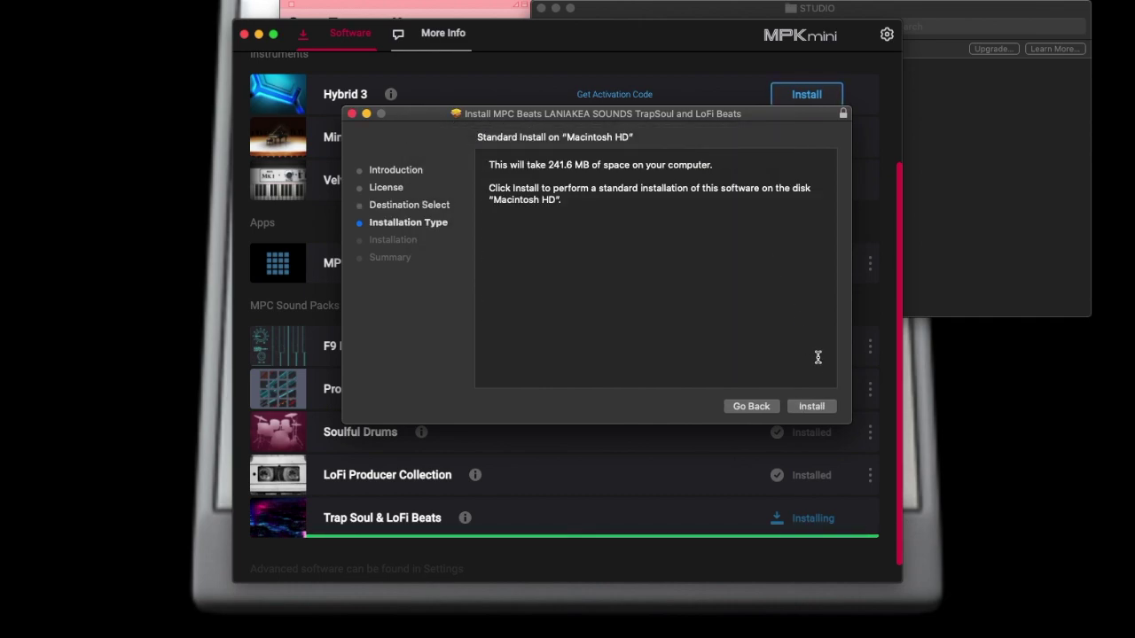
{"action": "left_click", "coordinate": [819, 410]}
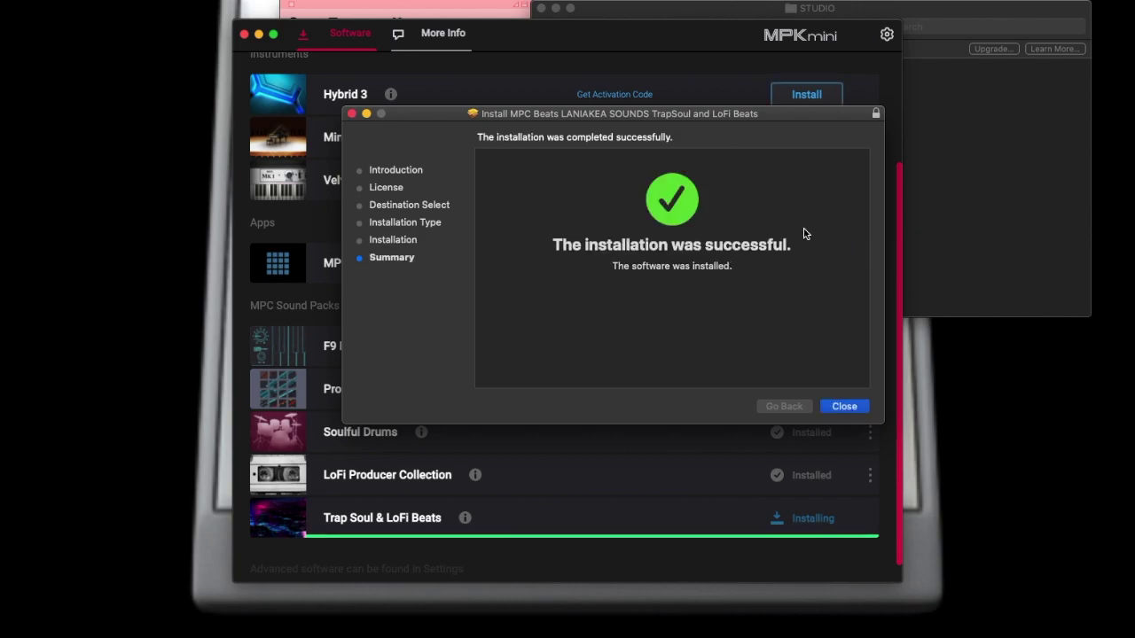
- Close the Trap Soul & LoFi Beats installer, allow Downloads folder access and move the installer to the Trash
{"action": "left_click", "coordinate": [842, 407]}
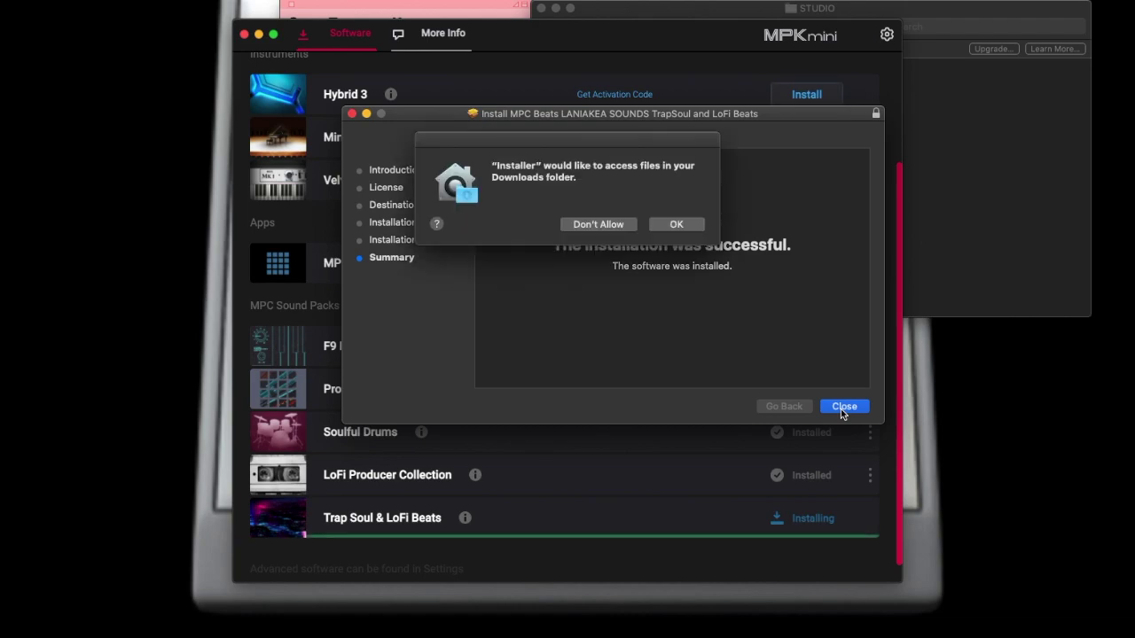
{"action": "left_click", "coordinate": [674, 225]}
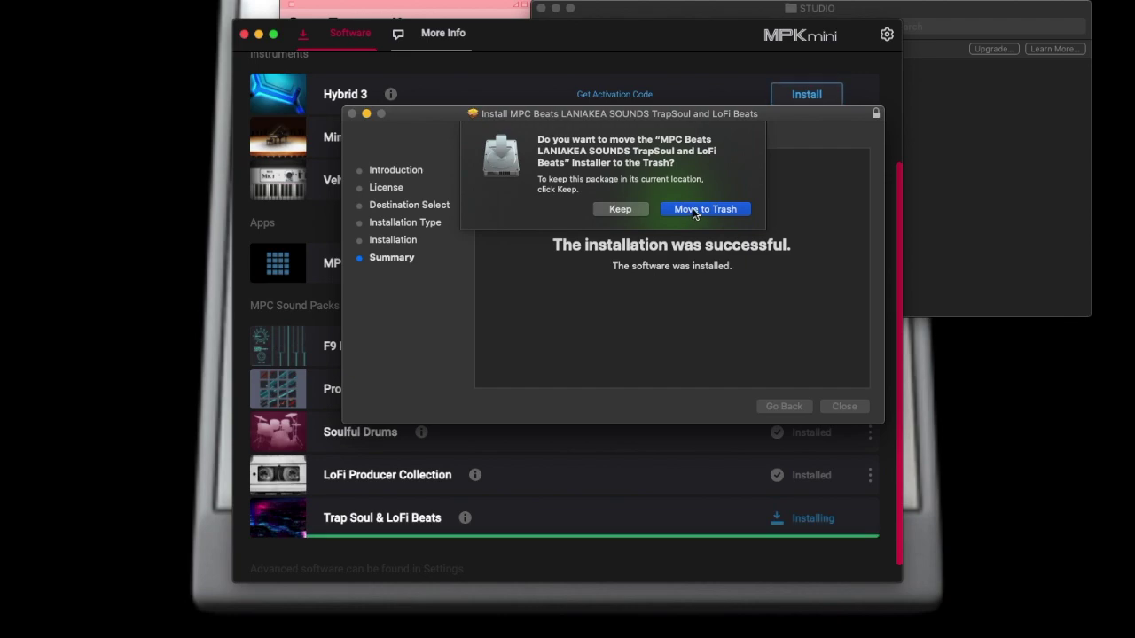
{"action": "left_click", "coordinate": [694, 212]}
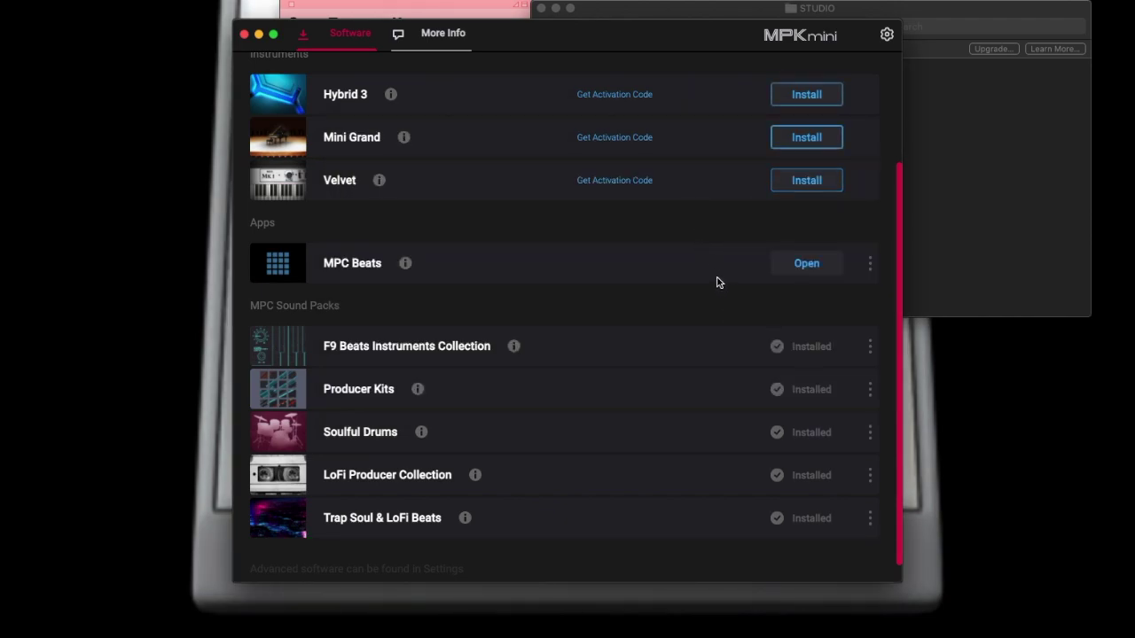
- Install Hybrid 3 on Macintosh HD with the standard installation, agreeing to the license, and close its installer
{"action": "scroll", "coordinate": [718, 281], "scroll_direction": "up", "scroll_amount": 3}
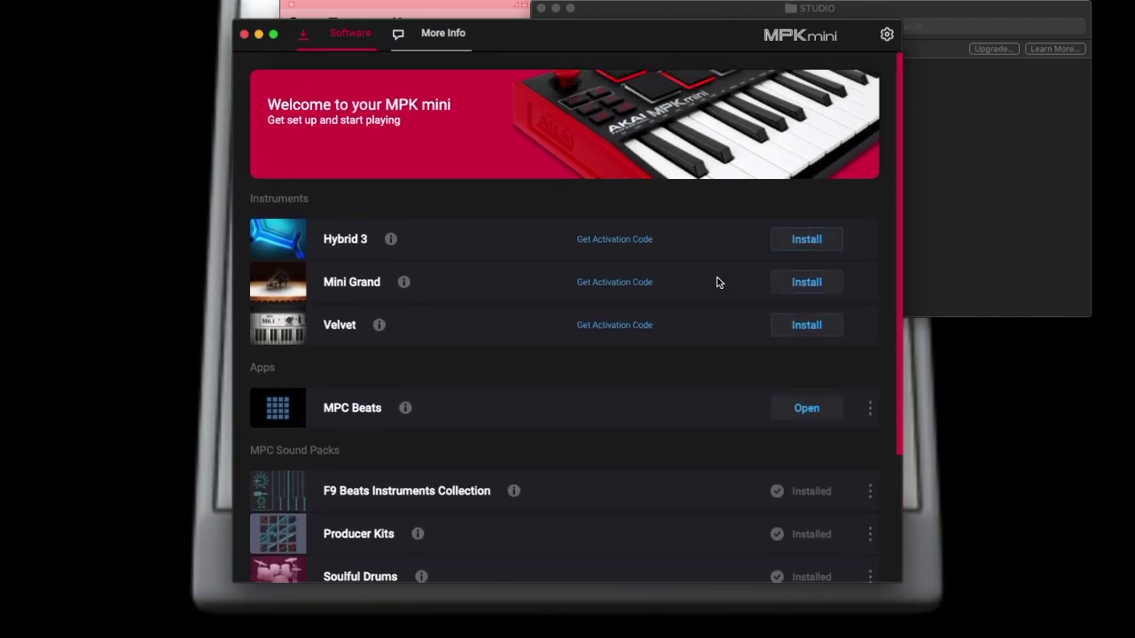
{"action": "left_click", "coordinate": [799, 239]}
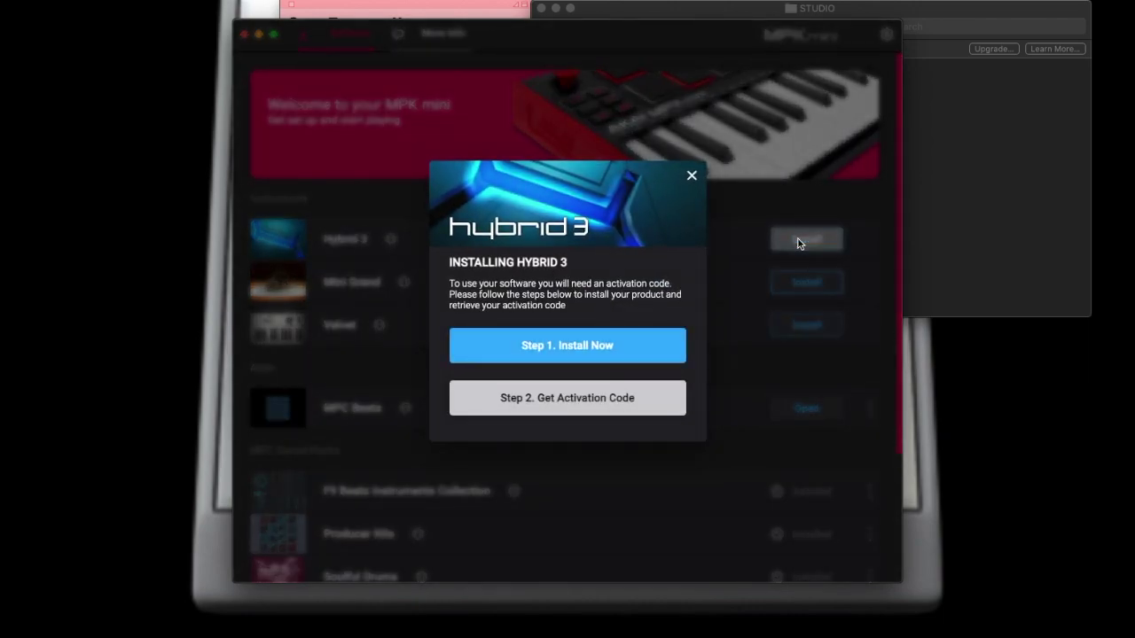
{"action": "left_click", "coordinate": [570, 349]}
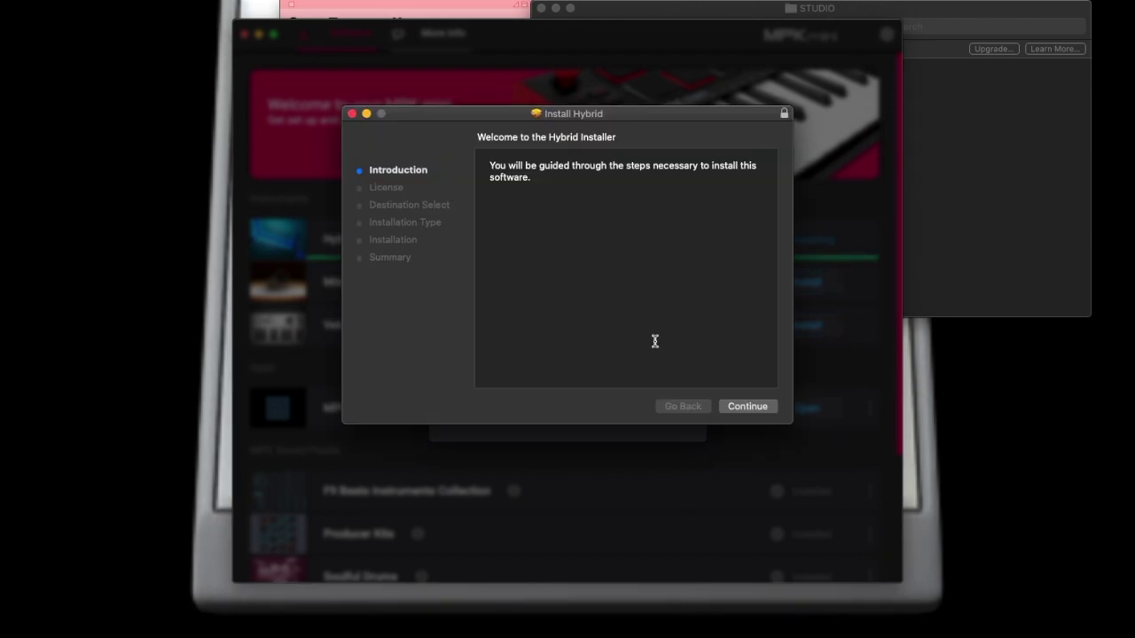
{"action": "left_click", "coordinate": [739, 408]}
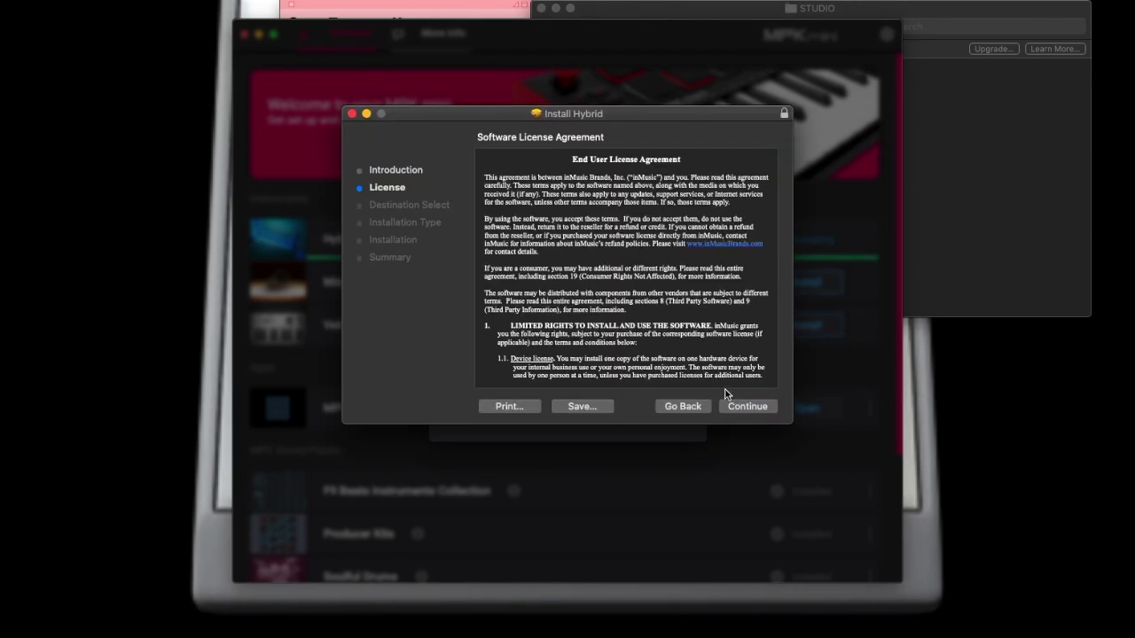
{"action": "left_click", "coordinate": [739, 411]}
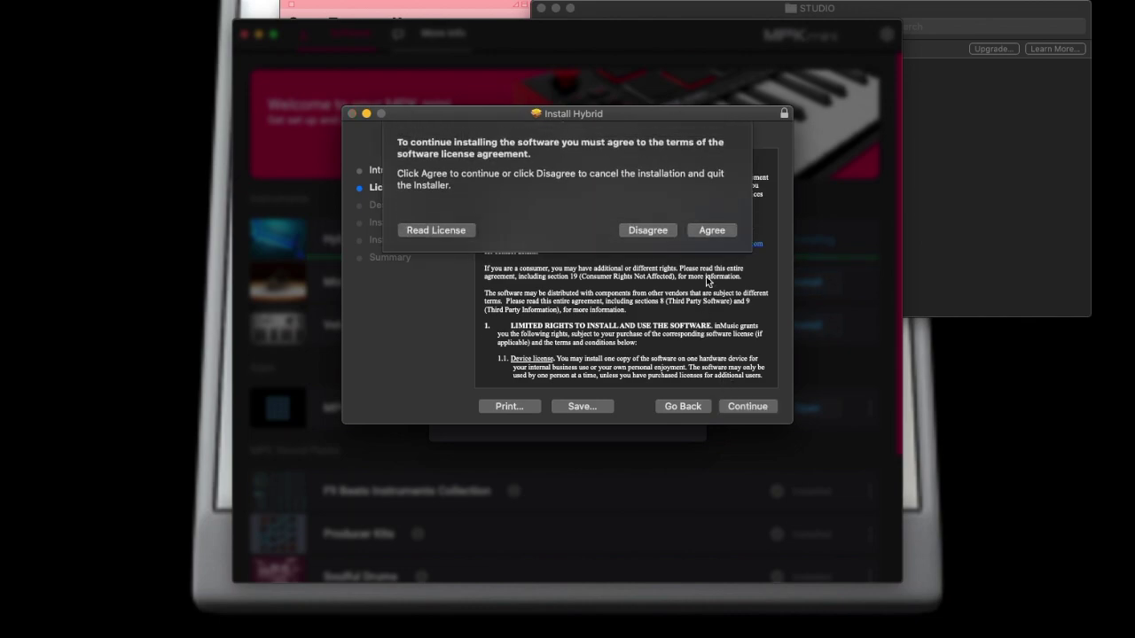
{"action": "left_click", "coordinate": [712, 230]}
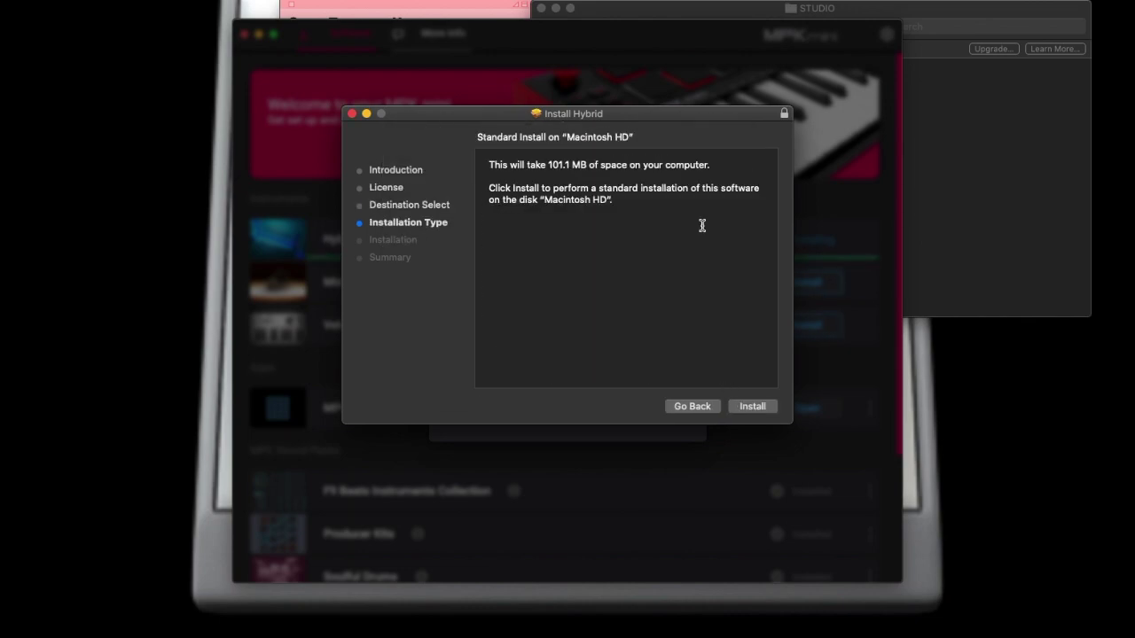
{"action": "left_click", "coordinate": [749, 408]}
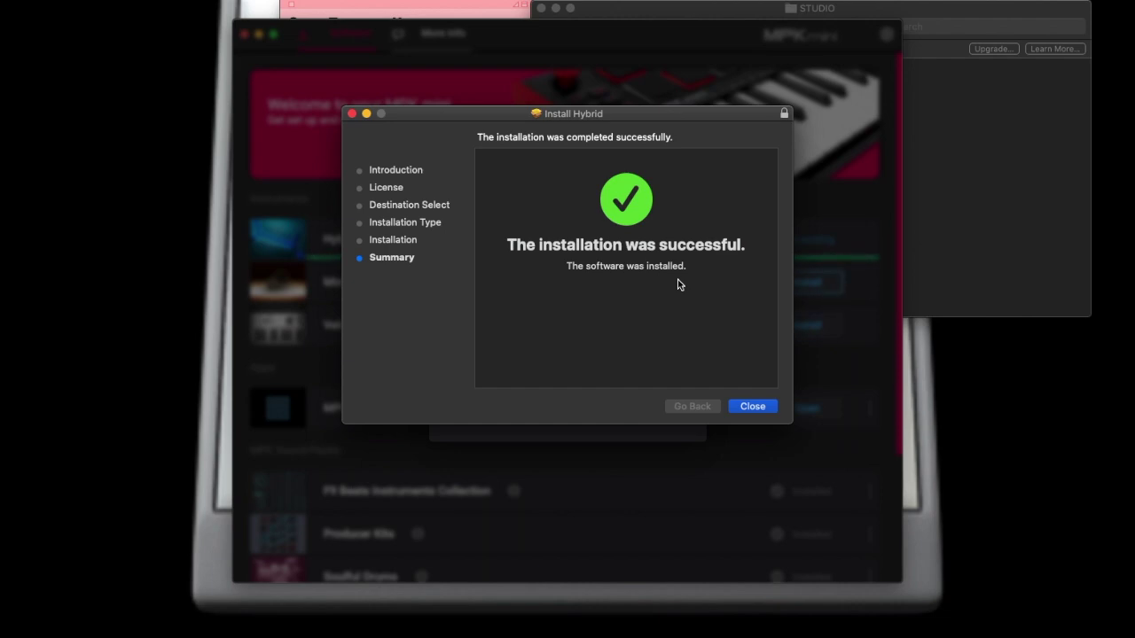
{"action": "left_click", "coordinate": [760, 406]}
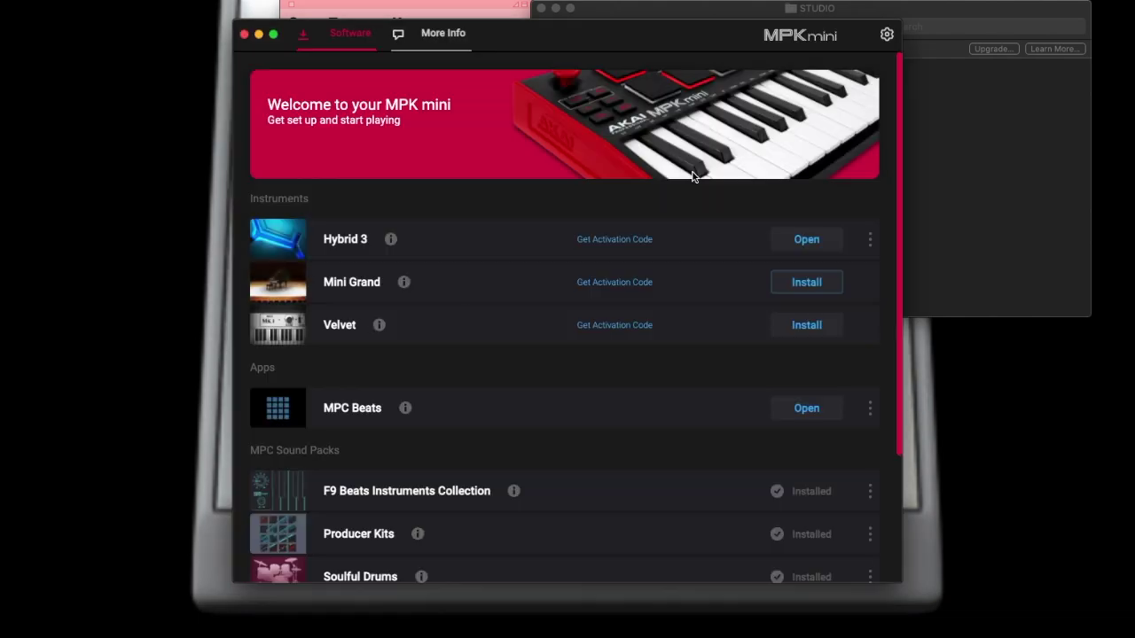
- Install Mini Grand with the standard installation, agreeing to the software license
{"action": "scroll", "coordinate": [722, 350], "scroll_direction": "down", "scroll_amount": 2}
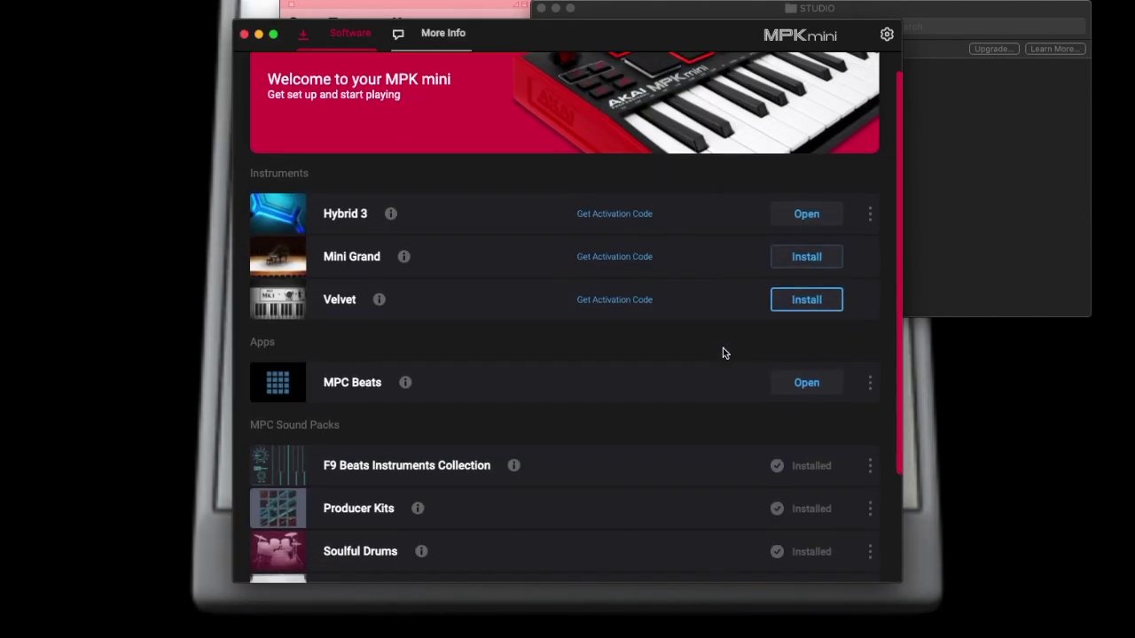
{"action": "scroll", "coordinate": [722, 351], "scroll_direction": "up", "scroll_amount": 2}
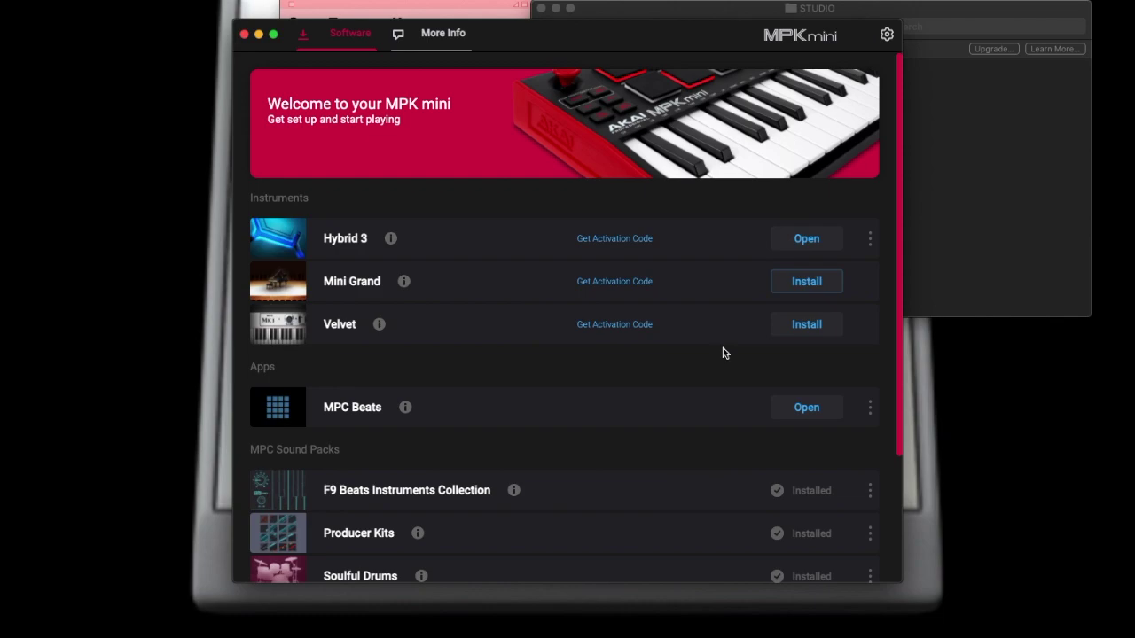
{"action": "left_click", "coordinate": [790, 281]}
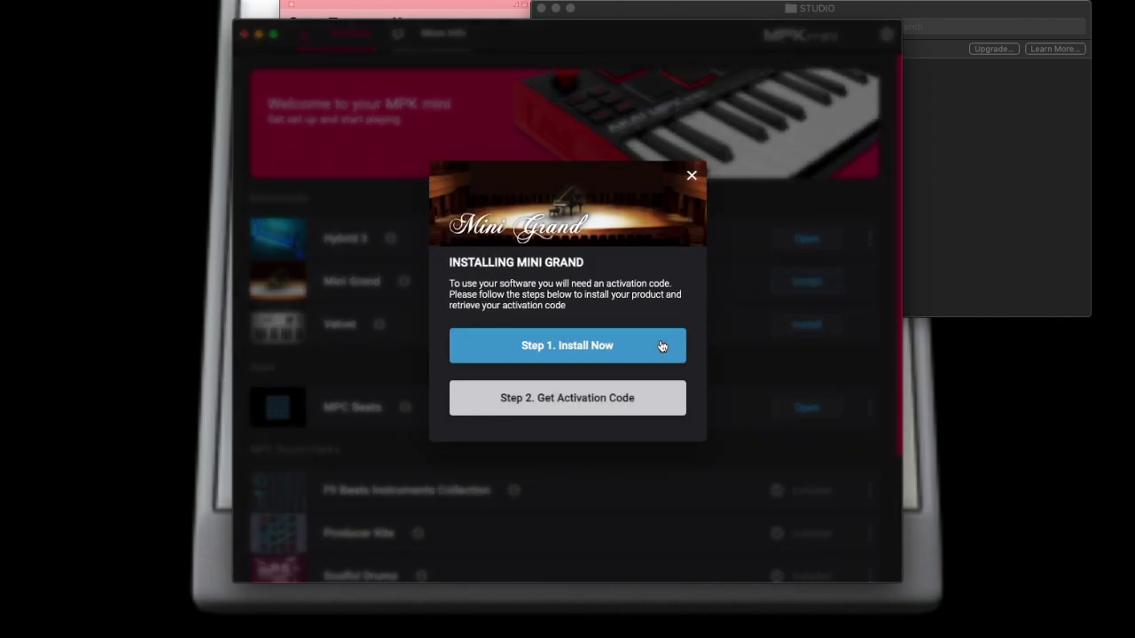
{"action": "left_click", "coordinate": [547, 347]}
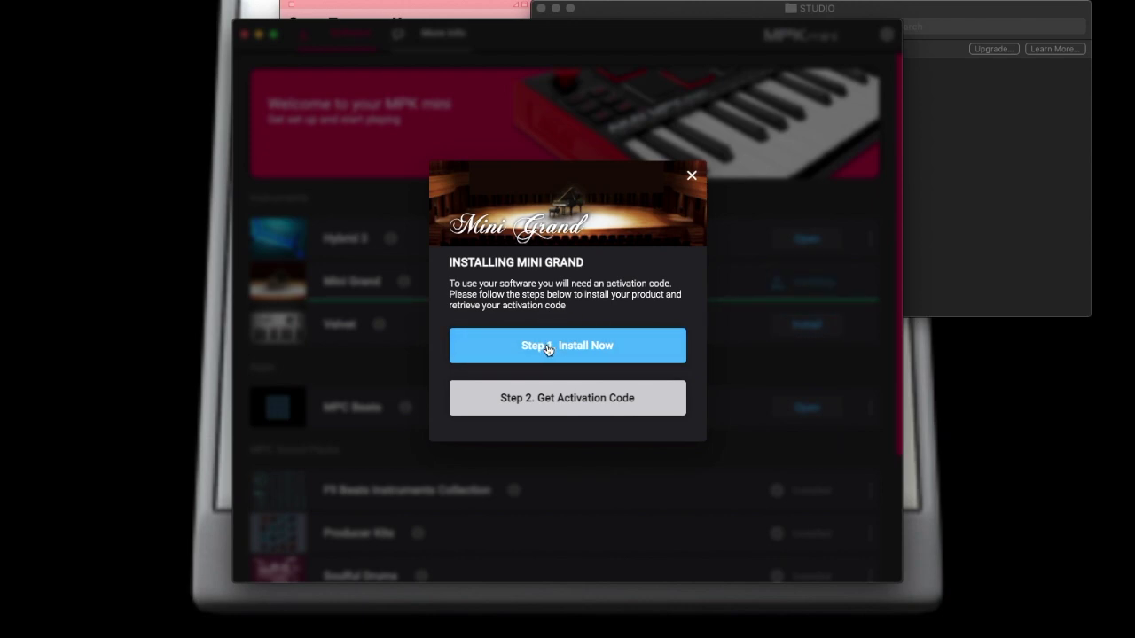
{"action": "left_click", "coordinate": [547, 348]}
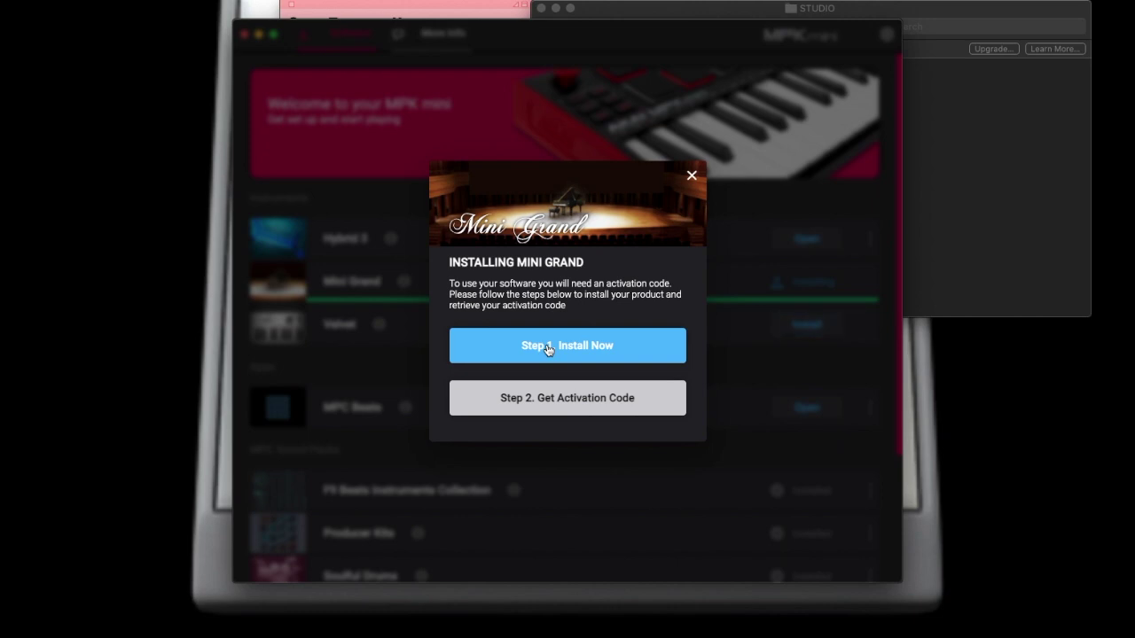
{"action": "left_click", "coordinate": [548, 349]}
{"action": "left_click", "coordinate": [568, 355]}
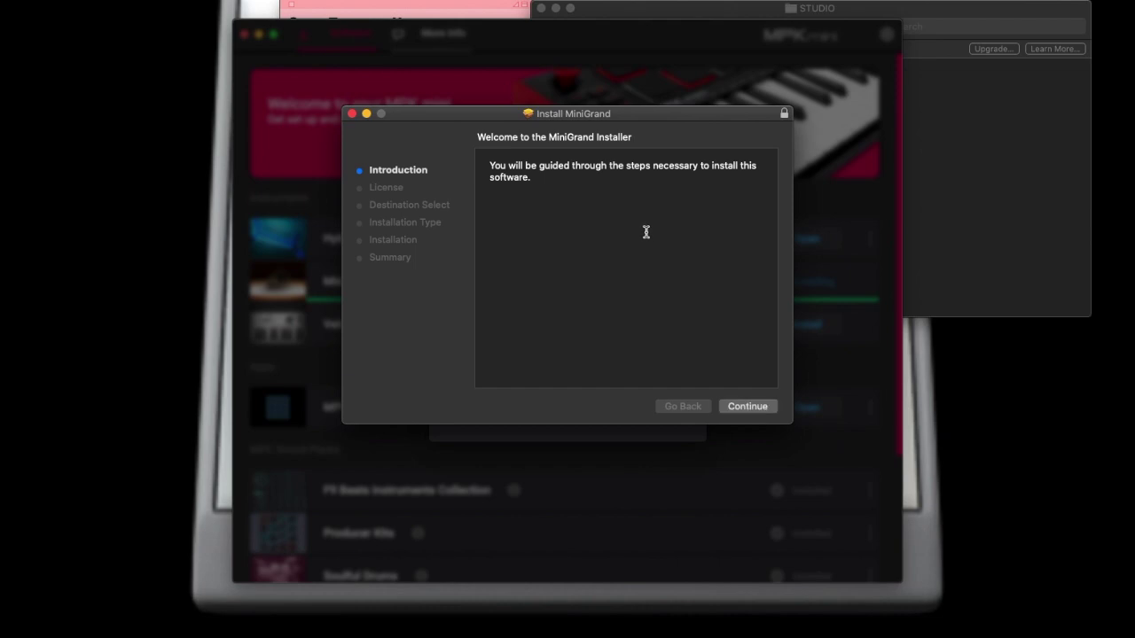
{"action": "left_click", "coordinate": [749, 407]}
{"action": "left_click", "coordinate": [732, 405]}
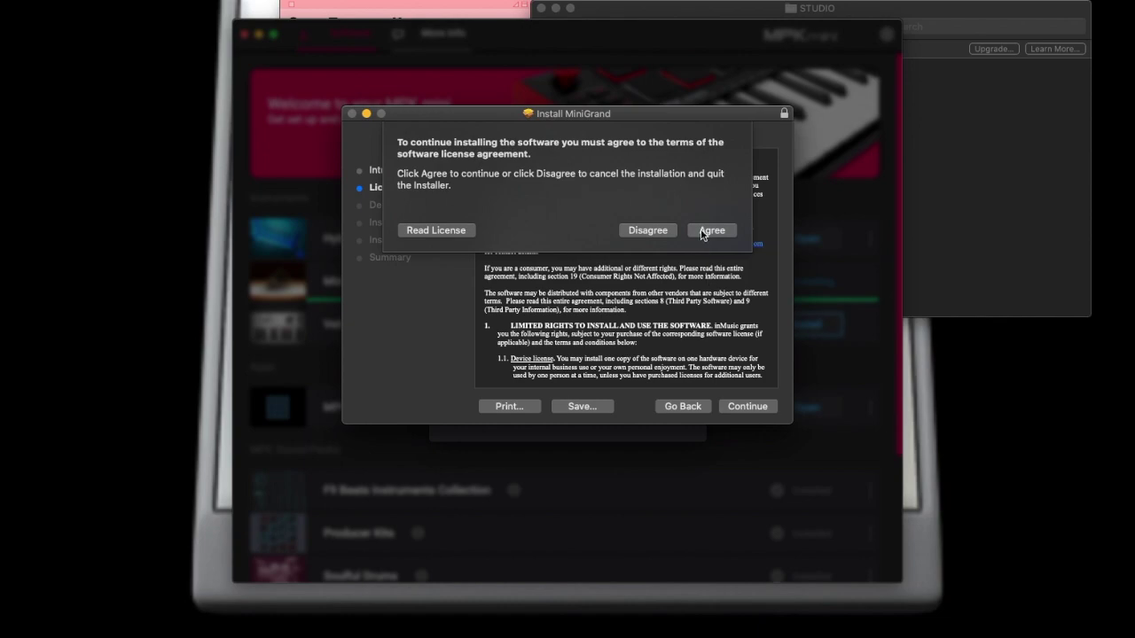
{"action": "left_click", "coordinate": [711, 231]}
{"action": "left_click", "coordinate": [749, 408]}
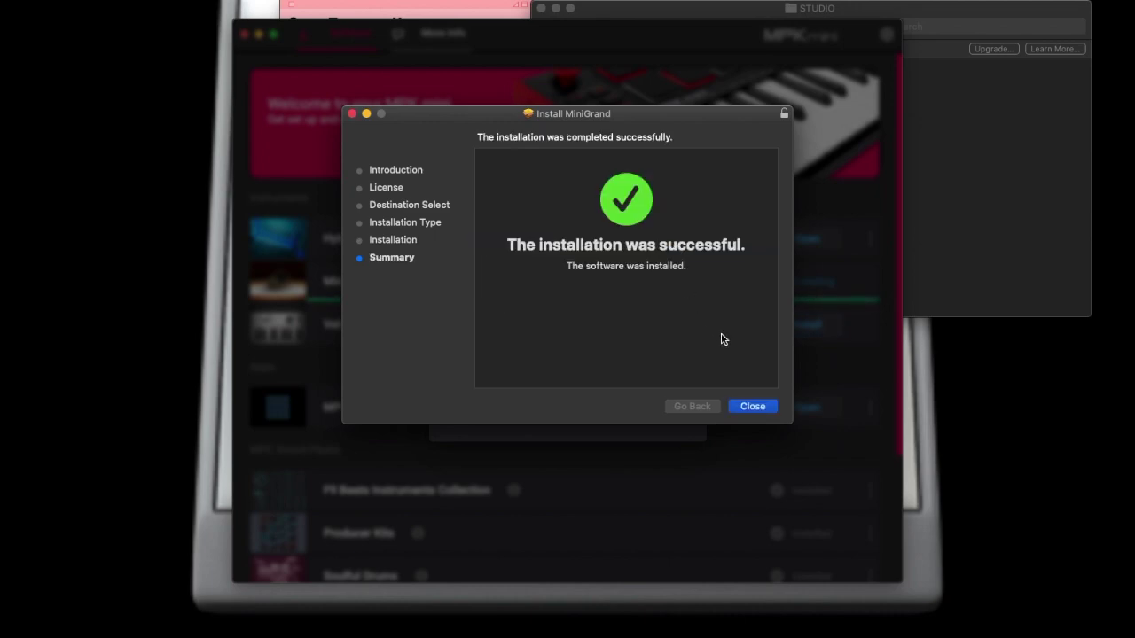
- Close the Mini Grand installer, allow Downloads folder access, move the installer to the Trash and dismiss the Mini Grand install prompt
{"action": "left_click", "coordinate": [750, 409]}
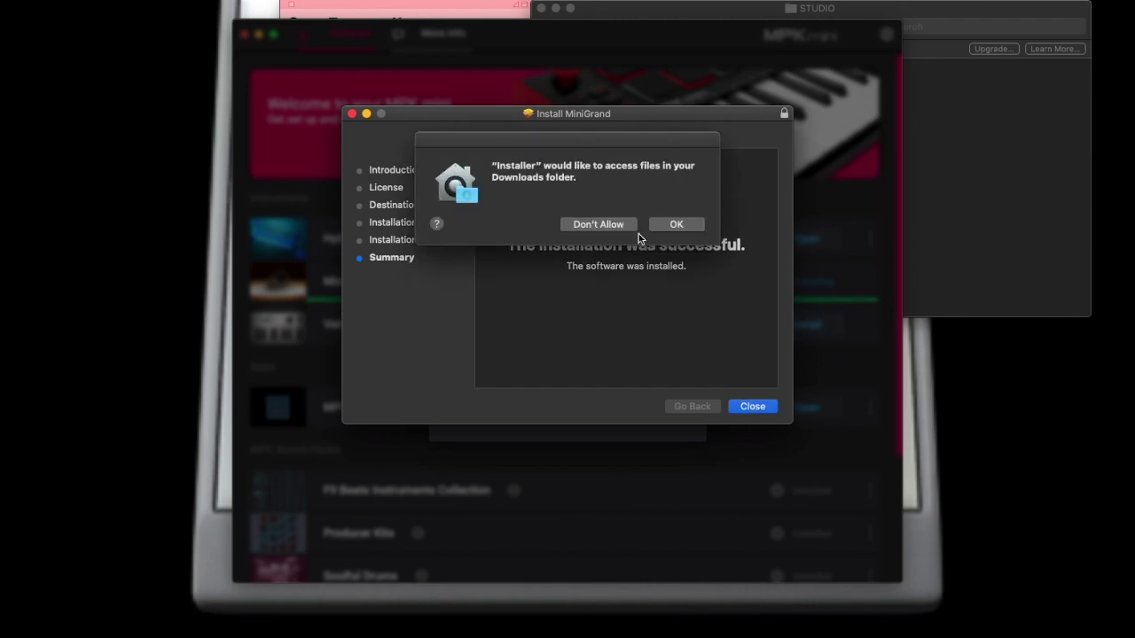
{"action": "left_click", "coordinate": [662, 229]}
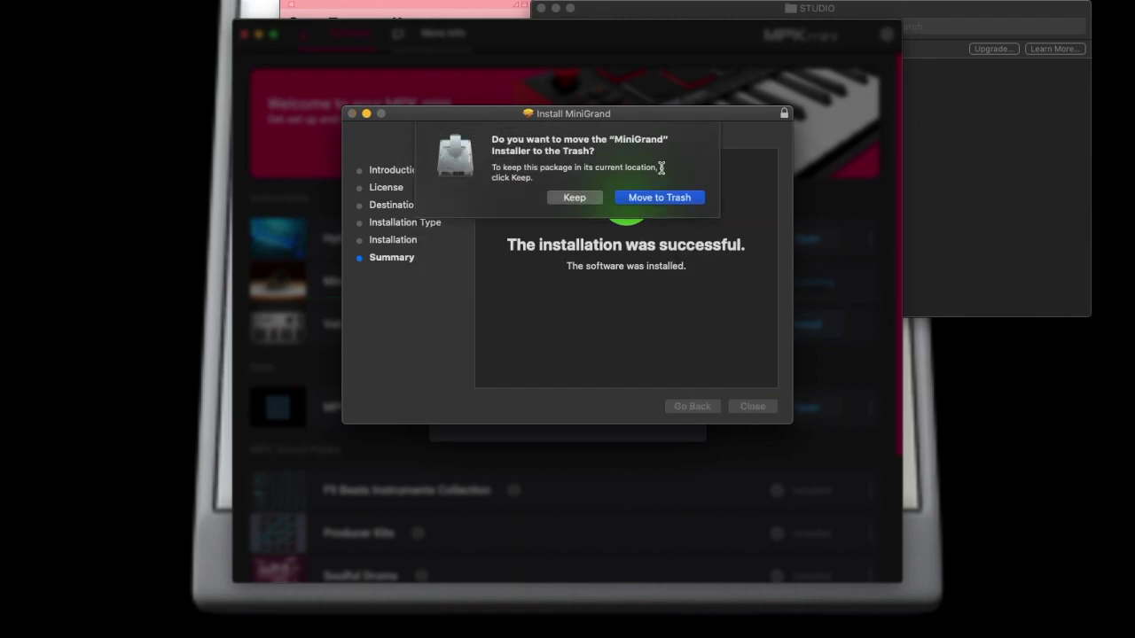
{"action": "left_click", "coordinate": [666, 195]}
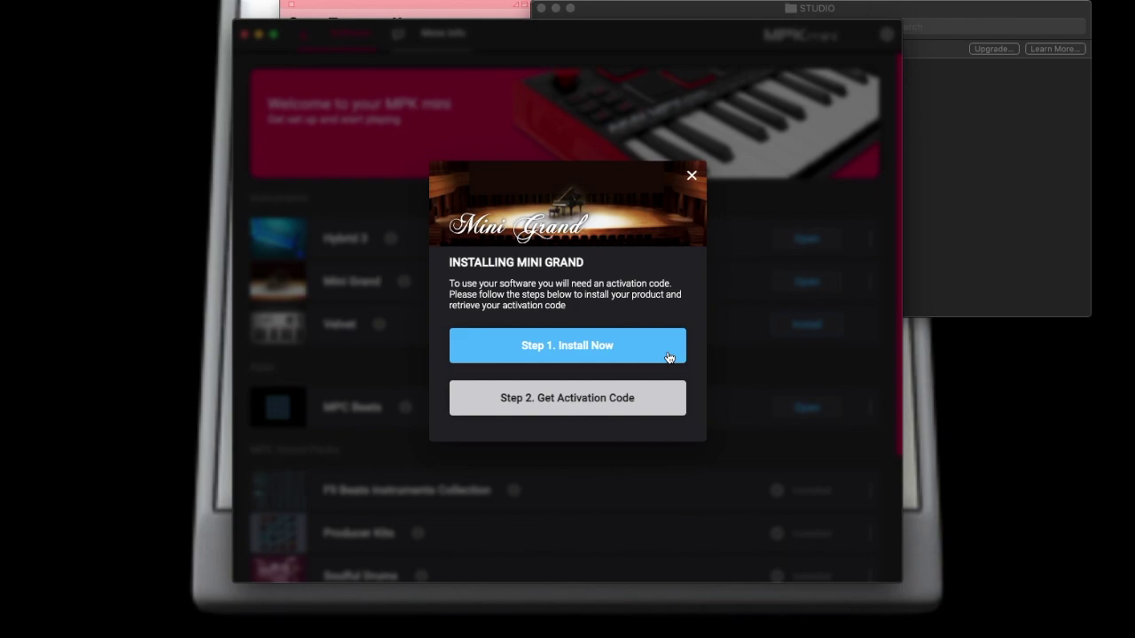
{"action": "left_click", "coordinate": [689, 178]}
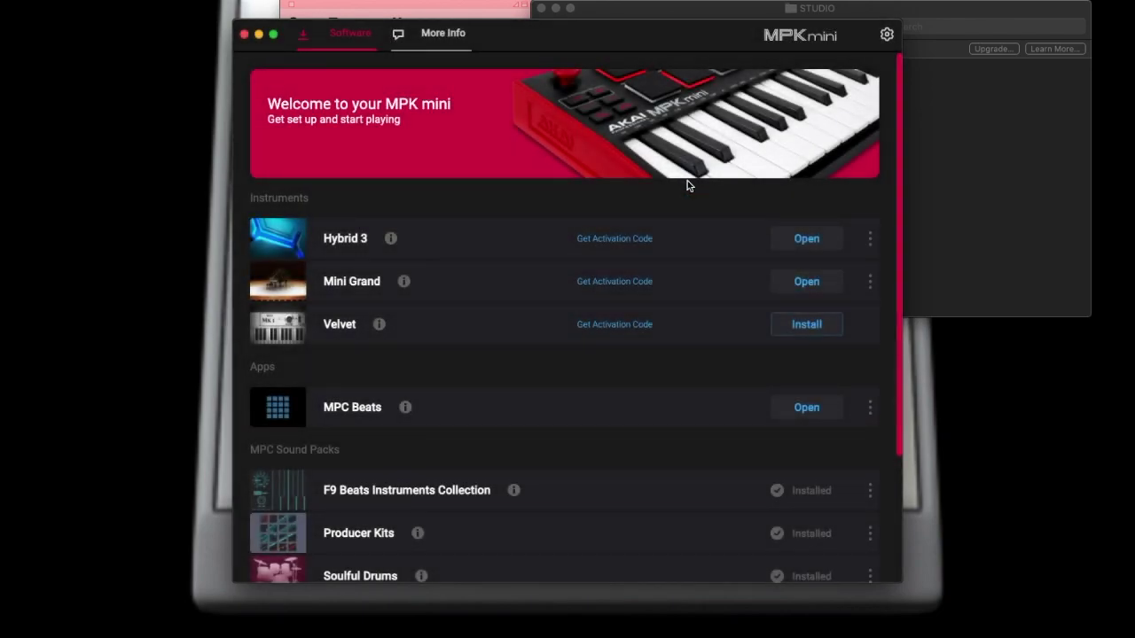
- Install Velvet on Macintosh HD with the standard installation, dismissing its install prompt and agreeing to the license
{"action": "left_click", "coordinate": [773, 324]}
{"action": "left_click", "coordinate": [628, 359]}
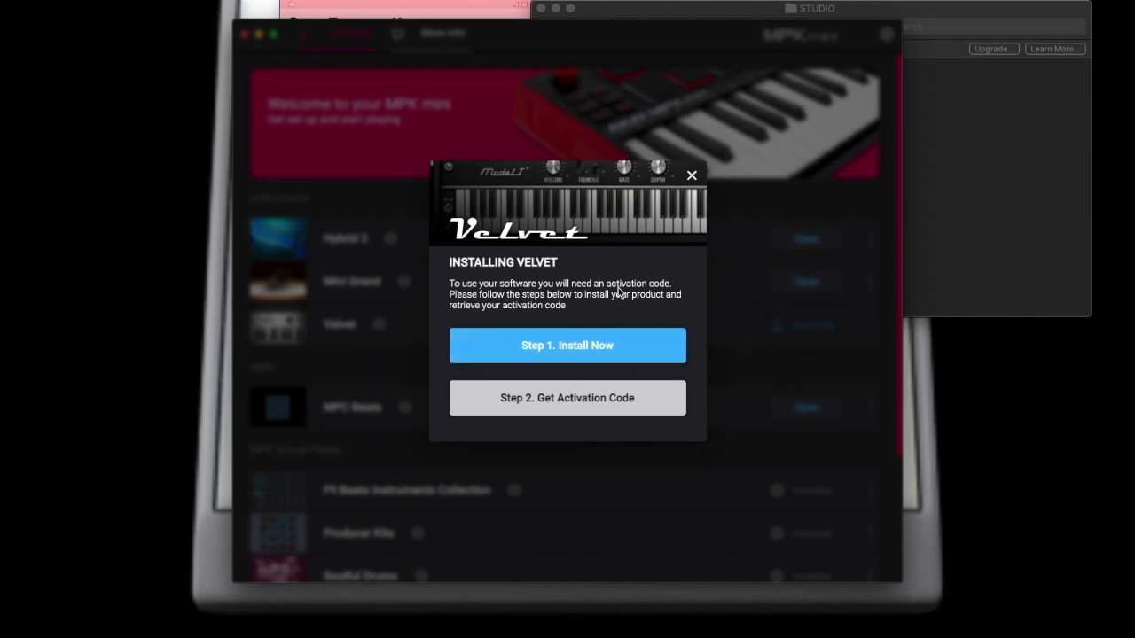
{"action": "left_click", "coordinate": [741, 201]}
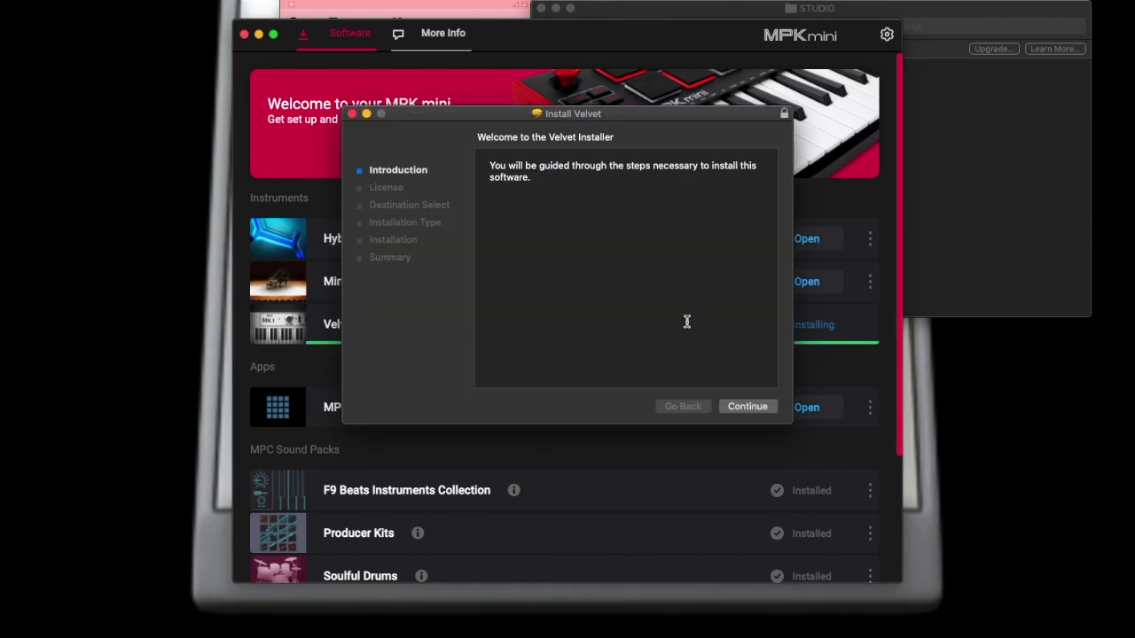
{"action": "left_click", "coordinate": [748, 406]}
{"action": "left_click", "coordinate": [747, 406]}
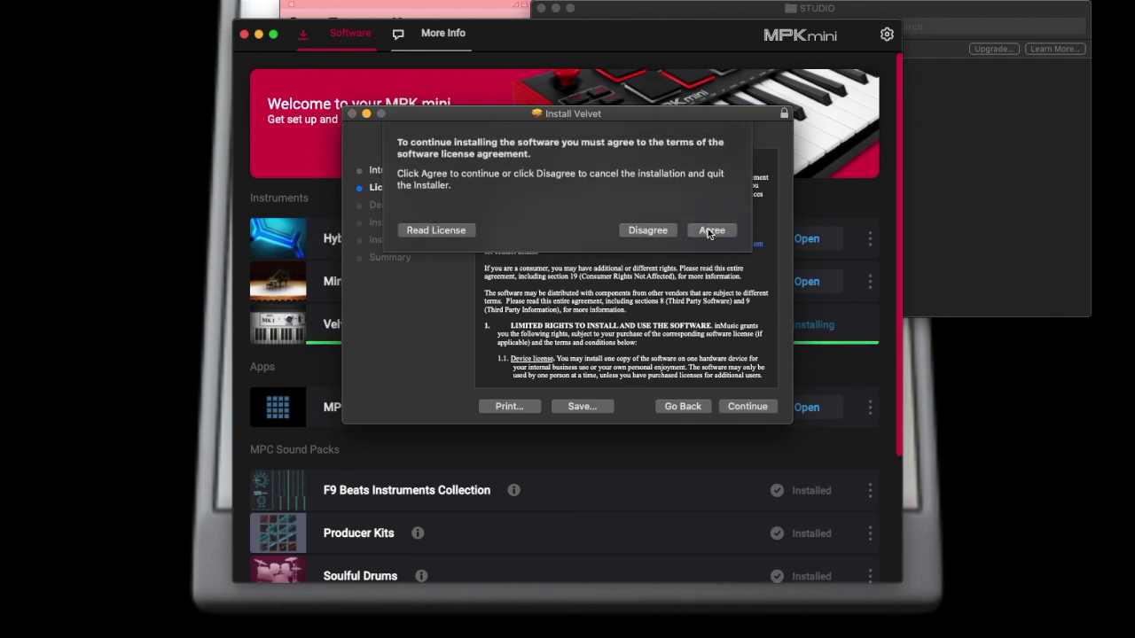
{"action": "left_click", "coordinate": [711, 230]}
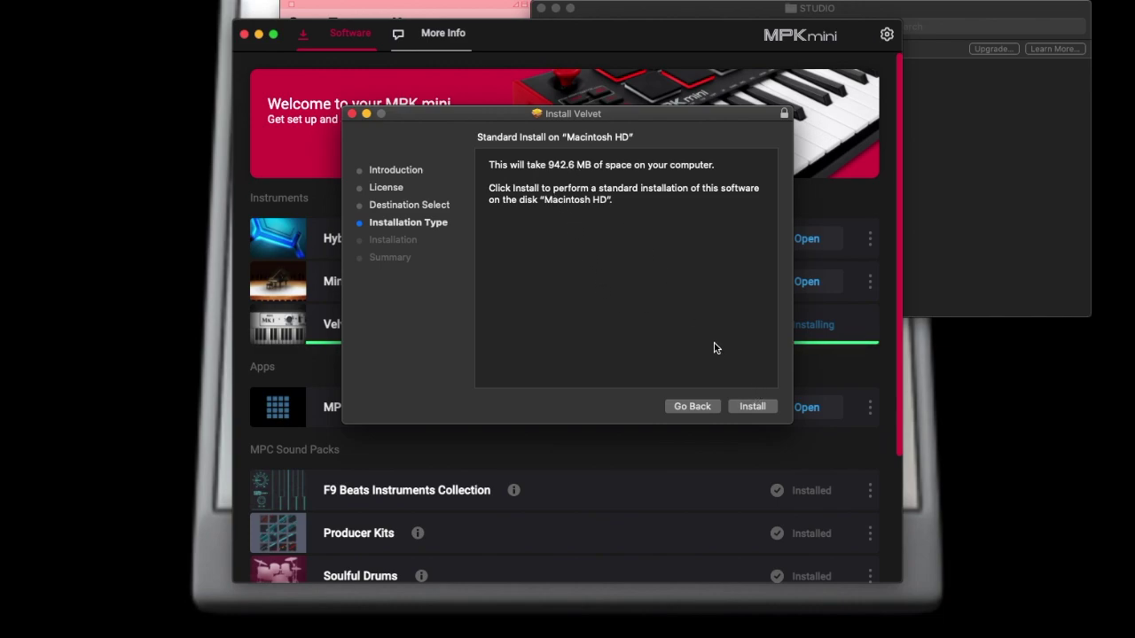
{"action": "left_click", "coordinate": [752, 407]}
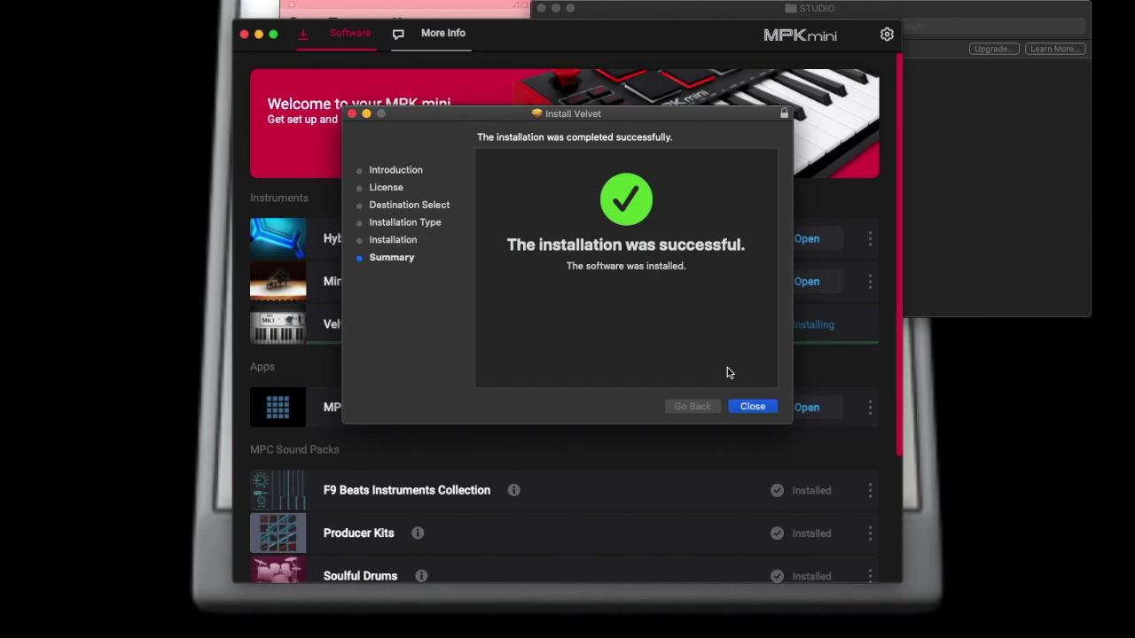
- Close the Velvet installer, allow Downloads folder access and move the installer to the Trash
{"action": "left_click", "coordinate": [752, 407]}
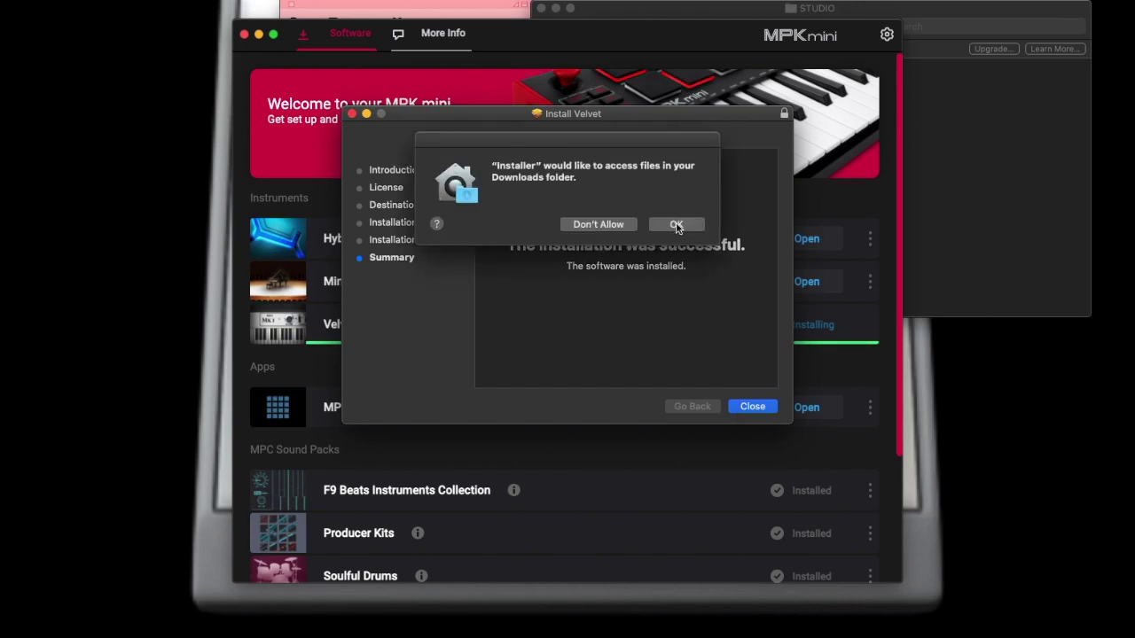
{"action": "left_click", "coordinate": [676, 223]}
{"action": "left_click", "coordinate": [676, 201]}
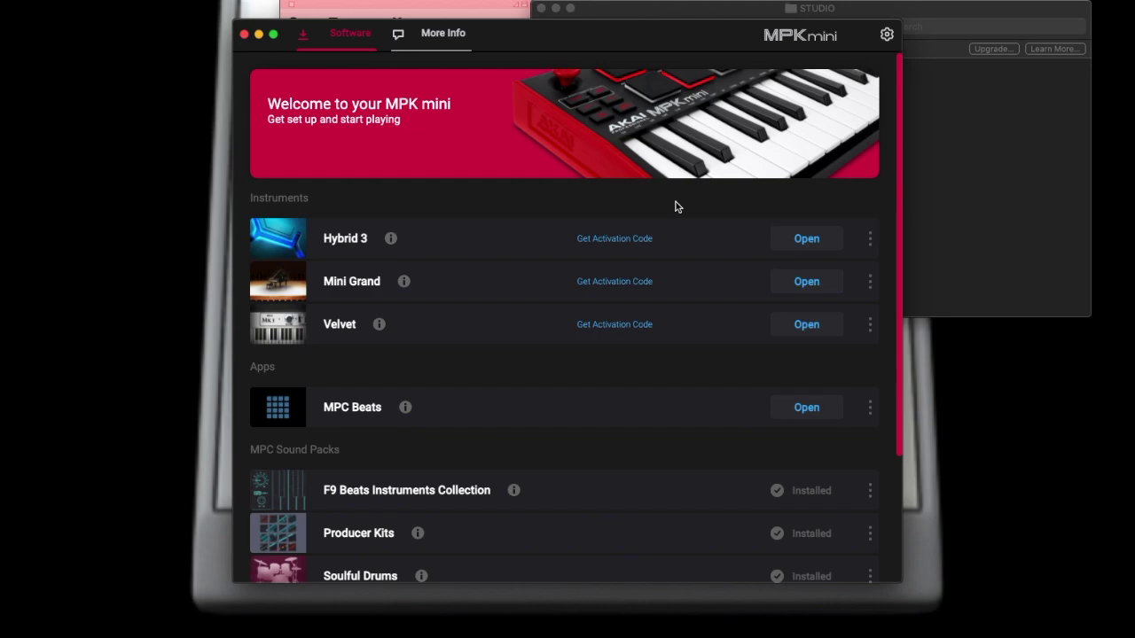
- Request the Hybrid 3 activation code and open the Akai account from its activation instructions
{"action": "scroll", "coordinate": [665, 447], "scroll_direction": "down", "scroll_amount": 5}
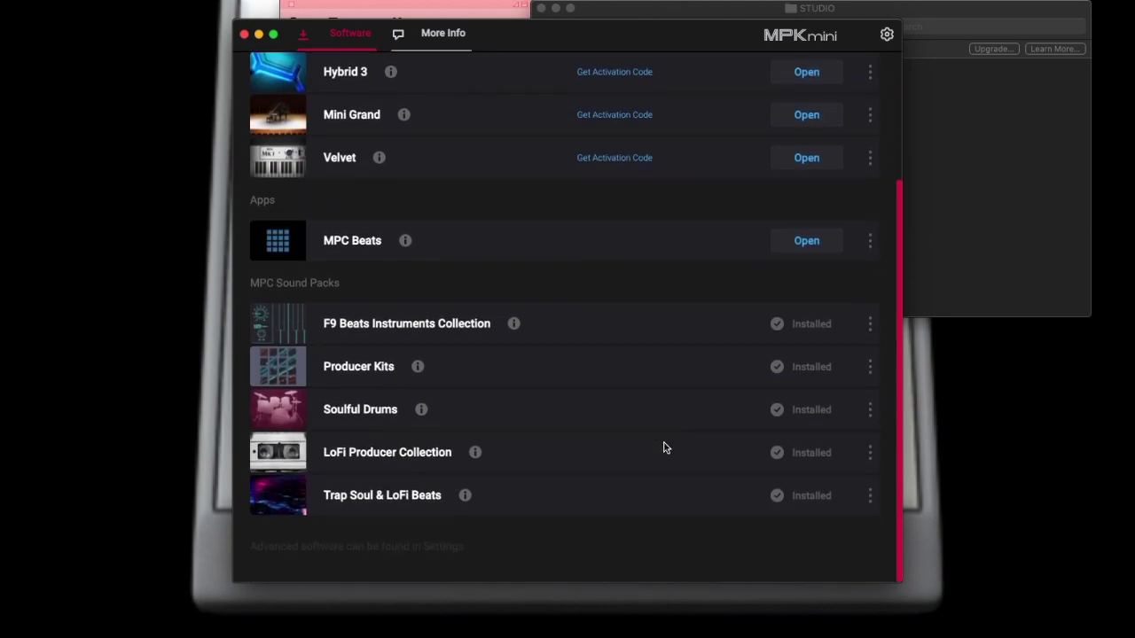
{"action": "scroll", "coordinate": [665, 448], "scroll_direction": "up", "scroll_amount": 5}
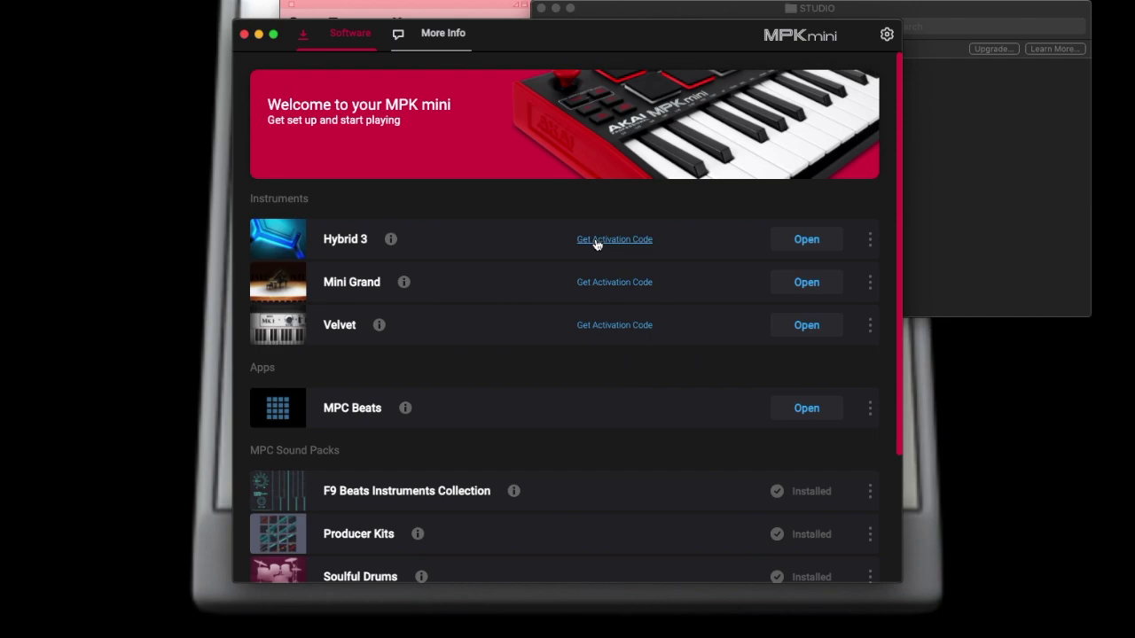
{"action": "left_click", "coordinate": [596, 241]}
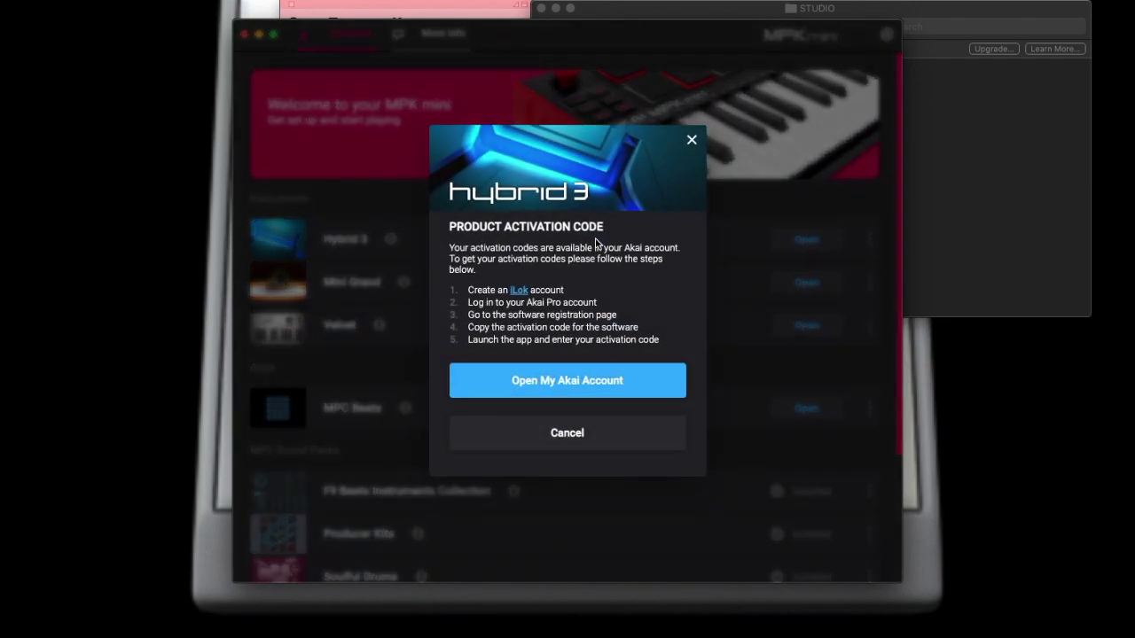
{"action": "left_click", "coordinate": [570, 381]}
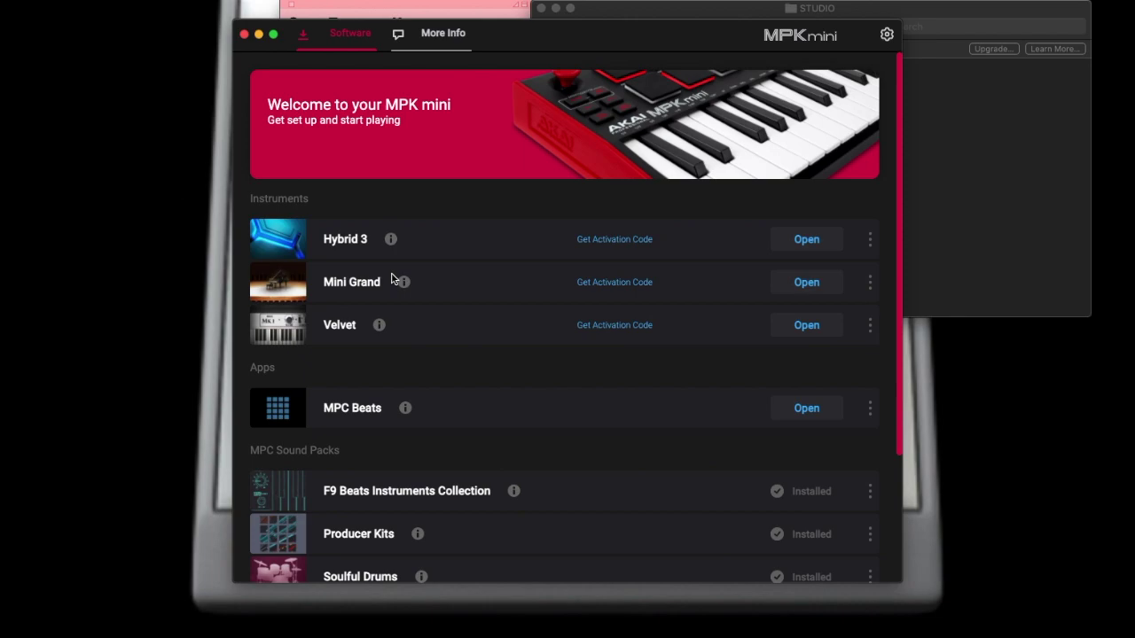
- Launch Hybrid 3 and install the required License Support components on Macintosh HD, agreeing to the license and closing the installer
{"action": "left_click", "coordinate": [802, 241]}
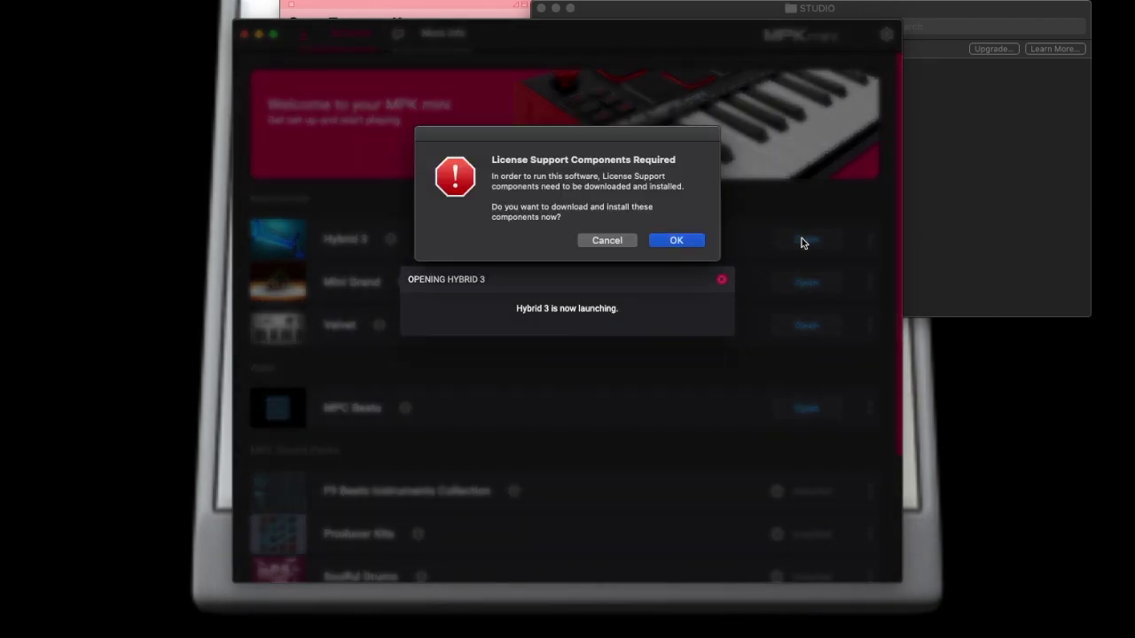
{"action": "left_click", "coordinate": [677, 241]}
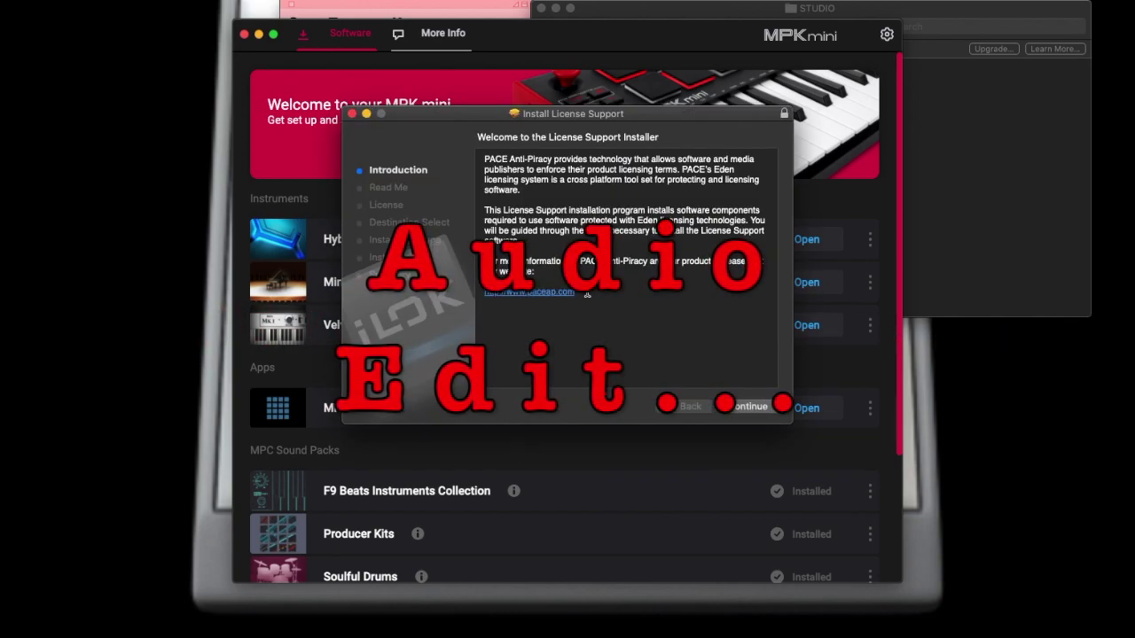
{"action": "left_click", "coordinate": [743, 407]}
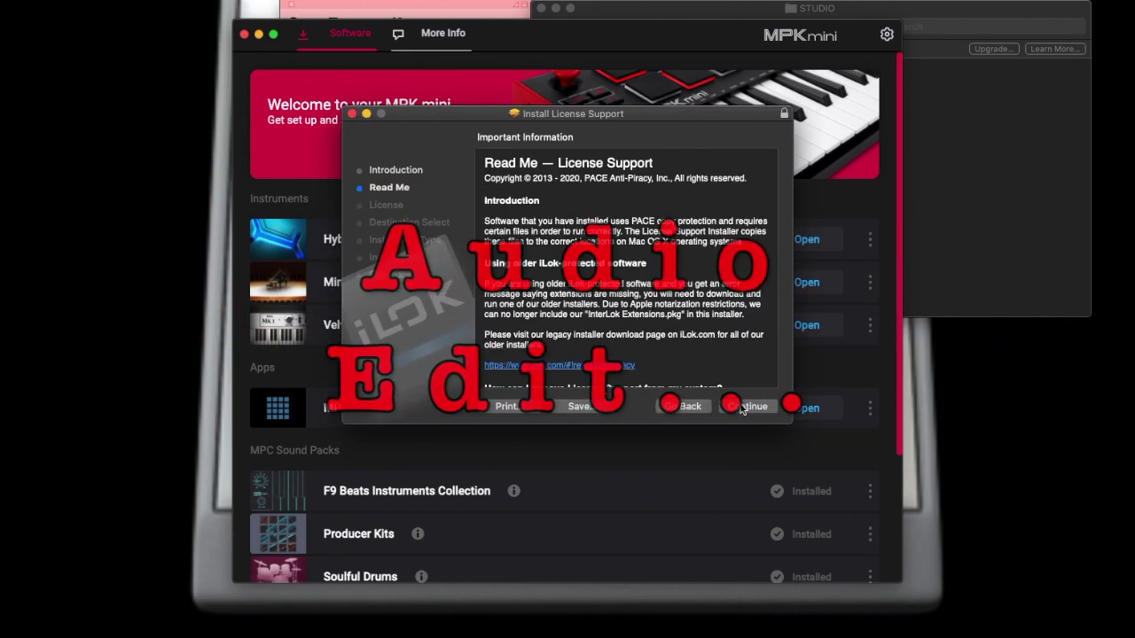
{"action": "left_click", "coordinate": [747, 406]}
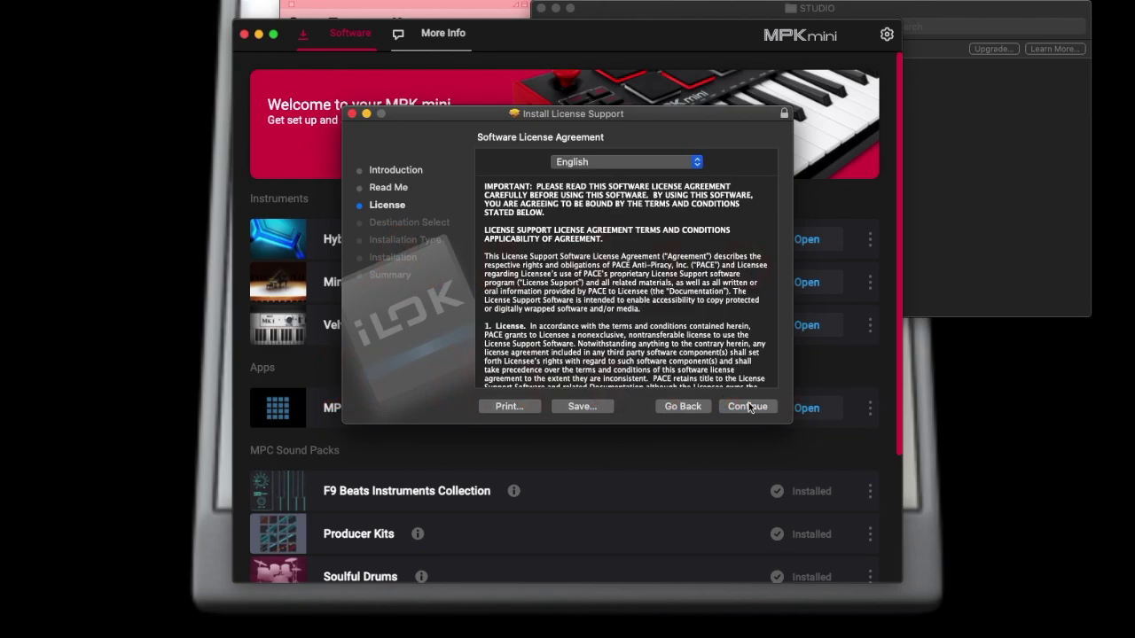
{"action": "left_click", "coordinate": [748, 406]}
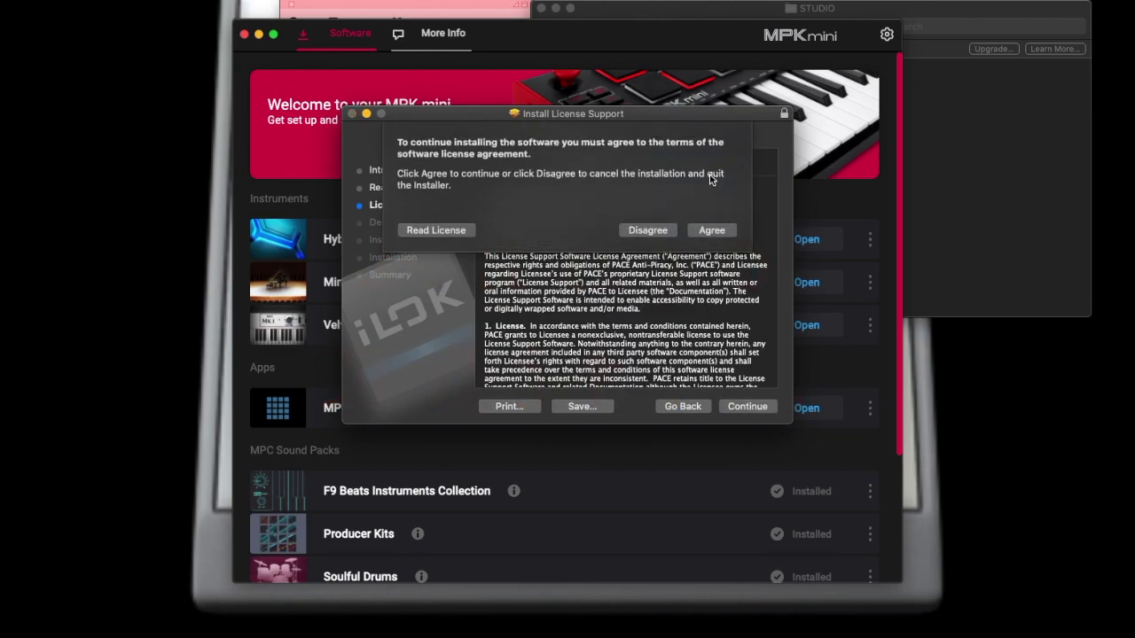
{"action": "left_click", "coordinate": [713, 231]}
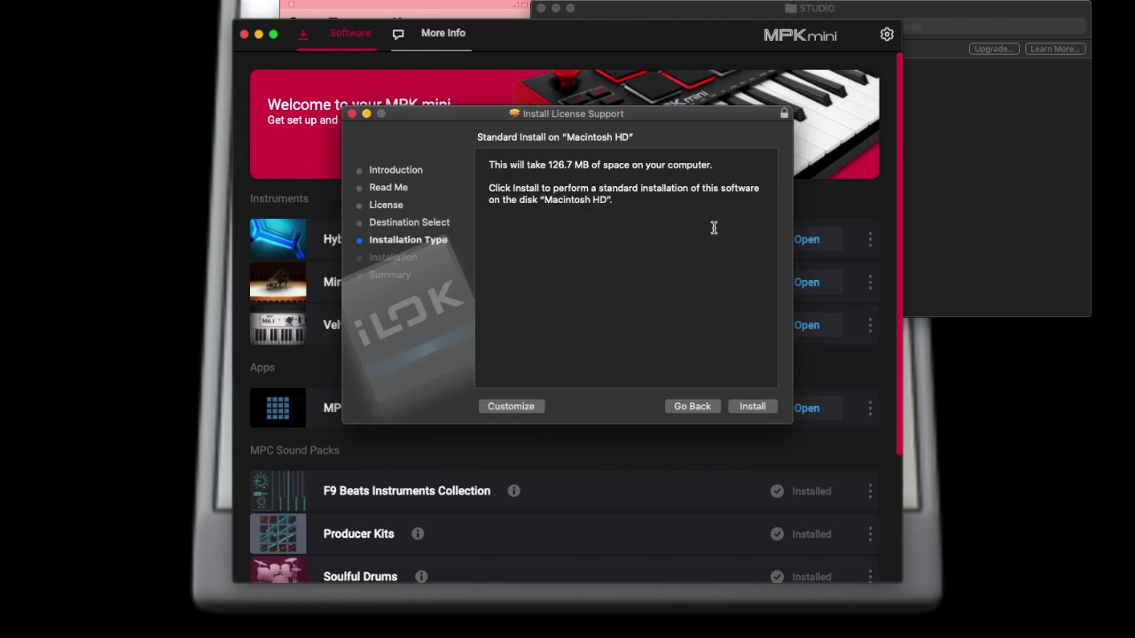
{"action": "left_click", "coordinate": [752, 408]}
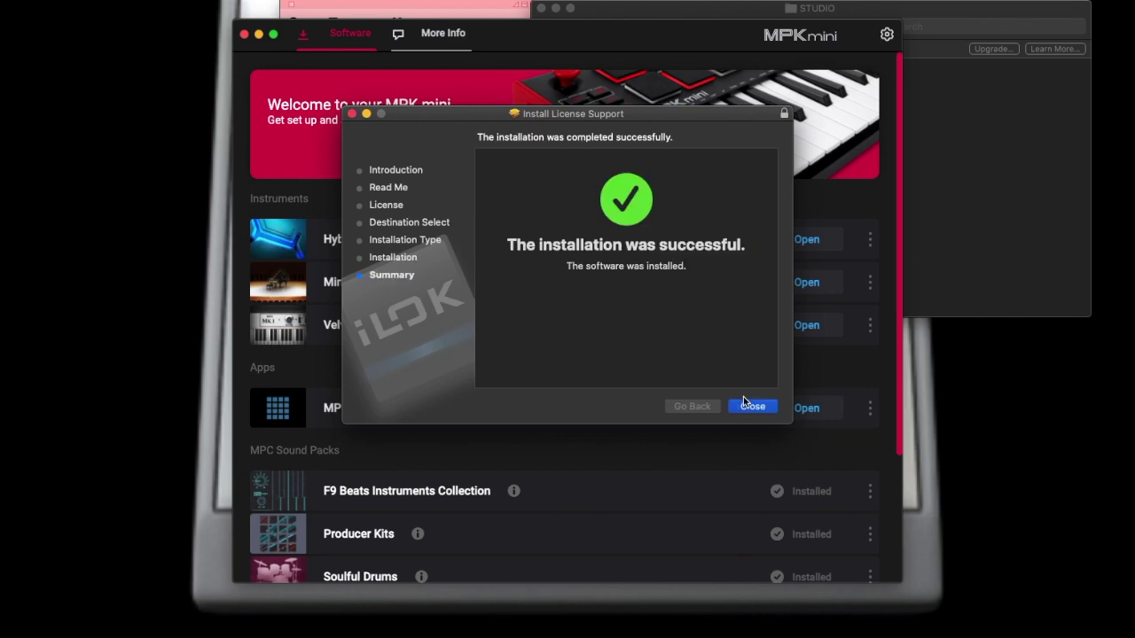
{"action": "left_click", "coordinate": [750, 408]}
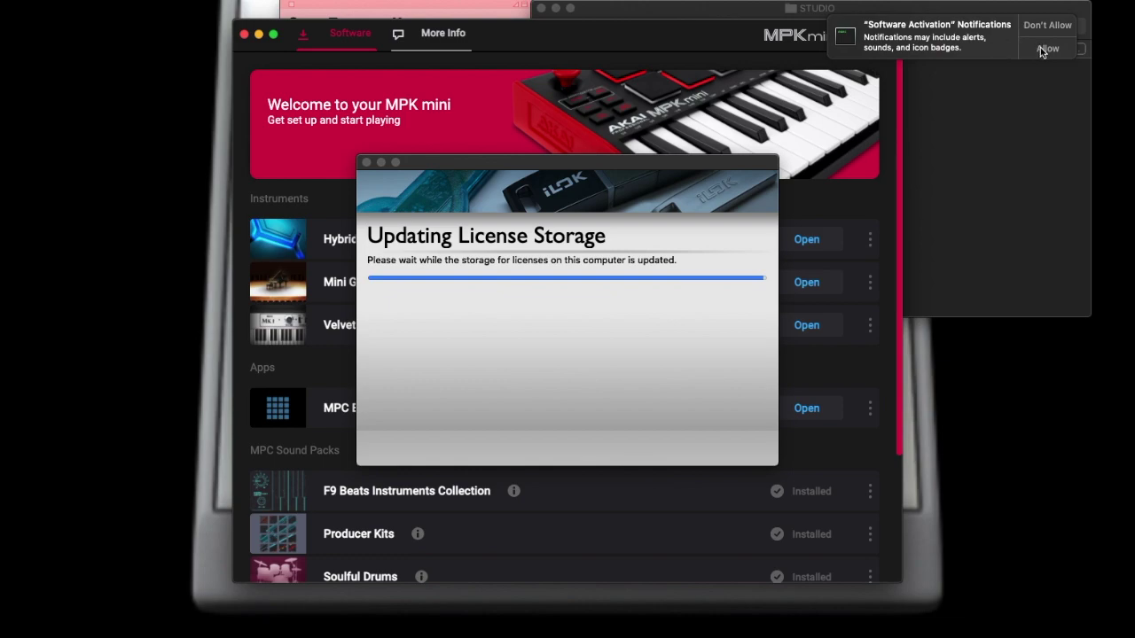
- Allow Software Activation notifications, acknowledge the license storage update and start activating Hybrid 3
{"action": "left_click", "coordinate": [1042, 48]}
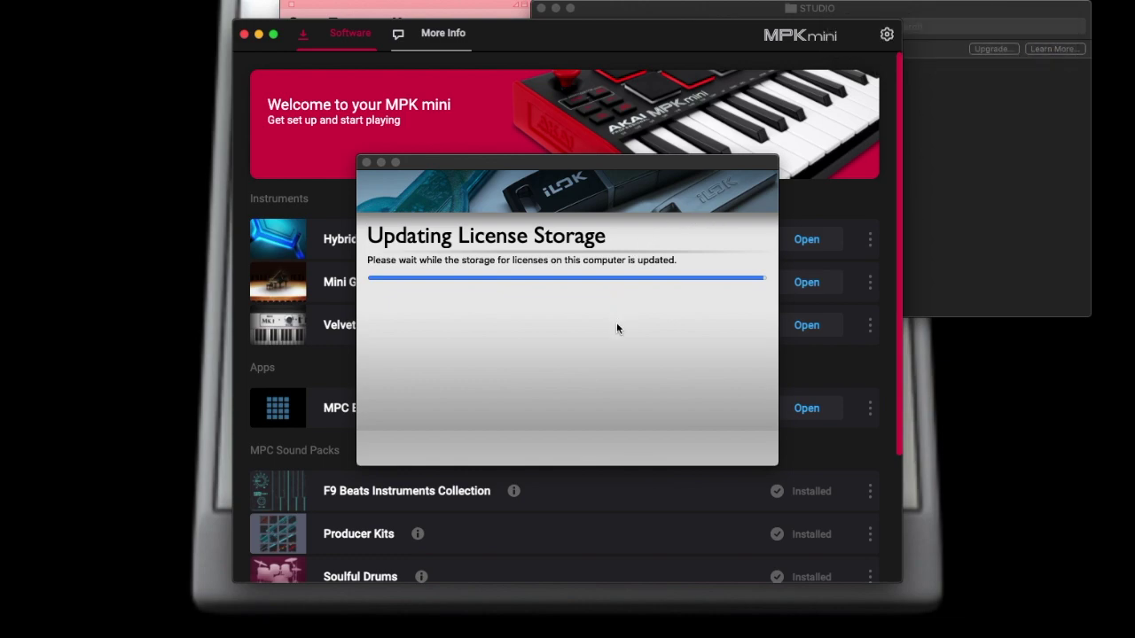
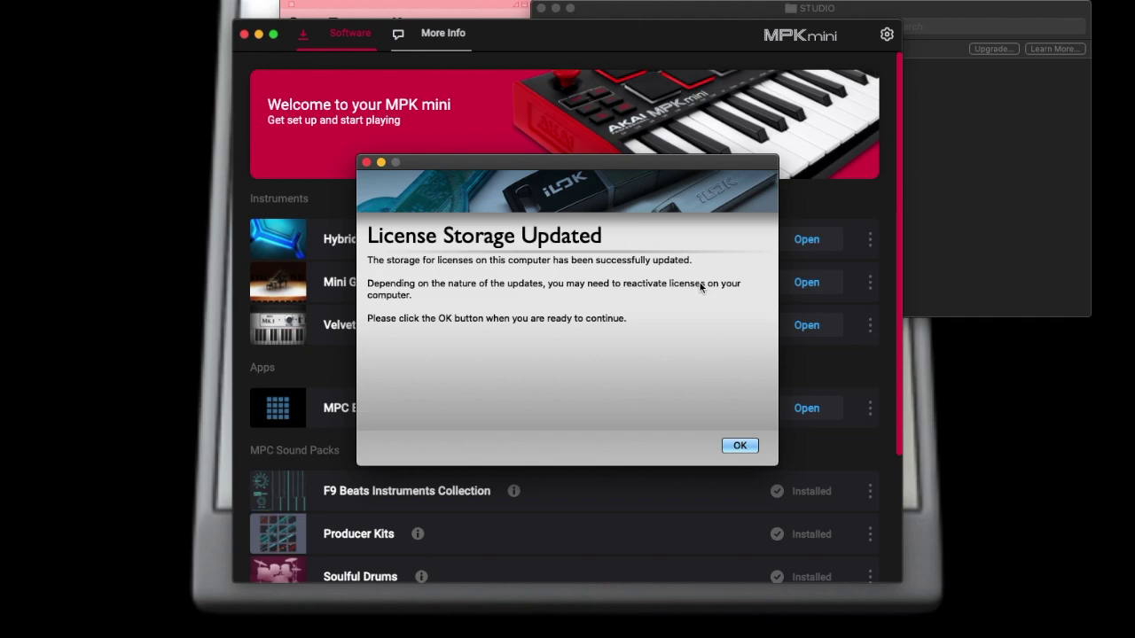
{"action": "left_click", "coordinate": [739, 446]}
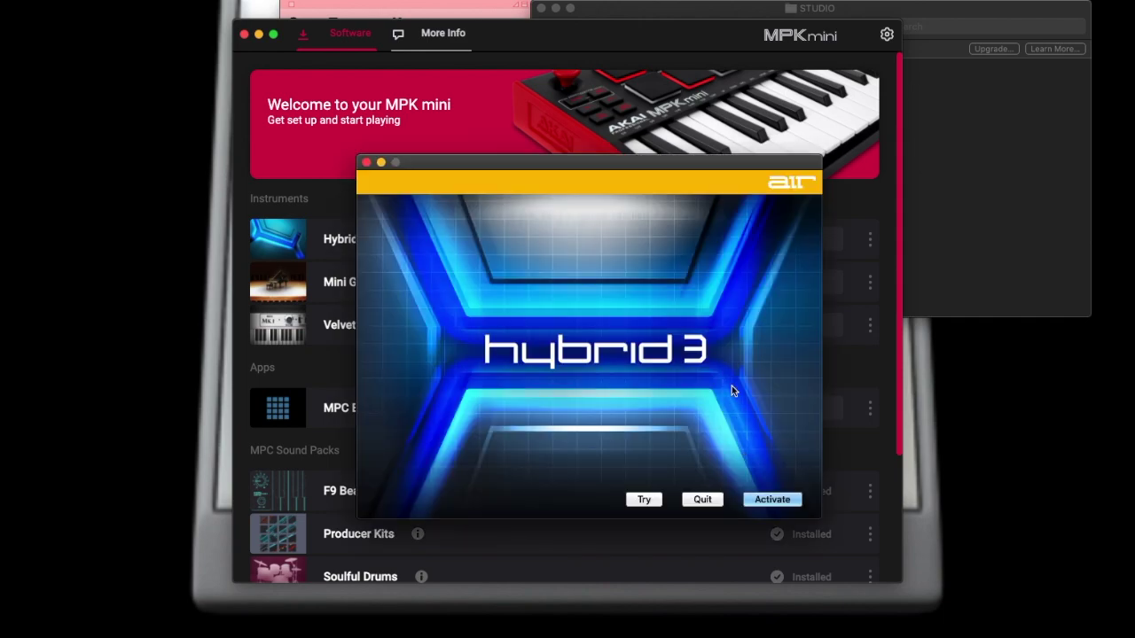
{"action": "left_click", "coordinate": [770, 500]}
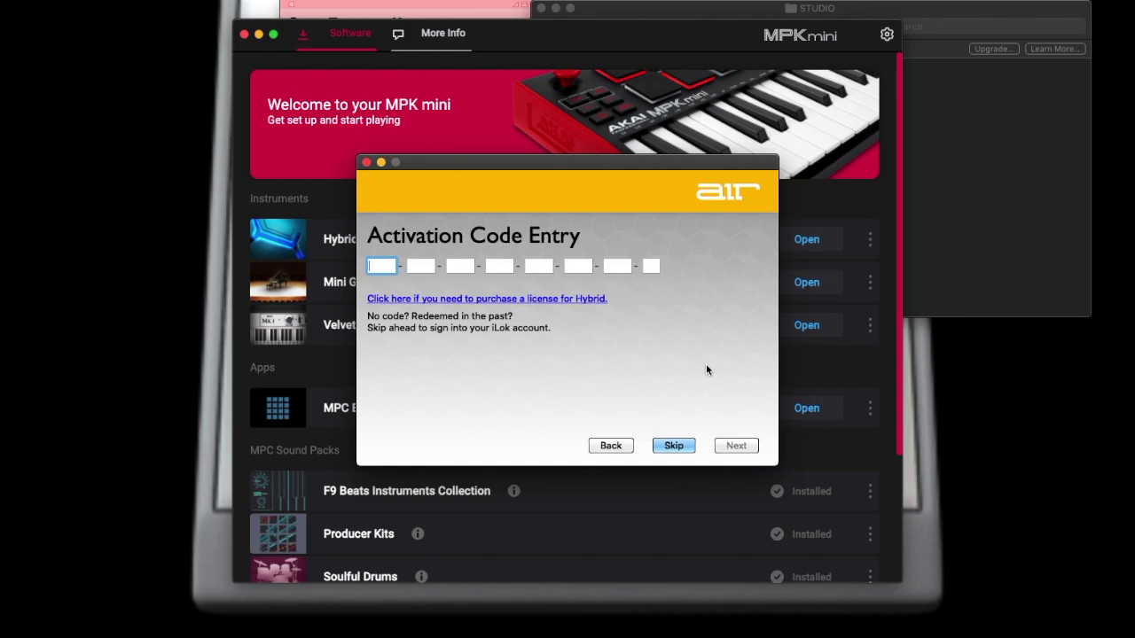
{"action": "key", "text": "Escape"}
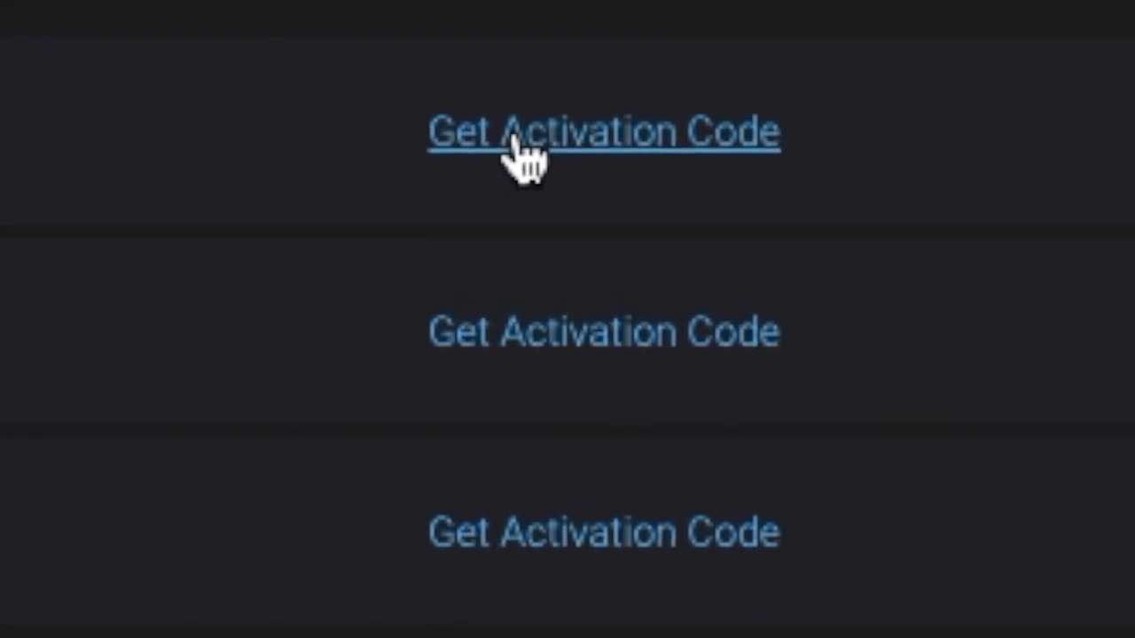
- Open the Akai account from Hybrid 3's product activation code instructions
{"action": "left_click", "coordinate": [512, 133]}
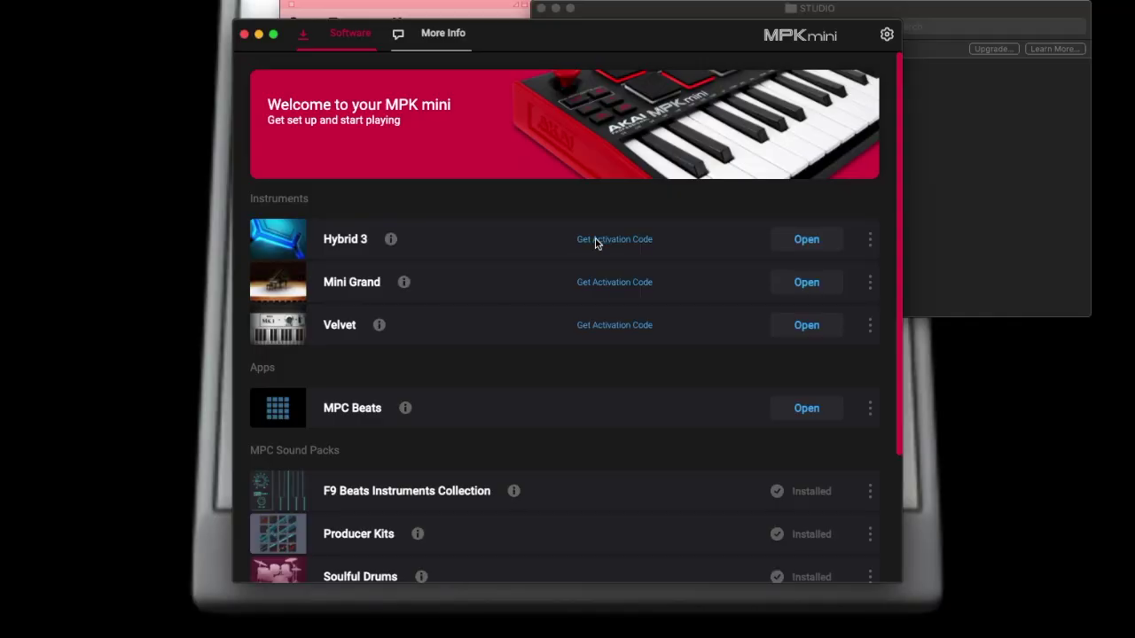
{"action": "left_click", "coordinate": [598, 244]}
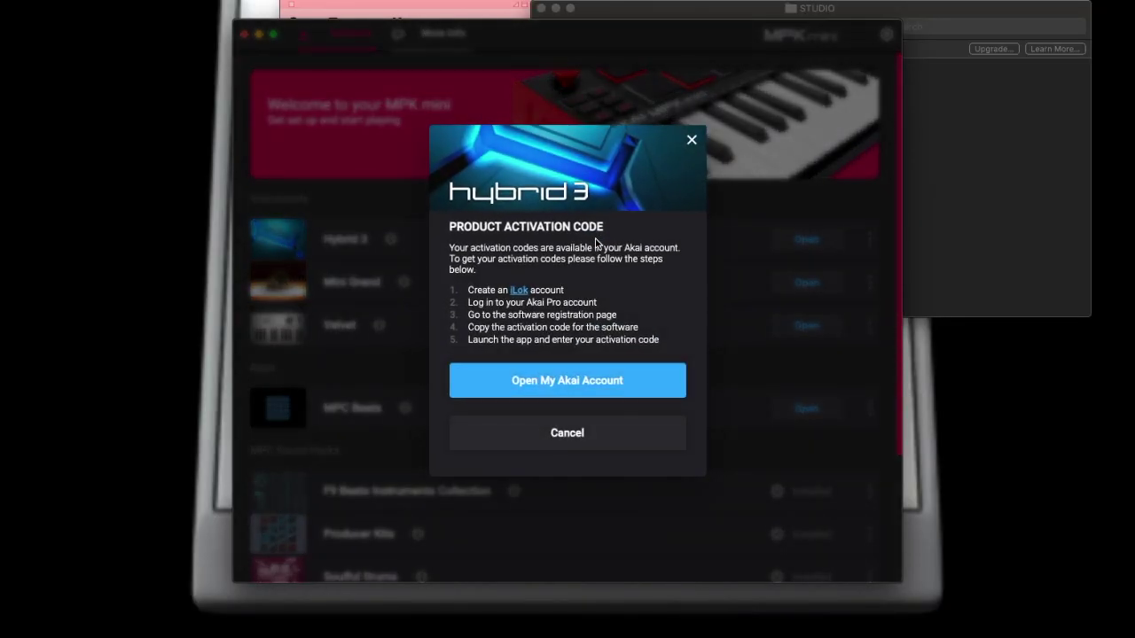
{"action": "left_click", "coordinate": [568, 380]}
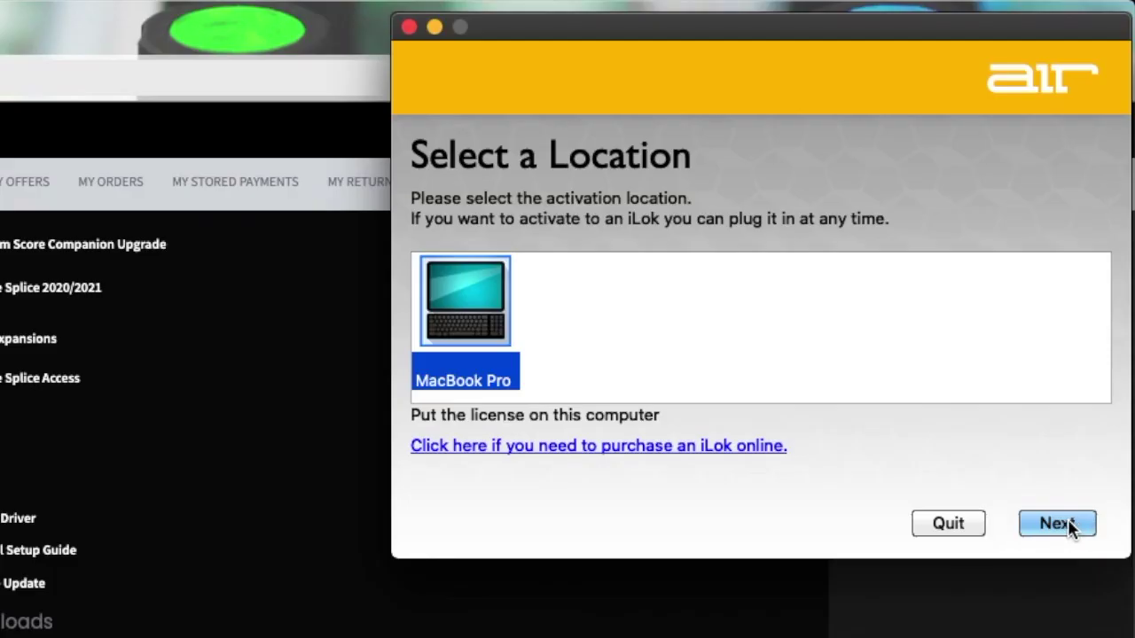
- Activate Hybrid with the MacBook Pro as the license location, continue to the instrument and close its window
{"action": "left_click", "coordinate": [1067, 520]}
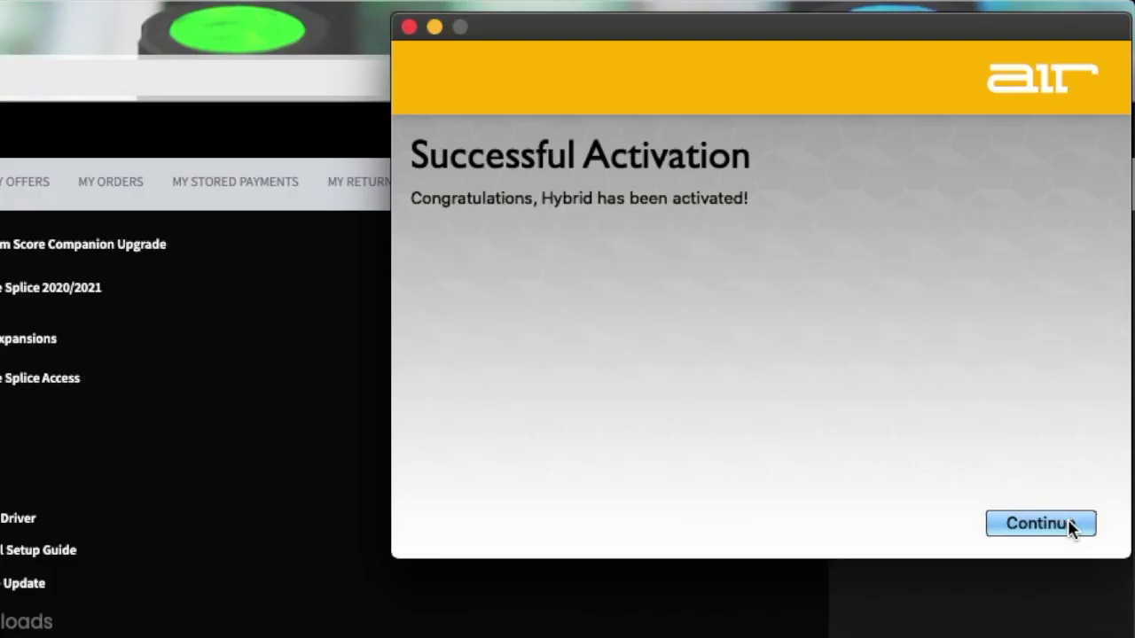
{"action": "left_click", "coordinate": [1064, 522]}
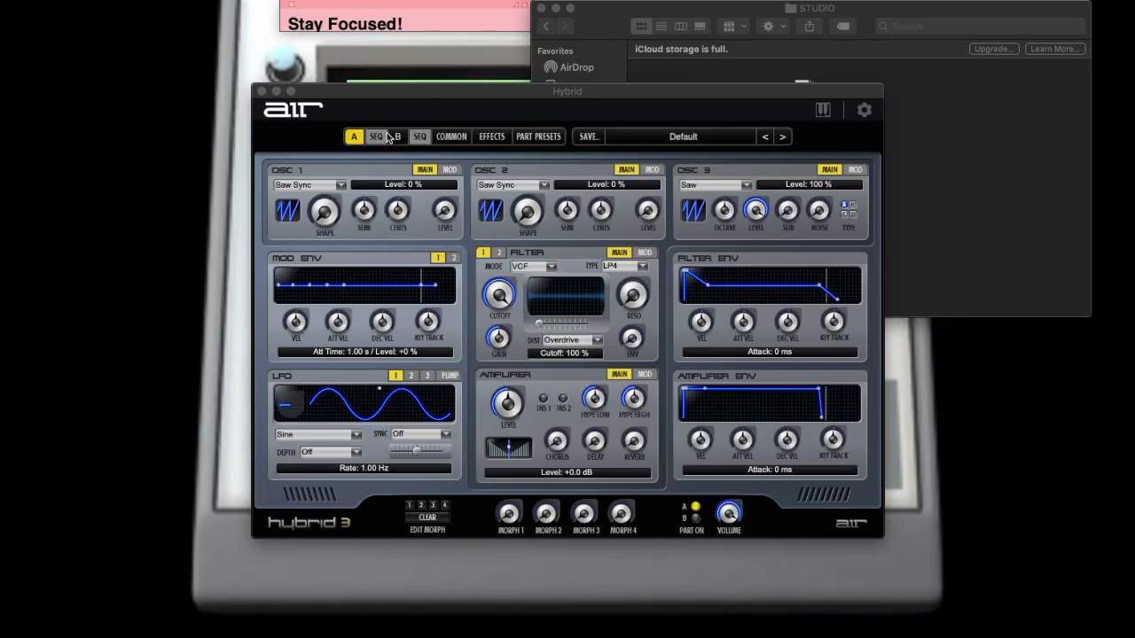
{"action": "left_click", "coordinate": [385, 103]}
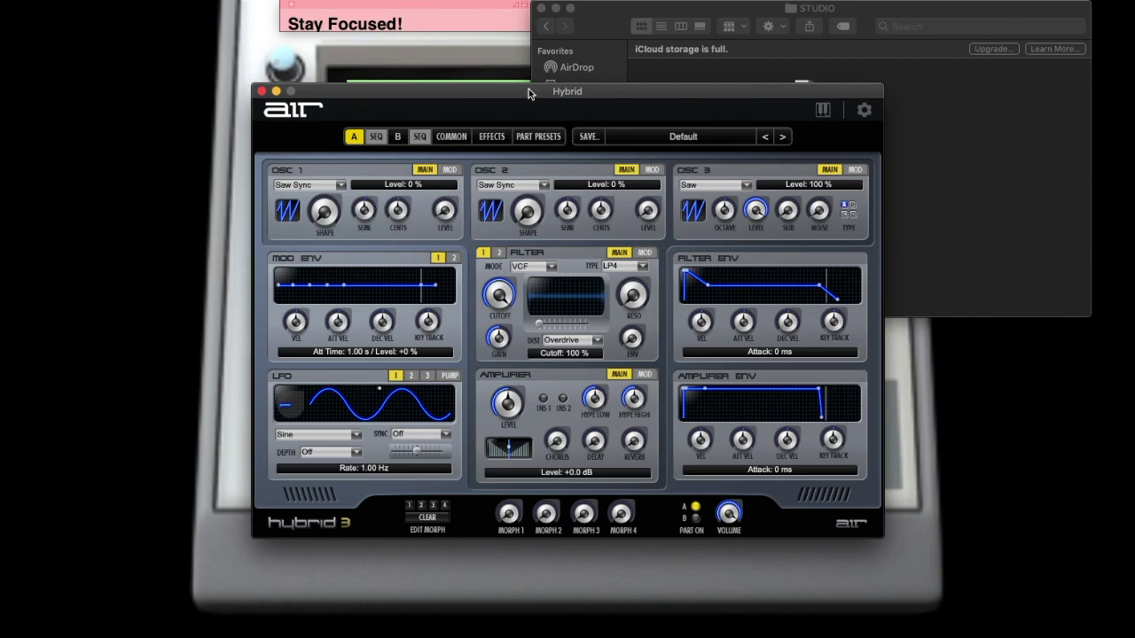
{"action": "left_click", "coordinate": [262, 91]}
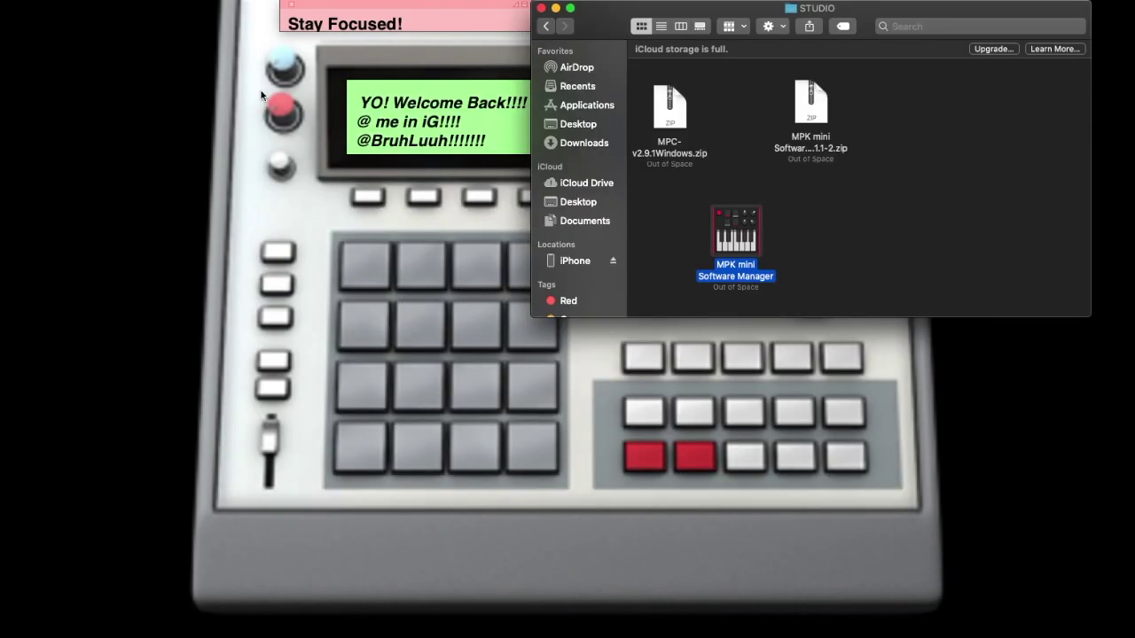
{"action": "mouse_move", "coordinate": [922, 594]}
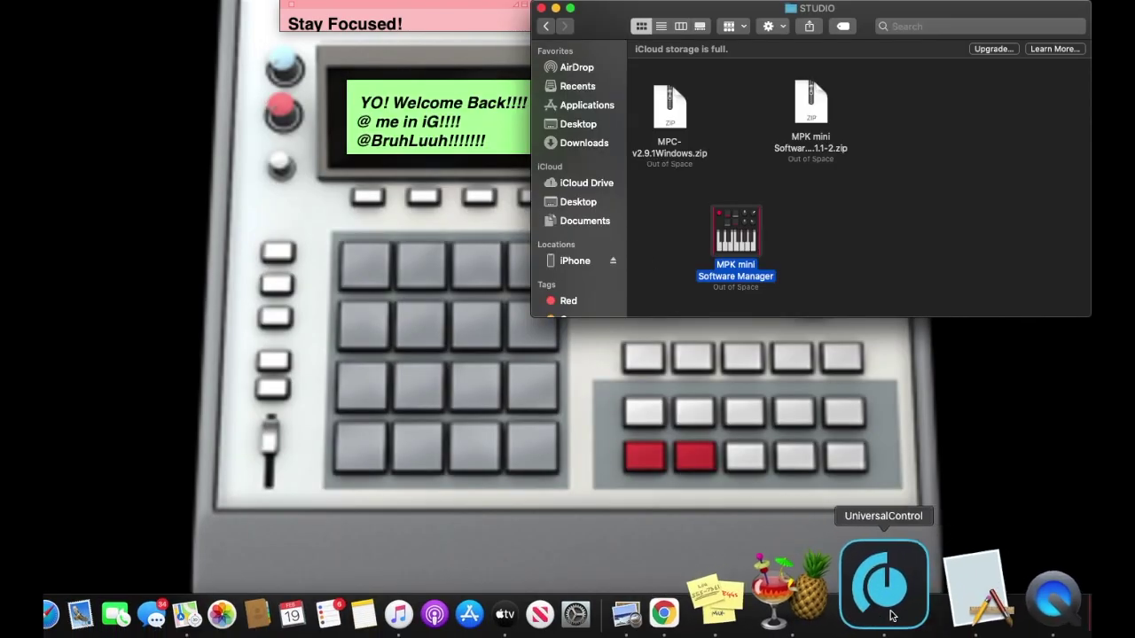
{"action": "left_click", "coordinate": [986, 602]}
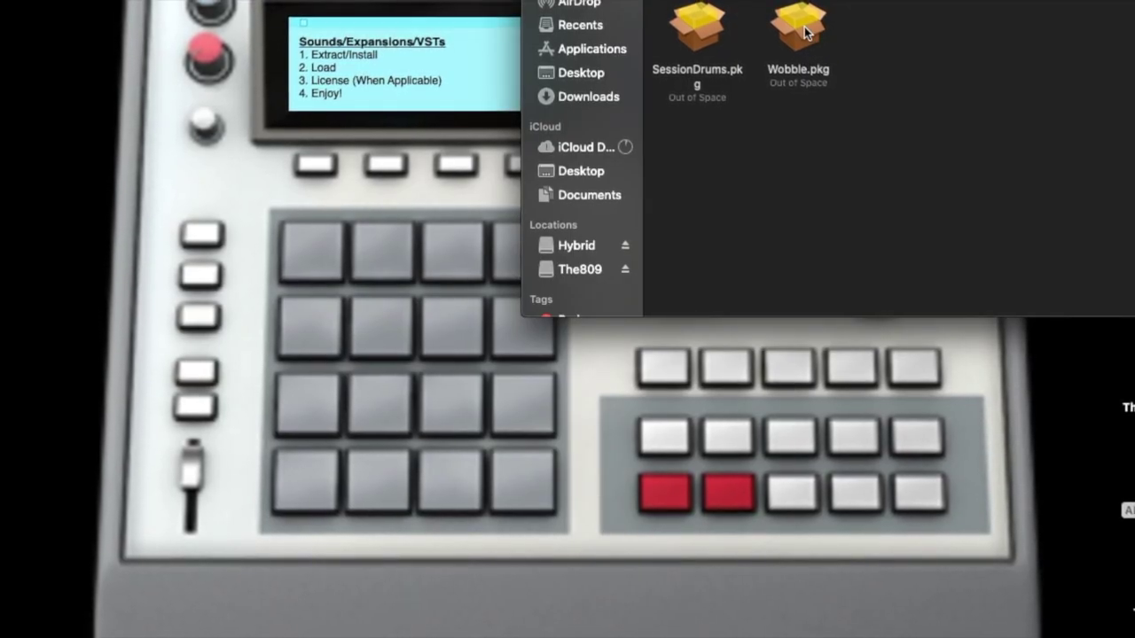
- Install Wobble 2.3 from Wobble.pkg on Macintosh HD with the standard installation, agreeing to the license
{"action": "double_click", "coordinate": [802, 32]}
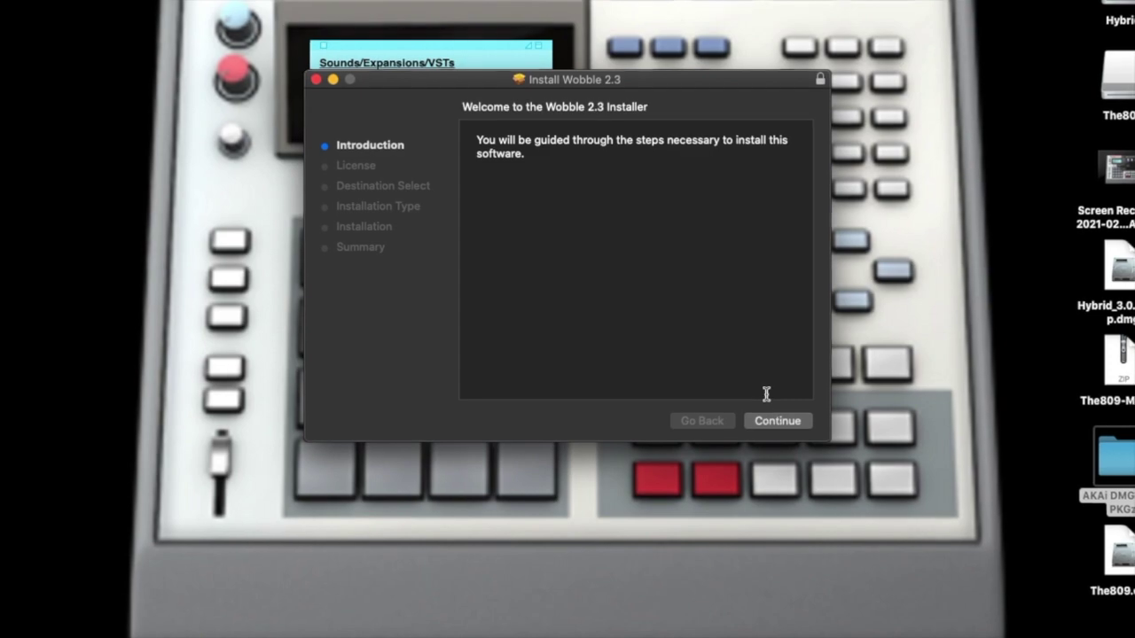
{"action": "left_click", "coordinate": [777, 422]}
{"action": "left_click", "coordinate": [776, 421]}
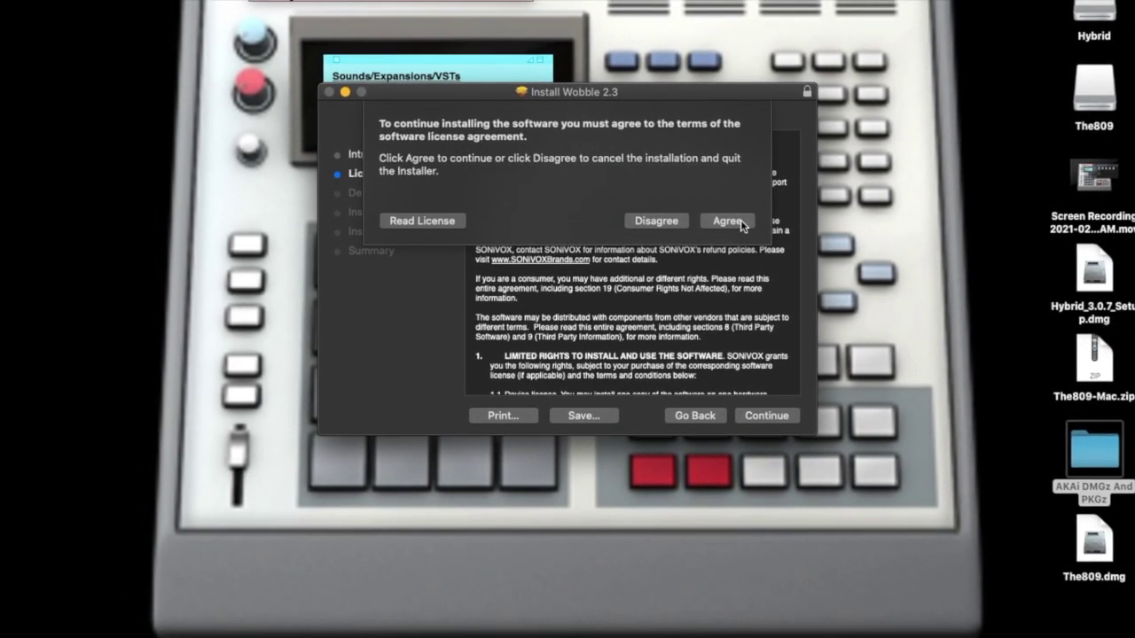
{"action": "left_click", "coordinate": [727, 220]}
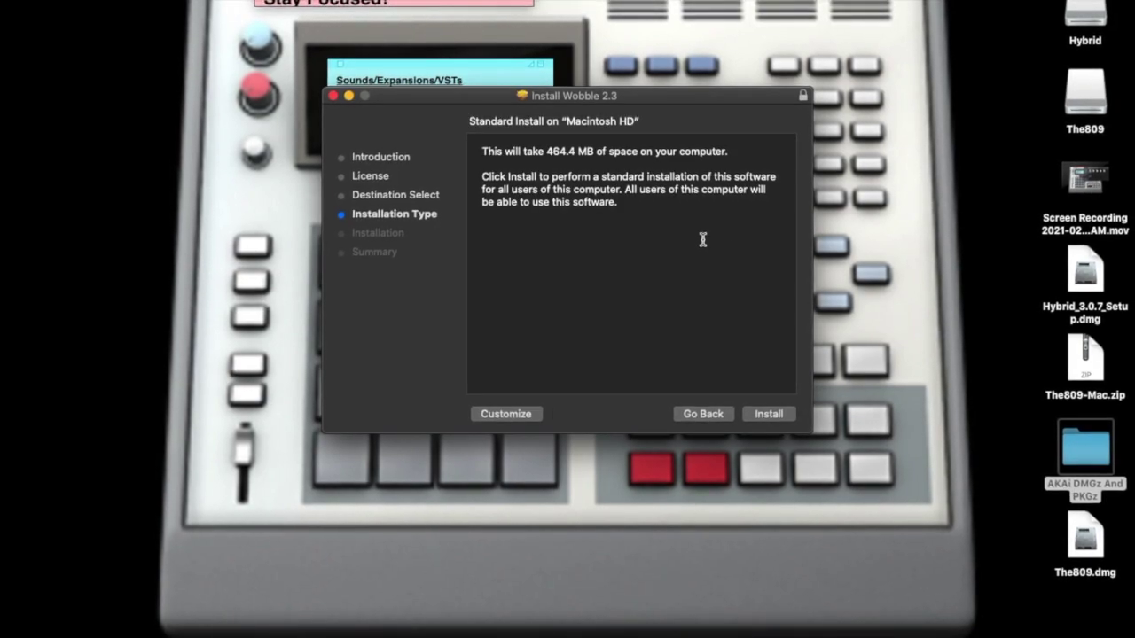
{"action": "left_click", "coordinate": [769, 413]}
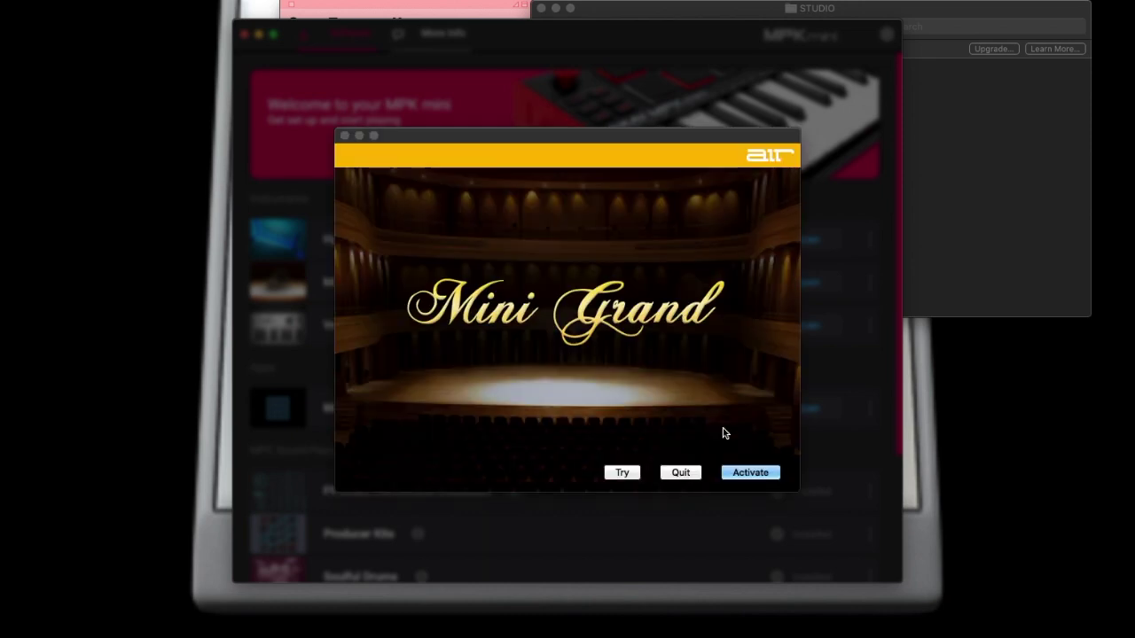
- Activate Mini Grand with the Mini Grand Hardware Bundle license on the MacBook Pro and continue to the instrument
{"action": "left_click", "coordinate": [749, 472]}
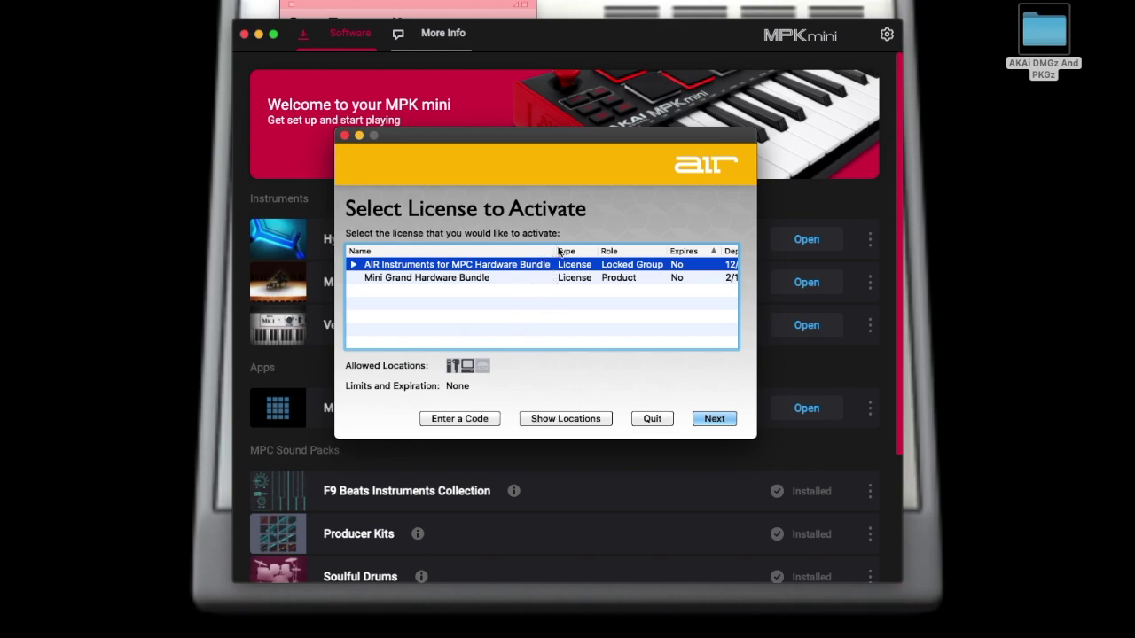
{"action": "left_click", "coordinate": [492, 282]}
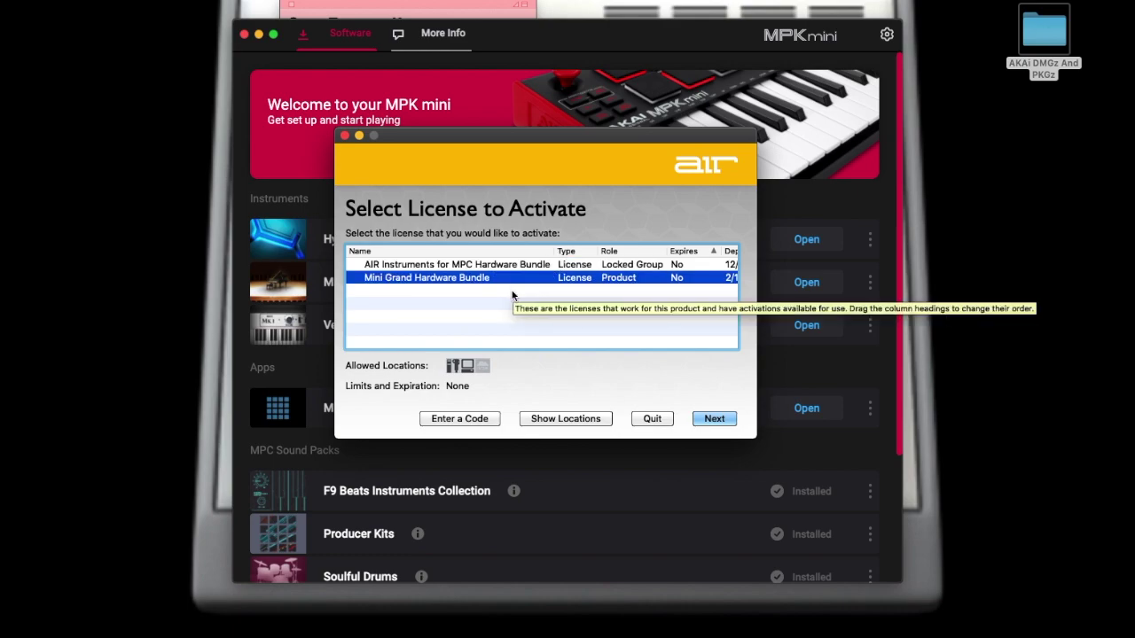
{"action": "left_click", "coordinate": [712, 418]}
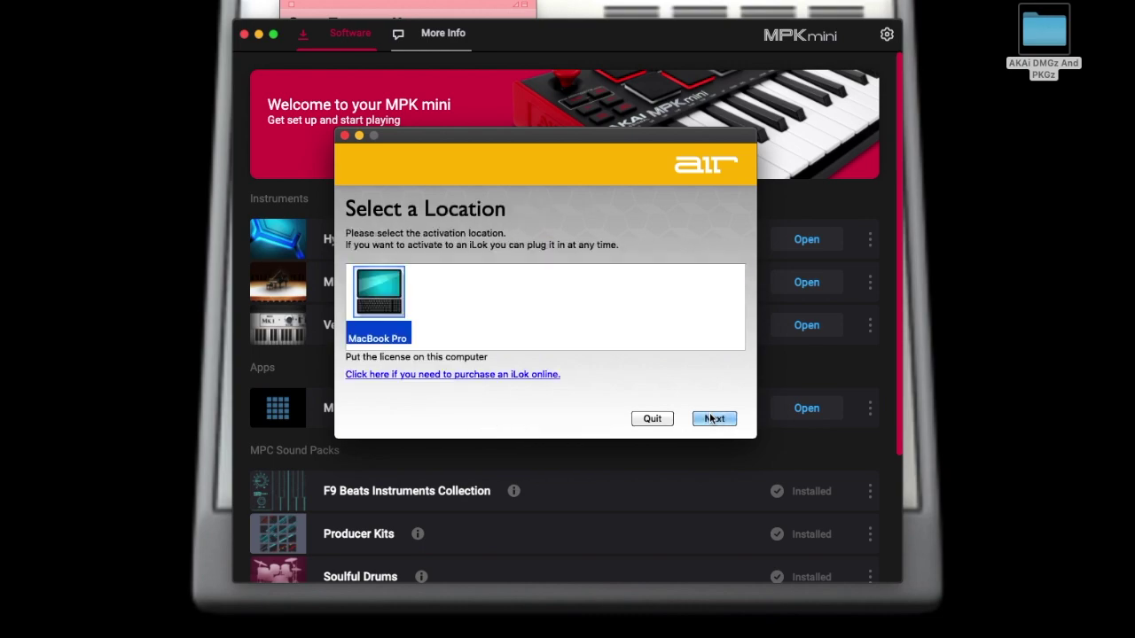
{"action": "left_click", "coordinate": [713, 418]}
{"action": "left_click", "coordinate": [705, 419]}
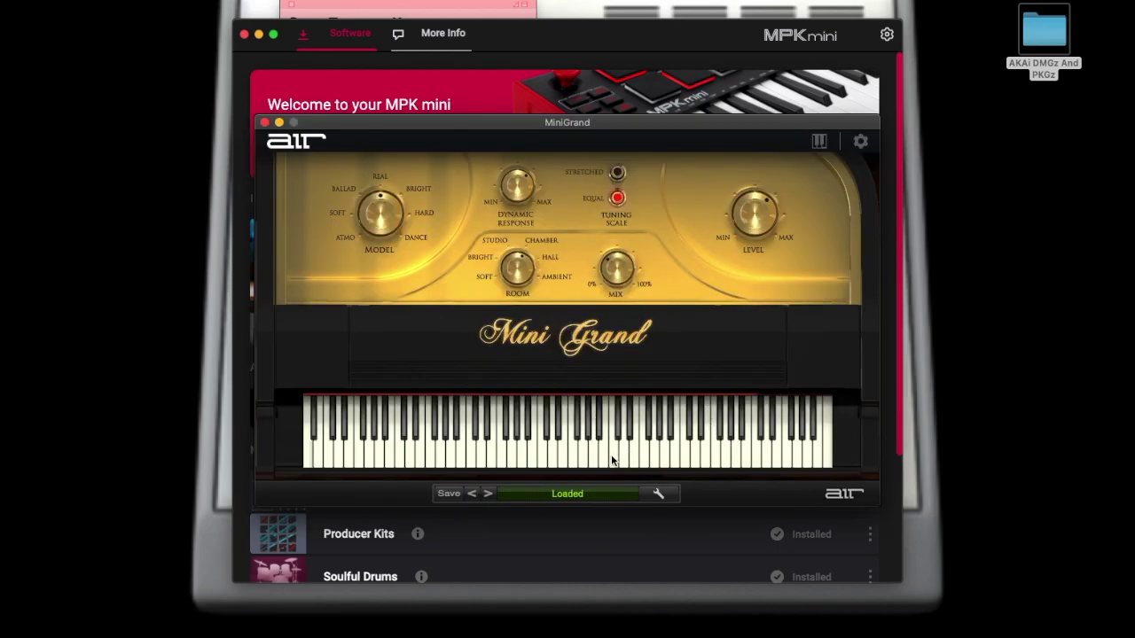
- Look through Mini Grand's preset list, dismiss it and close the instrument
{"action": "left_click", "coordinate": [574, 498]}
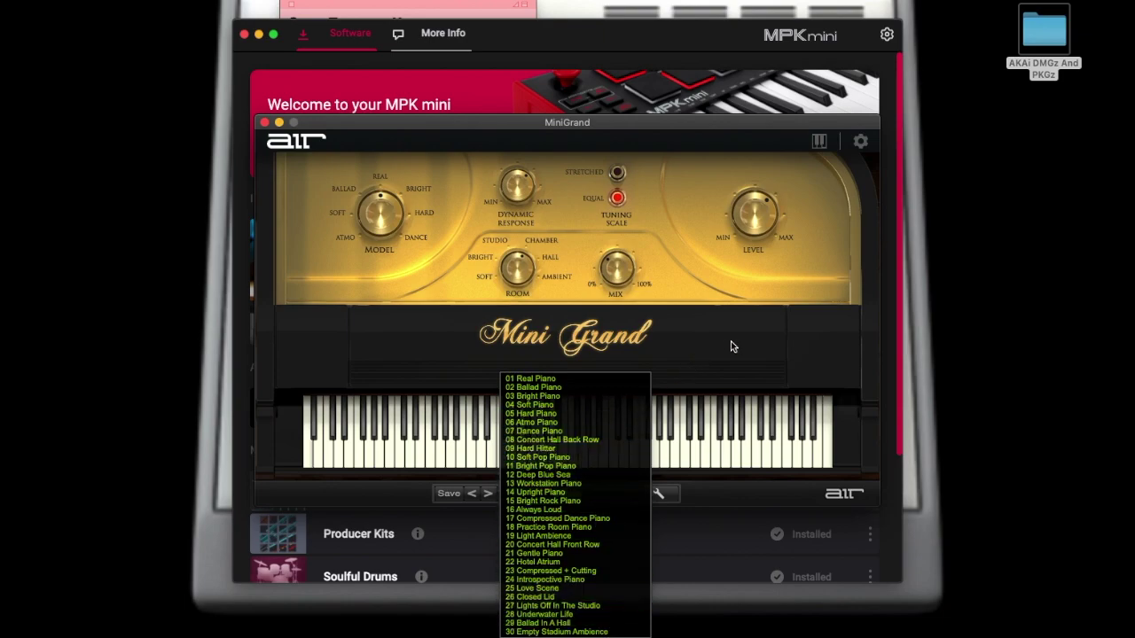
{"action": "left_click", "coordinate": [812, 347]}
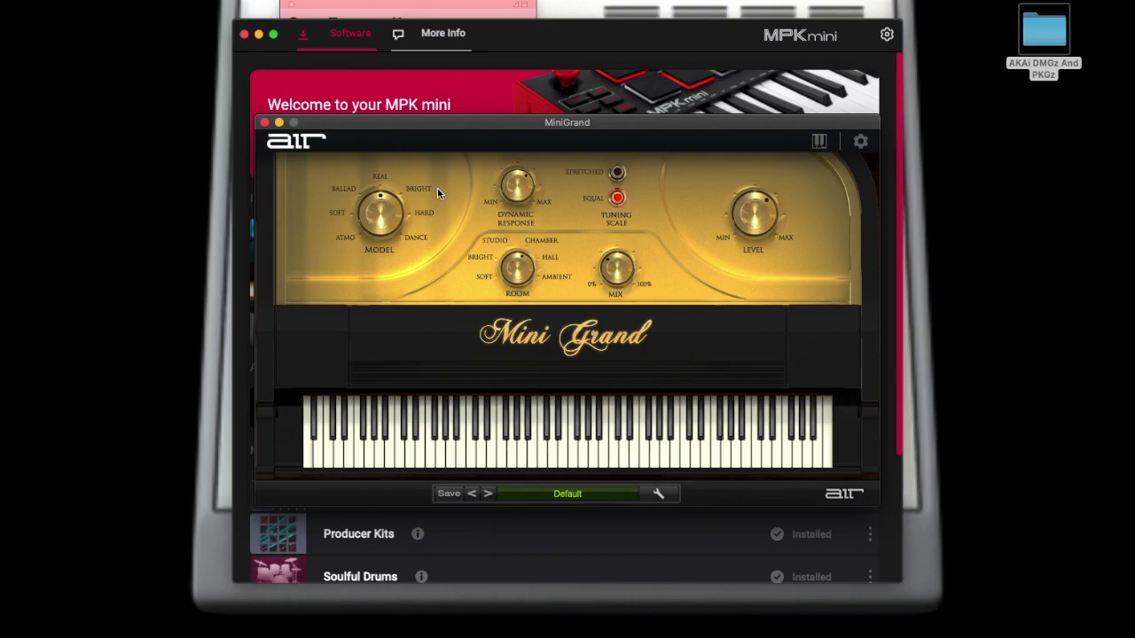
{"action": "left_click", "coordinate": [265, 122]}
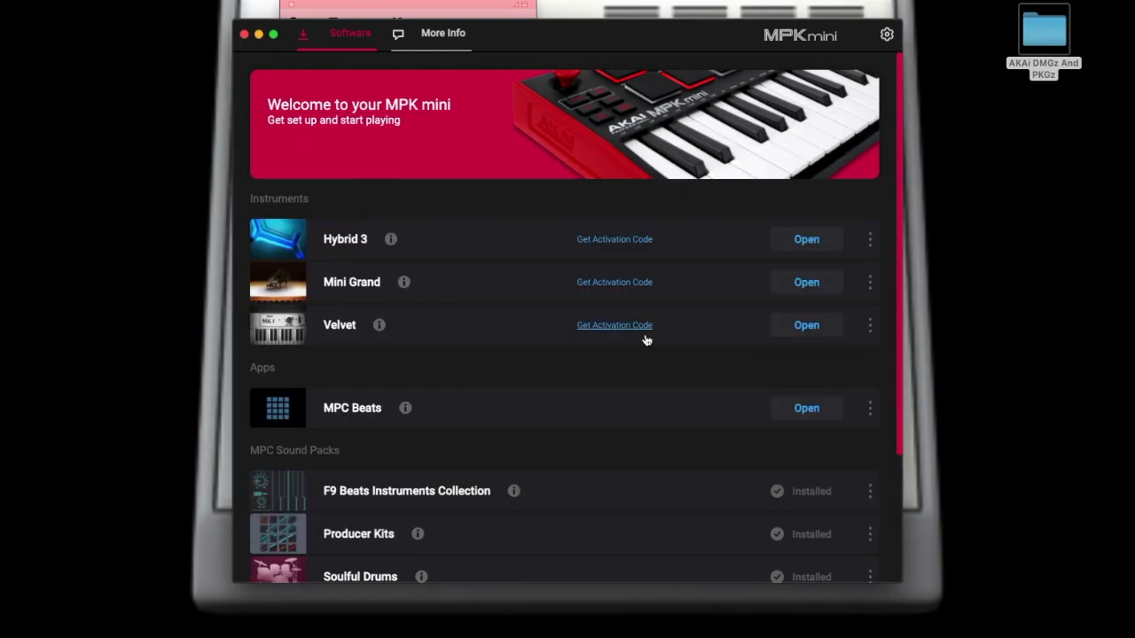
- Activate Velvet with the Velvet Hardware Bundle license on the MacBook Pro and continue to the instrument
{"action": "left_click", "coordinate": [804, 327]}
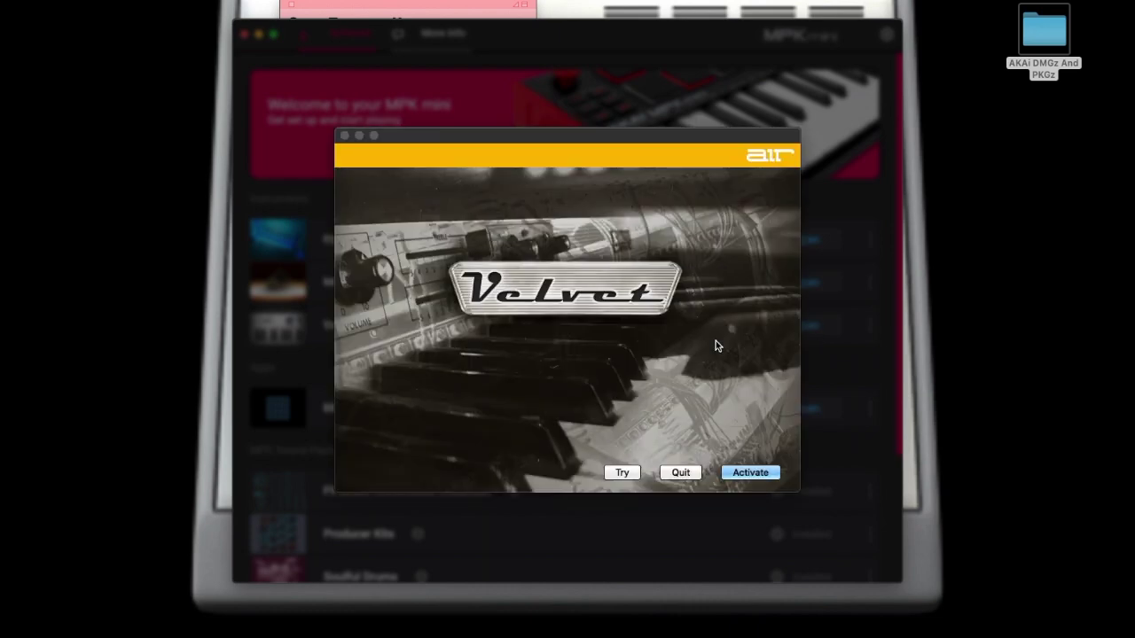
{"action": "left_click", "coordinate": [750, 472]}
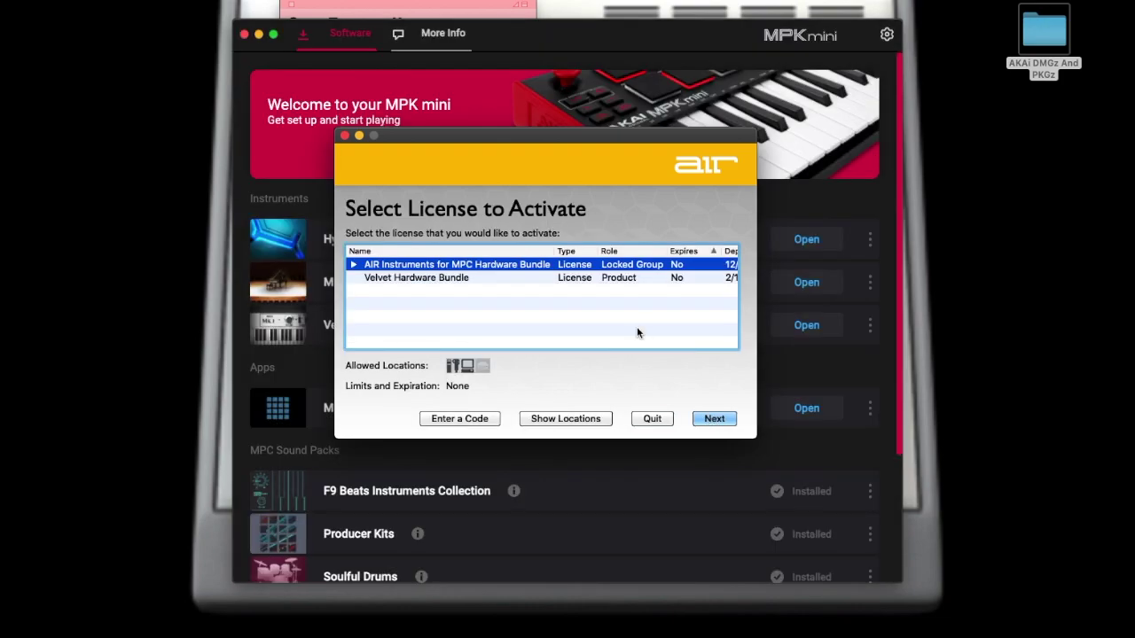
{"action": "left_click", "coordinate": [538, 280]}
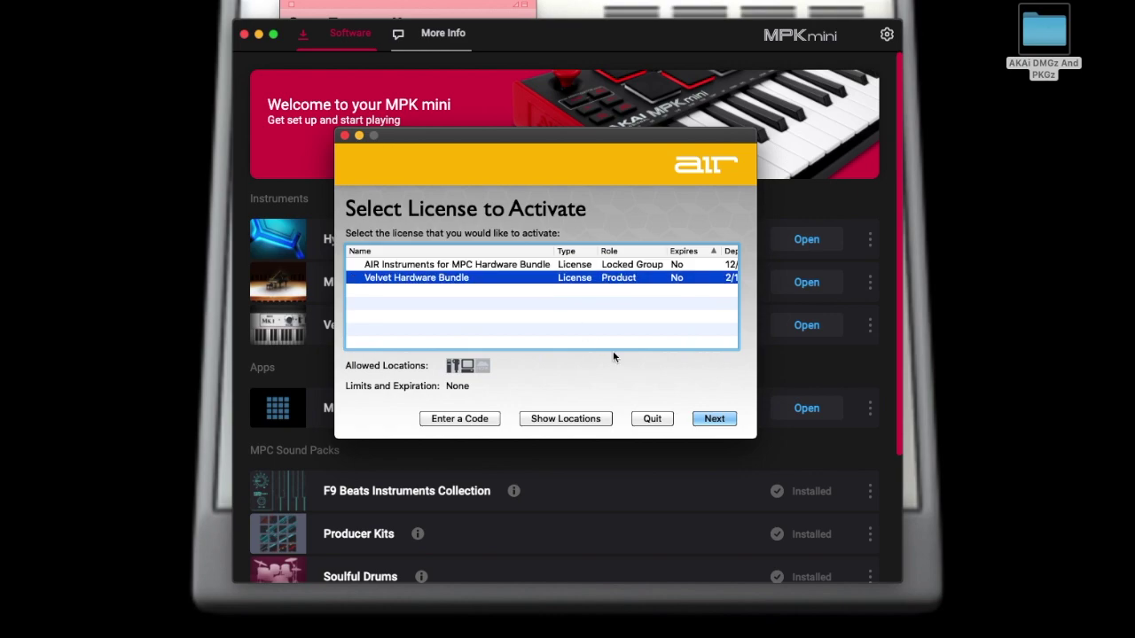
{"action": "left_click", "coordinate": [707, 421]}
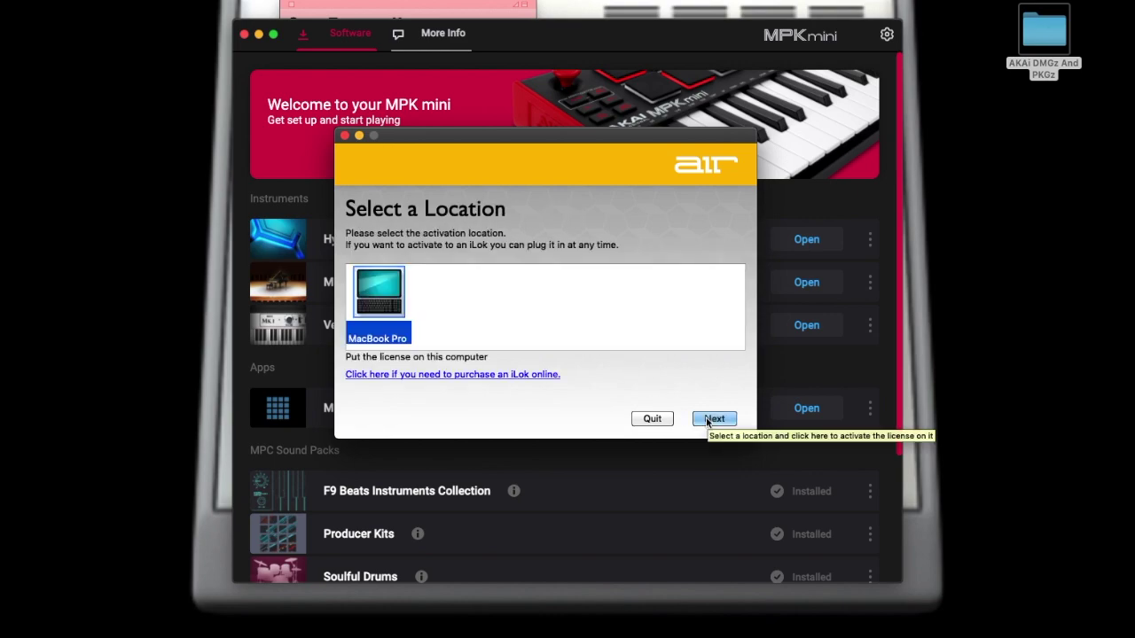
{"action": "left_click", "coordinate": [706, 420]}
{"action": "left_click", "coordinate": [705, 419]}
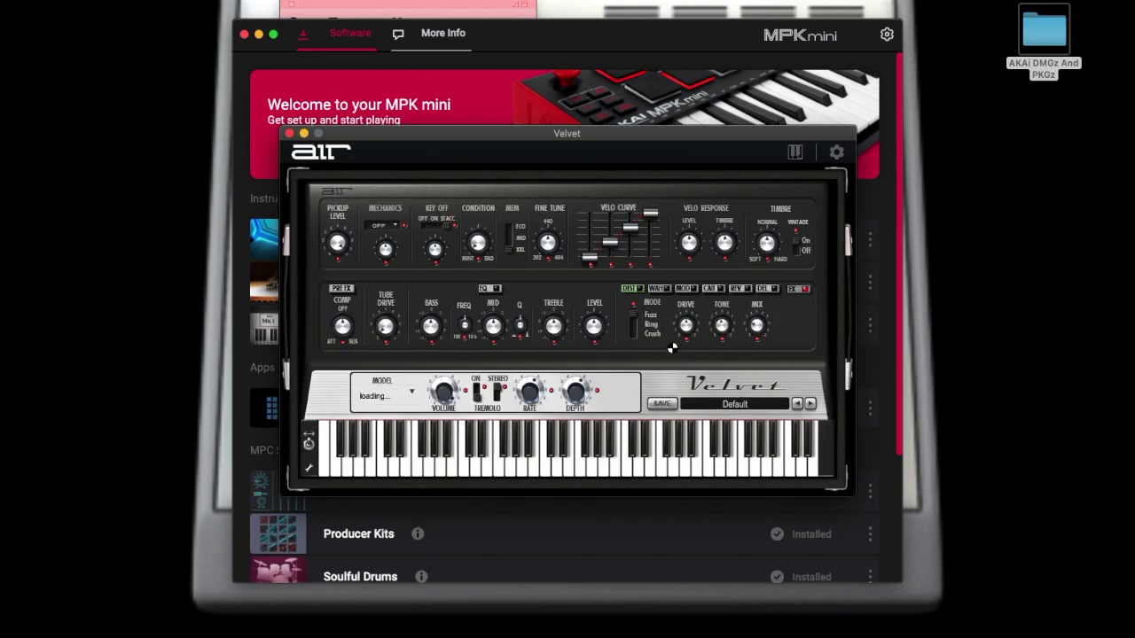
- Look through Velvet's preset list and close the instrument
{"action": "left_click", "coordinate": [697, 407]}
{"action": "mouse_move", "coordinate": [698, 415]}
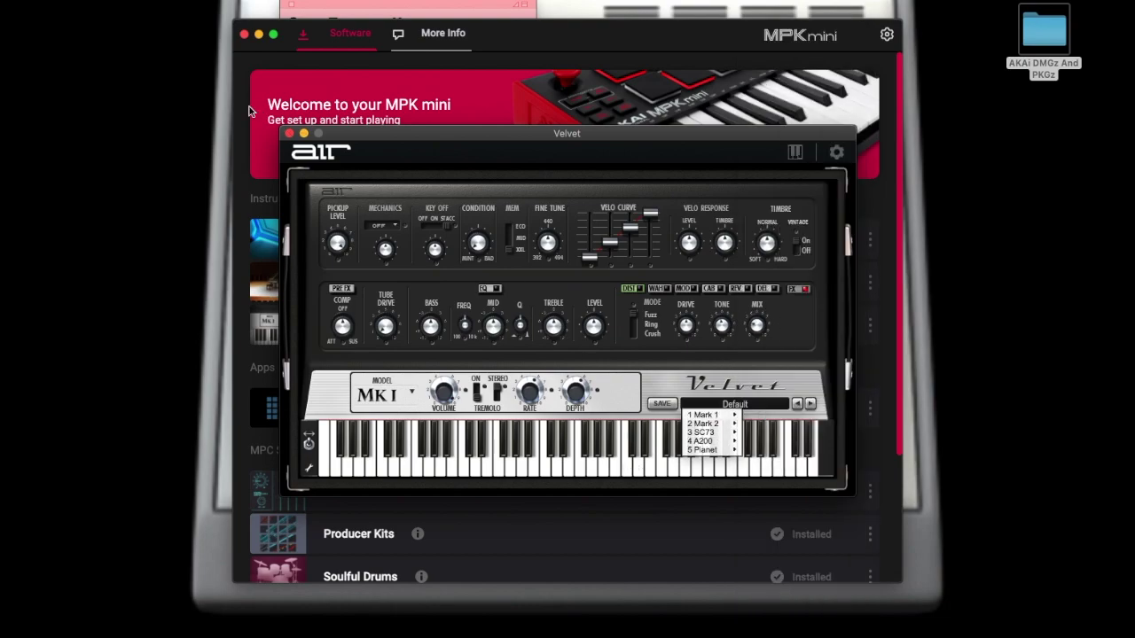
{"action": "left_click", "coordinate": [287, 133]}
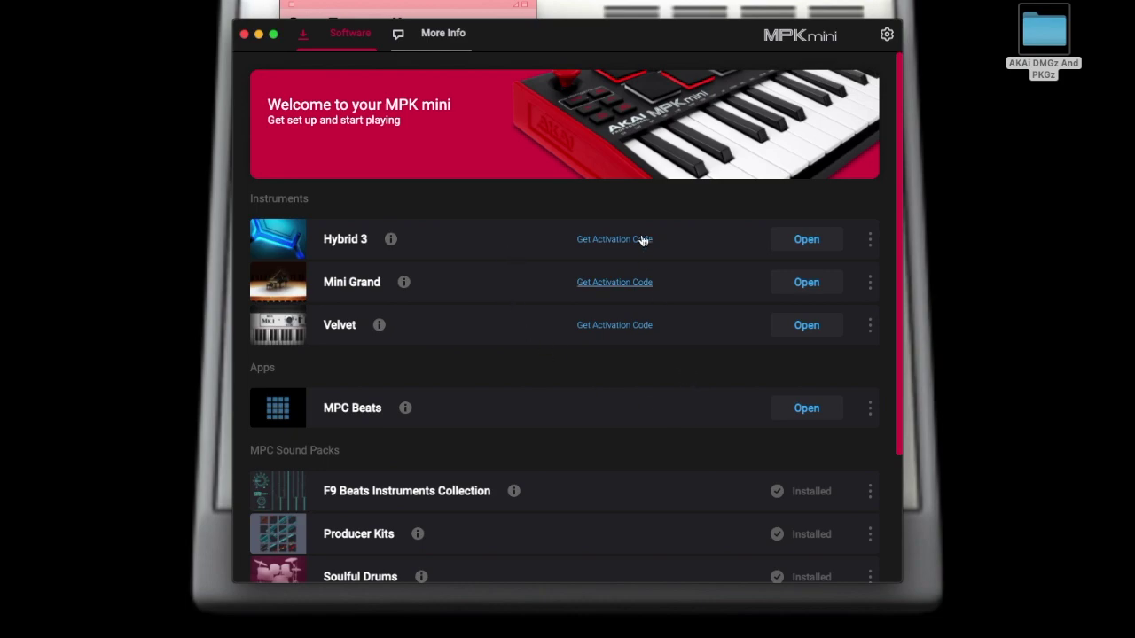
- Launch MPC Beats, allow it microphone access and advance the startup wizard to the controller's MIDI map selection
{"action": "scroll", "coordinate": [758, 423], "scroll_direction": "down", "scroll_amount": 4}
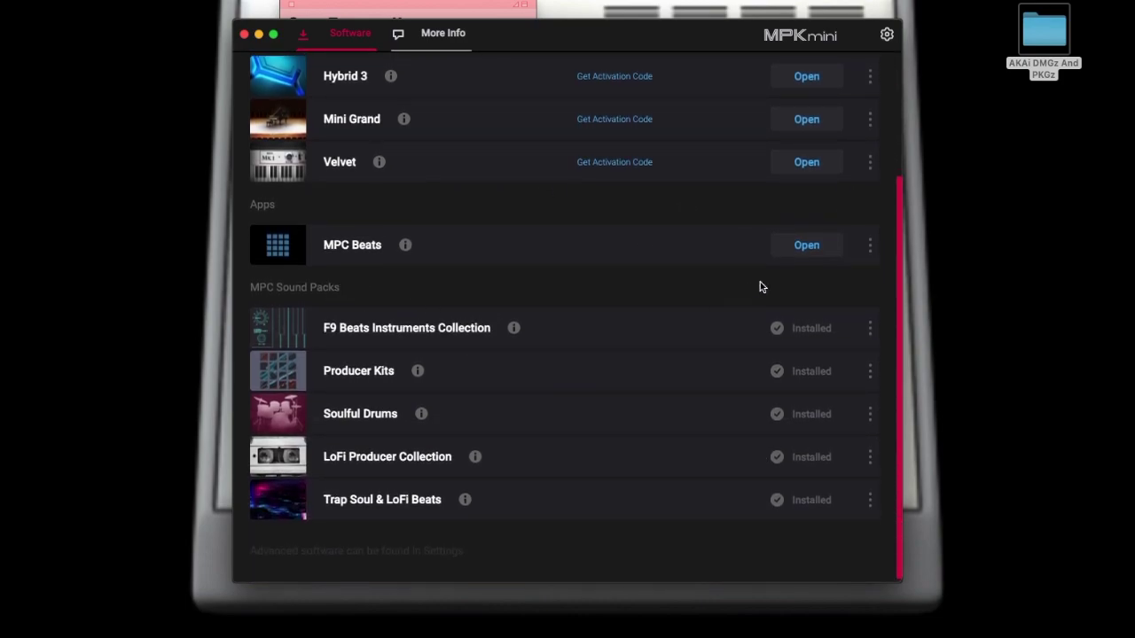
{"action": "left_click", "coordinate": [787, 251]}
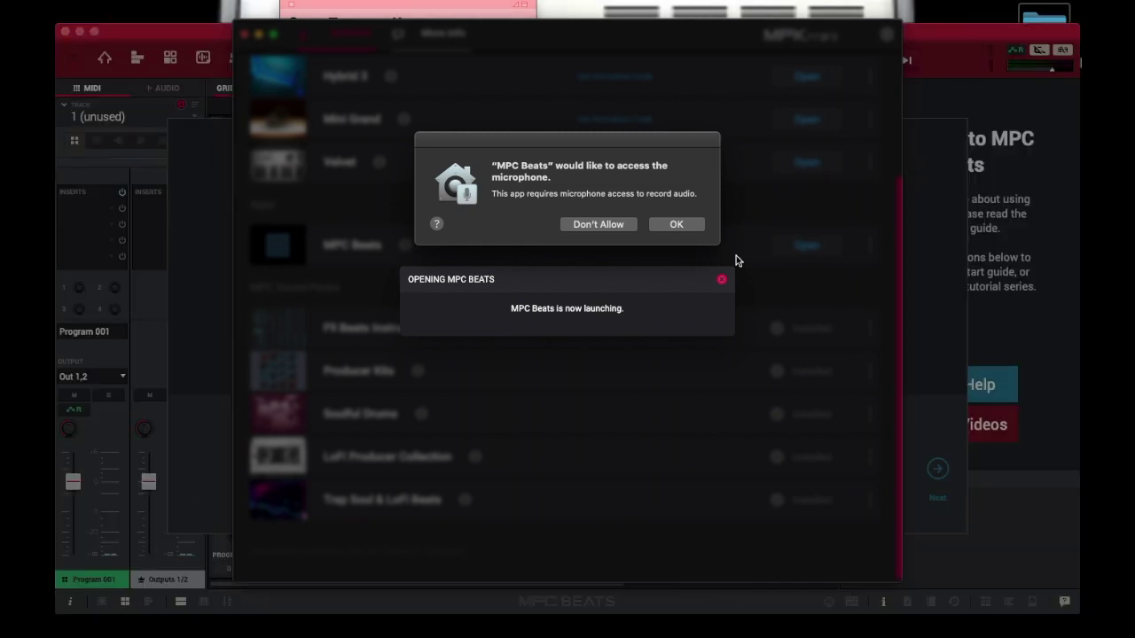
{"action": "left_click", "coordinate": [678, 224]}
{"action": "left_click", "coordinate": [513, 452]}
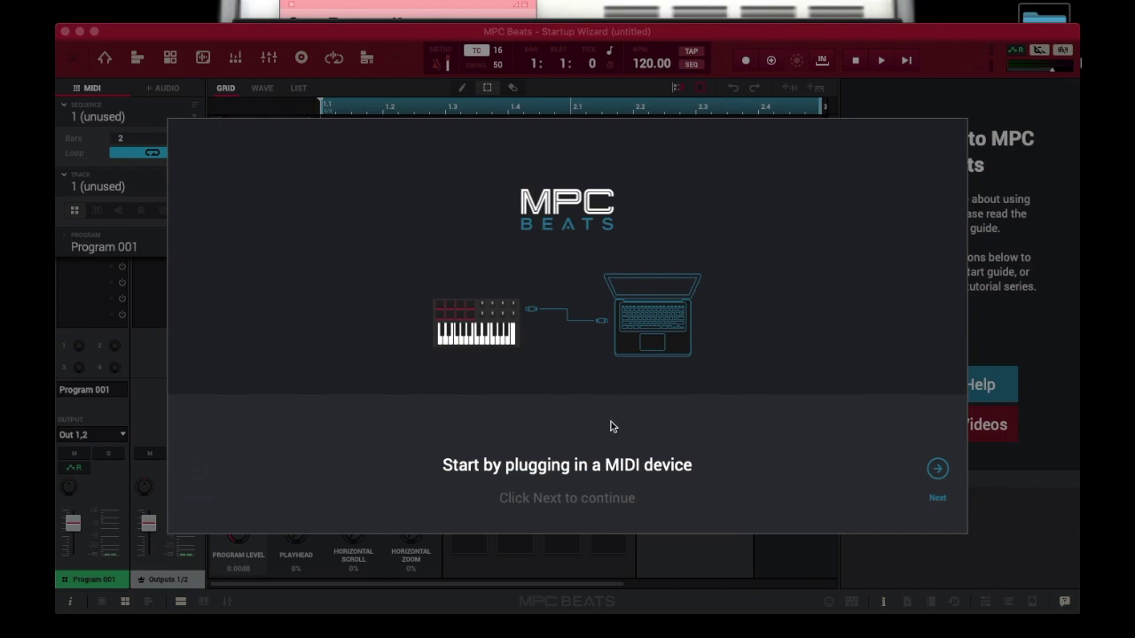
{"action": "left_click", "coordinate": [938, 470]}
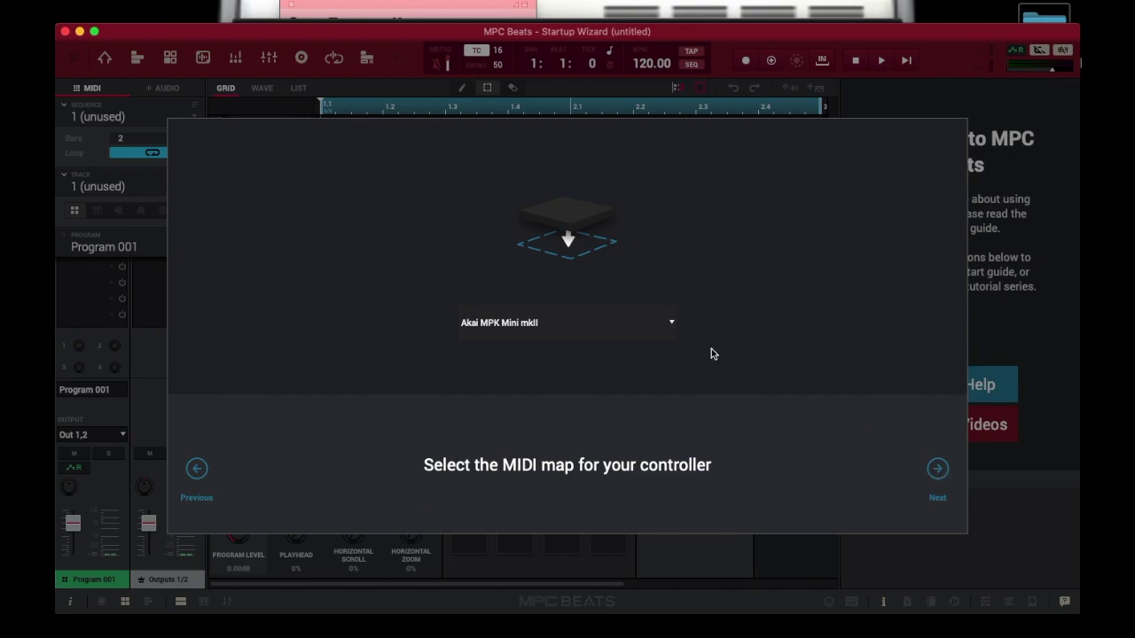
- Examine the factory MIDI maps by controller brand and the user mapping option, leaving the selection without choosing another map
{"action": "left_click", "coordinate": [672, 325]}
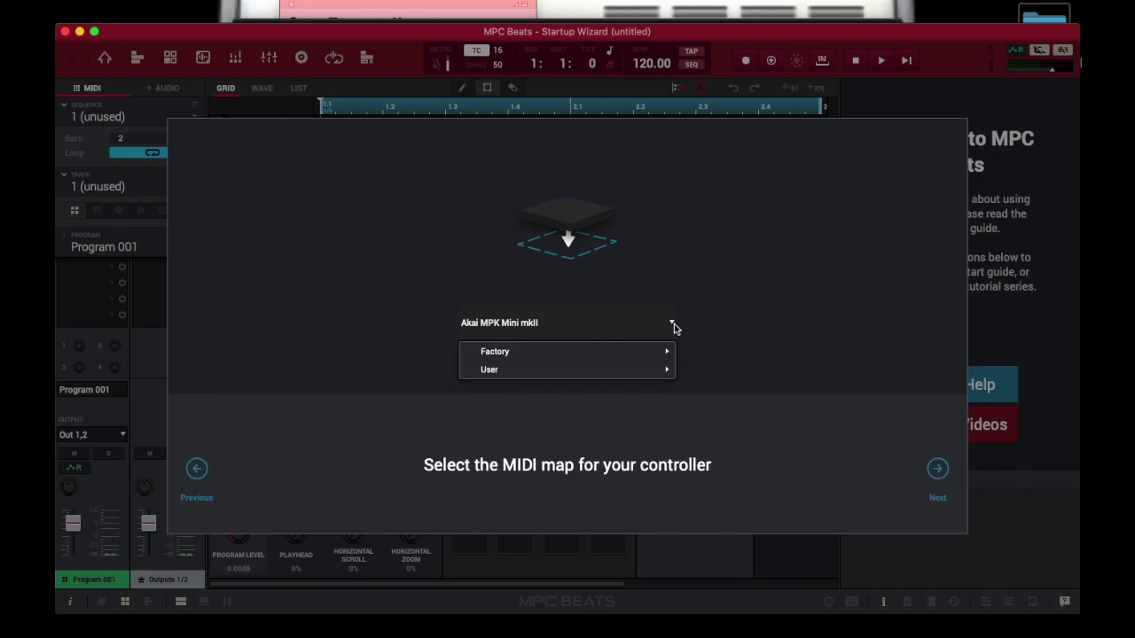
{"action": "left_click", "coordinate": [672, 324]}
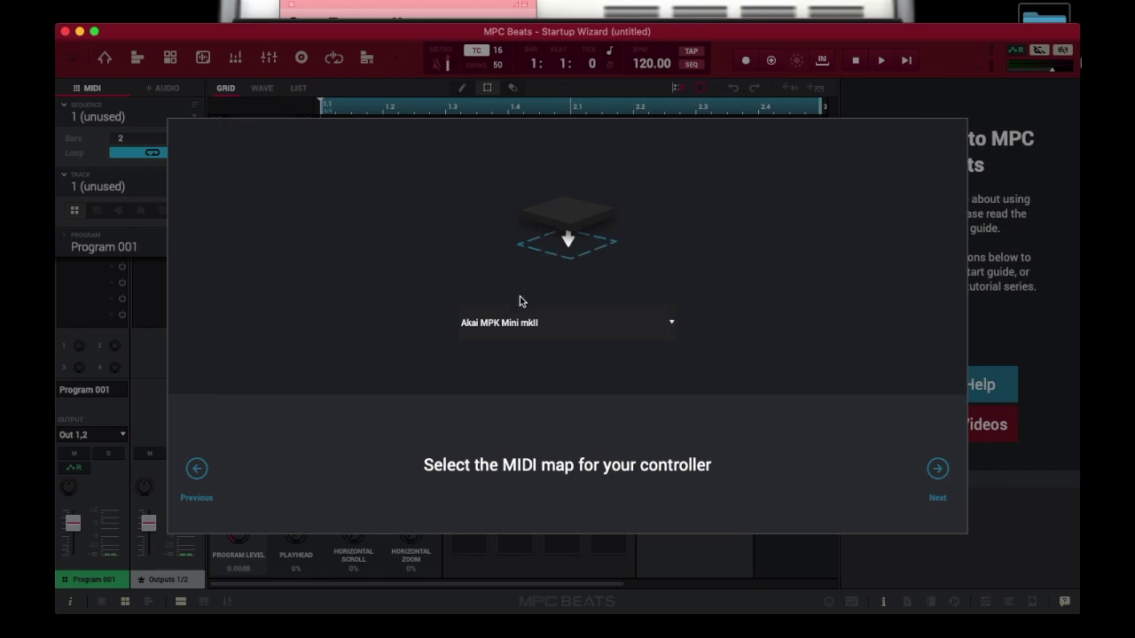
{"action": "left_click", "coordinate": [667, 320]}
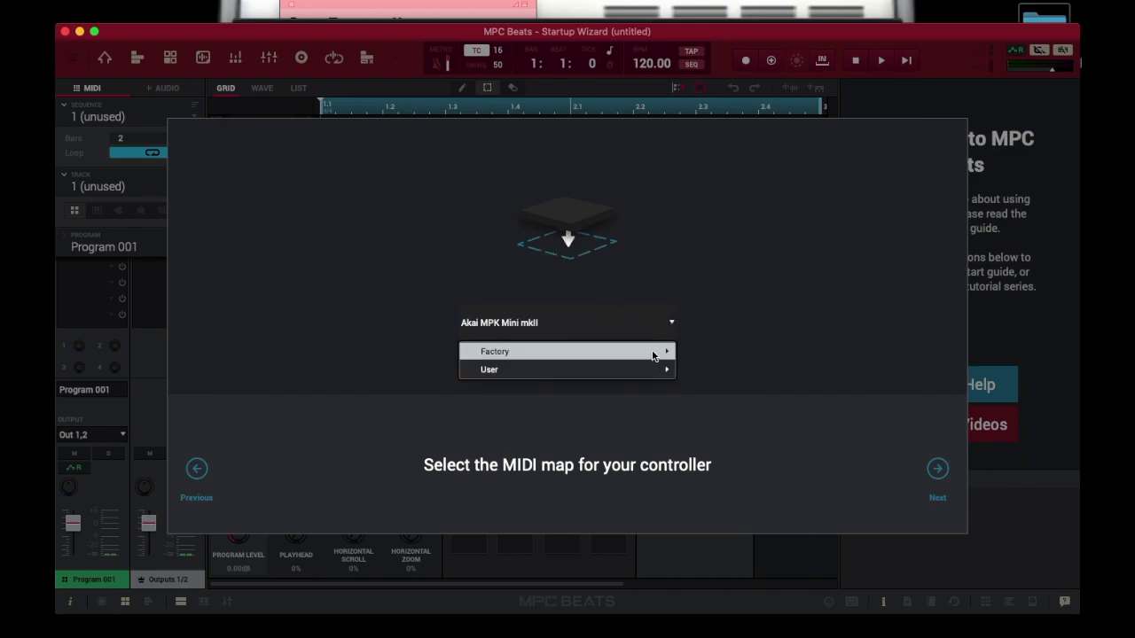
{"action": "mouse_move", "coordinate": [655, 360]}
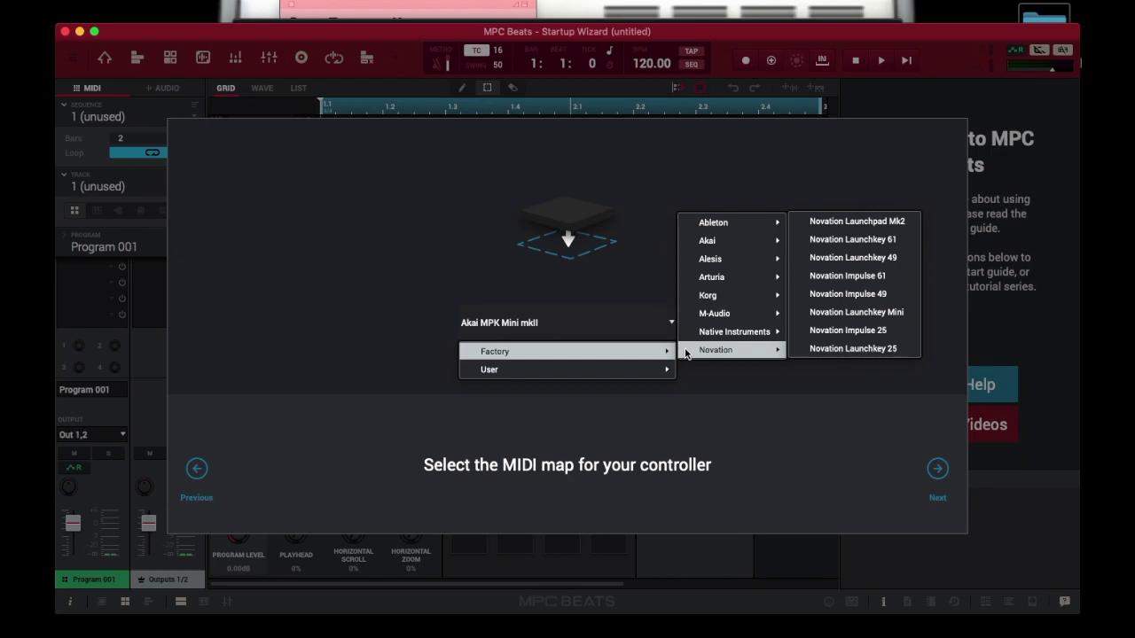
{"action": "mouse_move", "coordinate": [685, 328]}
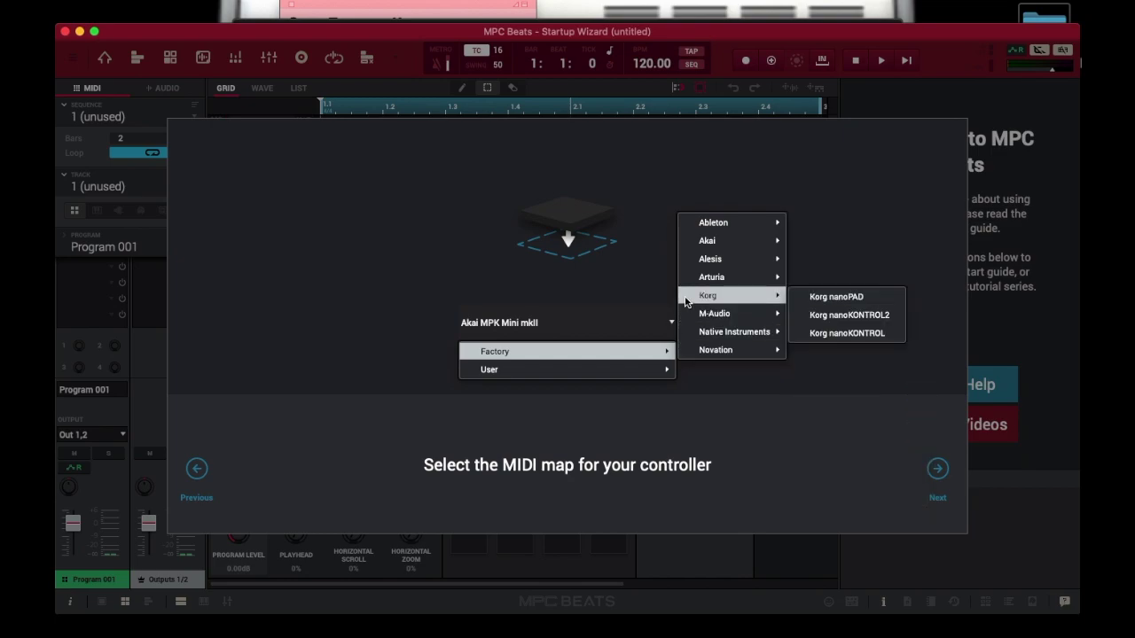
{"action": "mouse_move", "coordinate": [689, 279]}
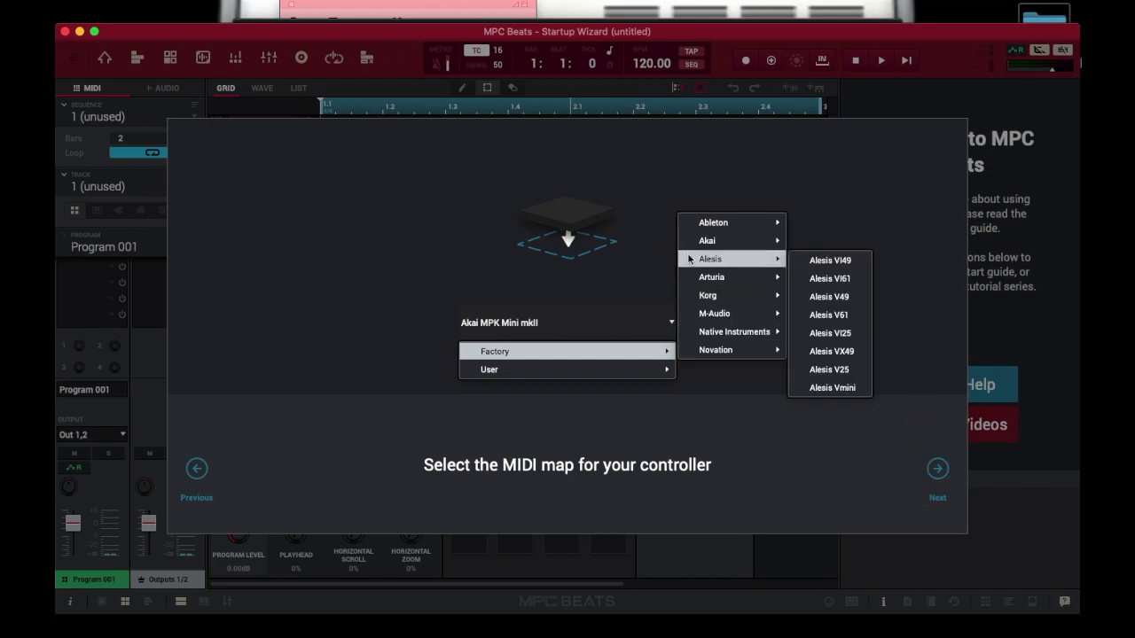
{"action": "mouse_move", "coordinate": [687, 228]}
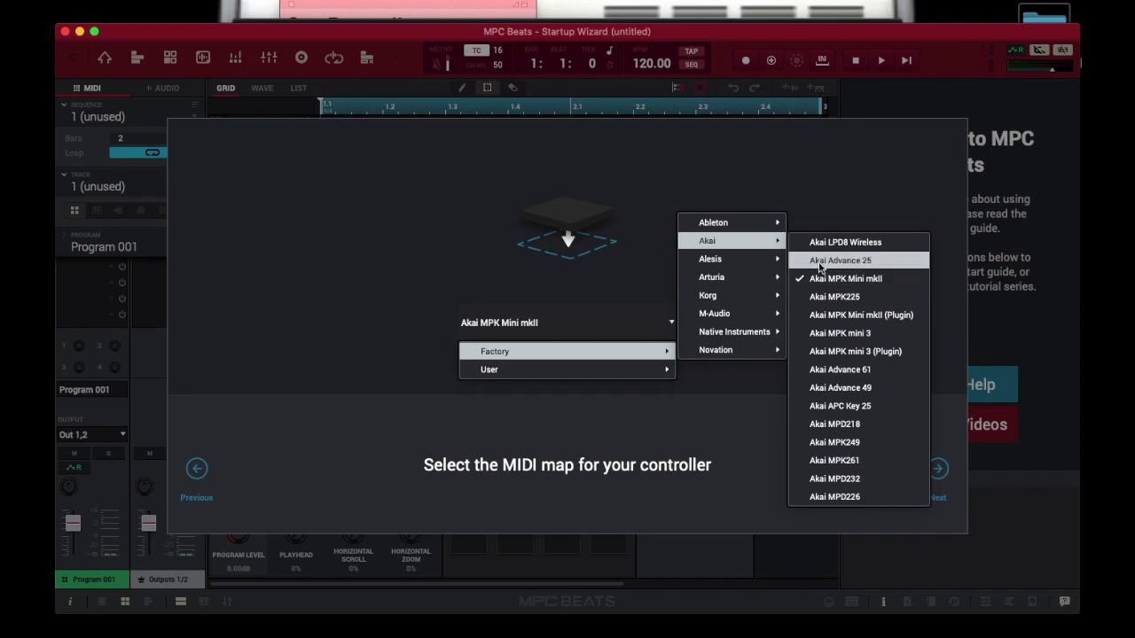
{"action": "mouse_move", "coordinate": [760, 227]}
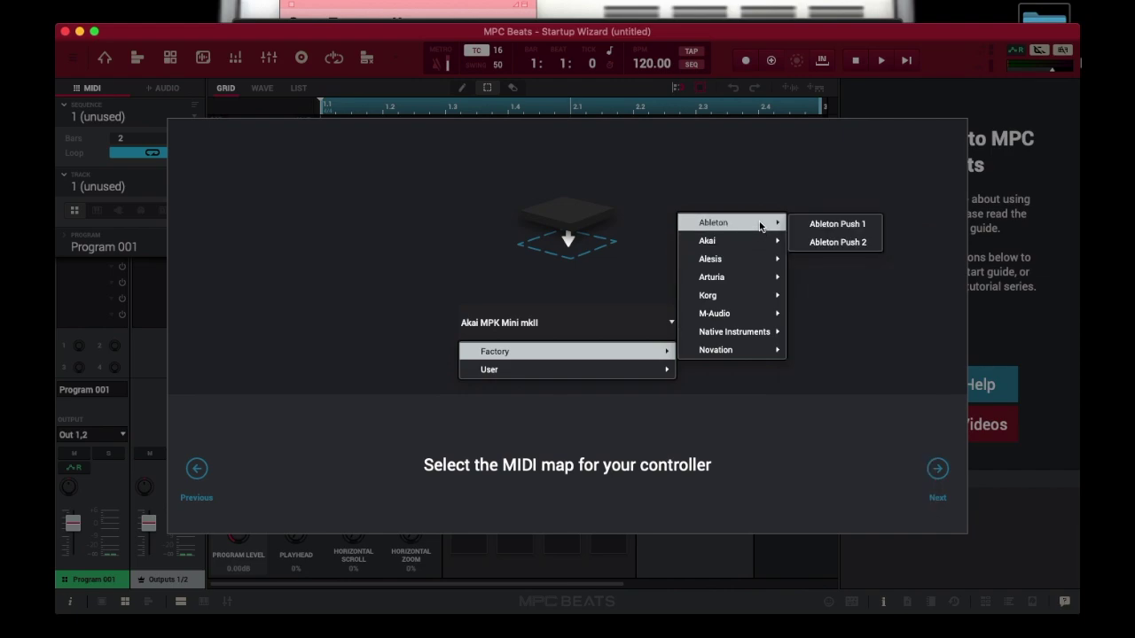
{"action": "mouse_move", "coordinate": [748, 259]}
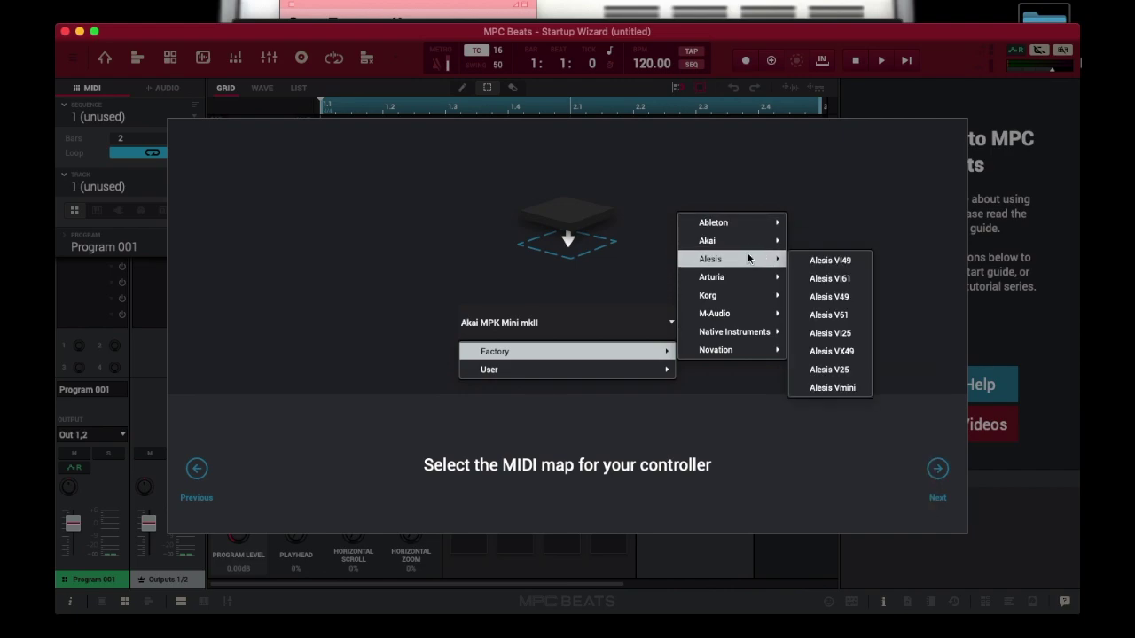
{"action": "mouse_move", "coordinate": [743, 281]}
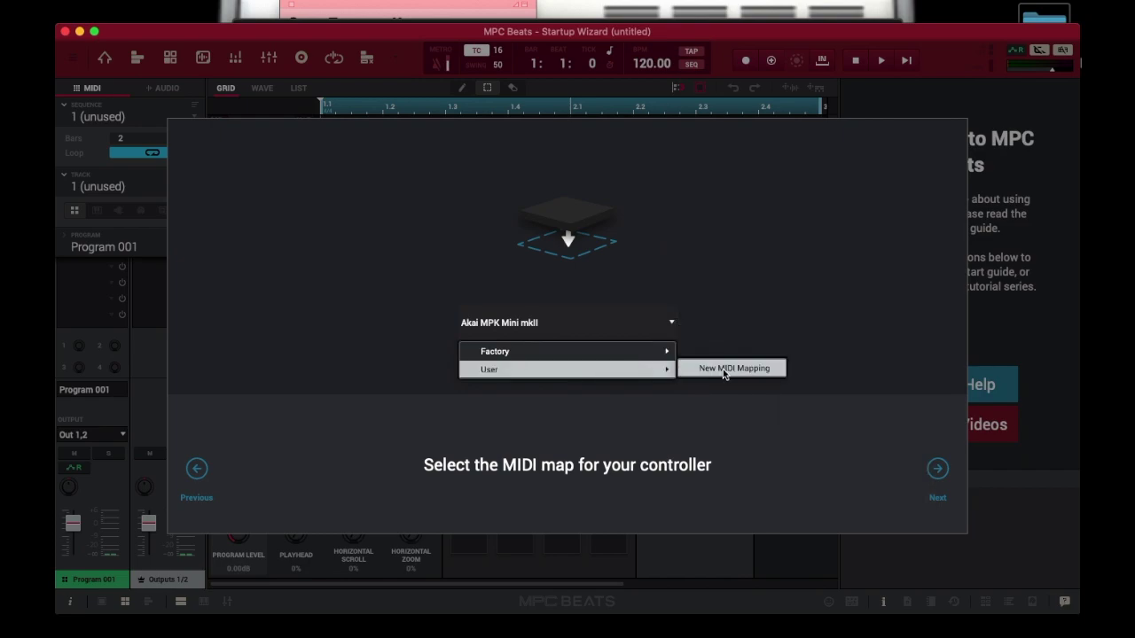
{"action": "left_click", "coordinate": [692, 280]}
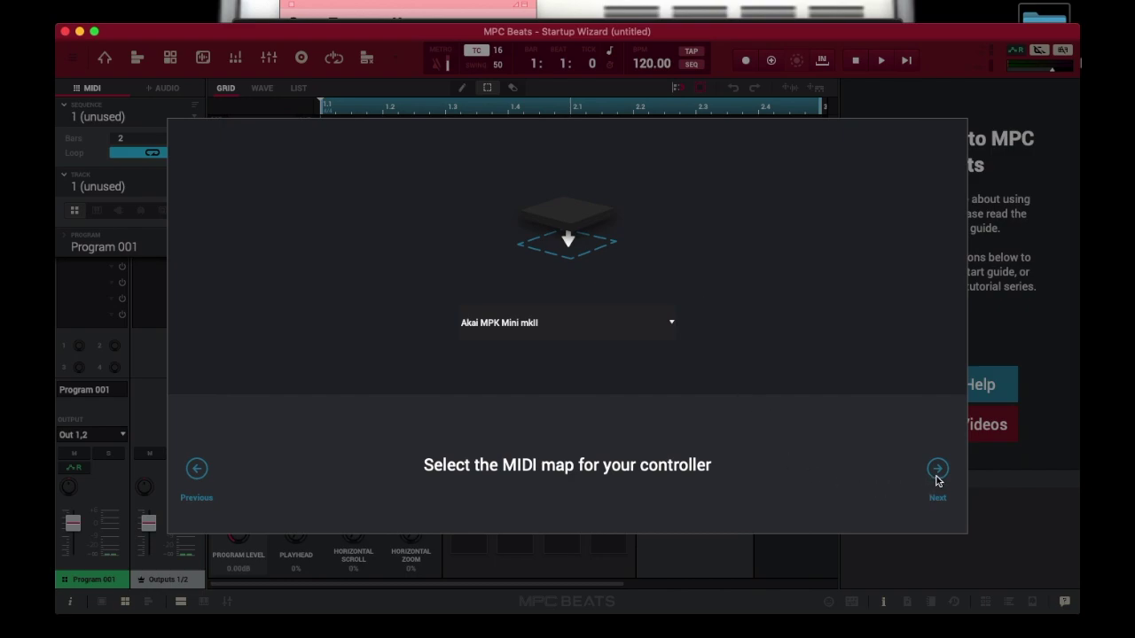
- Accept the Akai MPK Mini mkII map, choose the Advanced workspace and finish the startup wizard
{"action": "left_click", "coordinate": [936, 470]}
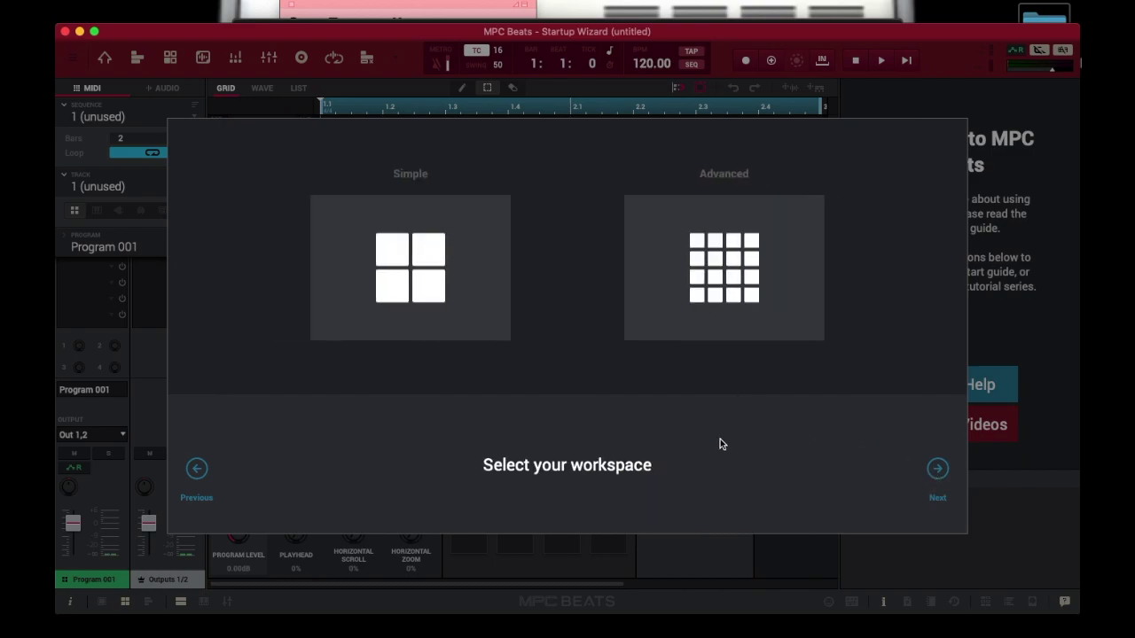
{"action": "left_click", "coordinate": [719, 281]}
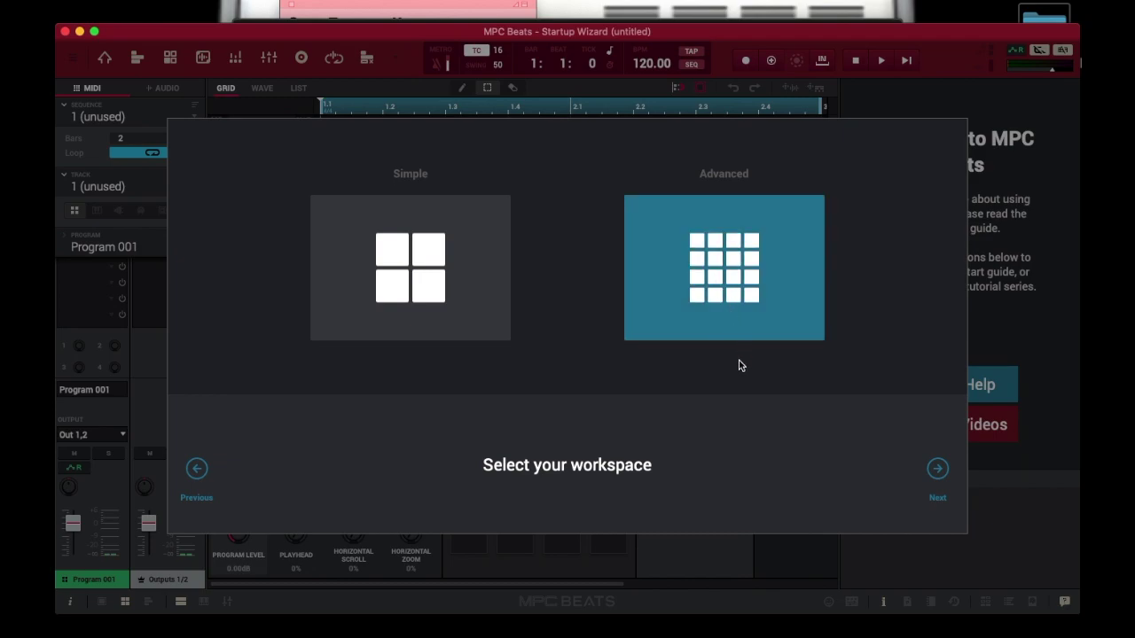
{"action": "left_click", "coordinate": [938, 469]}
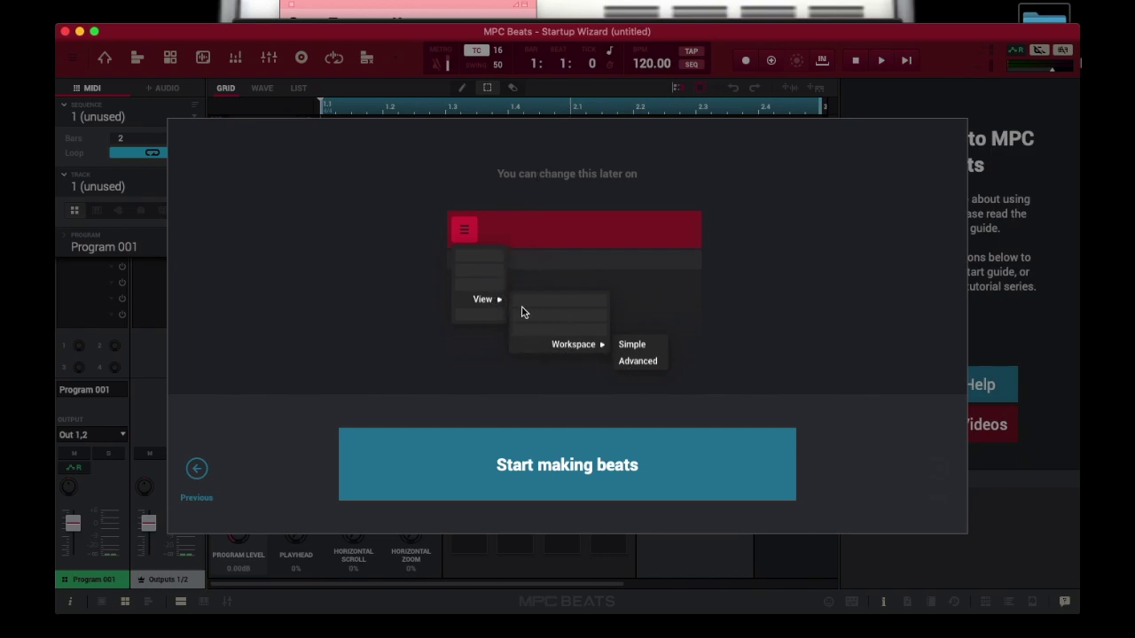
{"action": "left_click", "coordinate": [593, 476]}
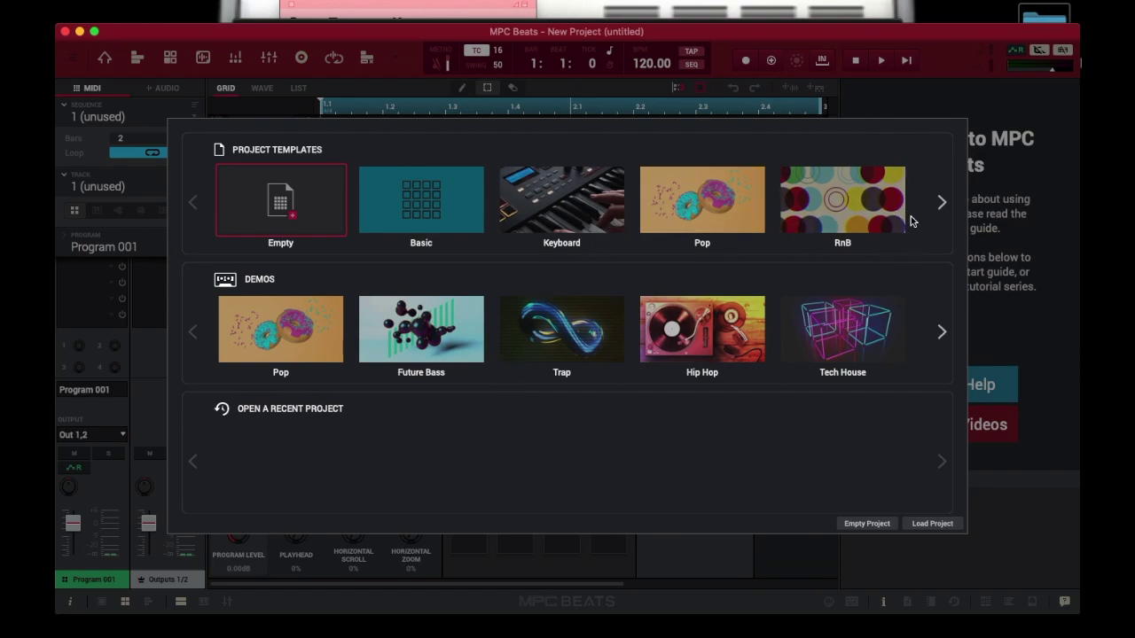
- Browse the project templates and demos, and start a new project from the Songwriter template
{"action": "left_click", "coordinate": [942, 203]}
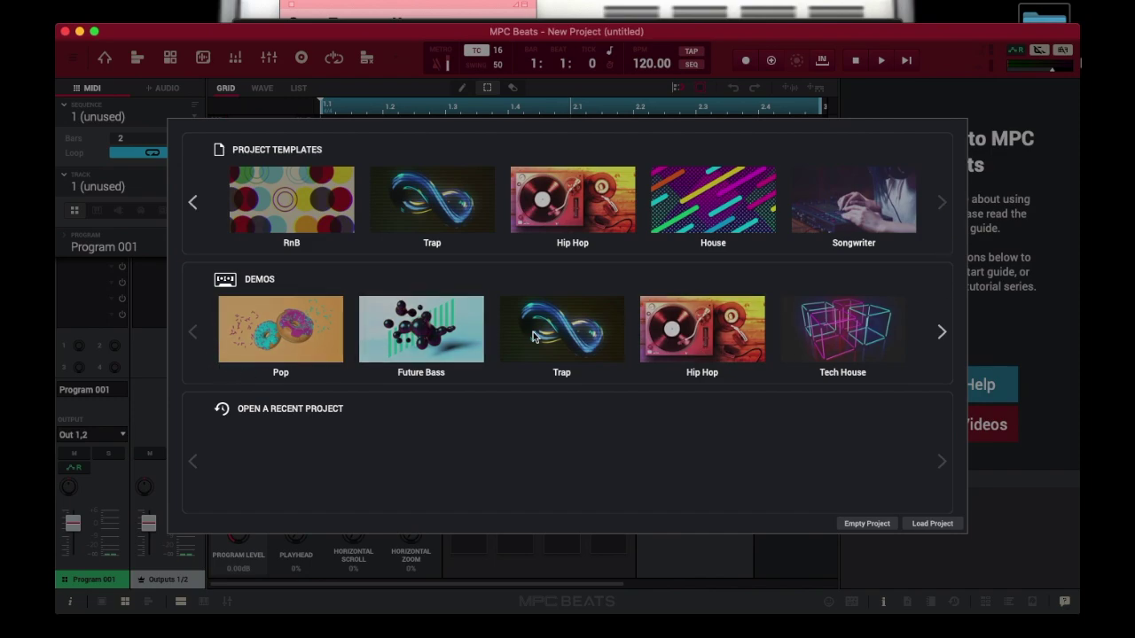
{"action": "left_click", "coordinate": [942, 333]}
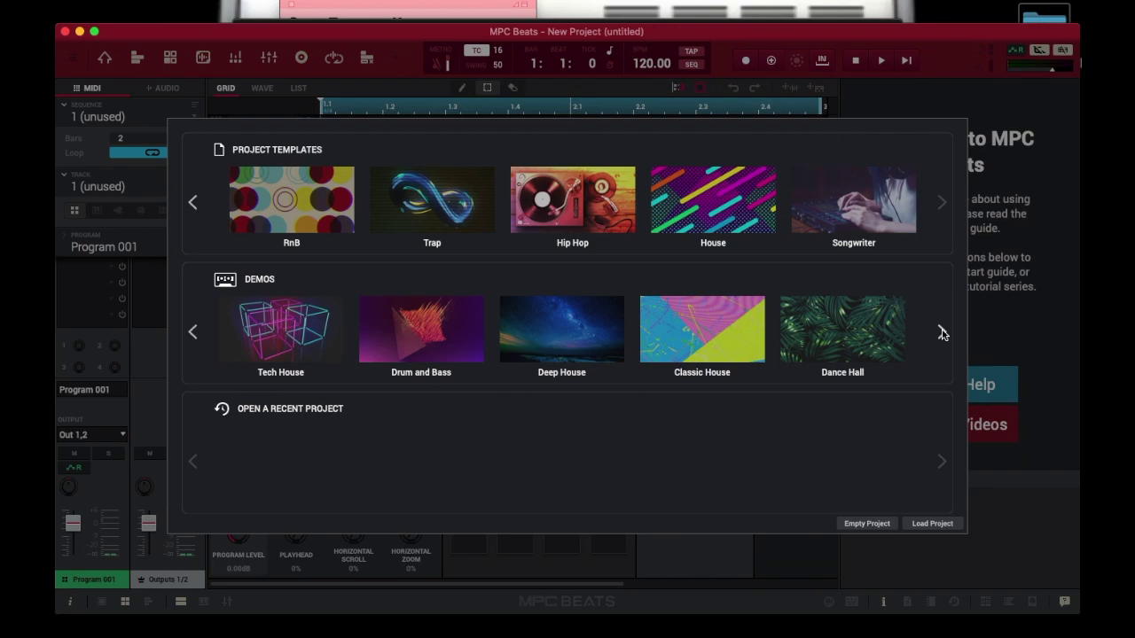
{"action": "left_click", "coordinate": [942, 333]}
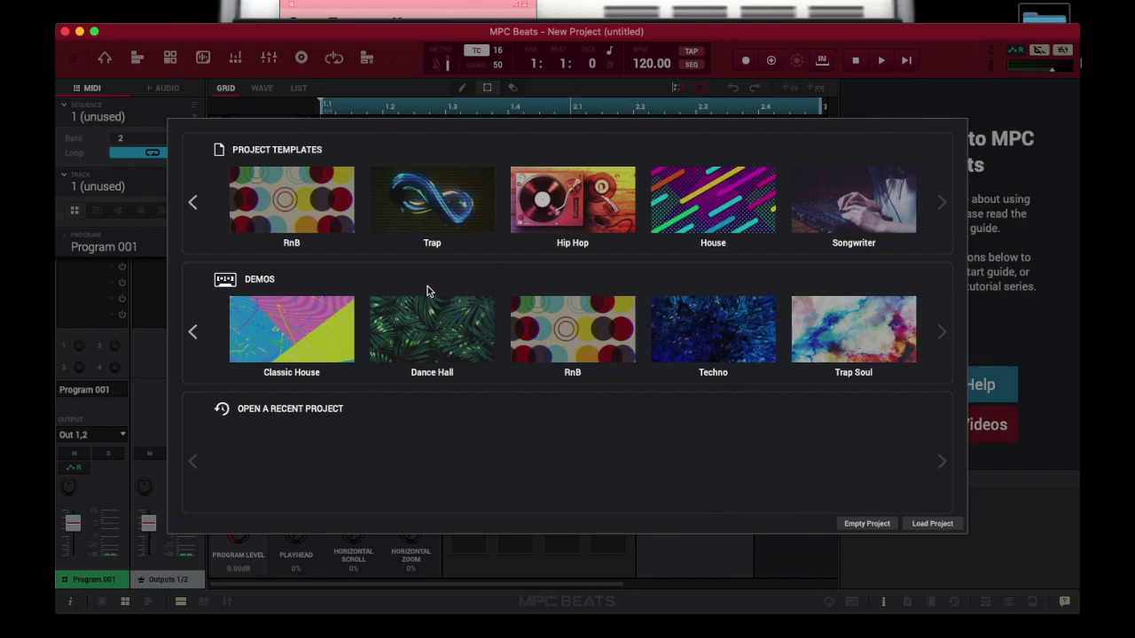
{"action": "left_click", "coordinate": [193, 209]}
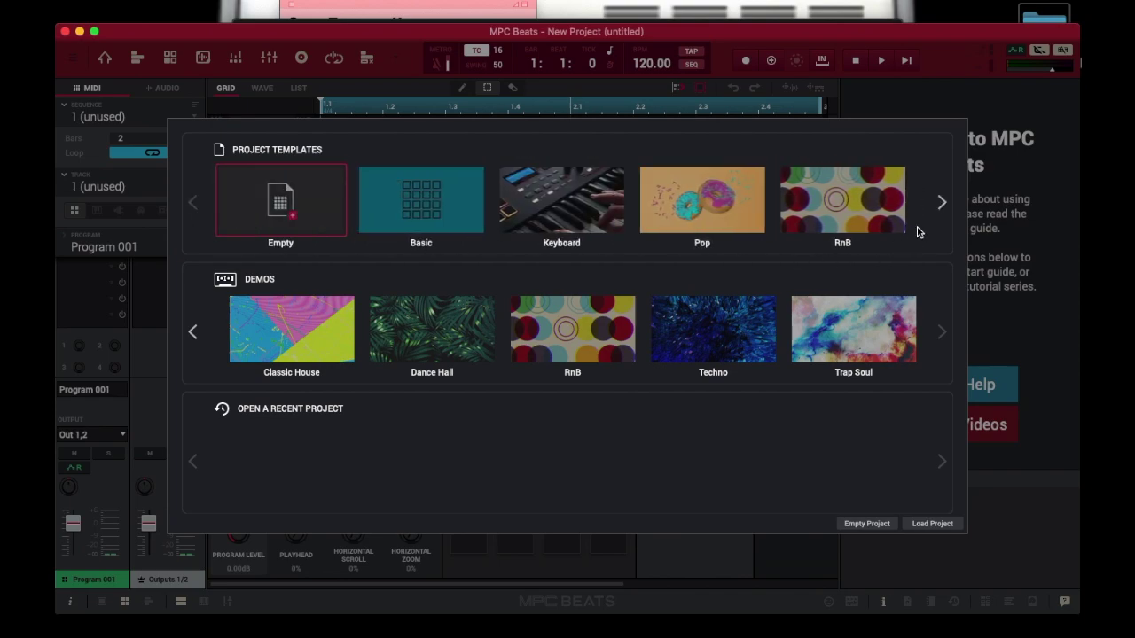
{"action": "left_click", "coordinate": [941, 204]}
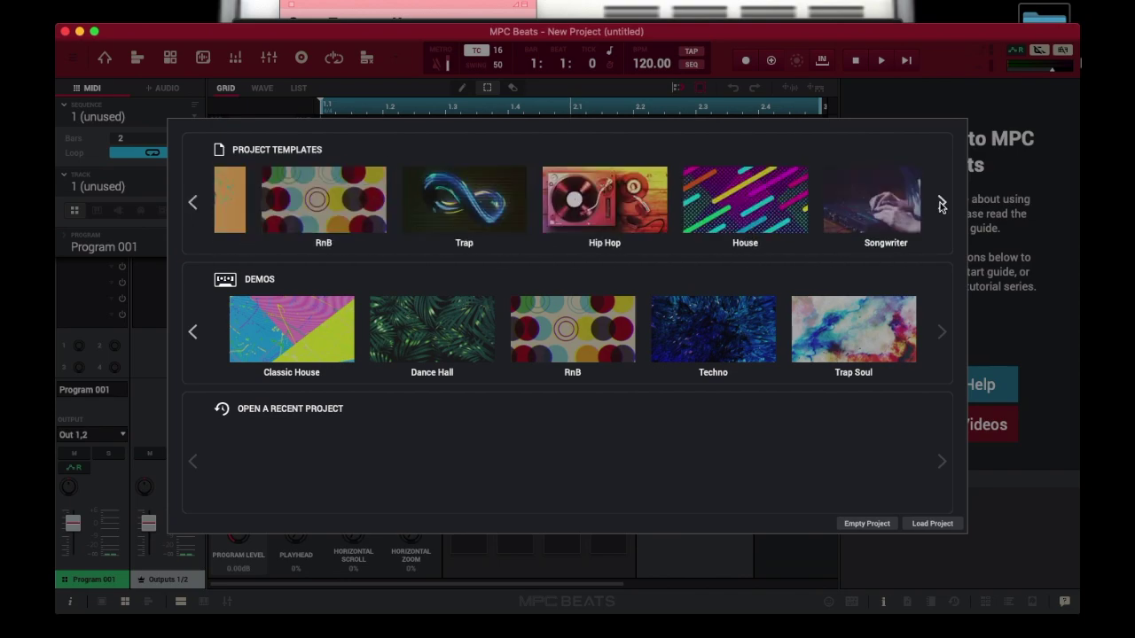
{"action": "left_click", "coordinate": [887, 227]}
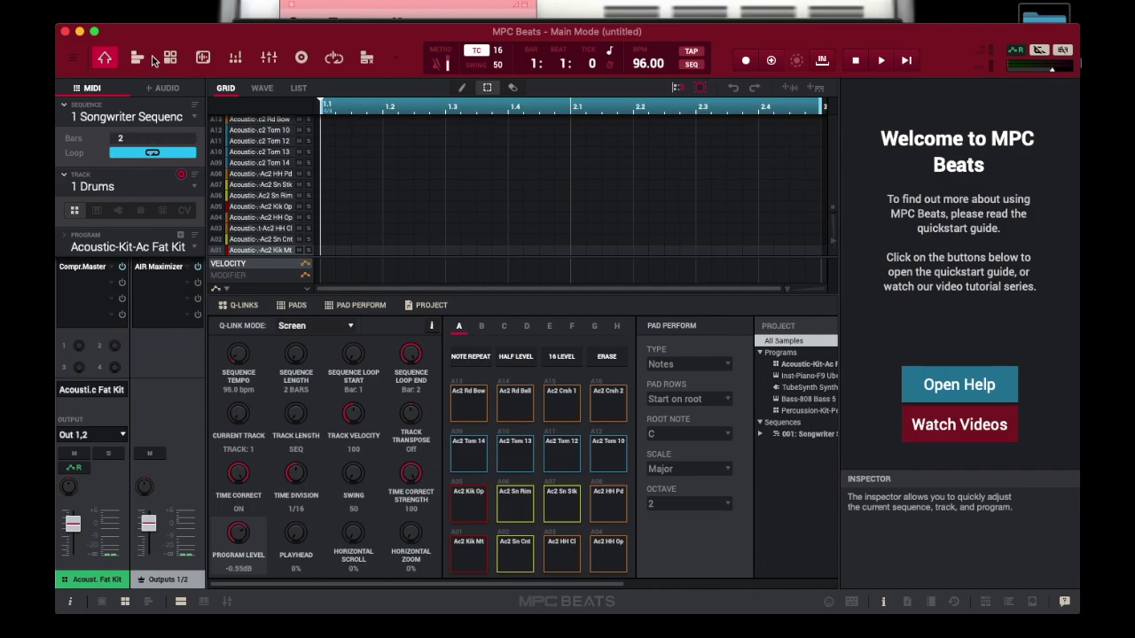
- Look through the project's Pad Mixer and Sample Edit modes, ending in Track View
{"action": "left_click", "coordinate": [235, 58]}
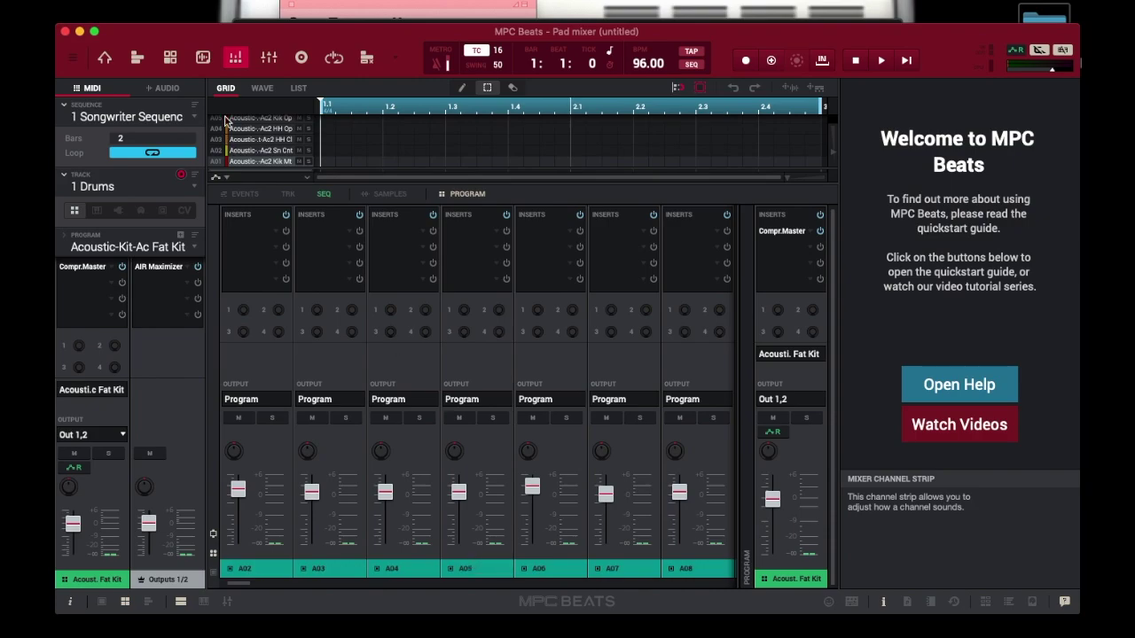
{"action": "left_click", "coordinate": [203, 58]}
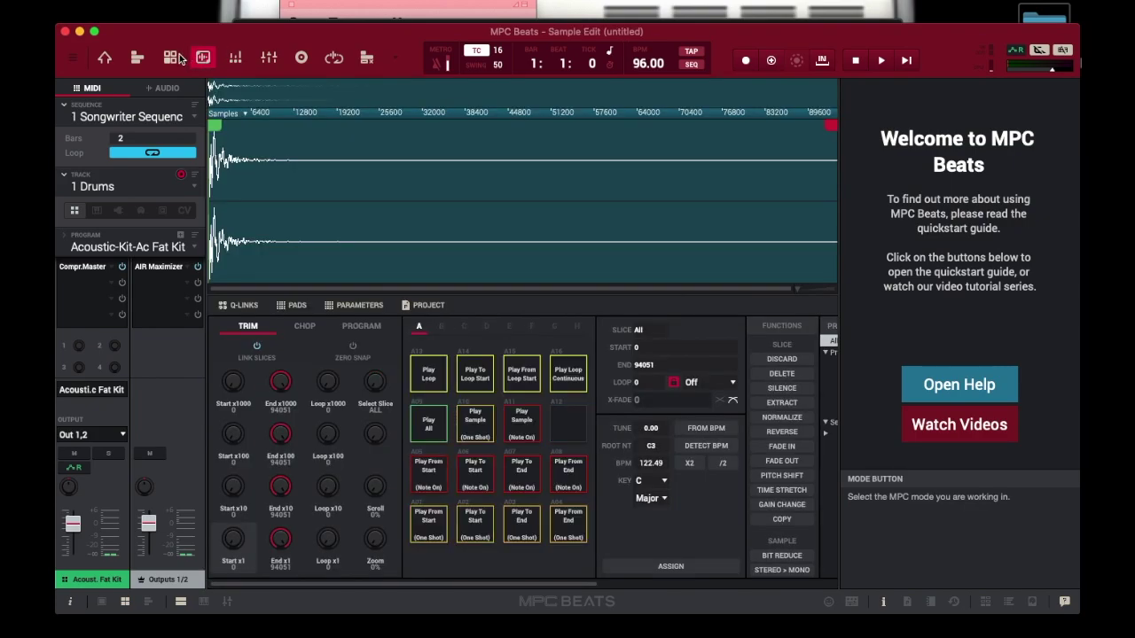
{"action": "left_click", "coordinate": [170, 58]}
{"action": "left_click", "coordinate": [138, 57]}
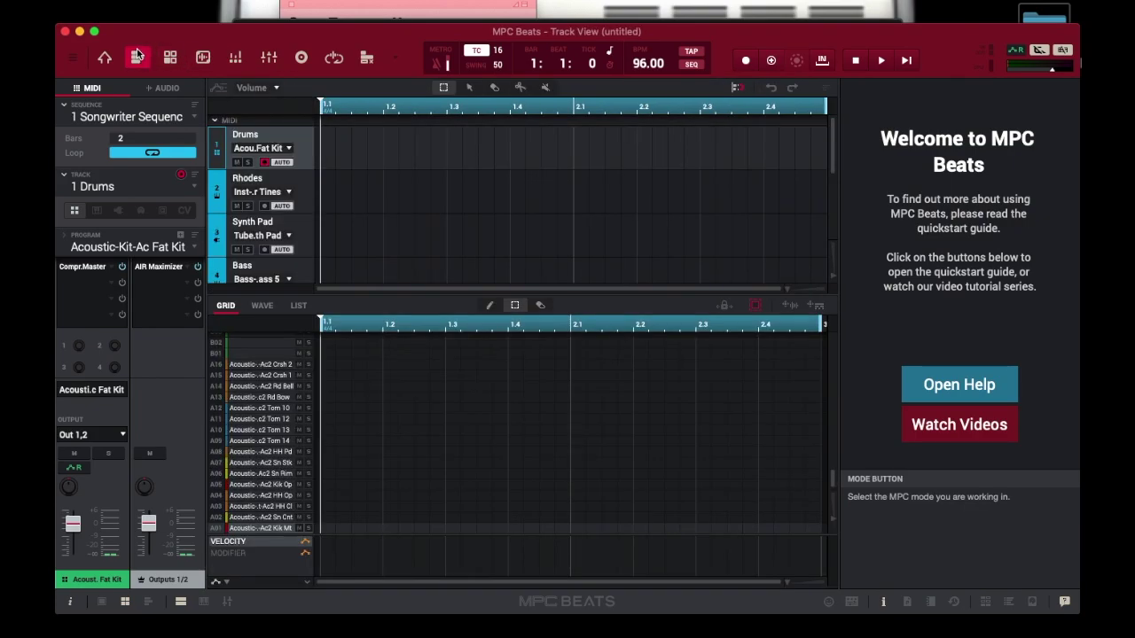
- Look through the Pad Mixer, Channel Mixer, Sampler, Looper and Track Mute modes, ending back in the Channel Mixer
{"action": "left_click", "coordinate": [236, 58]}
{"action": "left_click", "coordinate": [269, 58]}
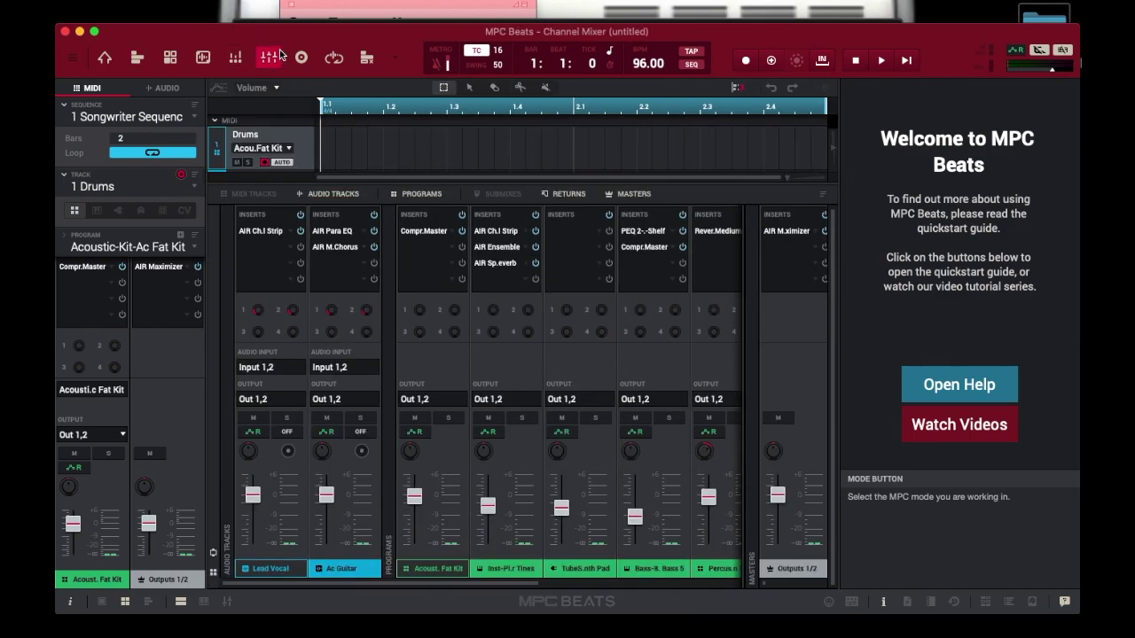
{"action": "left_click", "coordinate": [303, 59]}
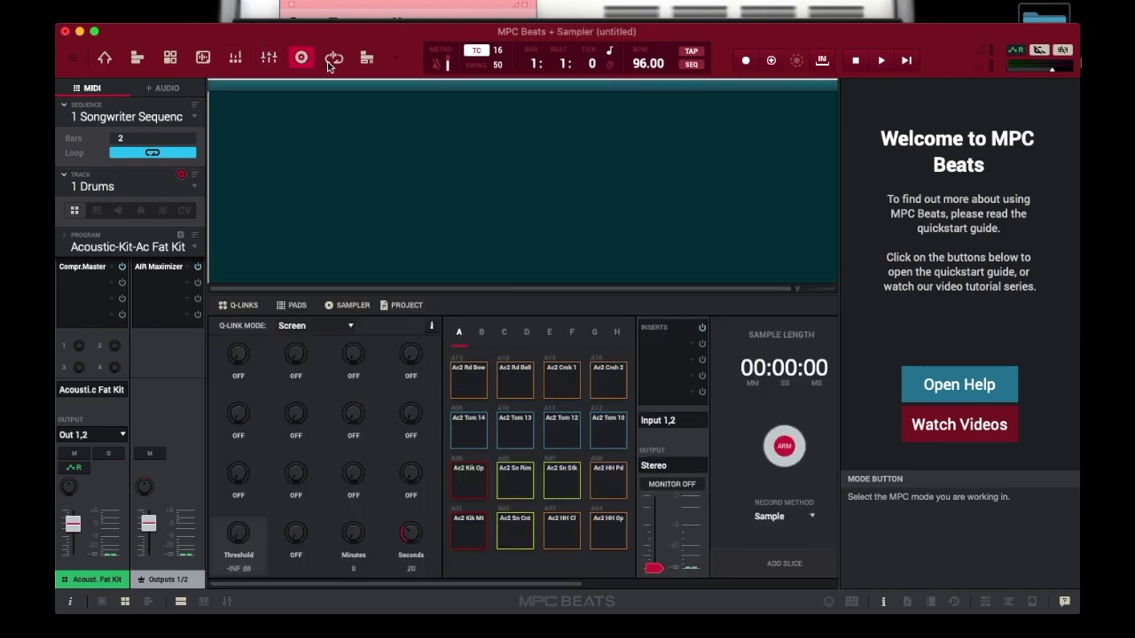
{"action": "left_click", "coordinate": [333, 58]}
{"action": "left_click", "coordinate": [366, 58]}
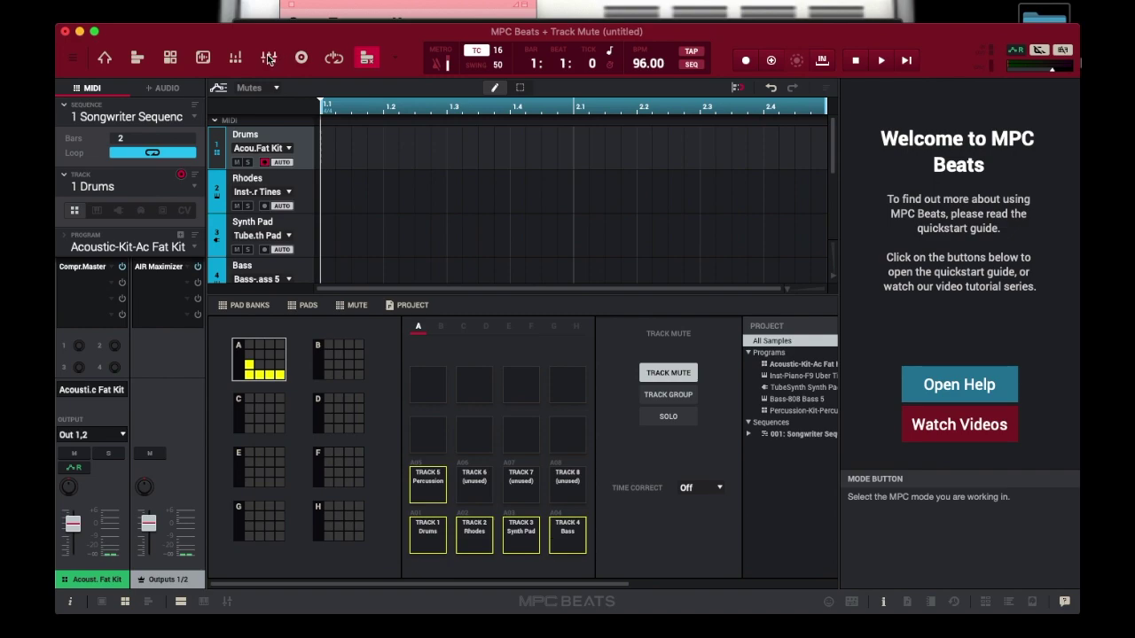
{"action": "left_click", "coordinate": [269, 58]}
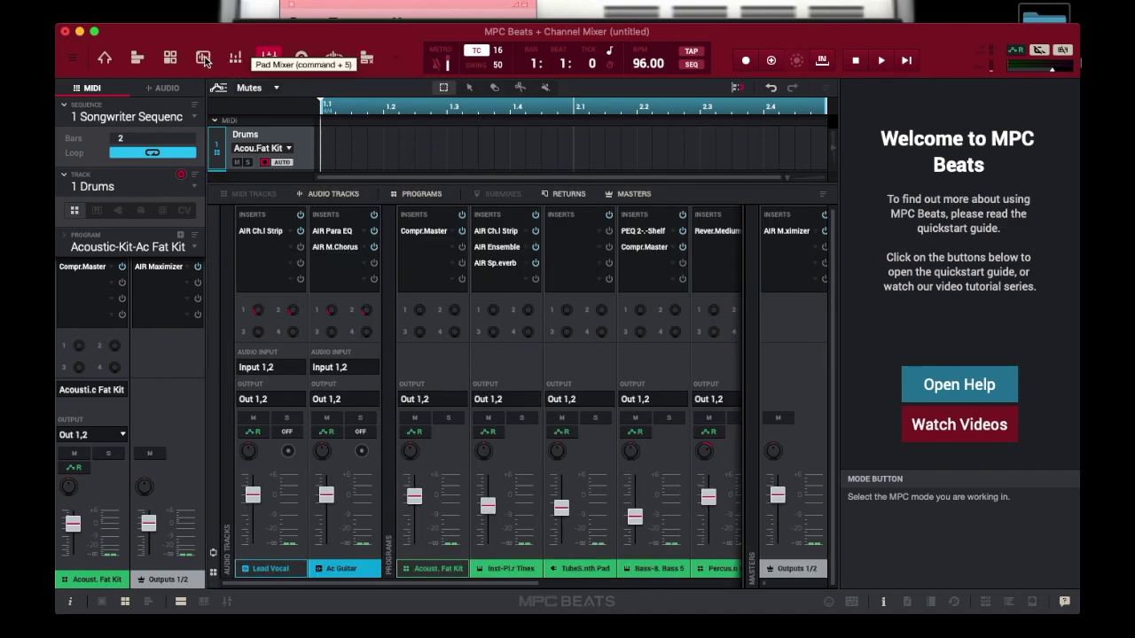
- Return to Main Mode and compare the audio track view with the MIDI track view
{"action": "left_click", "coordinate": [105, 58]}
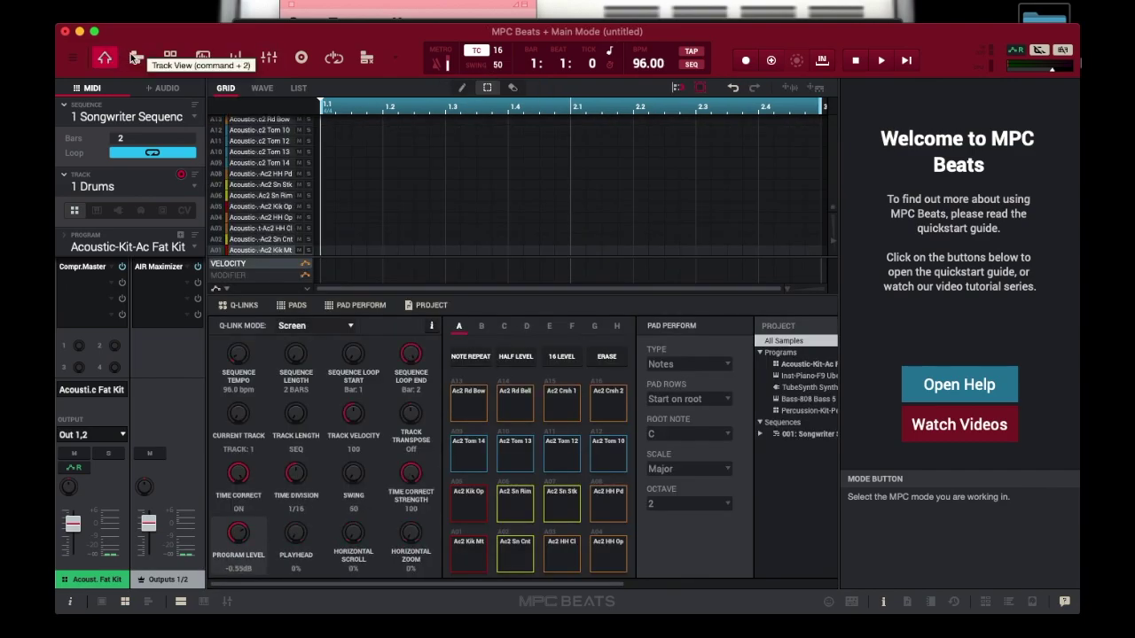
{"action": "left_click", "coordinate": [165, 90]}
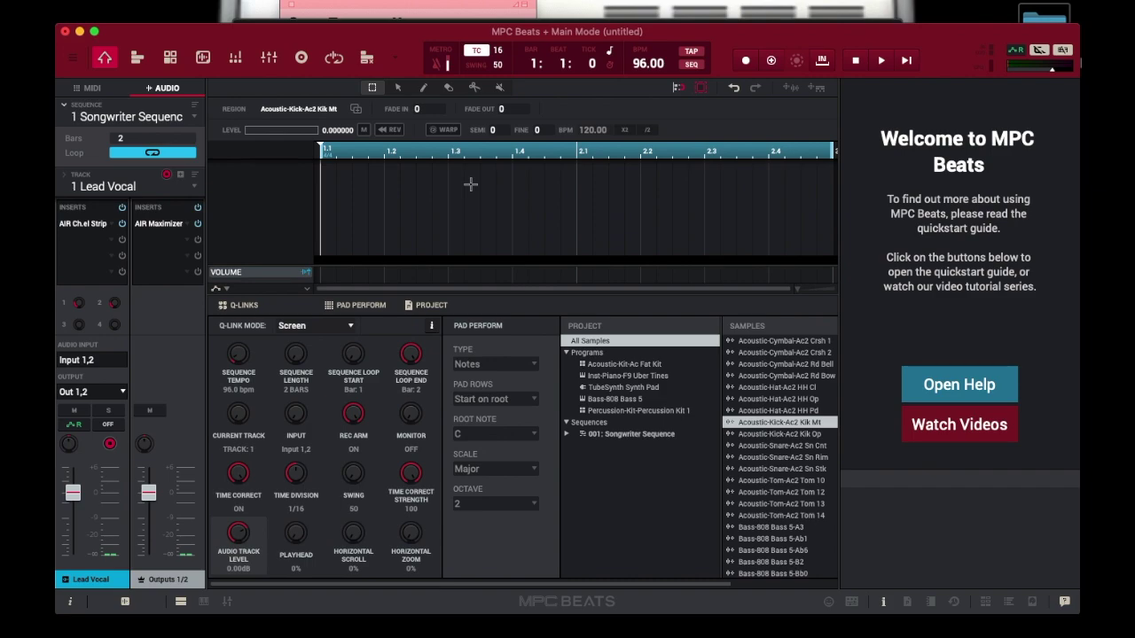
{"action": "left_click", "coordinate": [92, 89]}
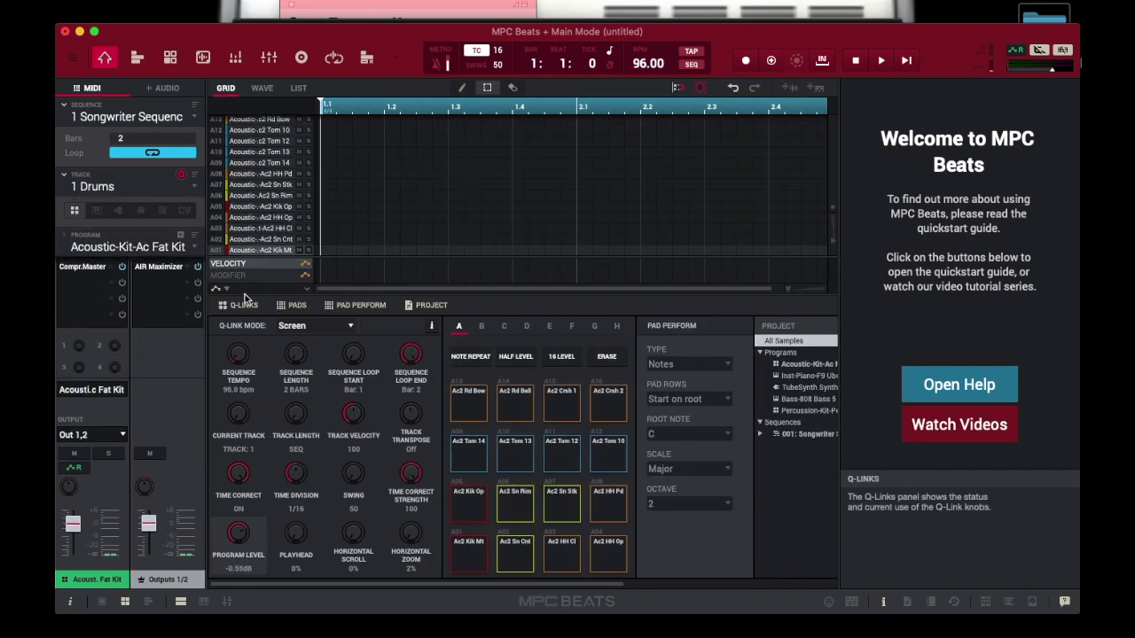
- View the project's acoustic kit, Inst-Piano-F9 Uber Tines and TubeSynth Synth Pad programs one after another
{"action": "left_click", "coordinate": [784, 364]}
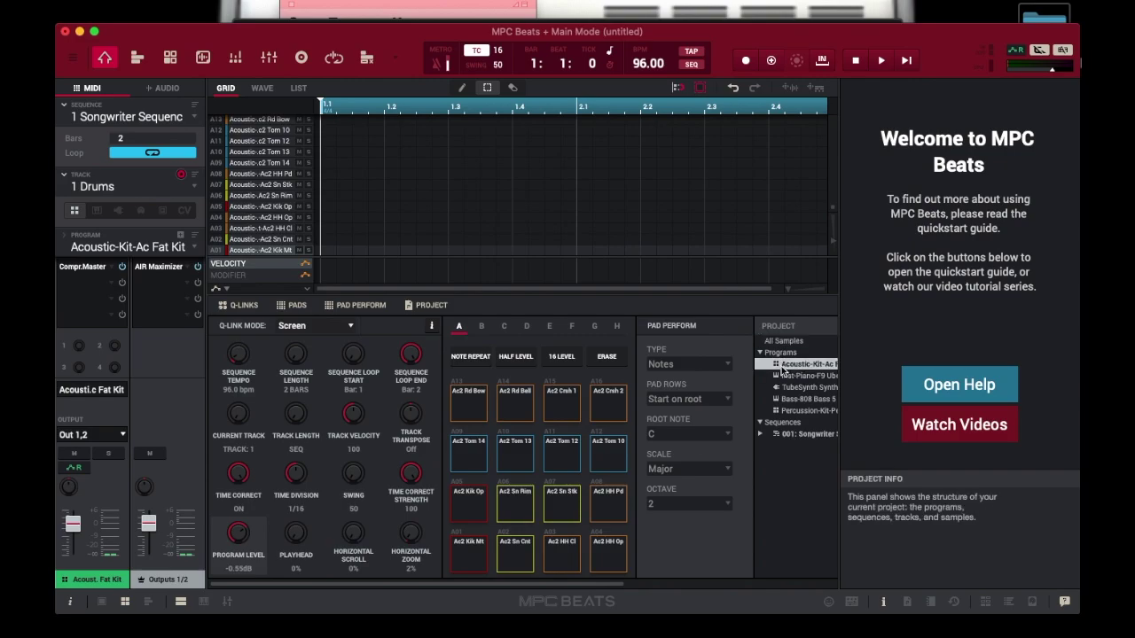
{"action": "left_click", "coordinate": [784, 376]}
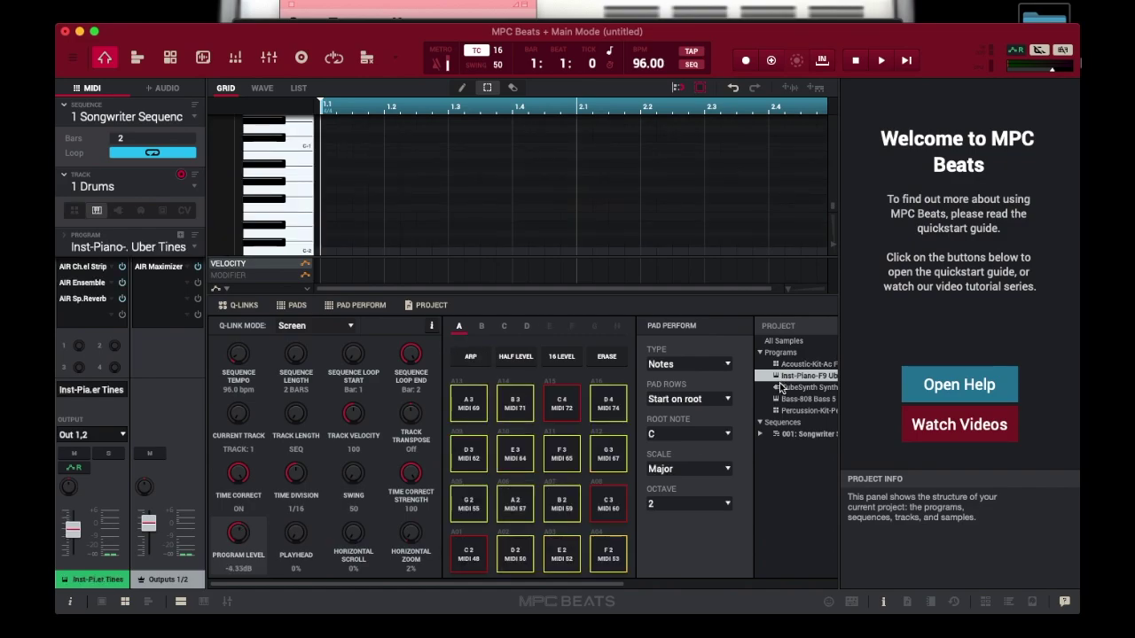
{"action": "left_click", "coordinate": [782, 390]}
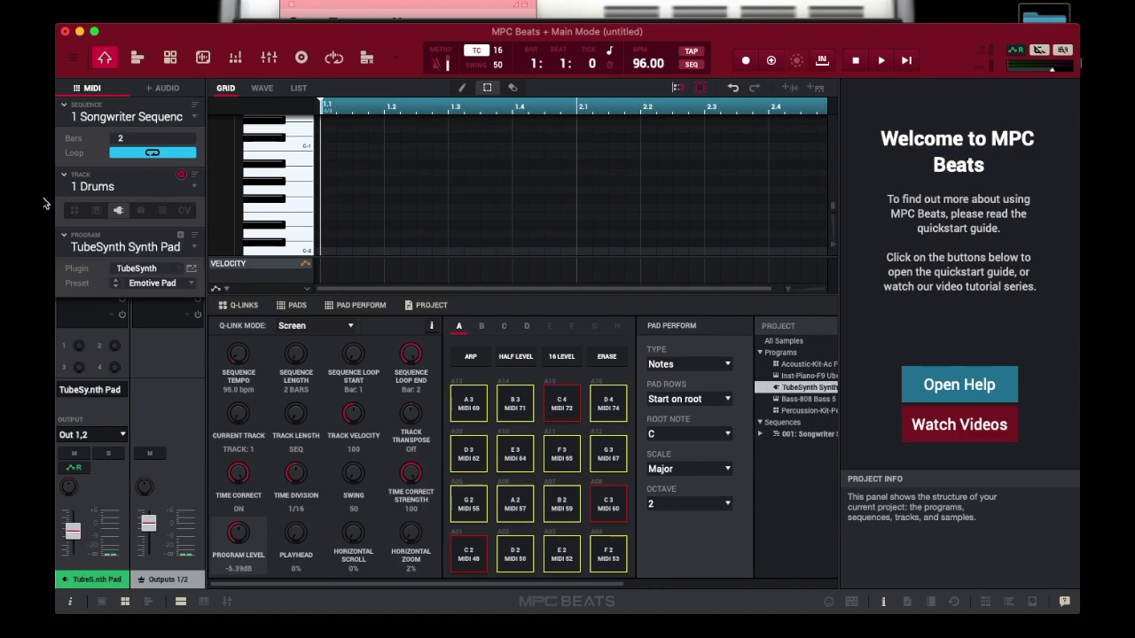
- Open the TubeSynth plugin window, check its parameter groups and settings, and close it
{"action": "left_click", "coordinate": [191, 270]}
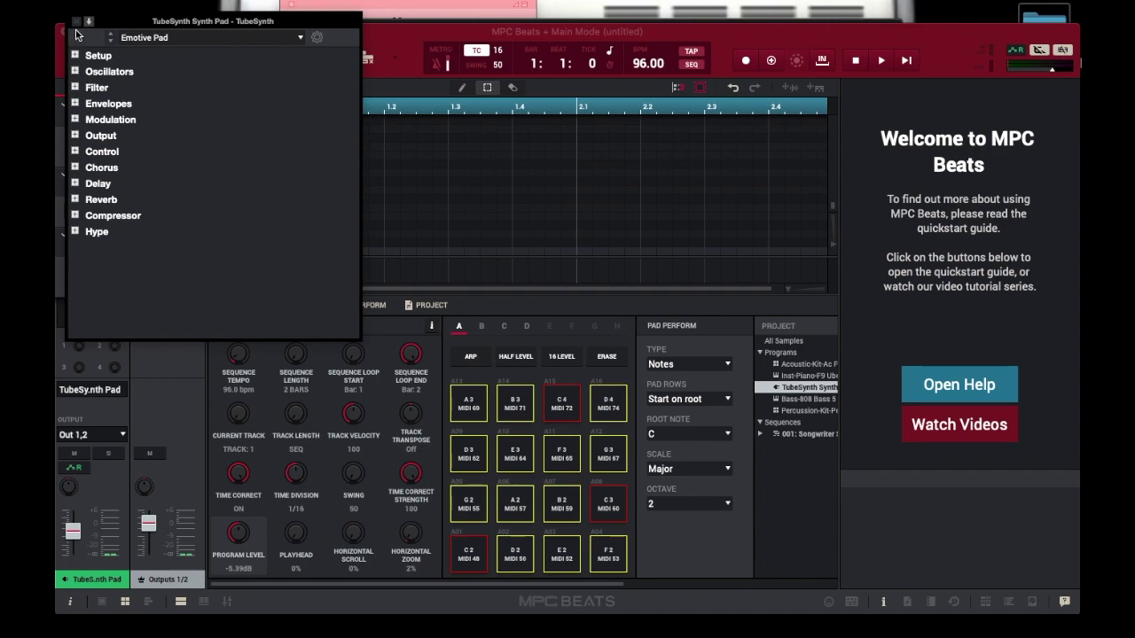
{"action": "left_click", "coordinate": [317, 39]}
{"action": "left_click", "coordinate": [316, 40]}
{"action": "left_click", "coordinate": [76, 21]}
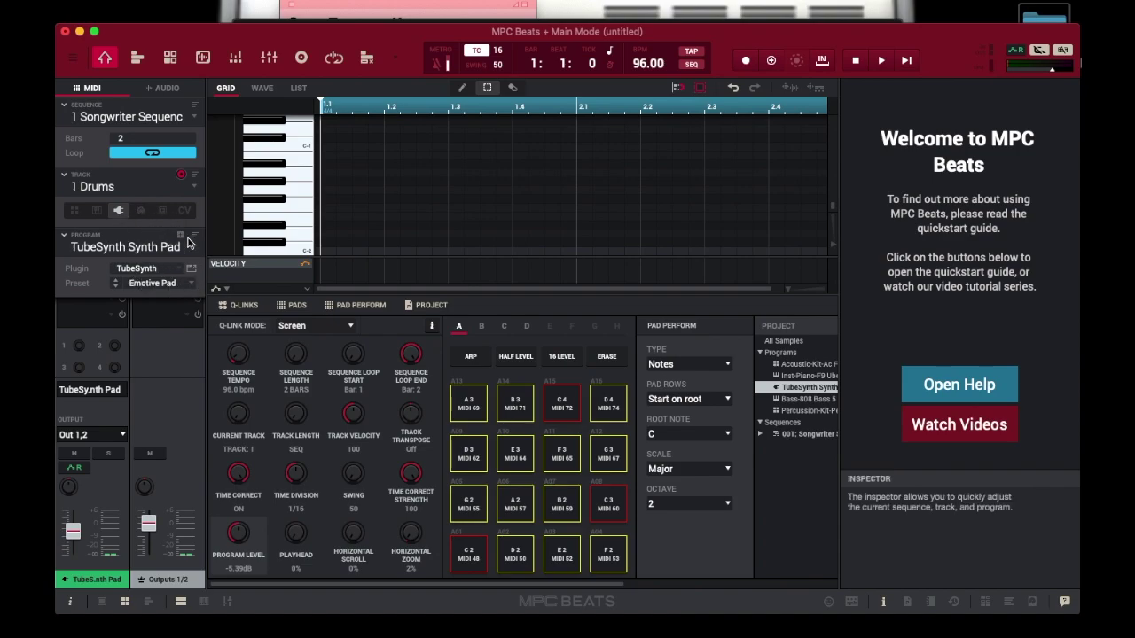
- View the Bass-808 Bass 5, percussion kit and acoustic kit programs, ending in the audio track view
{"action": "left_click", "coordinate": [787, 401]}
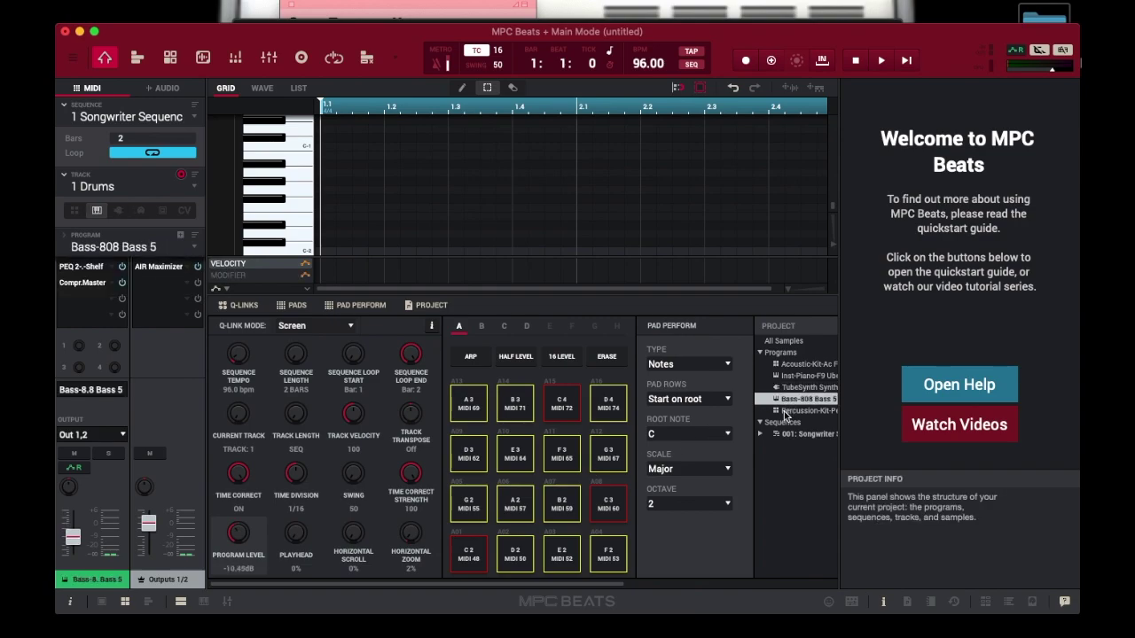
{"action": "left_click", "coordinate": [784, 411]}
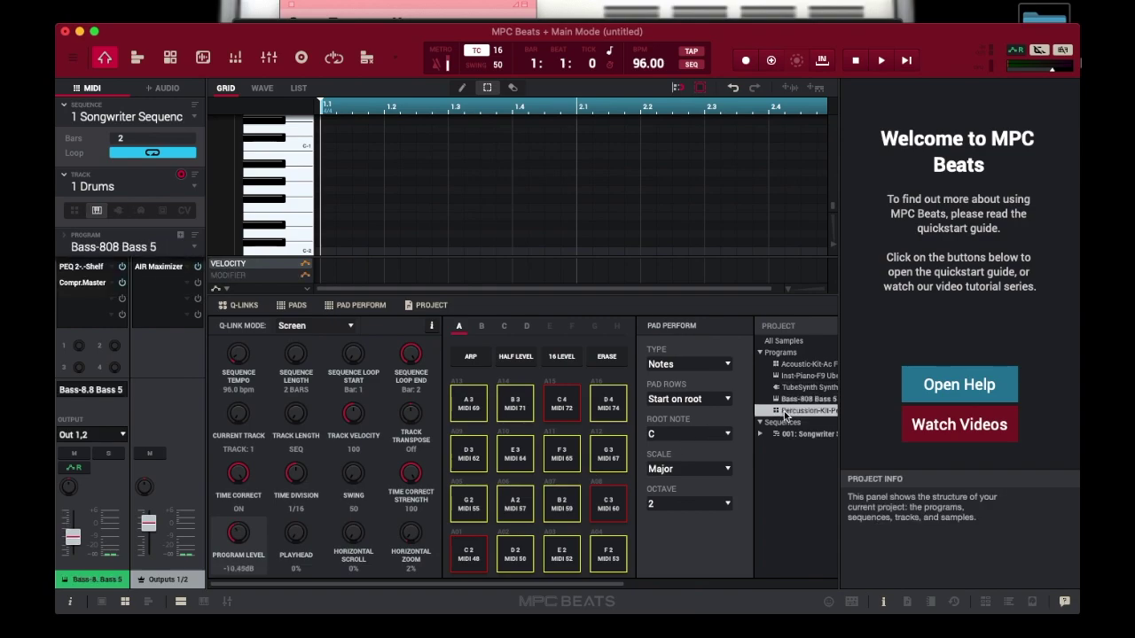
{"action": "left_click", "coordinate": [787, 367]}
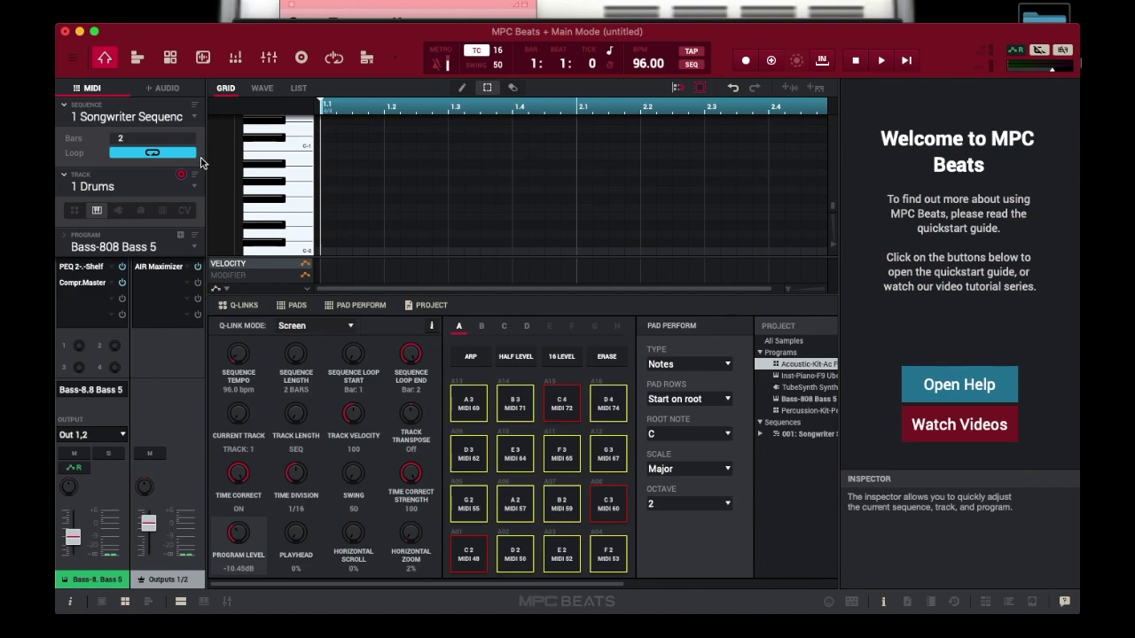
{"action": "left_click", "coordinate": [163, 89]}
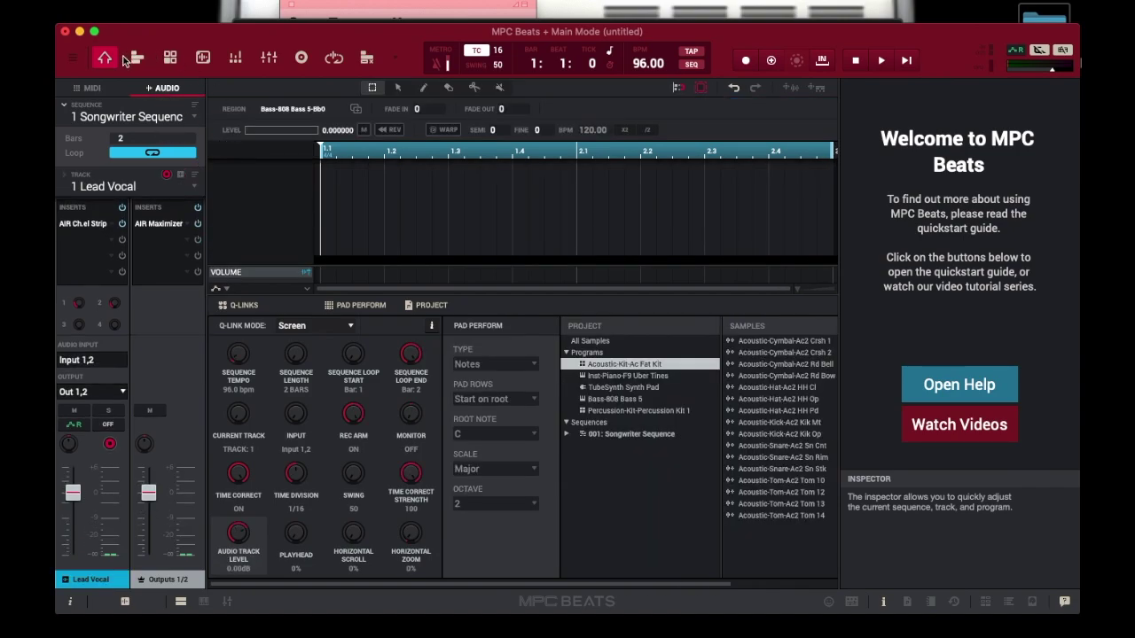
- Examine the full list of effects and instruments in the Plugin Manager and close it
{"action": "left_click", "coordinate": [75, 58]}
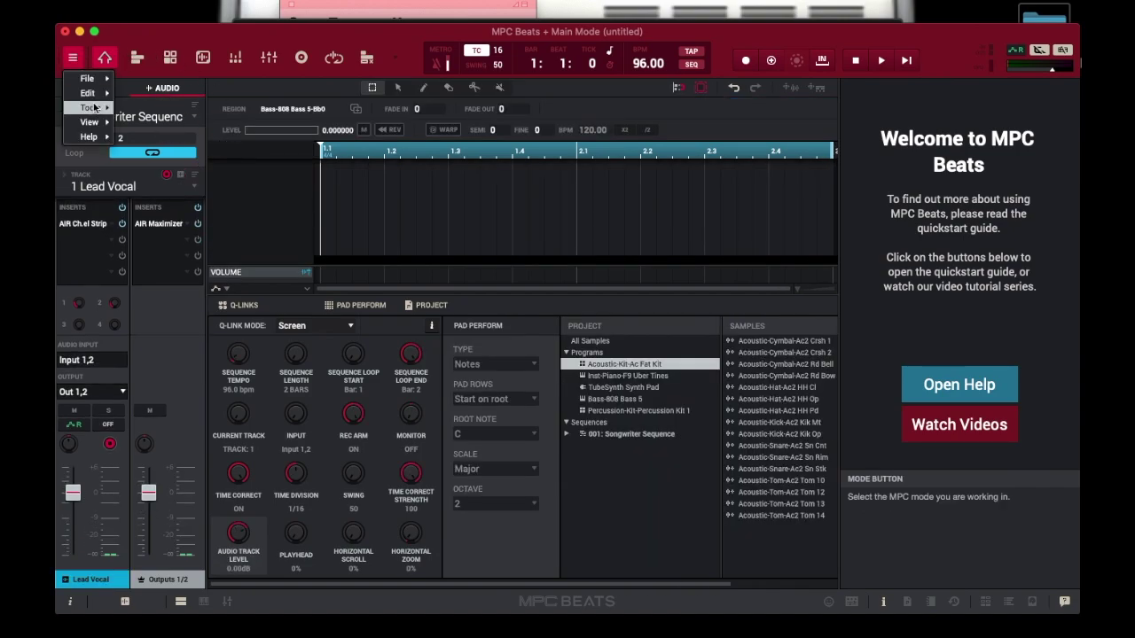
{"action": "mouse_move", "coordinate": [89, 79]}
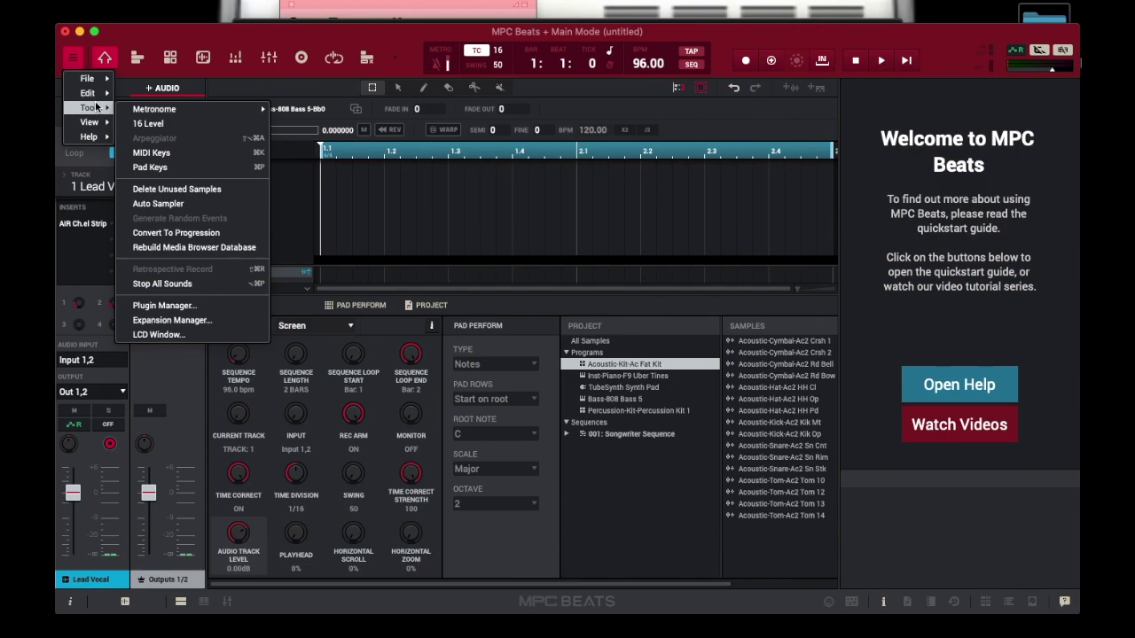
{"action": "left_click", "coordinate": [188, 306]}
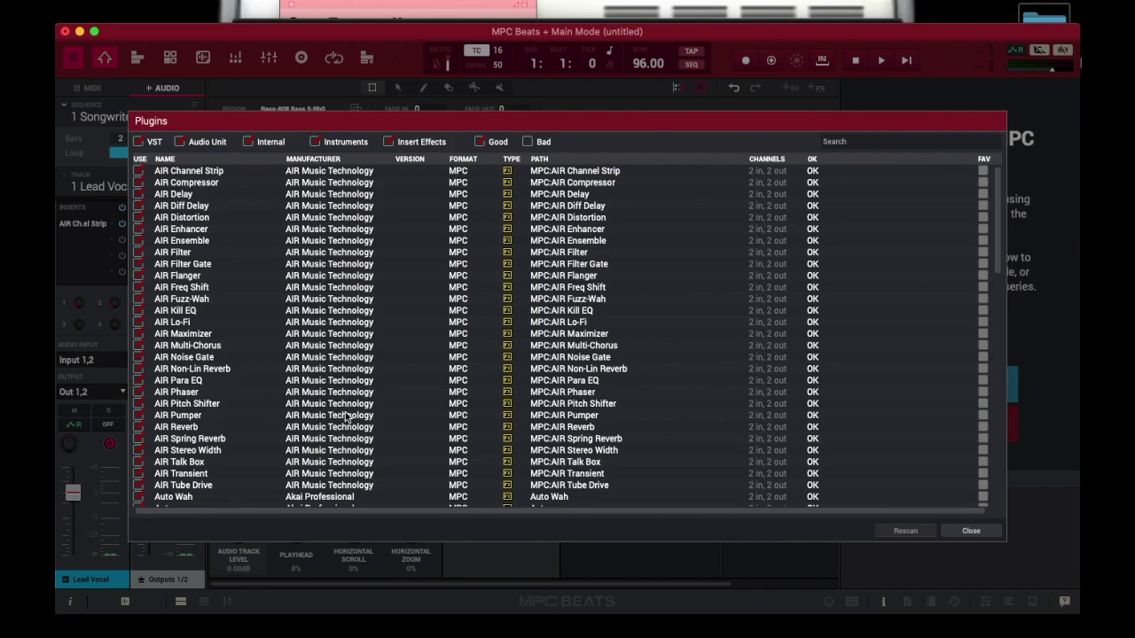
{"action": "scroll", "coordinate": [347, 419], "scroll_direction": "down", "scroll_amount": 10}
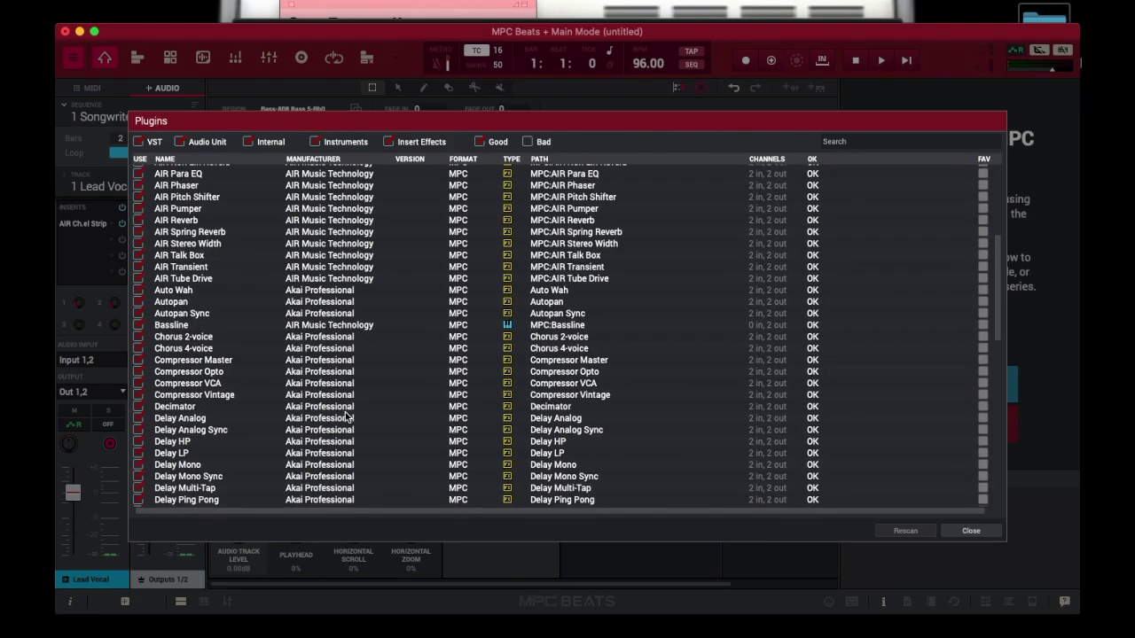
{"action": "scroll", "coordinate": [348, 416], "scroll_direction": "down", "scroll_amount": 11}
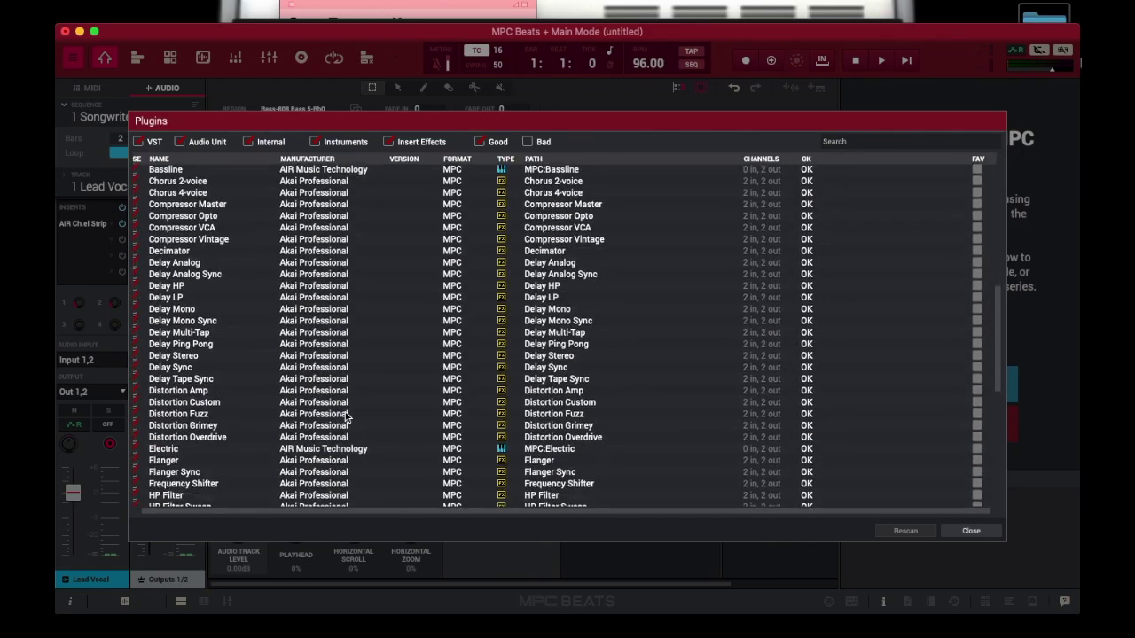
{"action": "scroll", "coordinate": [347, 419], "scroll_direction": "down", "scroll_amount": 10}
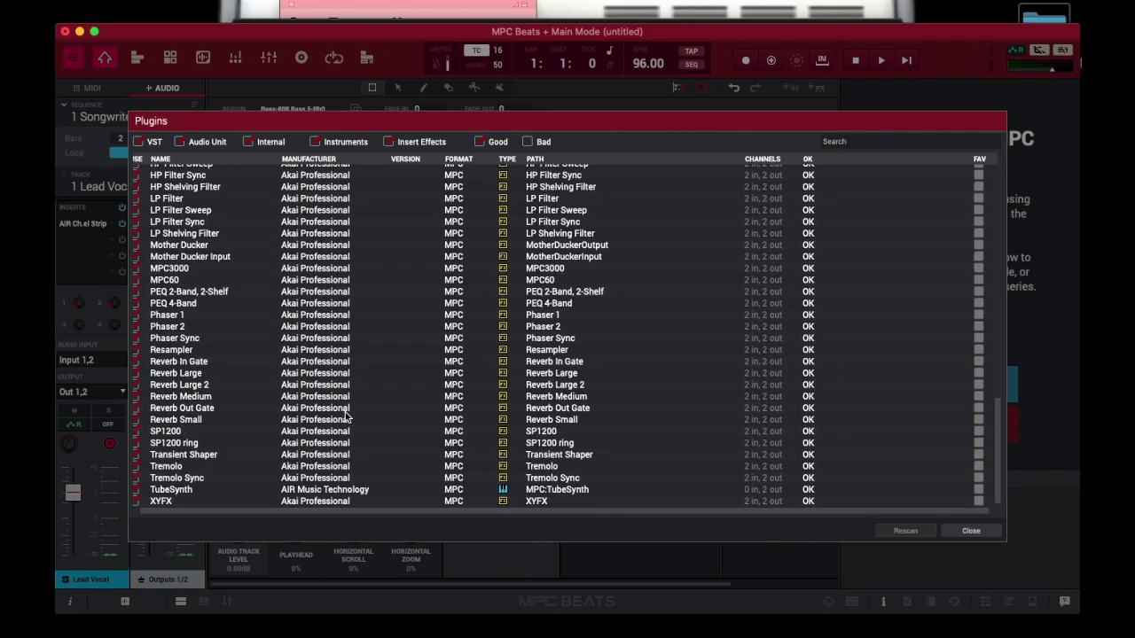
{"action": "scroll", "coordinate": [348, 416], "scroll_direction": "up", "scroll_amount": 20}
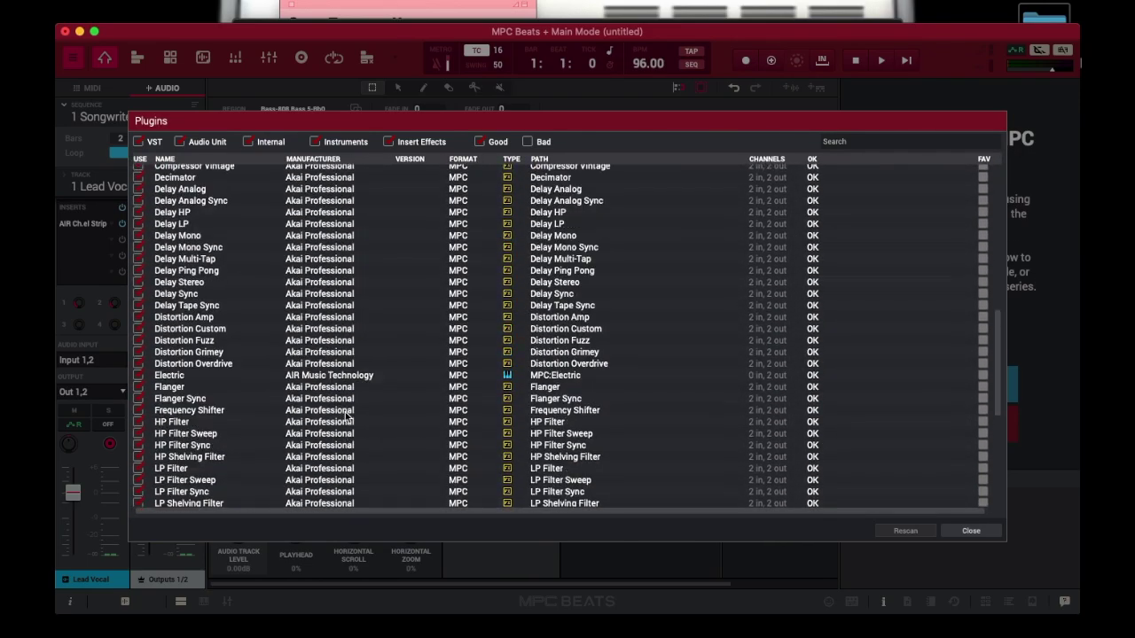
{"action": "scroll", "coordinate": [348, 416], "scroll_direction": "up", "scroll_amount": 9}
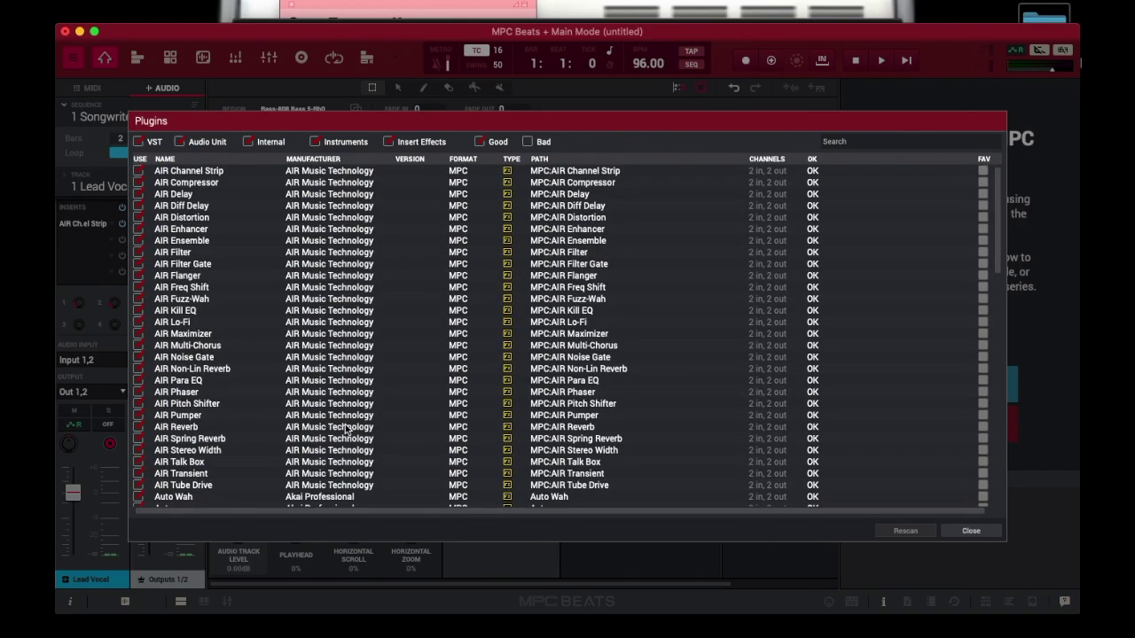
{"action": "scroll", "coordinate": [805, 272], "scroll_direction": "down", "scroll_amount": 1}
{"action": "scroll", "coordinate": [805, 272], "scroll_direction": "down", "scroll_amount": 20}
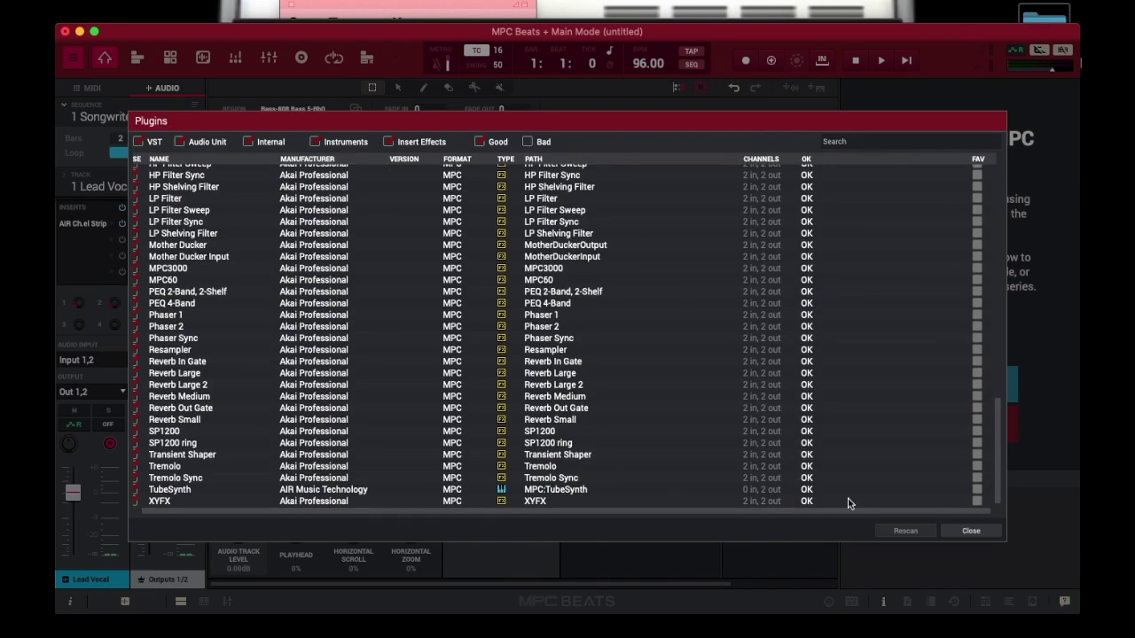
{"action": "left_click", "coordinate": [971, 530]}
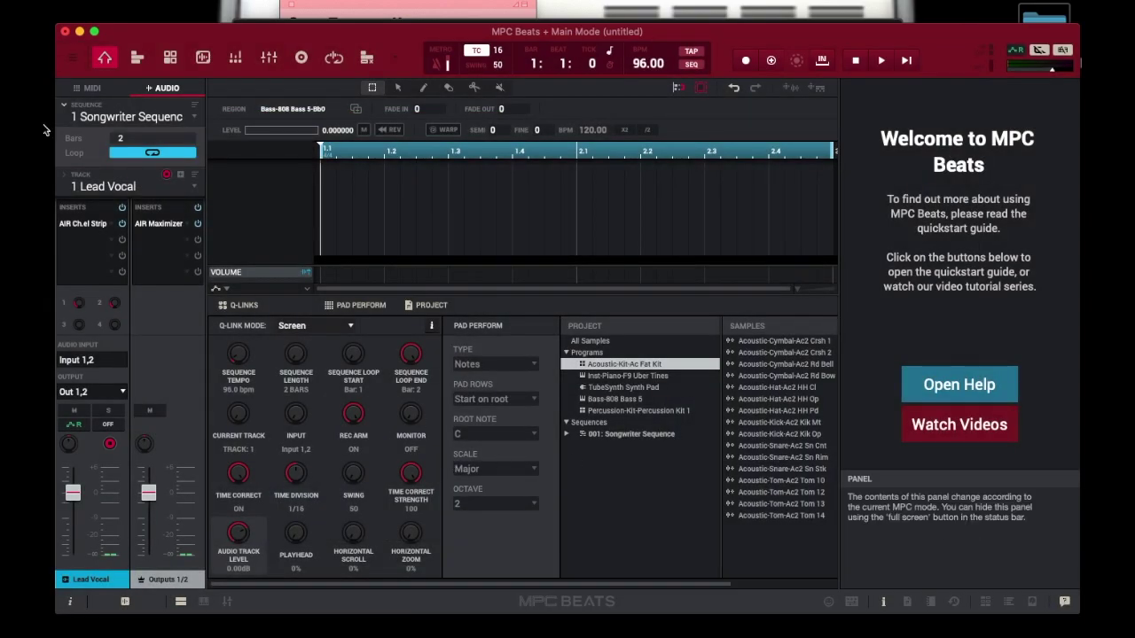
- Review the installed expansions in the Expansion Manager and close it
{"action": "left_click", "coordinate": [72, 58]}
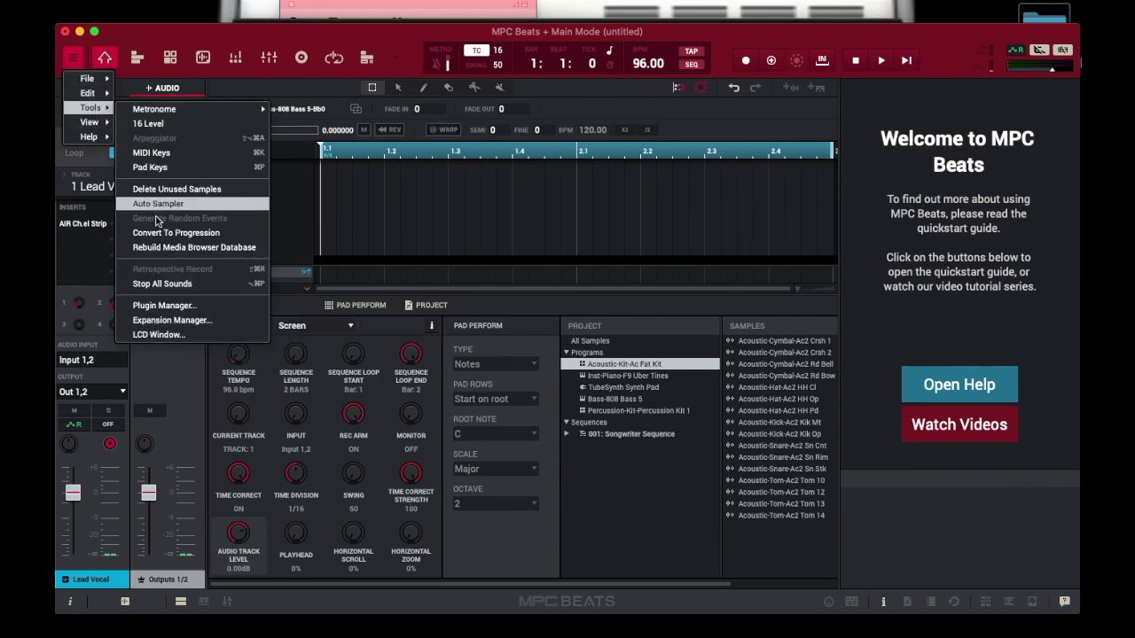
{"action": "left_click", "coordinate": [162, 320]}
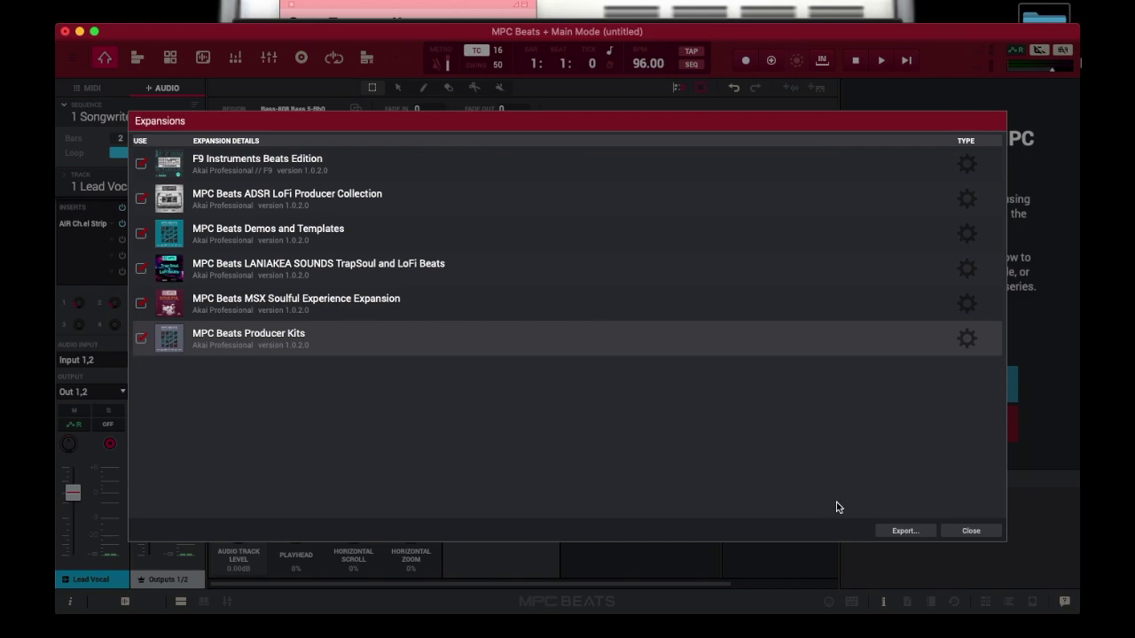
{"action": "left_click", "coordinate": [971, 531]}
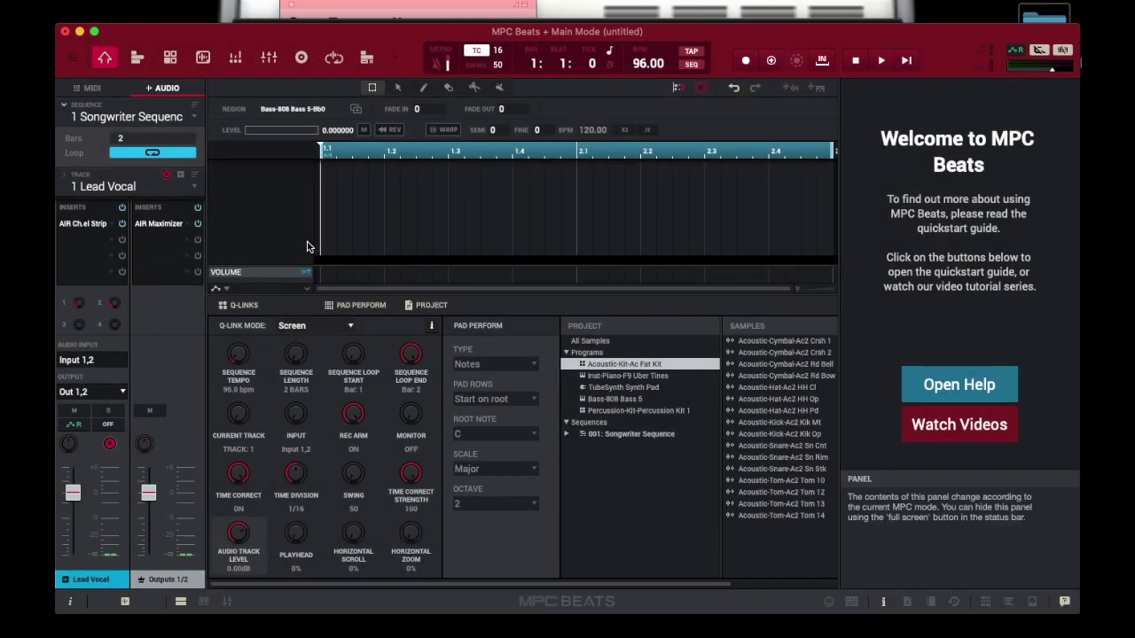
- Display the LCD Window for the Songwriter sequence and try its previous-track control
{"action": "left_click", "coordinate": [74, 61]}
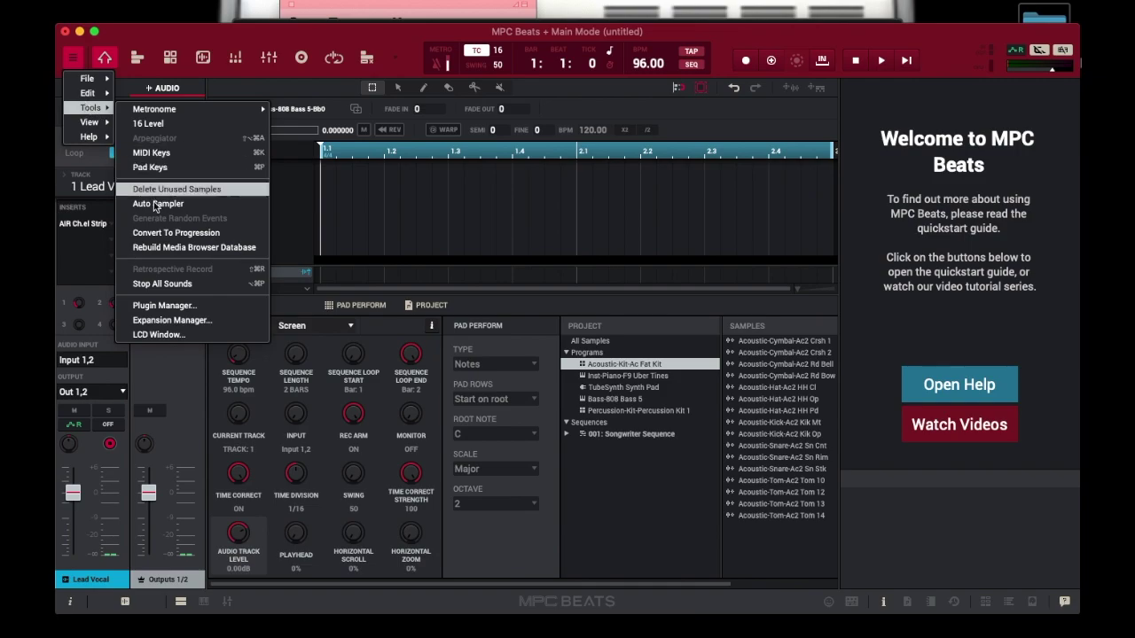
{"action": "left_click", "coordinate": [182, 334]}
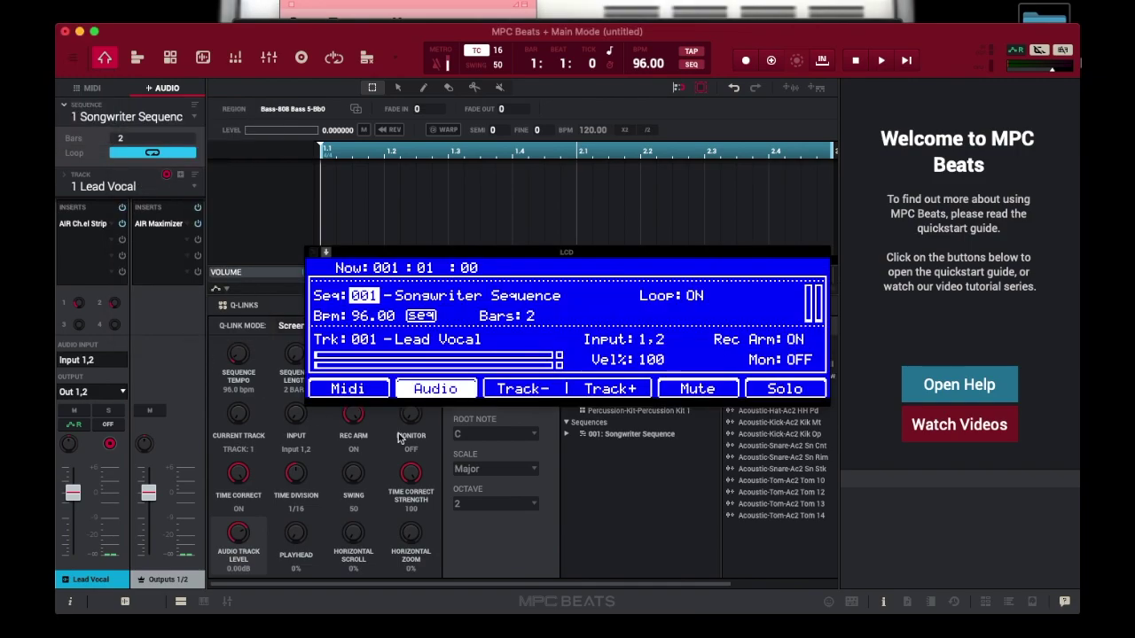
{"action": "left_click", "coordinate": [517, 393]}
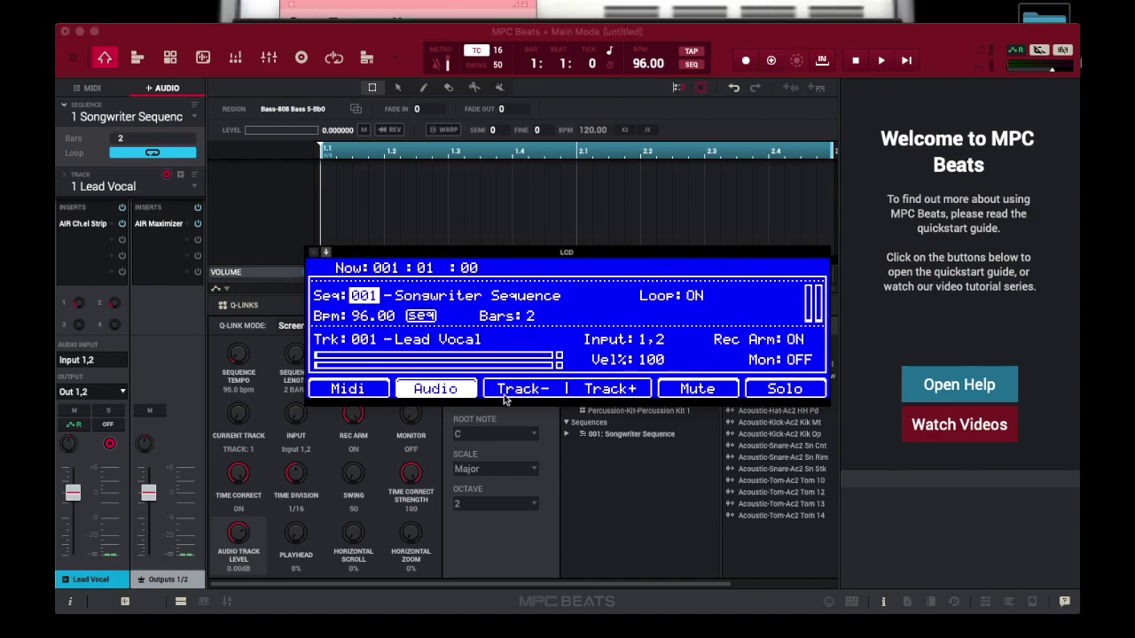
- Leave the Songwriter project, reopen MPC Beats from the MPK mini software and start a project from the Empty template
{"action": "left_click", "coordinate": [561, 461]}
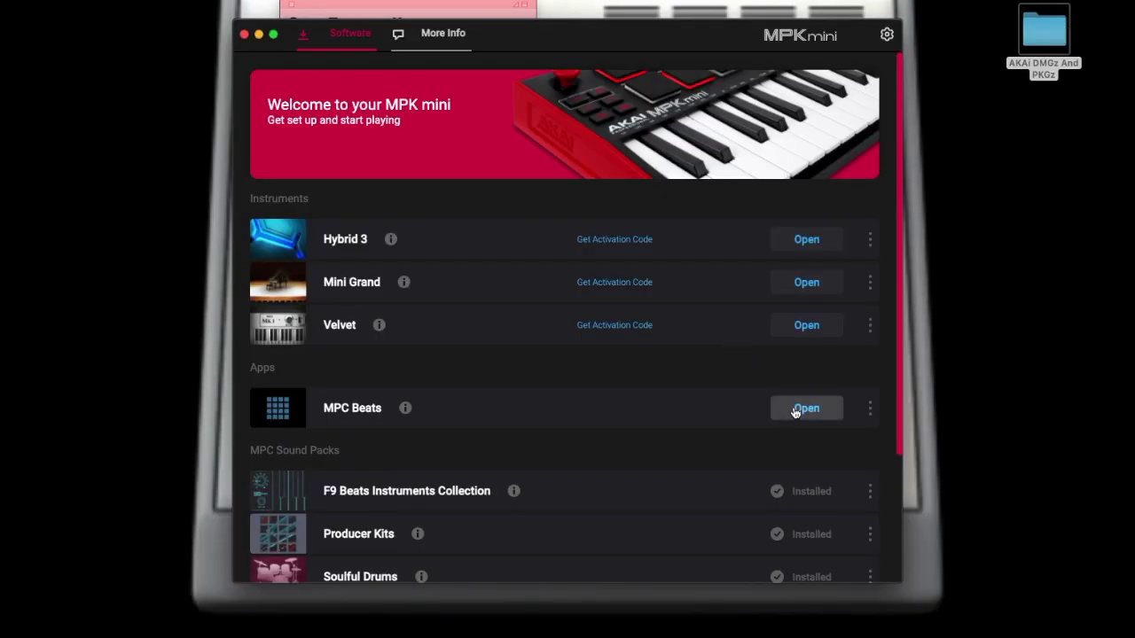
{"action": "left_click", "coordinate": [796, 409]}
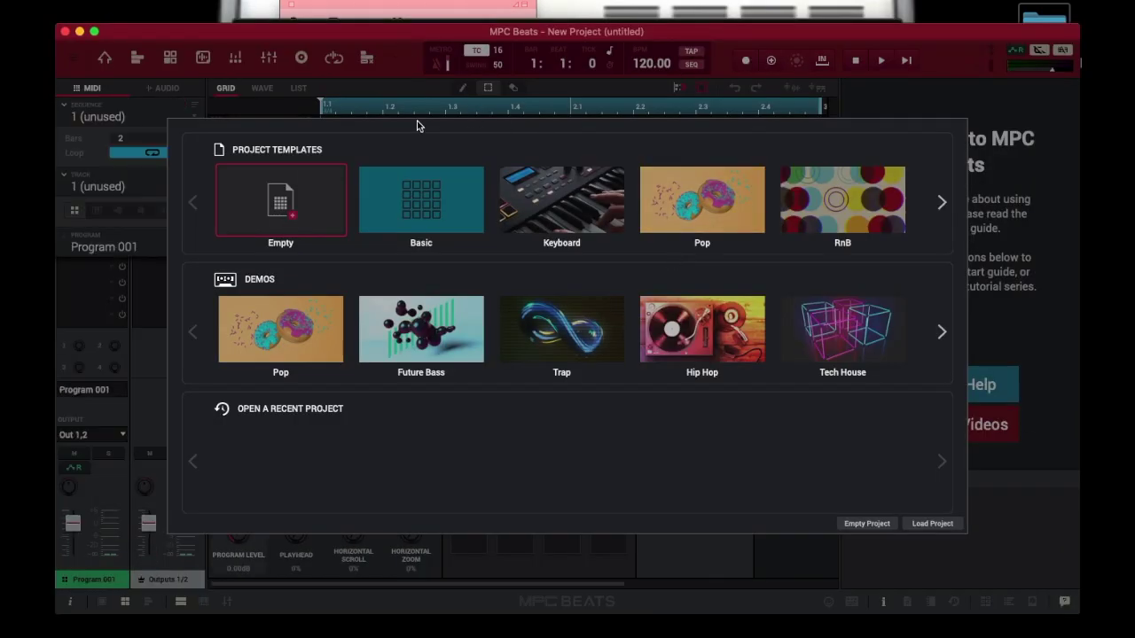
{"action": "left_click", "coordinate": [279, 202]}
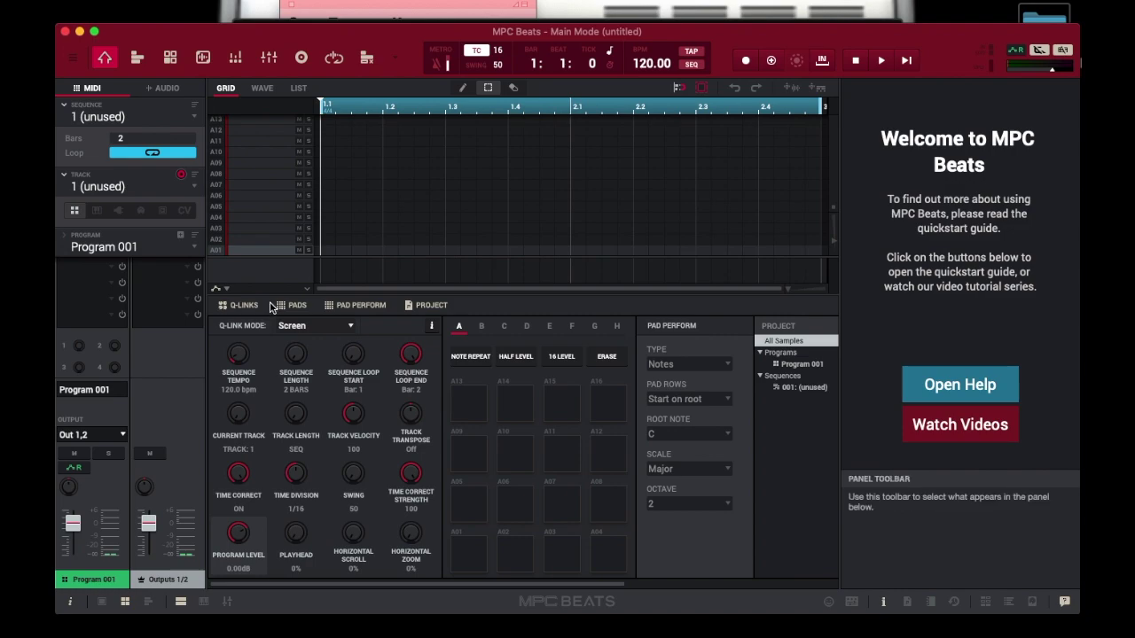
- Make Track 01 a plugin track, check the MPC instruments available for its program, and close the list
{"action": "left_click", "coordinate": [120, 213]}
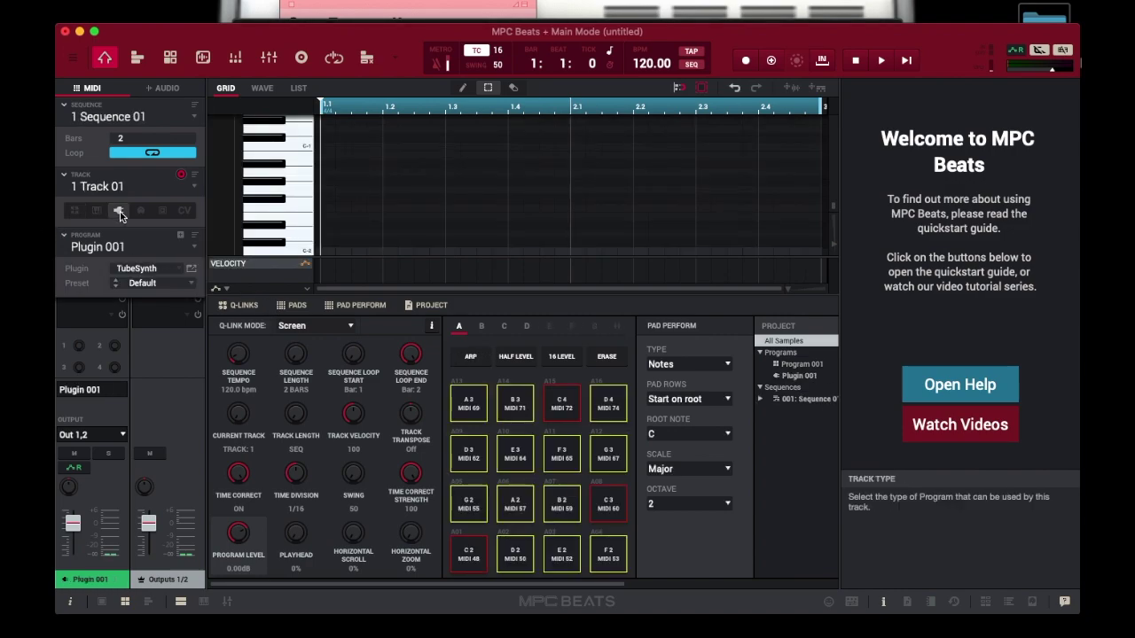
{"action": "left_click", "coordinate": [179, 271]}
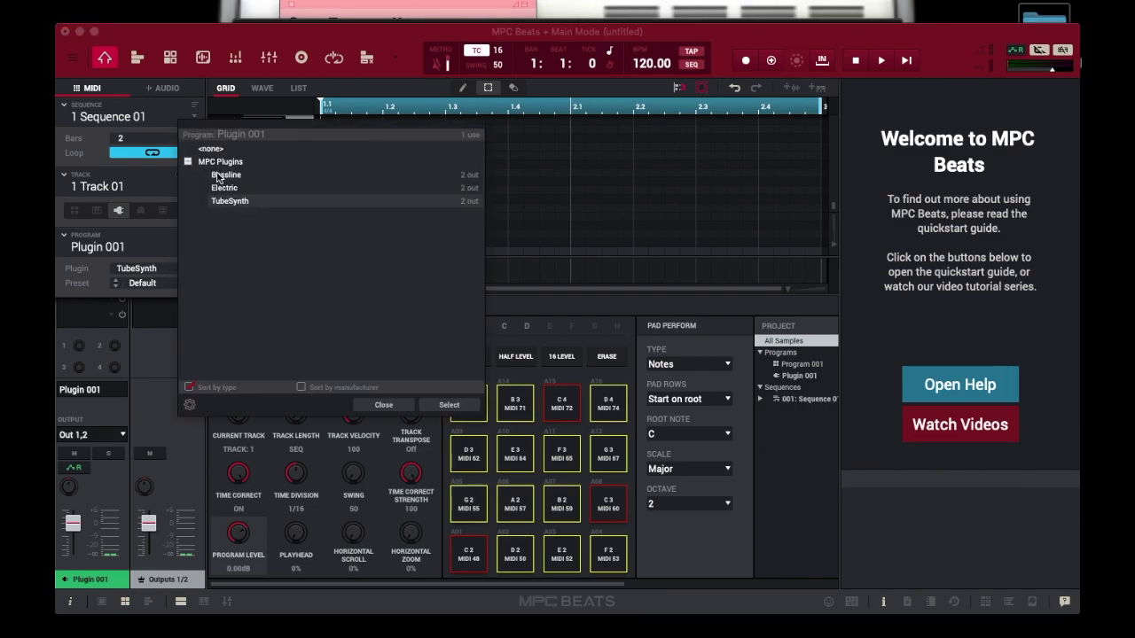
{"action": "left_click", "coordinate": [187, 163]}
{"action": "left_click", "coordinate": [186, 164]}
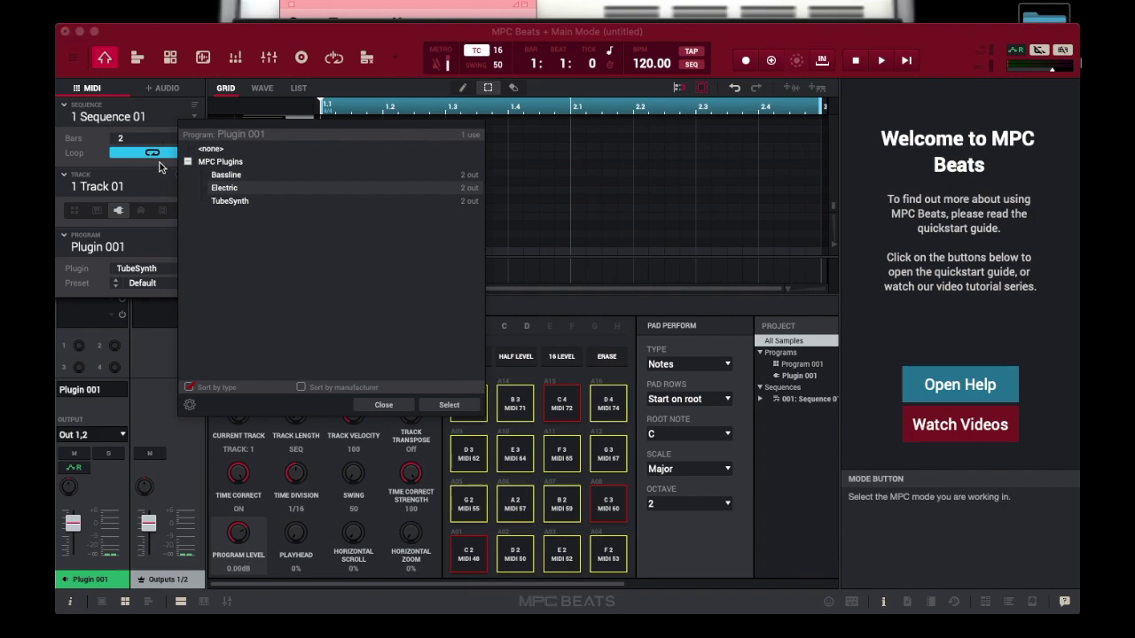
{"action": "left_click", "coordinate": [380, 401]}
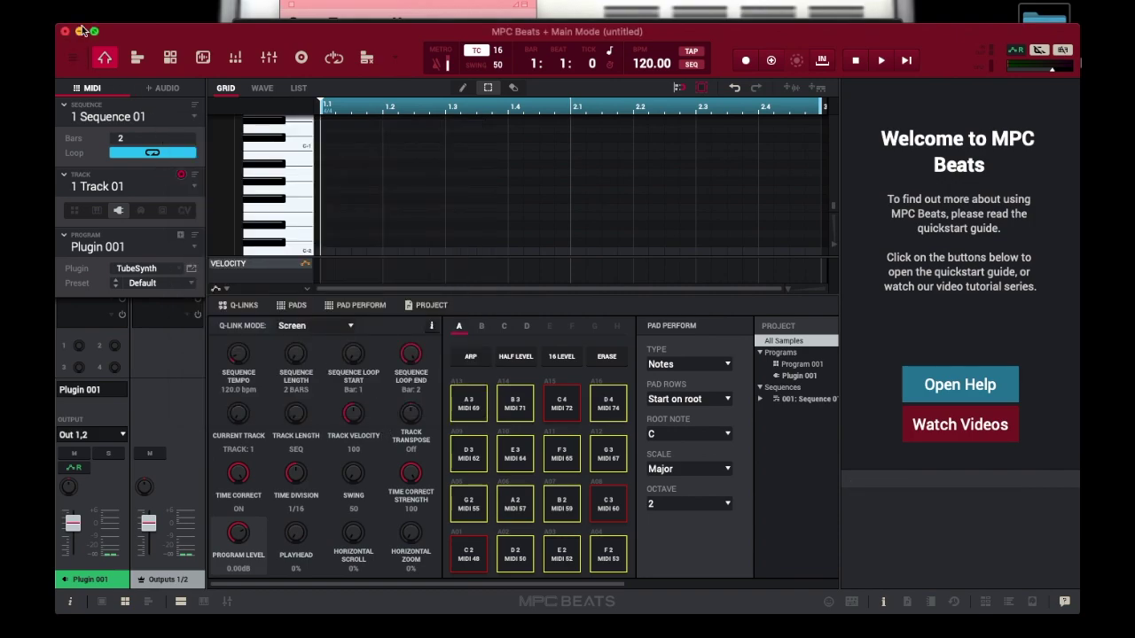
- Look through the complete plugin list in the Plugin Manager and close it
{"action": "left_click", "coordinate": [72, 61]}
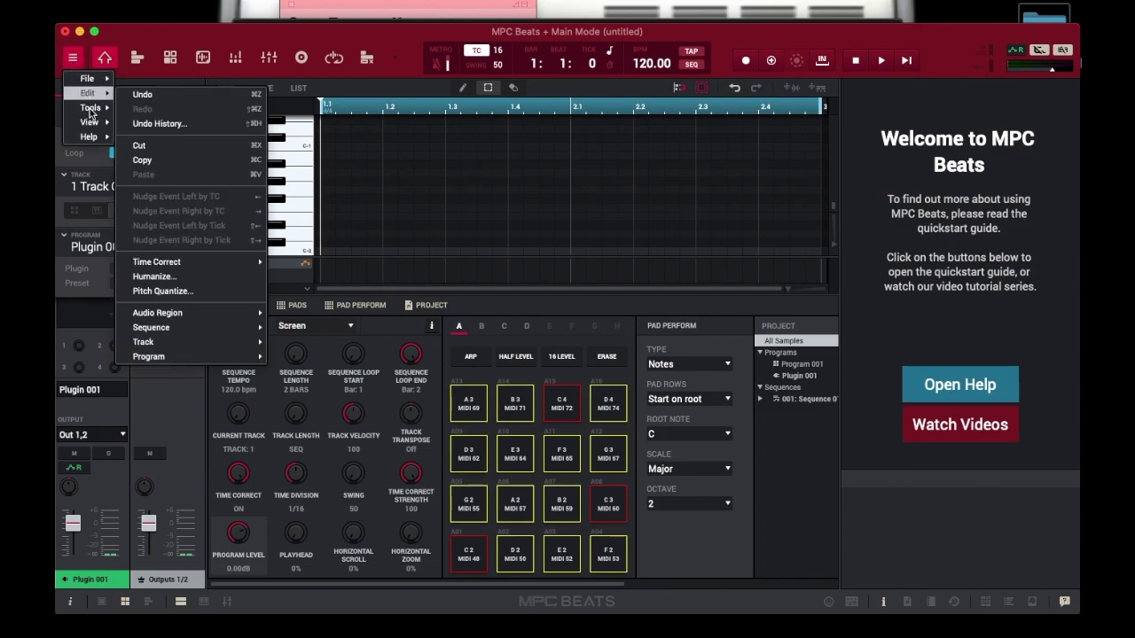
{"action": "mouse_move", "coordinate": [93, 127]}
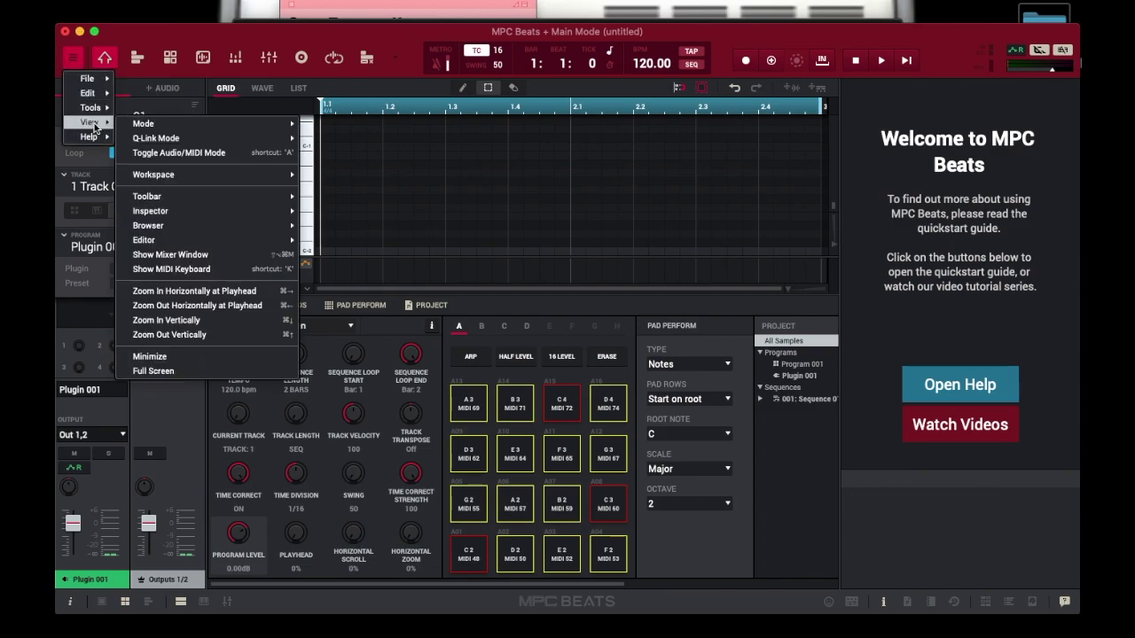
{"action": "mouse_move", "coordinate": [93, 108]}
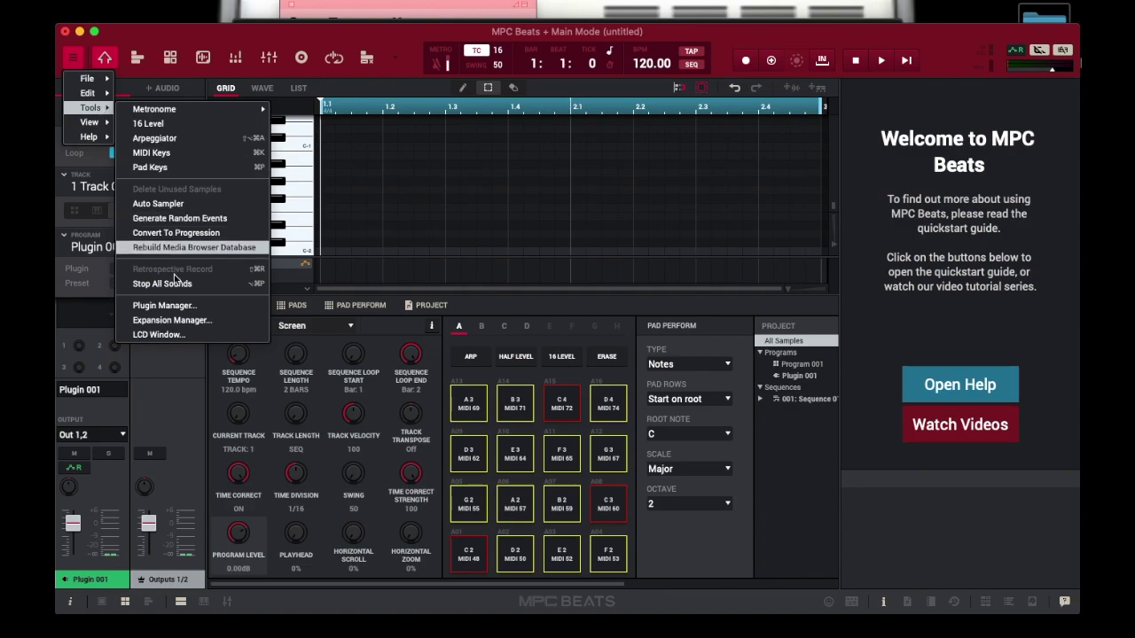
{"action": "left_click", "coordinate": [182, 307]}
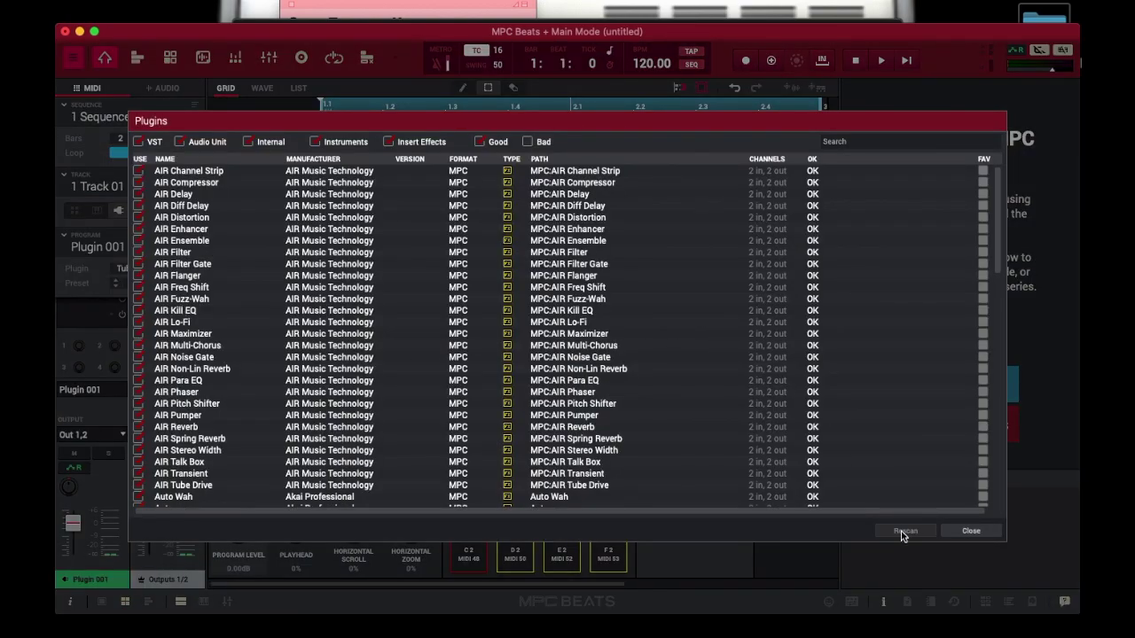
{"action": "scroll", "coordinate": [759, 405], "scroll_direction": "down", "scroll_amount": 8}
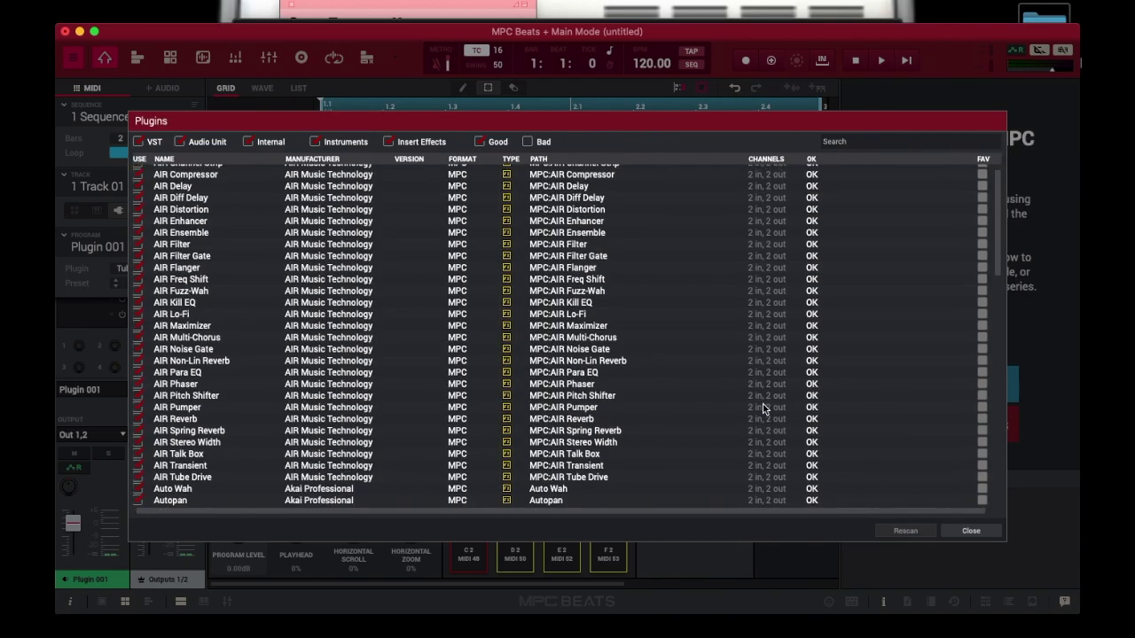
{"action": "scroll", "coordinate": [762, 408], "scroll_direction": "down", "scroll_amount": 13}
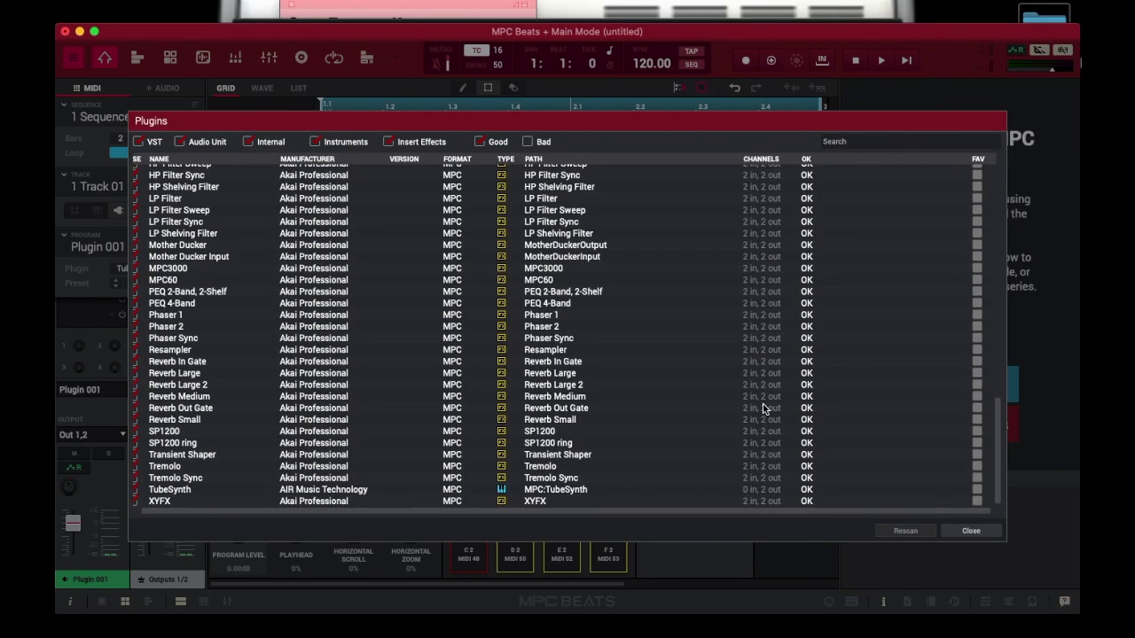
{"action": "scroll", "coordinate": [763, 409], "scroll_direction": "up", "scroll_amount": 16}
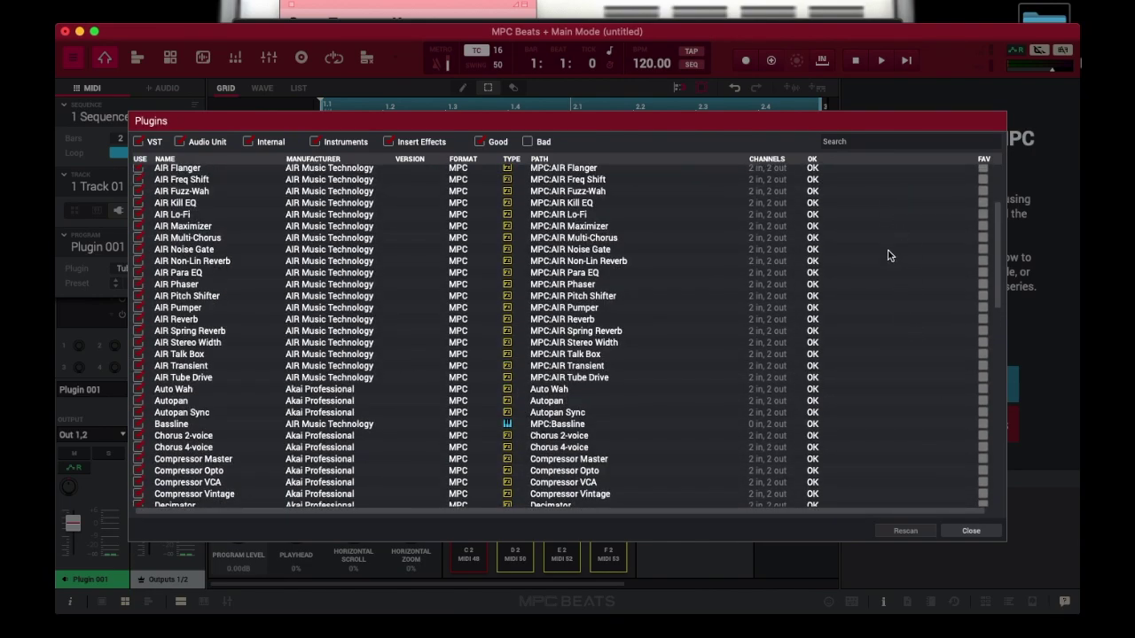
{"action": "left_click", "coordinate": [969, 531]}
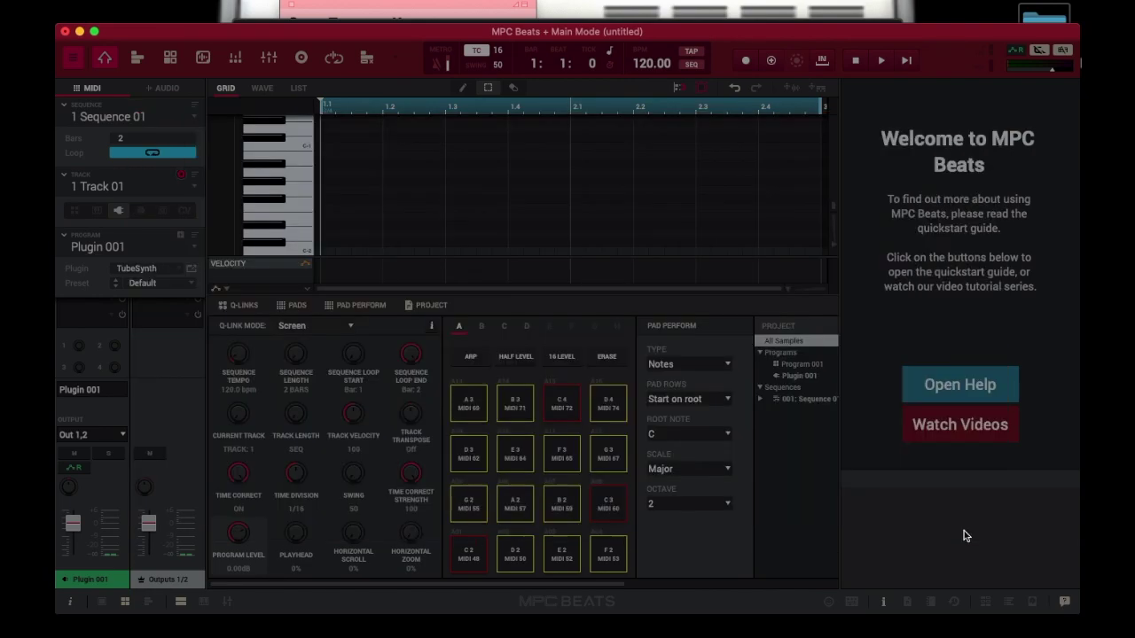
- Return to the Plugin Manager to check its Rescan option and close it
{"action": "left_click", "coordinate": [74, 58]}
{"action": "mouse_move", "coordinate": [84, 127]}
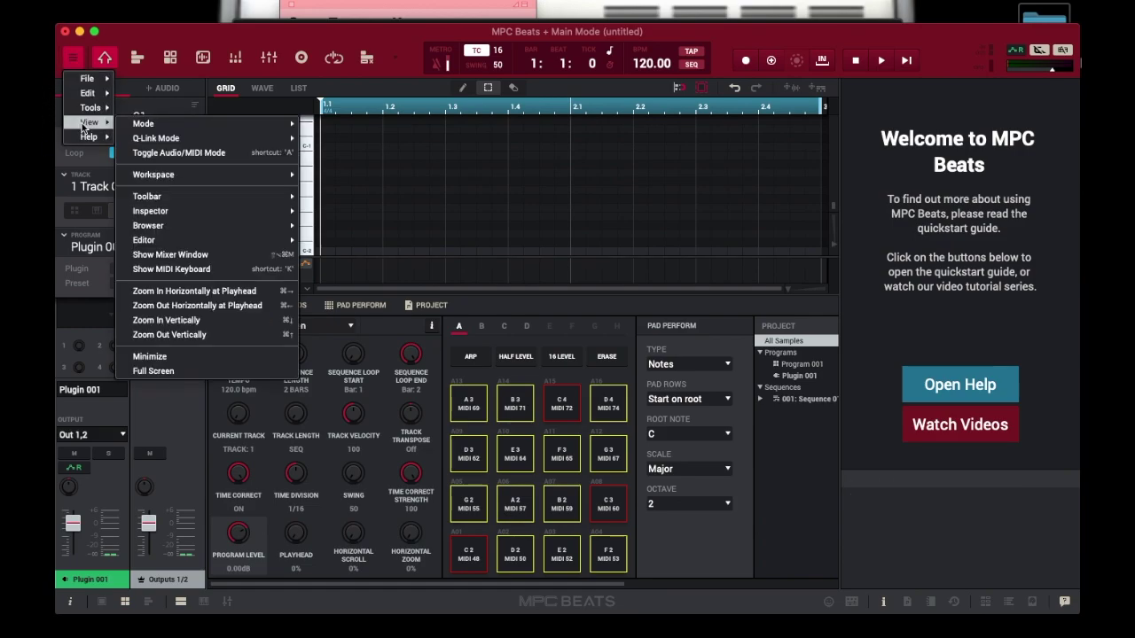
{"action": "mouse_move", "coordinate": [89, 108]}
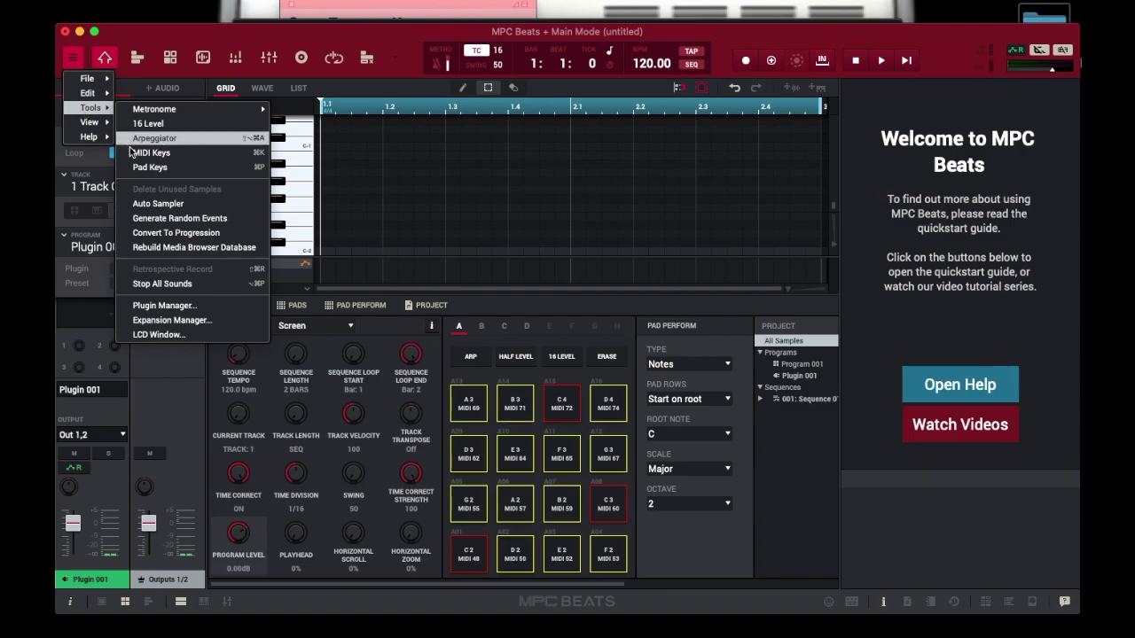
{"action": "left_click", "coordinate": [157, 306]}
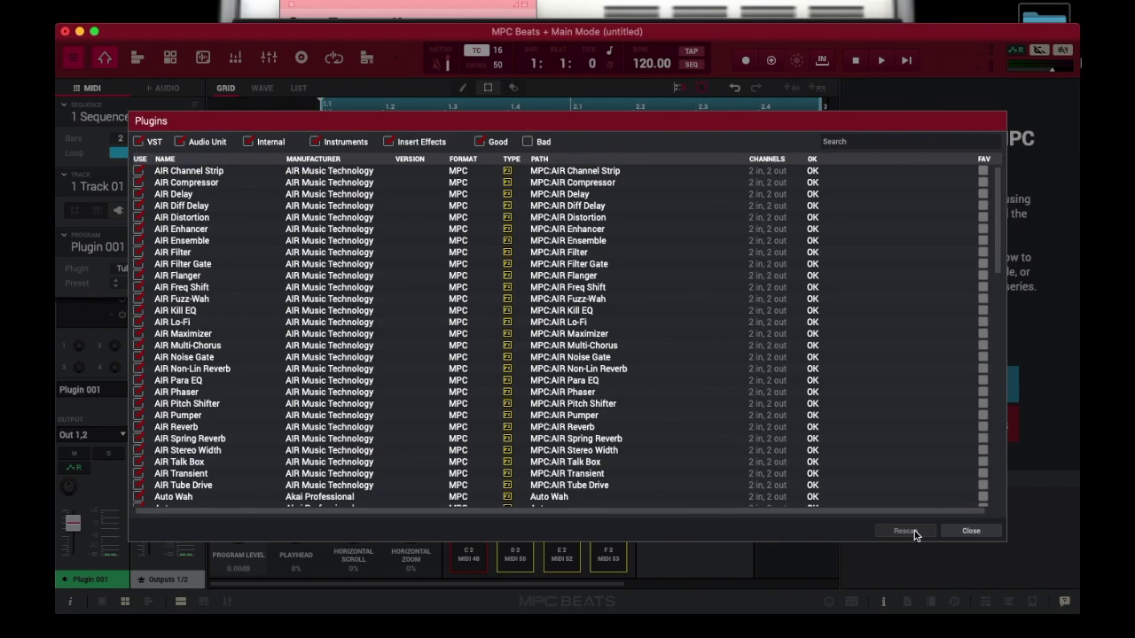
{"action": "left_click", "coordinate": [962, 530]}
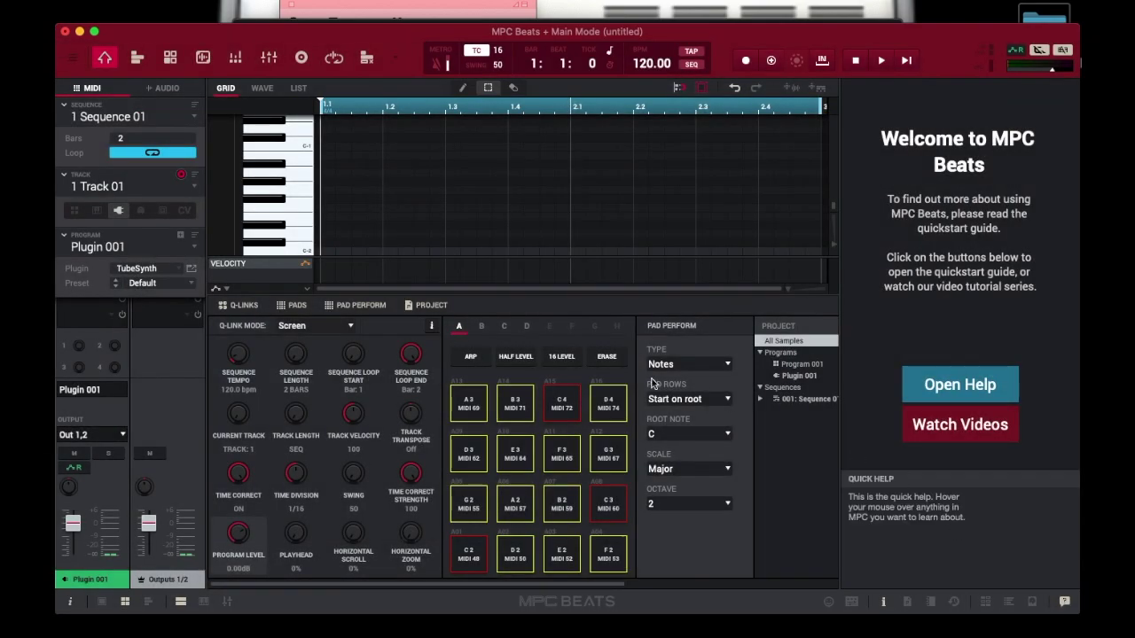
- Try the MIDI track type on Track 01, switch back to Plugin, and check the presets of Plugin 001
{"action": "left_click", "coordinate": [93, 216]}
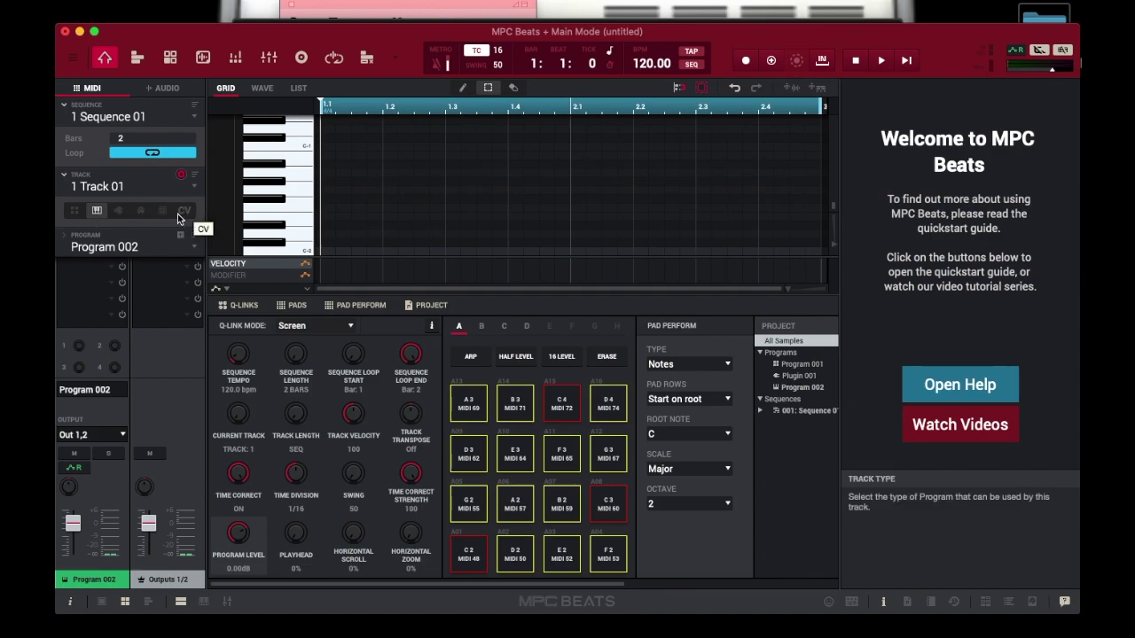
{"action": "left_click", "coordinate": [118, 211]}
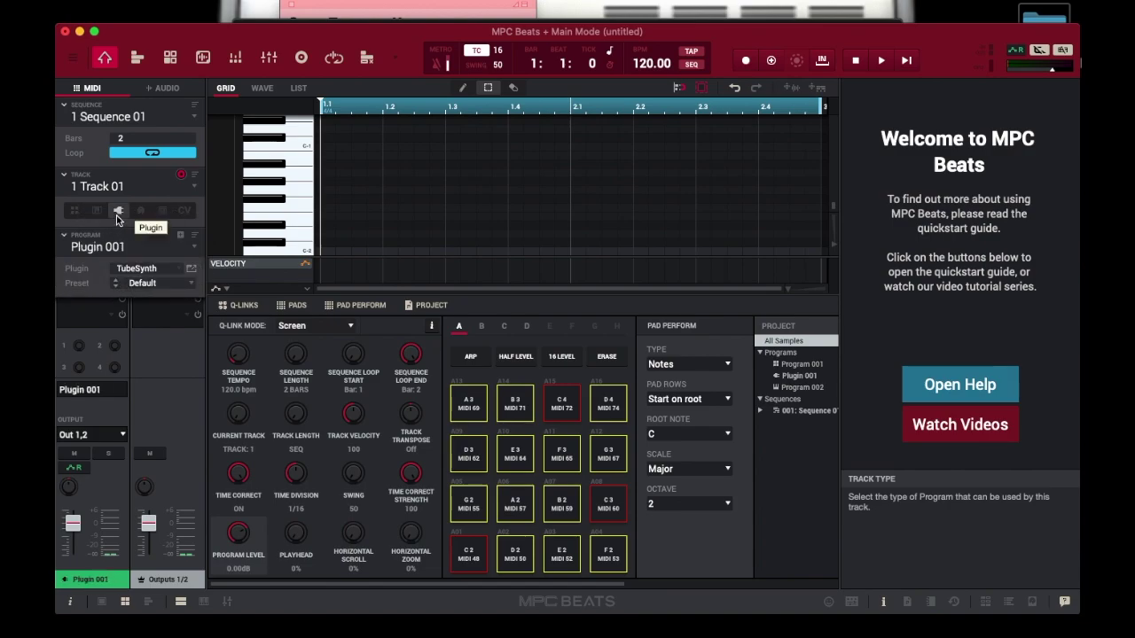
{"action": "left_click", "coordinate": [189, 285]}
{"action": "left_click", "coordinate": [190, 285]}
{"action": "left_click", "coordinate": [190, 286]}
{"action": "left_click", "coordinate": [190, 285]}
- Sort the available instruments by manufacturer and choose TubeSynth for Plugin 001
{"action": "left_click", "coordinate": [178, 272]}
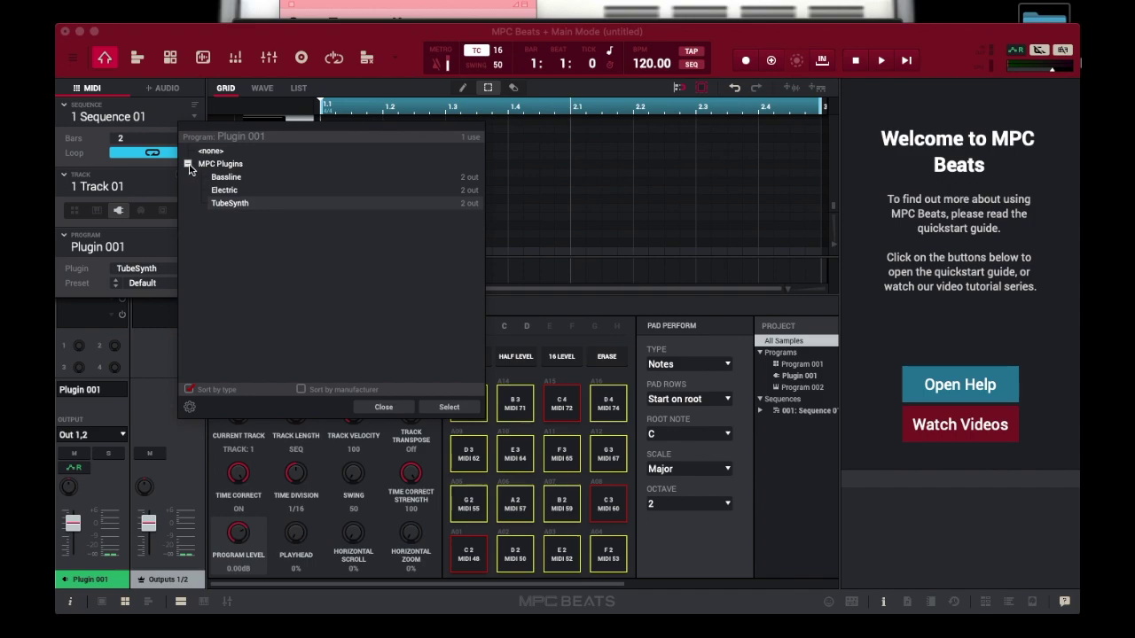
{"action": "left_click", "coordinate": [300, 390]}
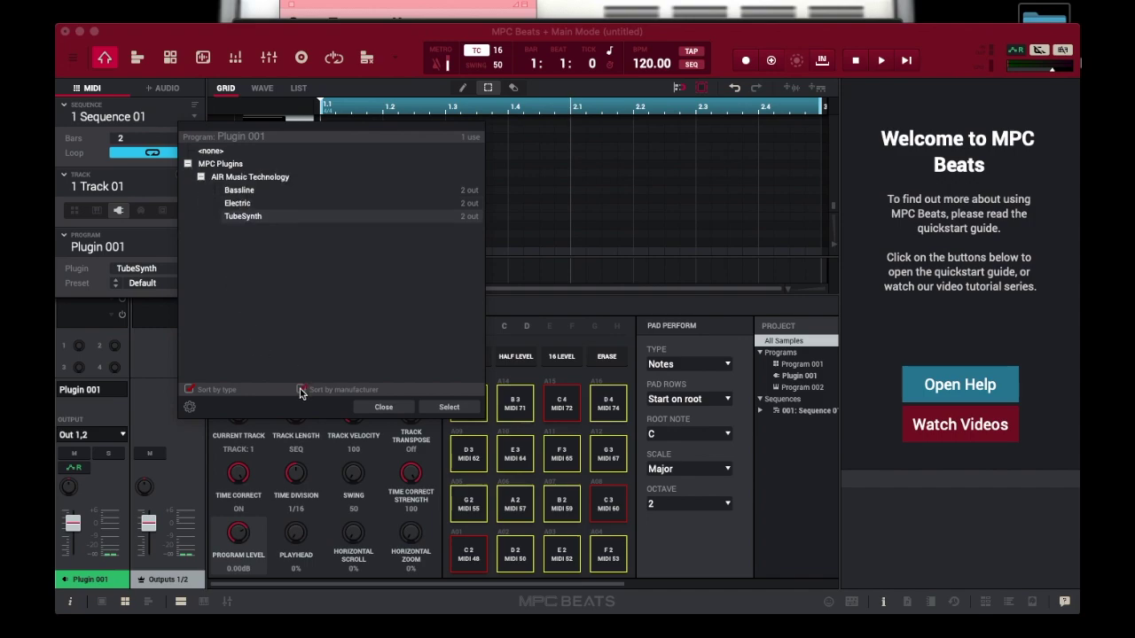
{"action": "double_click", "coordinate": [237, 219]}
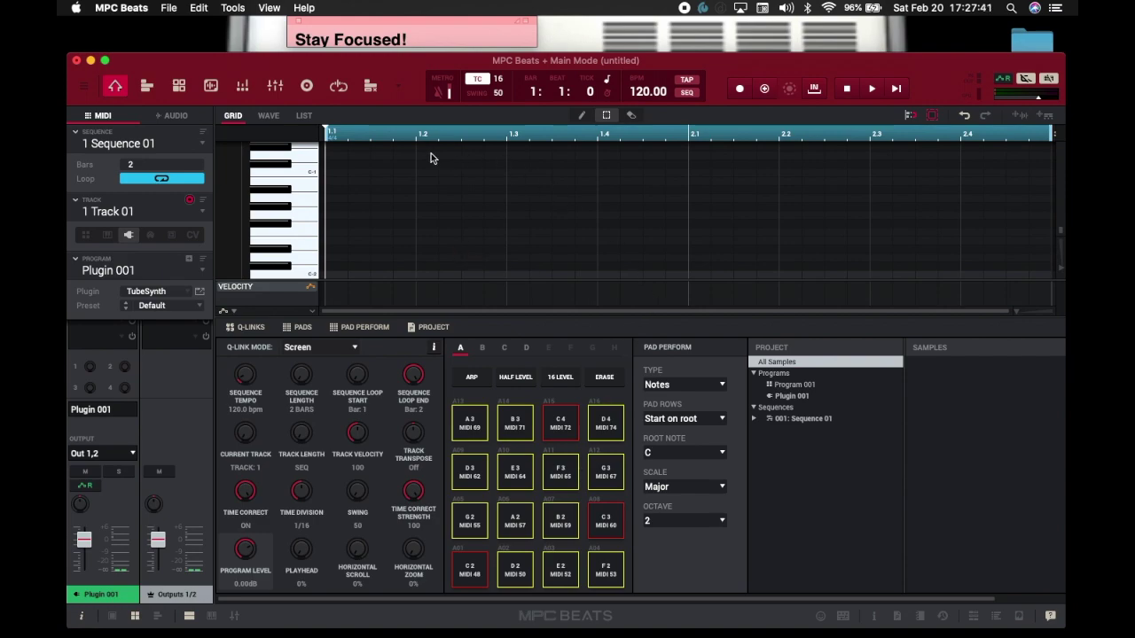
- In the plugin preferences, enable both default VST folders and AudioUnits, and scan for new plugins
{"action": "left_click", "coordinate": [122, 9]}
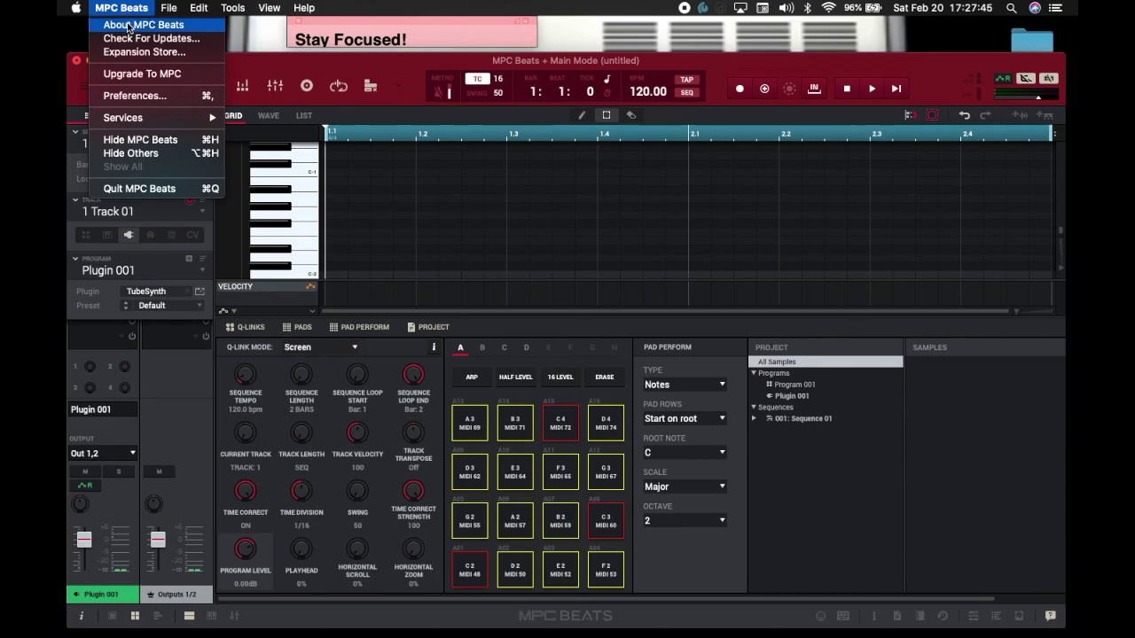
{"action": "left_click", "coordinate": [133, 96]}
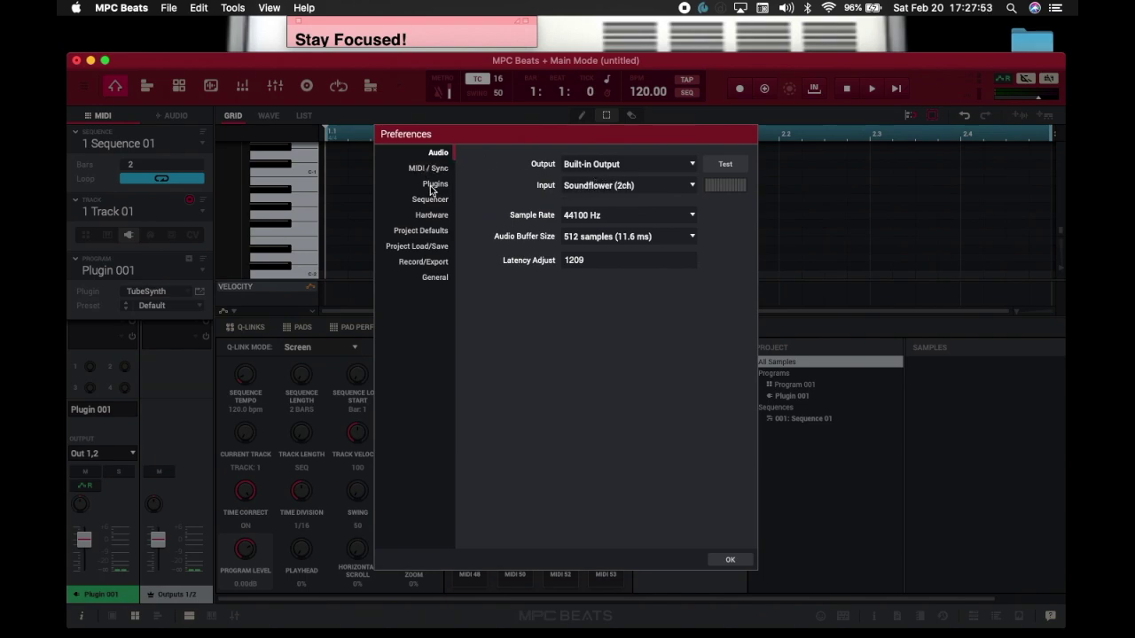
{"action": "left_click", "coordinate": [434, 184]}
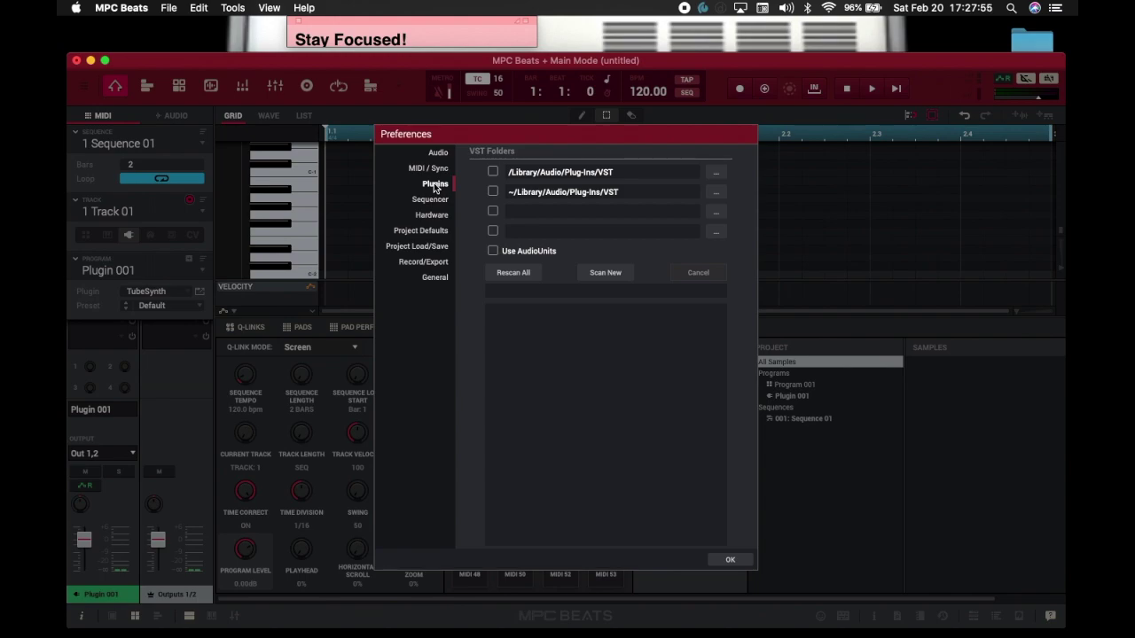
{"action": "left_click", "coordinate": [493, 173]}
{"action": "left_click", "coordinate": [515, 273]}
{"action": "left_click", "coordinate": [493, 252]}
{"action": "left_click", "coordinate": [597, 275]}
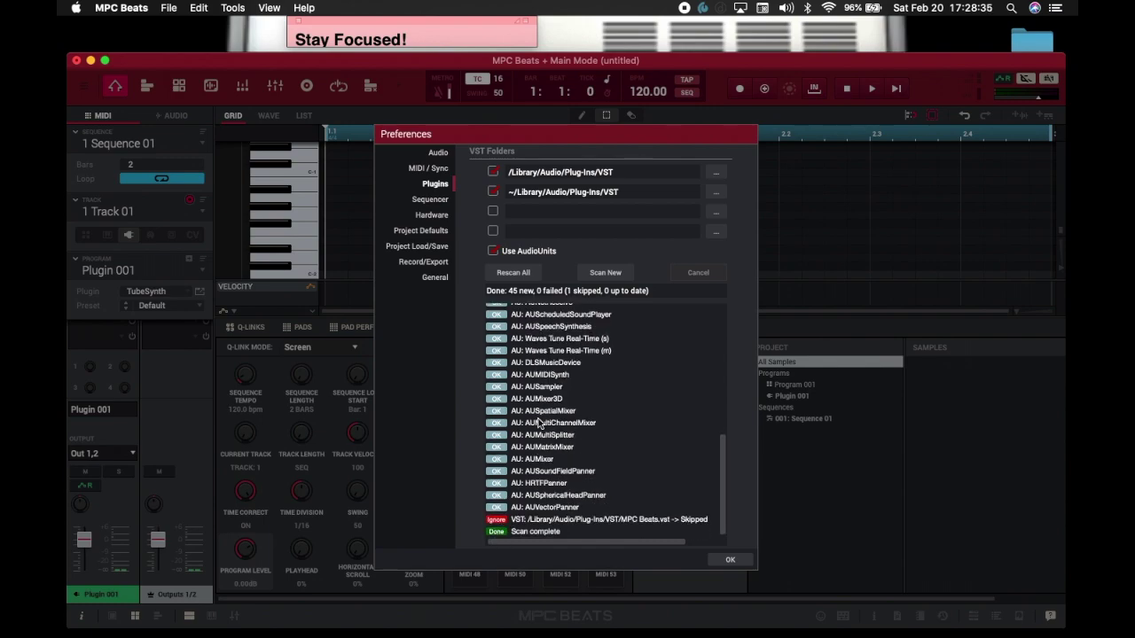
- Review the plugin scan results and scan for new plugins again with AudioUnits turned off
{"action": "scroll", "coordinate": [541, 399], "scroll_direction": "up", "scroll_amount": 5}
{"action": "scroll", "coordinate": [543, 374], "scroll_direction": "up", "scroll_amount": 5}
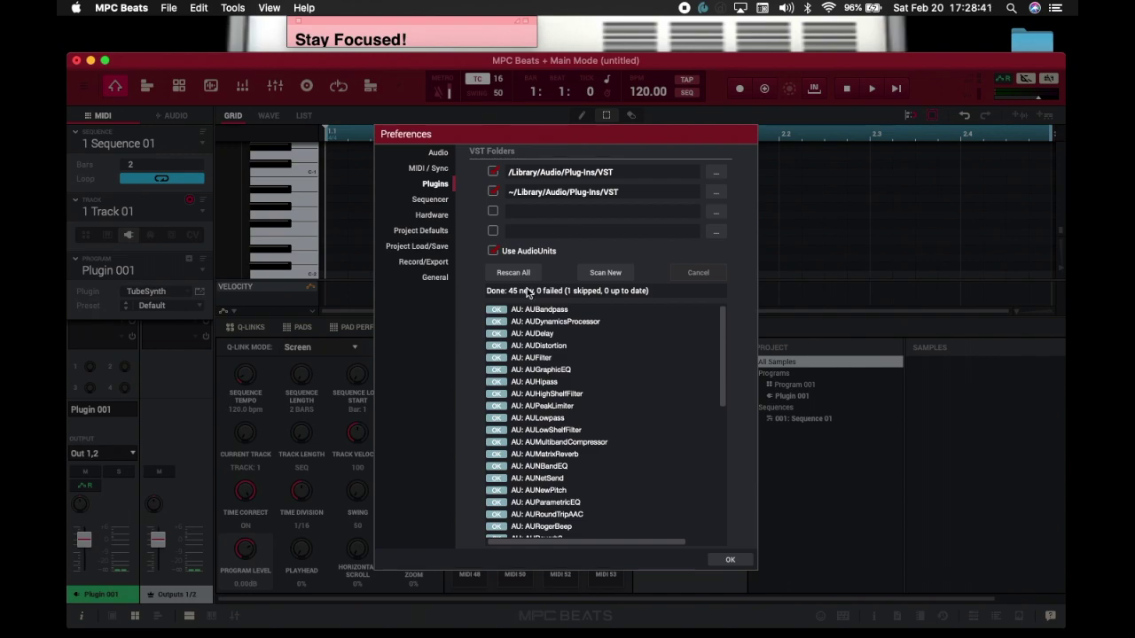
{"action": "left_click", "coordinate": [607, 274]}
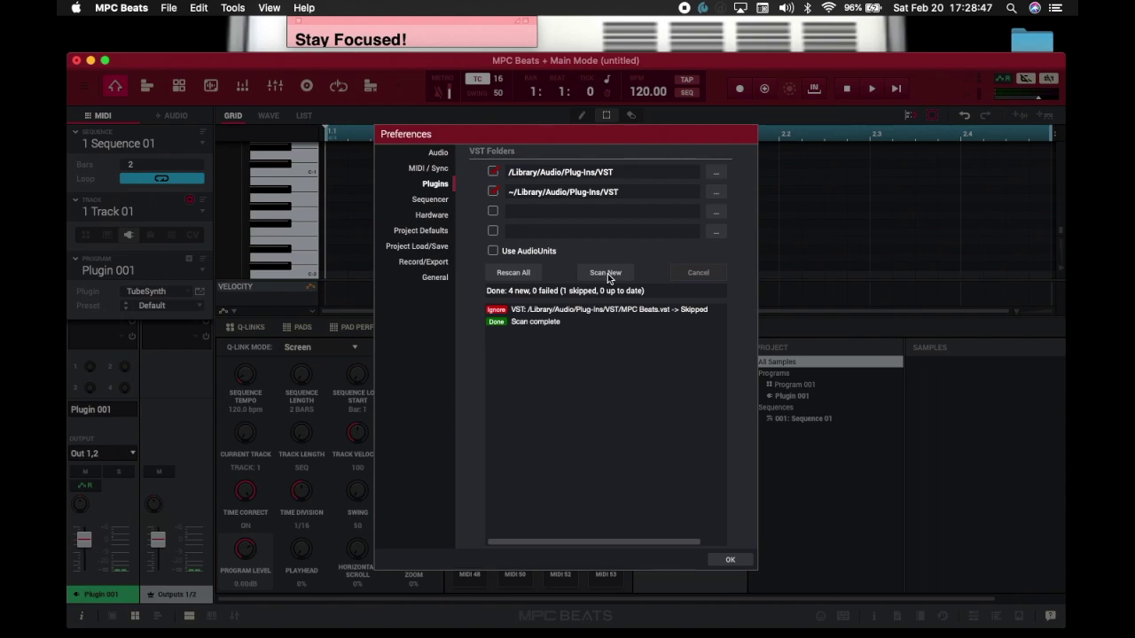
- Re-enable AudioUnits, scan for new plugins once more, and accept the preferences
{"action": "left_click", "coordinate": [491, 251]}
{"action": "left_click", "coordinate": [607, 273]}
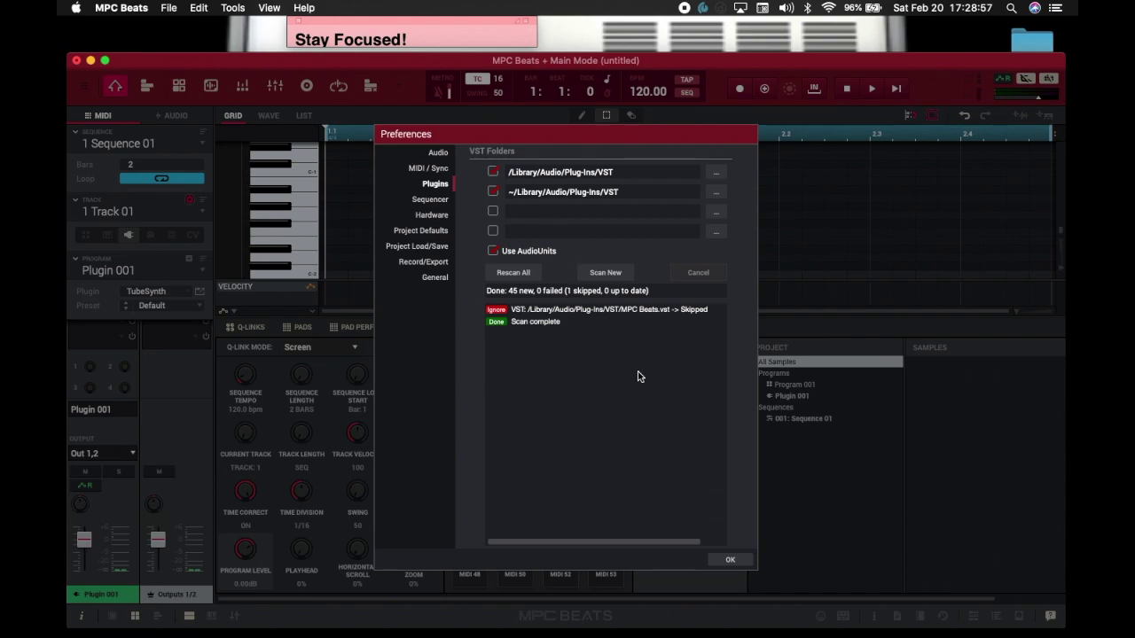
{"action": "left_click", "coordinate": [727, 561]}
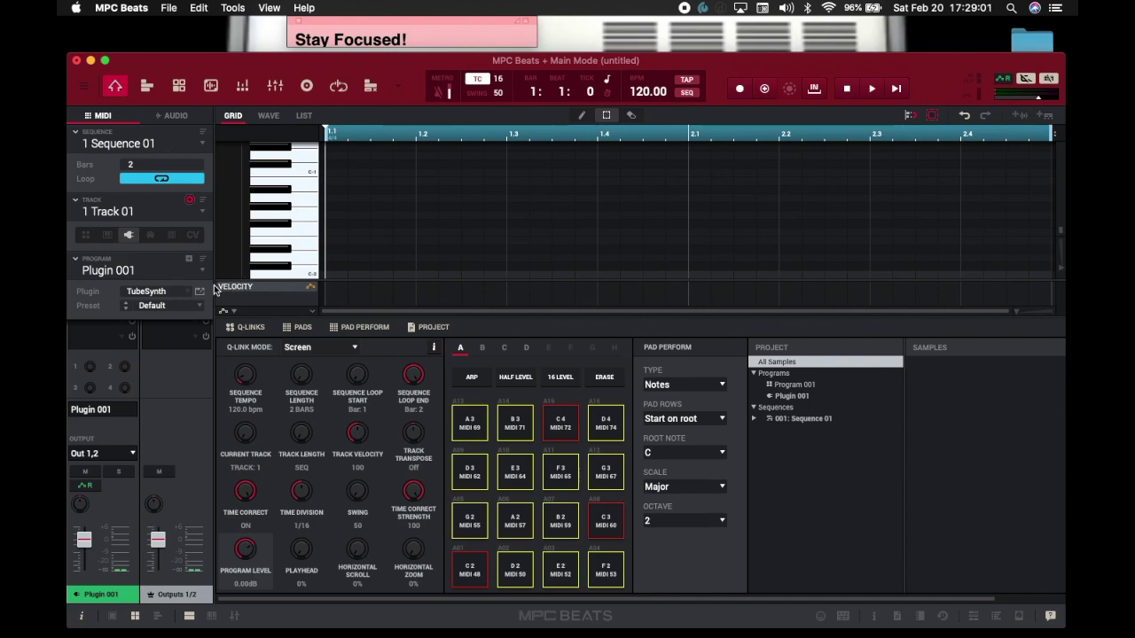
- Examine the MPC, VST and AudioUnit instruments available for Plugin 001, expanding the AIR Music Technology and Apple groups
{"action": "left_click", "coordinate": [186, 293]}
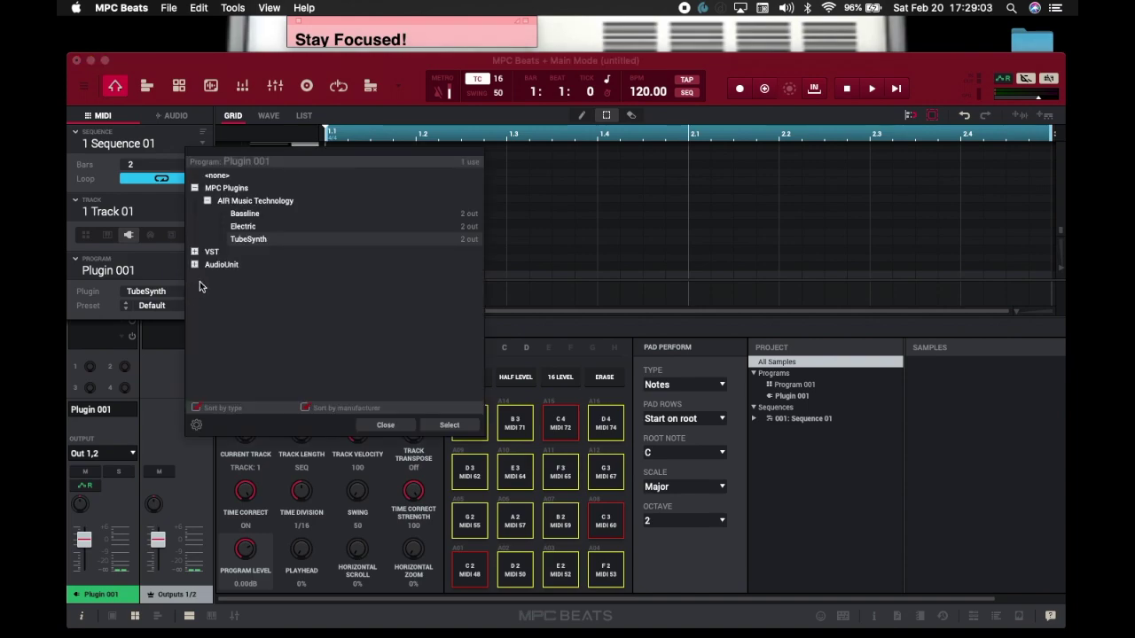
{"action": "left_click", "coordinate": [236, 217]}
{"action": "left_click", "coordinate": [237, 229]}
{"action": "left_click", "coordinate": [239, 240]}
{"action": "left_click", "coordinate": [199, 253]}
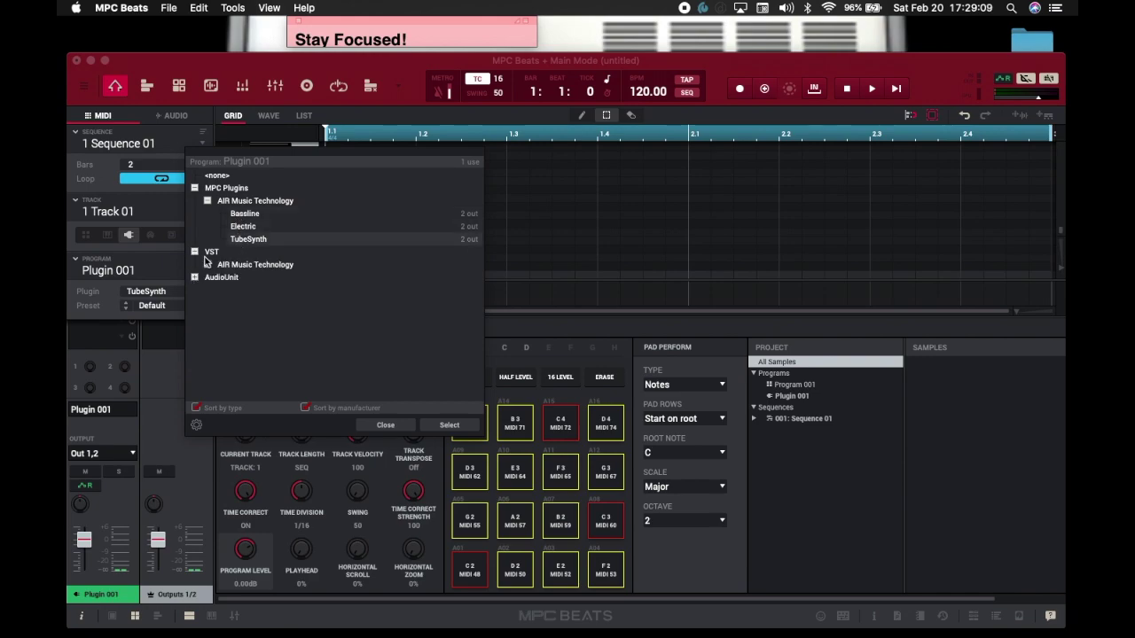
{"action": "left_click", "coordinate": [207, 264]}
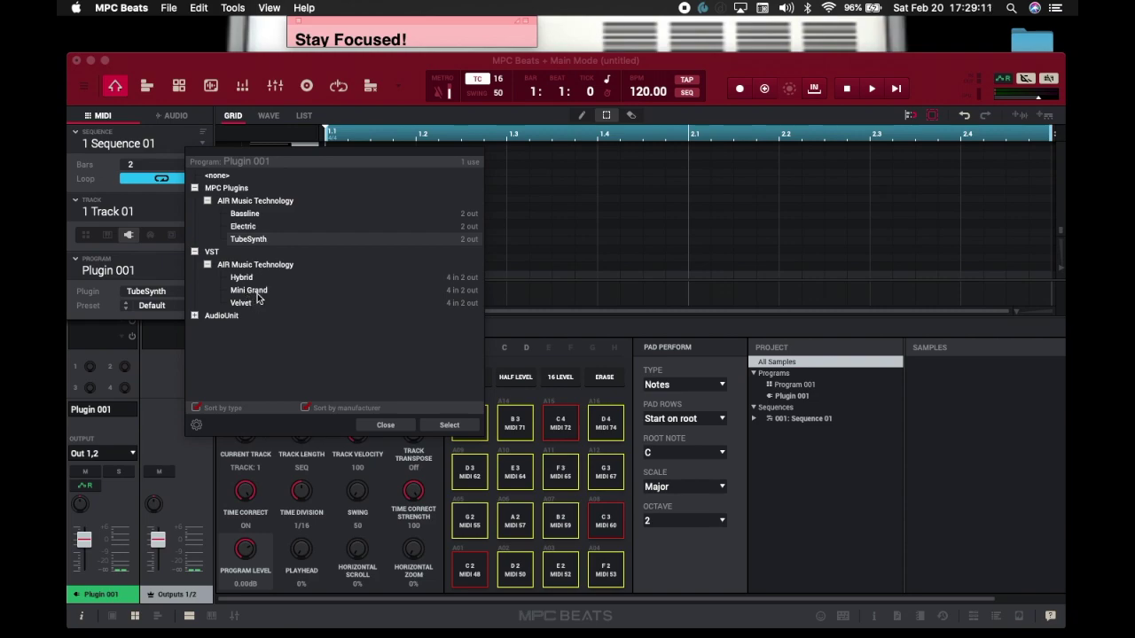
{"action": "left_click", "coordinate": [194, 316]}
{"action": "left_click", "coordinate": [207, 328]}
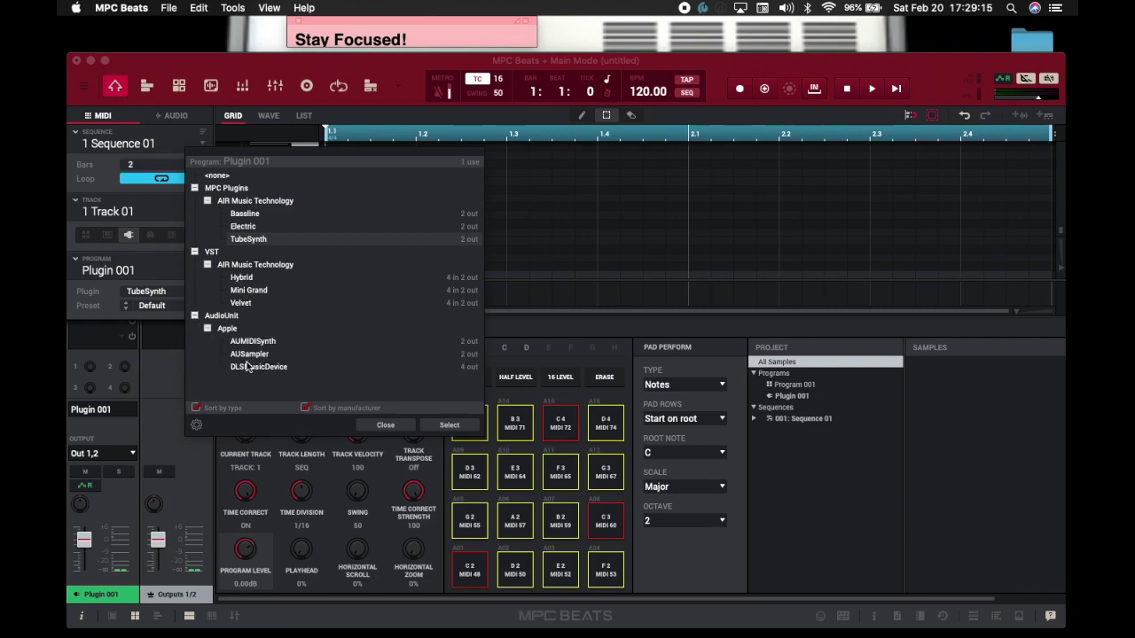
- Load the Velvet VST instrument into Plugin 001 and open its plugin window
{"action": "double_click", "coordinate": [241, 303]}
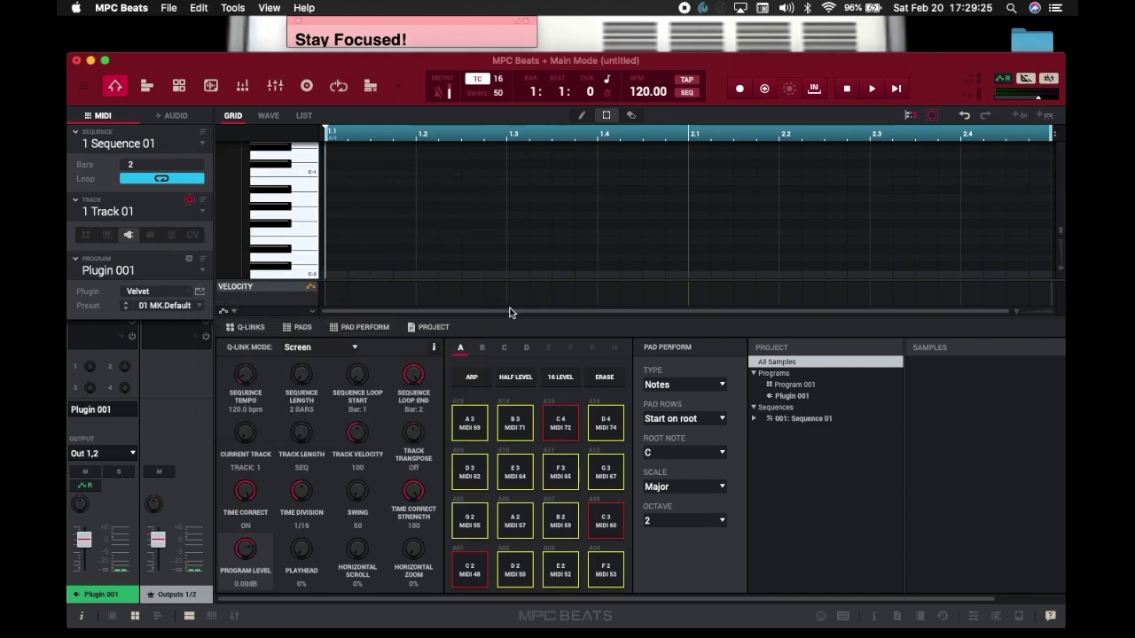
{"action": "left_click", "coordinate": [199, 295]}
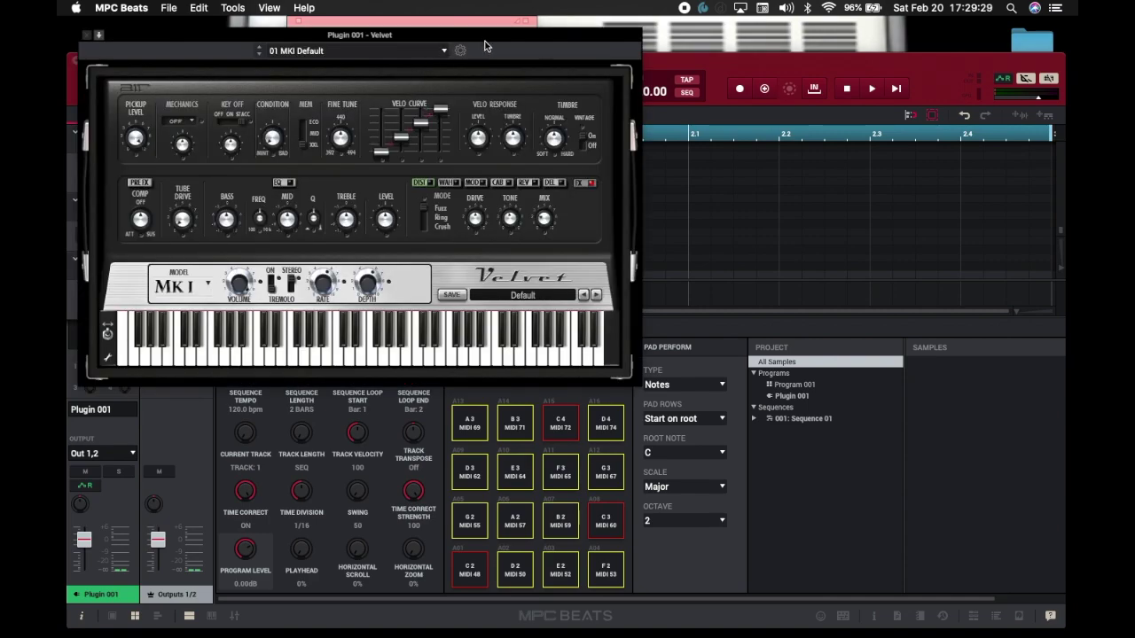
- Close the Velvet window, load the Mini Grand VST instrument into Plugin 001, and view and close its plugin window
{"action": "left_click_drag", "start_coordinate": [558, 38], "coordinate": [708, 127]}
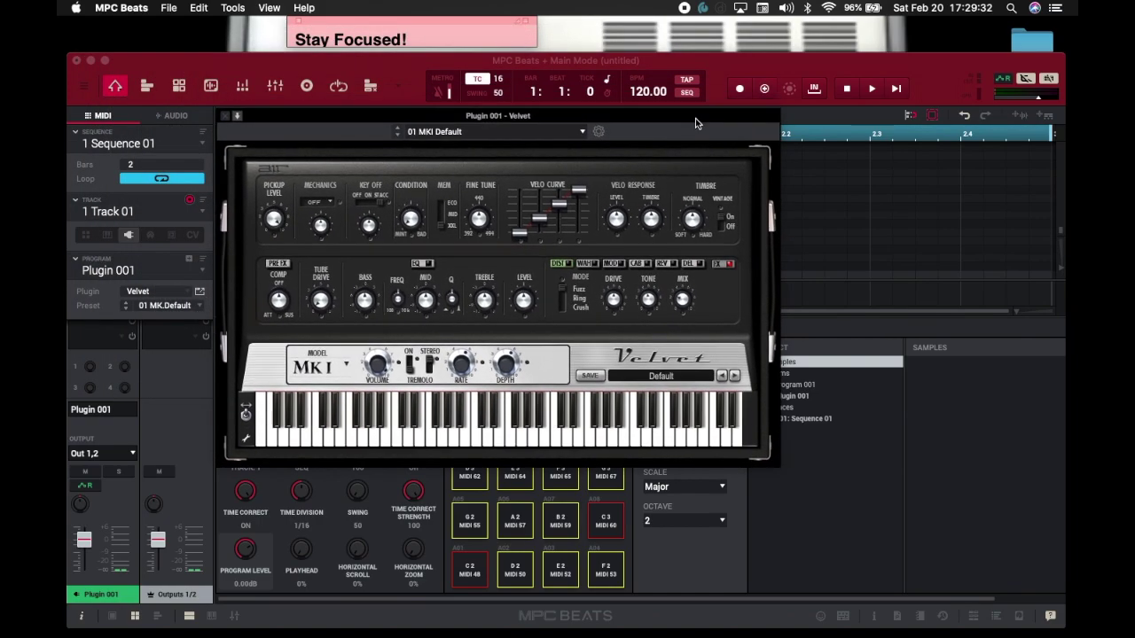
{"action": "left_click", "coordinate": [227, 117]}
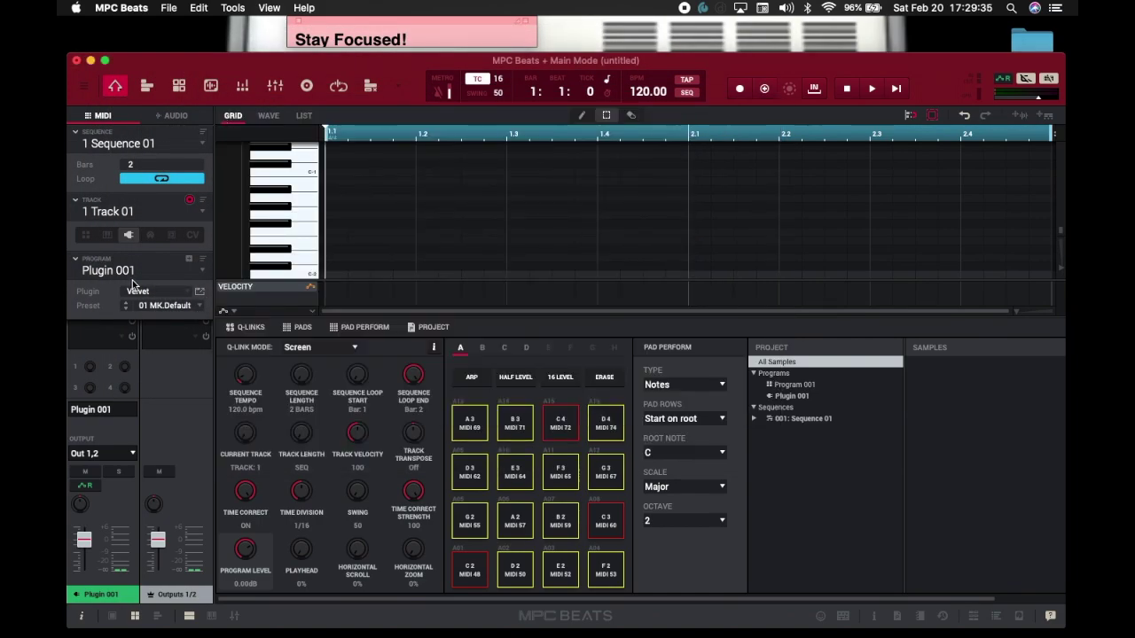
{"action": "left_click", "coordinate": [165, 289]}
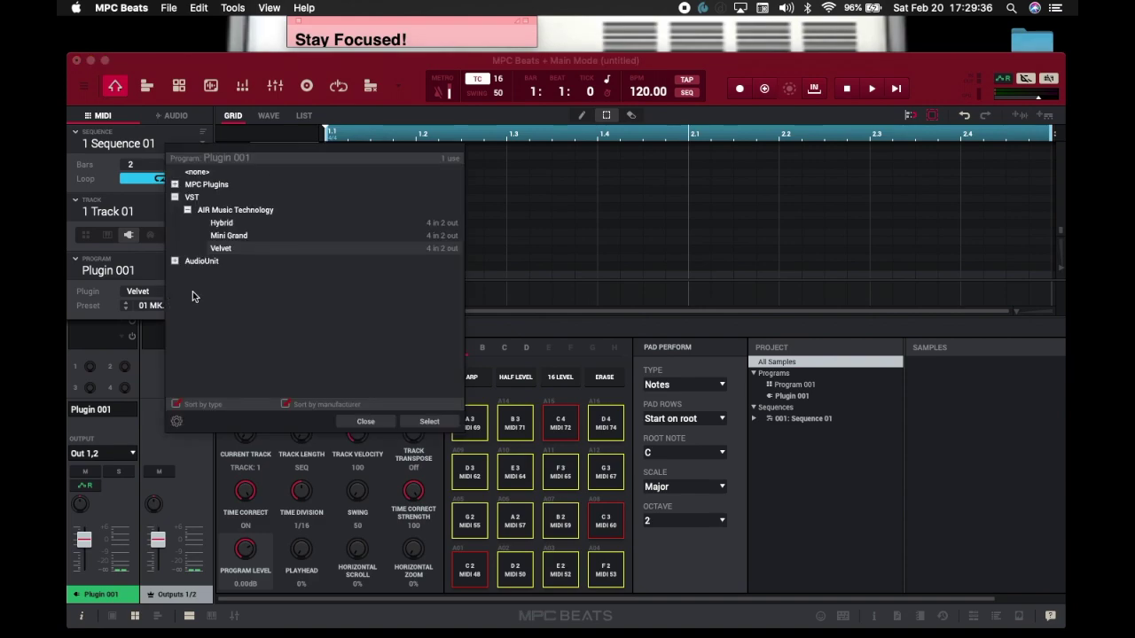
{"action": "double_click", "coordinate": [228, 235]}
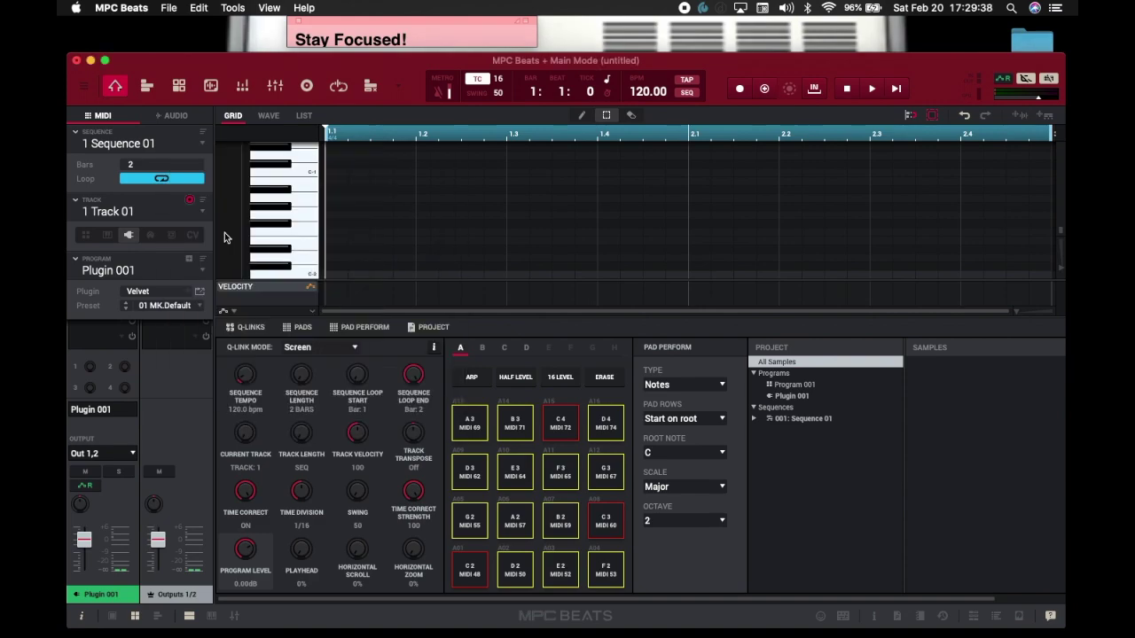
{"action": "left_click", "coordinate": [200, 292]}
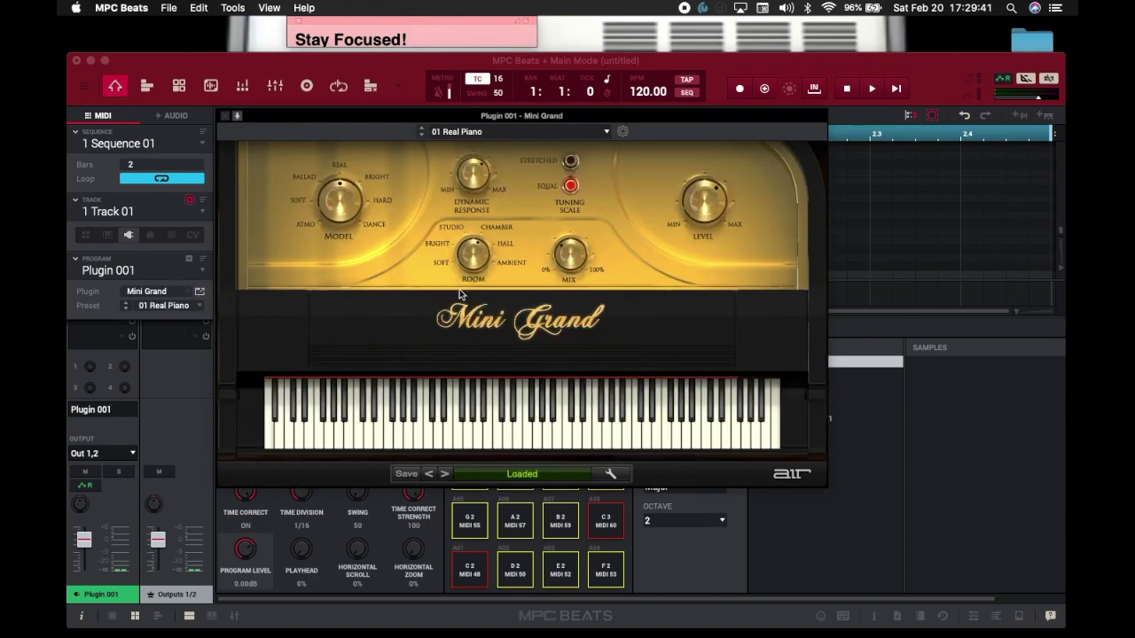
{"action": "left_click", "coordinate": [225, 116]}
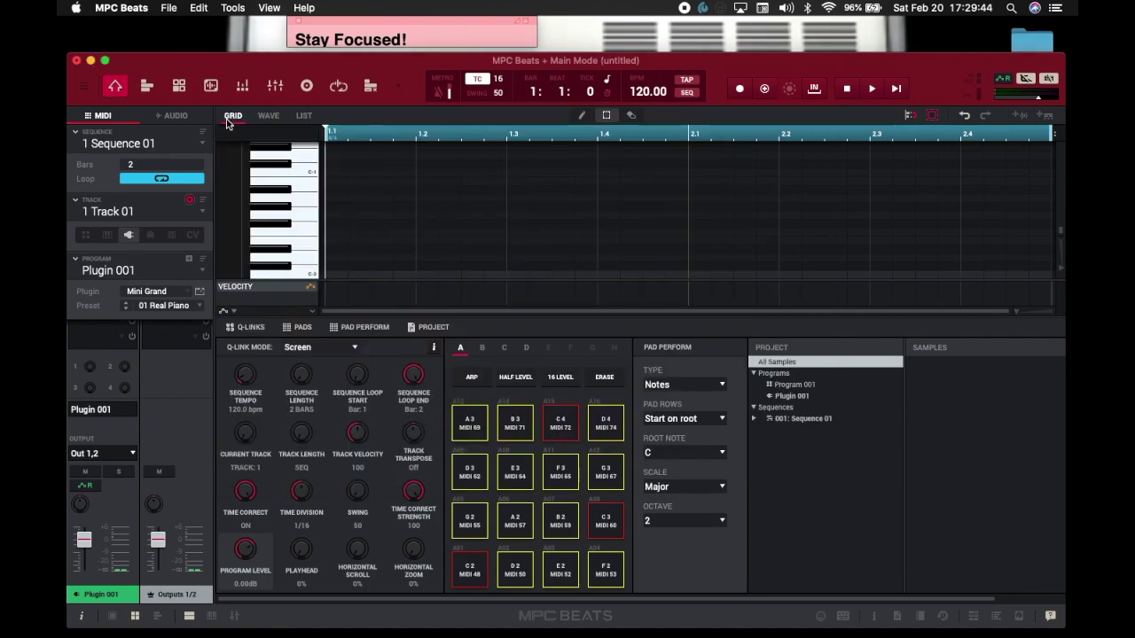
- Load the Hybrid VST instrument into Plugin 001, open its plugin window to view it, and close it
{"action": "left_click", "coordinate": [189, 294]}
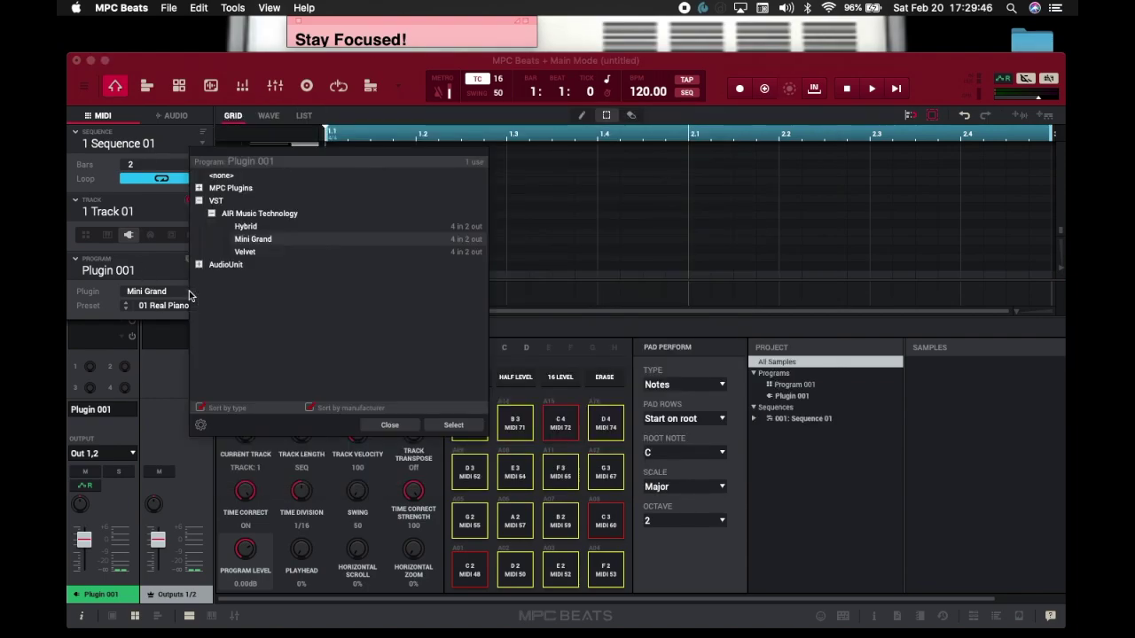
{"action": "left_click", "coordinate": [242, 228]}
{"action": "double_click", "coordinate": [241, 228]}
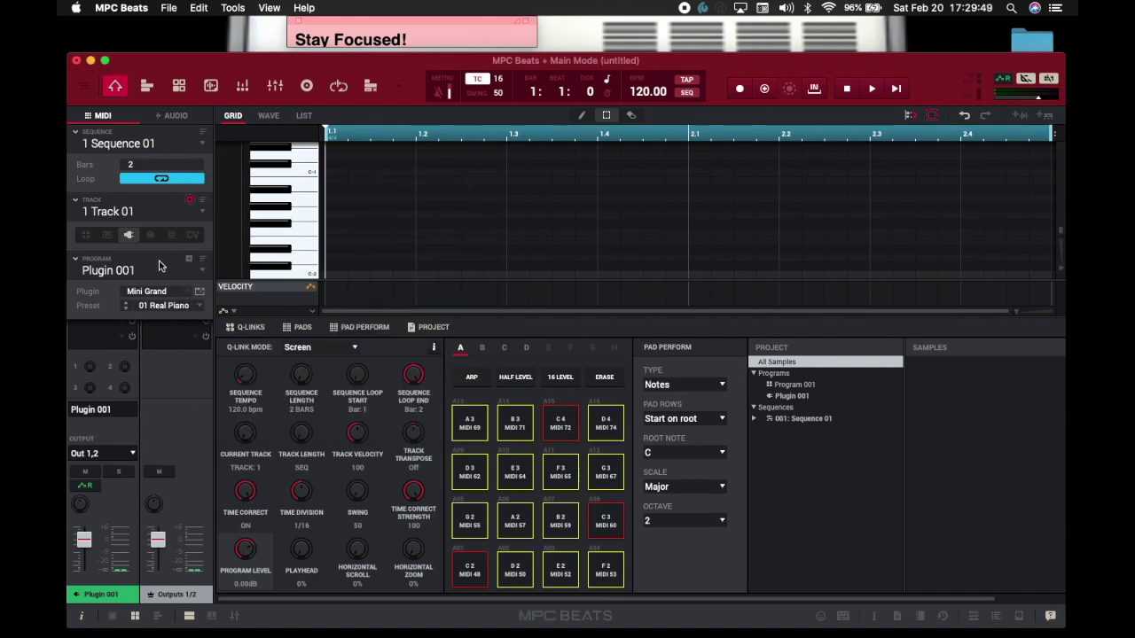
{"action": "left_click", "coordinate": [200, 291]}
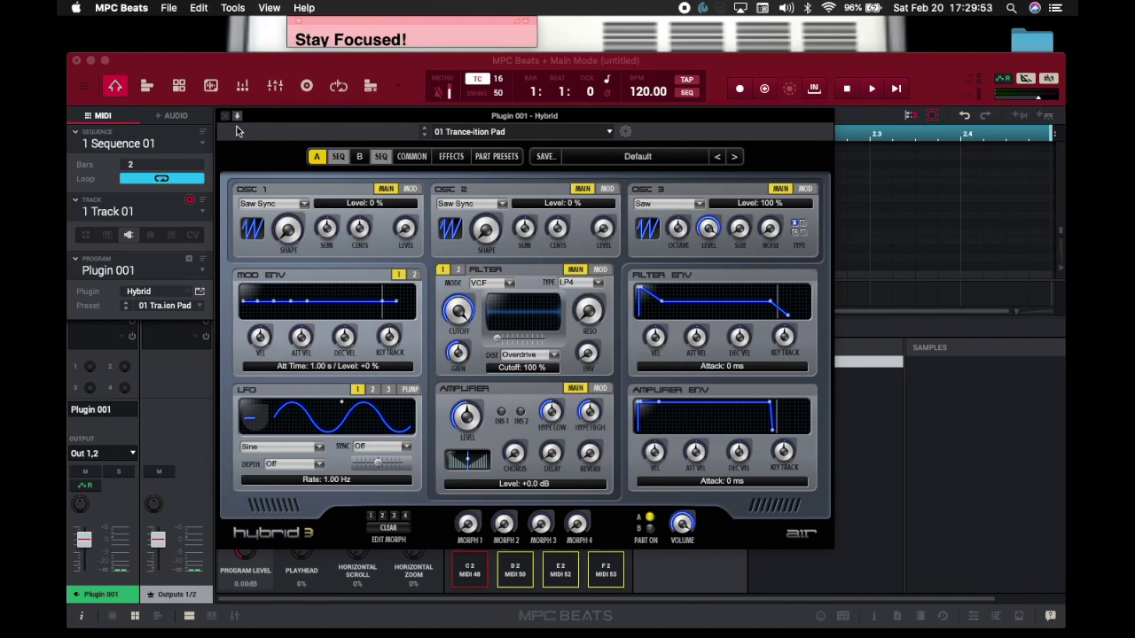
{"action": "left_click", "coordinate": [225, 118]}
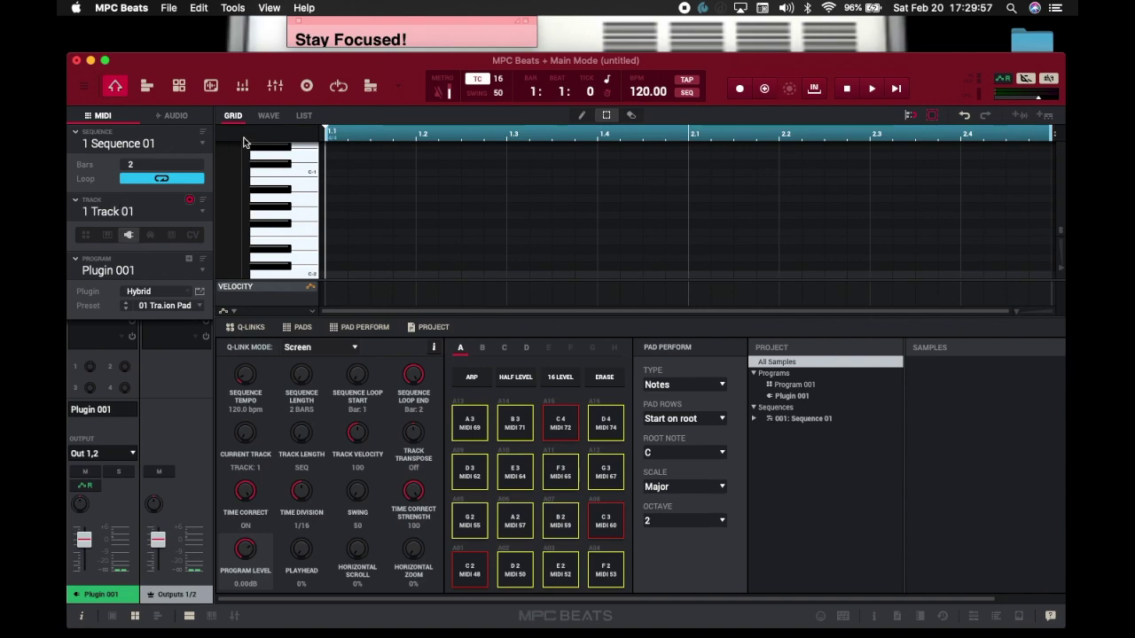
- Open the Channel Mixer and toggle the MIDI and audio track strips, leaving only the available MIDI track strips hidden
{"action": "left_click", "coordinate": [243, 88]}
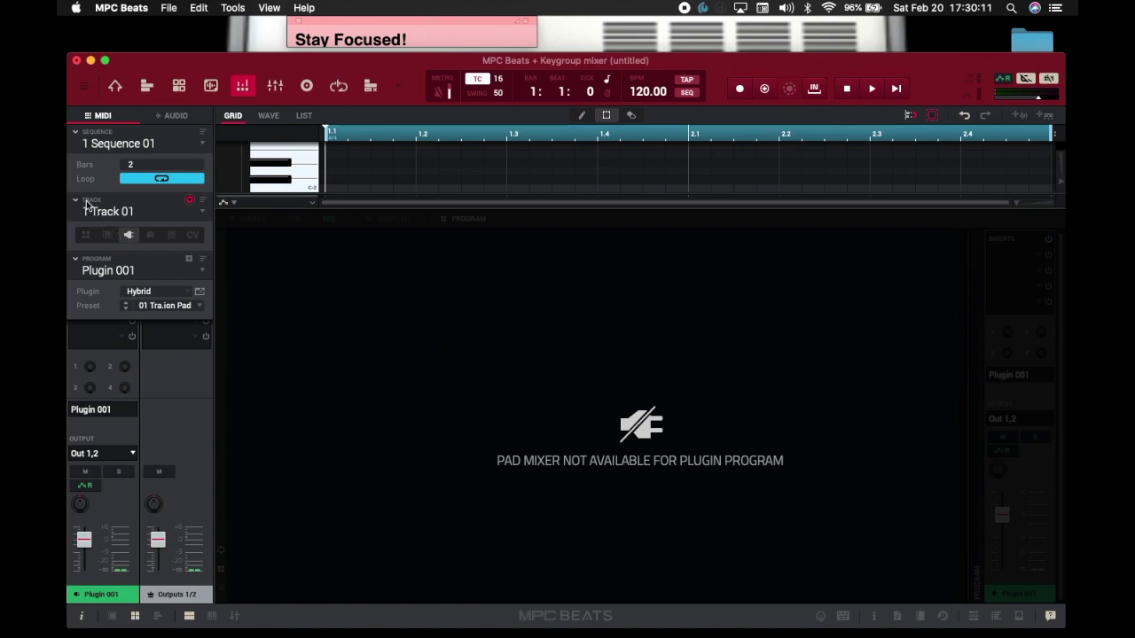
{"action": "left_click", "coordinate": [275, 86]}
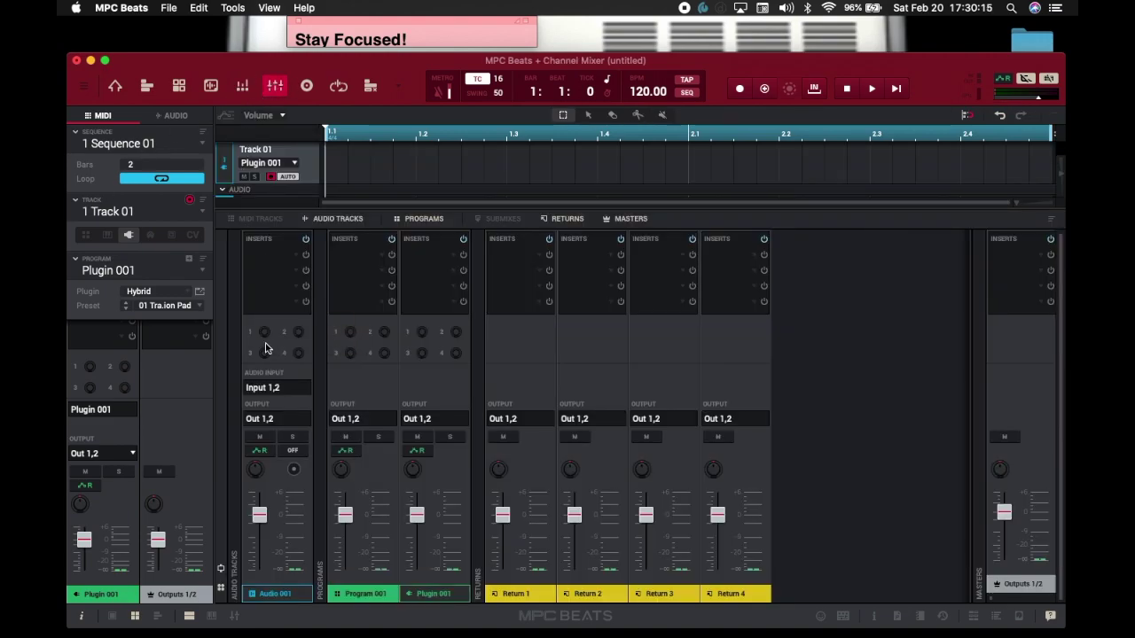
{"action": "left_click", "coordinate": [260, 219]}
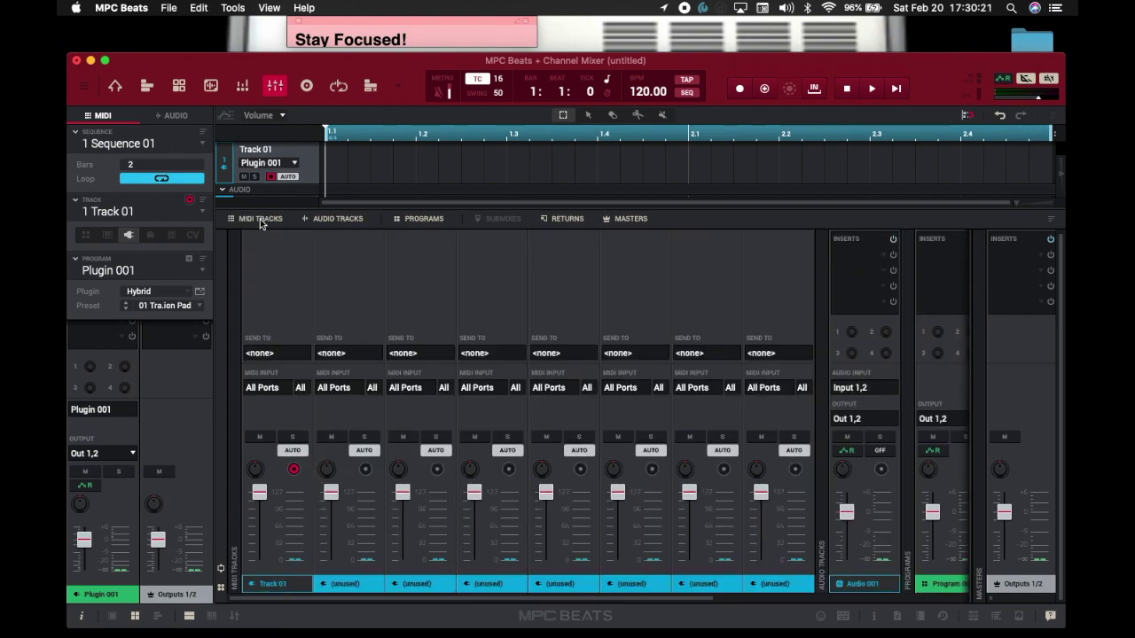
{"action": "left_click", "coordinate": [331, 220]}
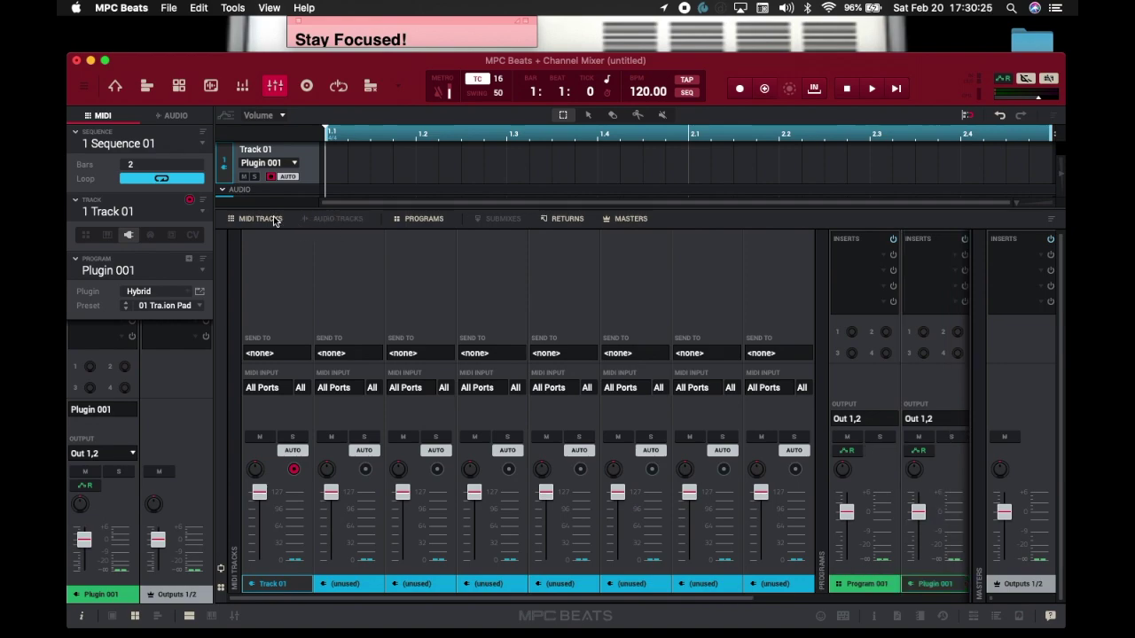
{"action": "left_click", "coordinate": [274, 221]}
{"action": "left_click", "coordinate": [327, 219]}
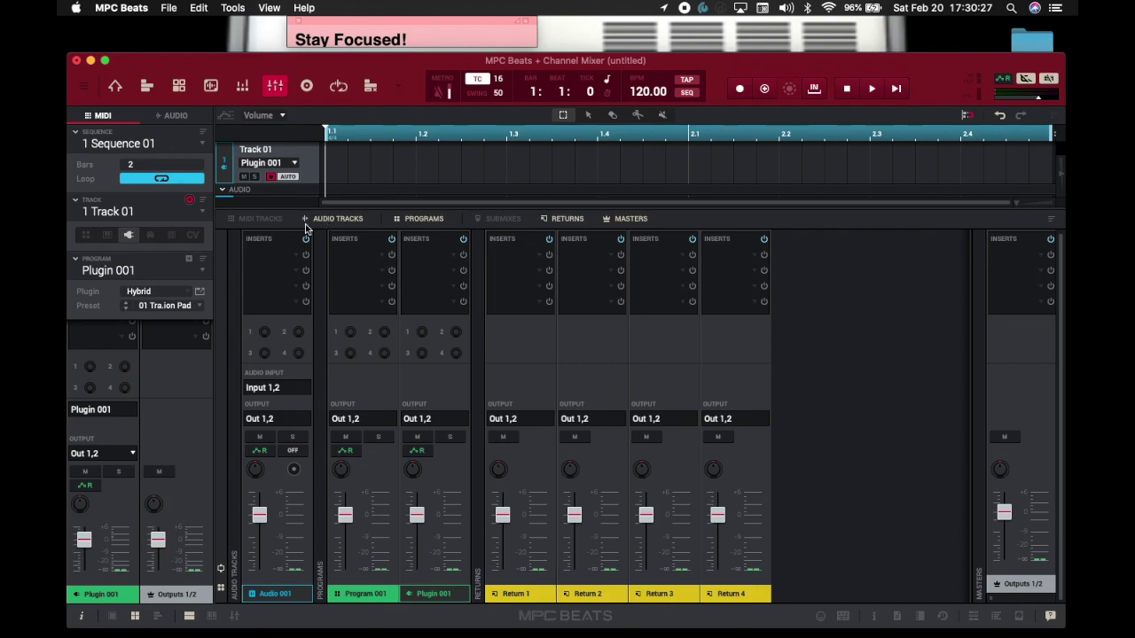
- Examine the Apple and Waves AudioUnit effects available for the first insert of the Audio 001 channel
{"action": "left_click", "coordinate": [282, 254]}
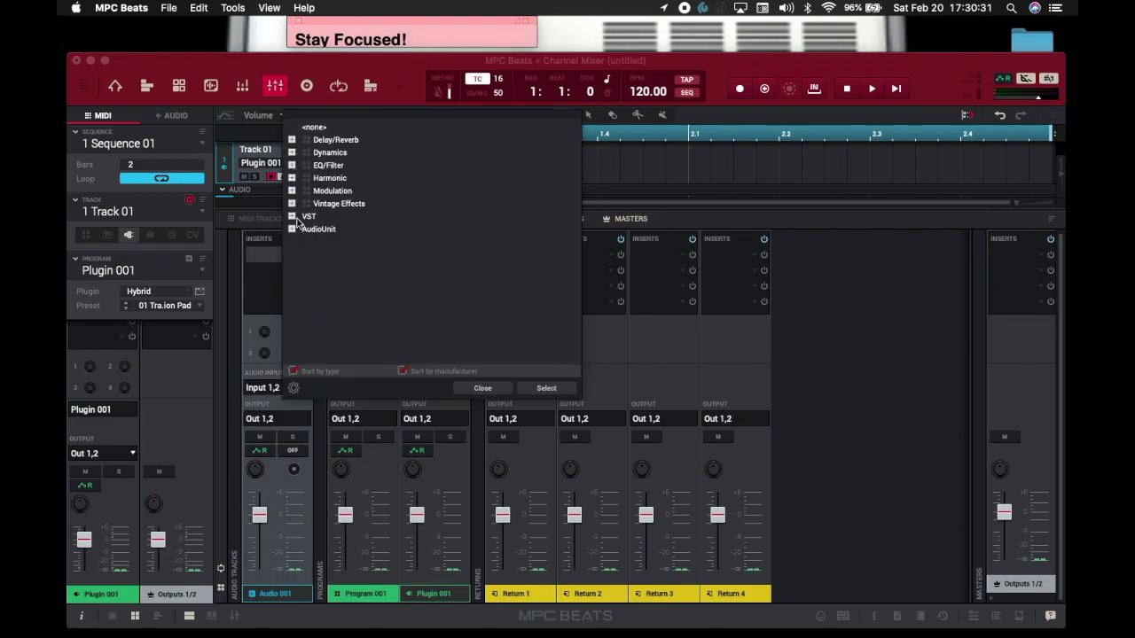
{"action": "left_click", "coordinate": [293, 230]}
{"action": "left_click", "coordinate": [304, 242]}
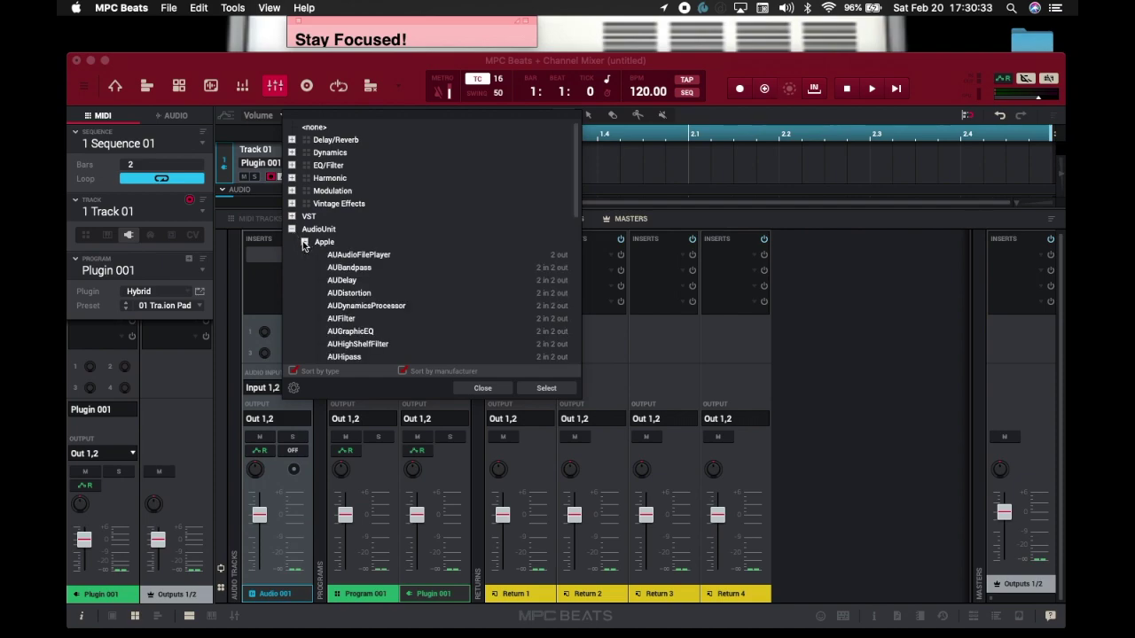
{"action": "scroll", "coordinate": [343, 305], "scroll_direction": "down", "scroll_amount": 5}
{"action": "scroll", "coordinate": [342, 306], "scroll_direction": "down", "scroll_amount": 7}
{"action": "scroll", "coordinate": [342, 306], "scroll_direction": "up", "scroll_amount": 10}
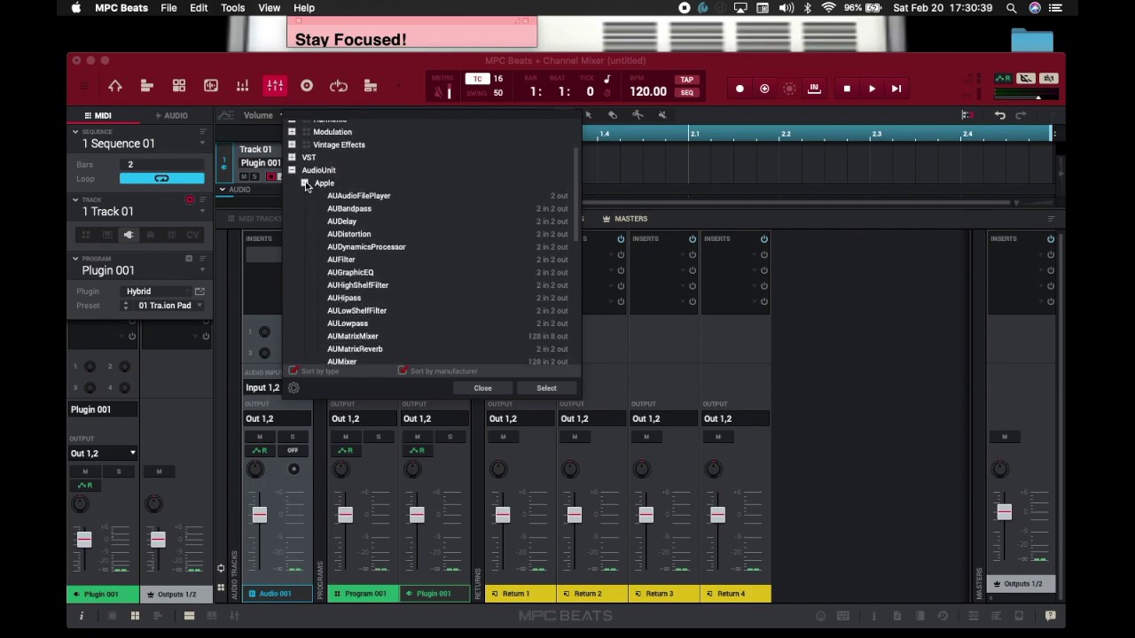
{"action": "left_click", "coordinate": [305, 184]}
{"action": "left_click", "coordinate": [304, 254]}
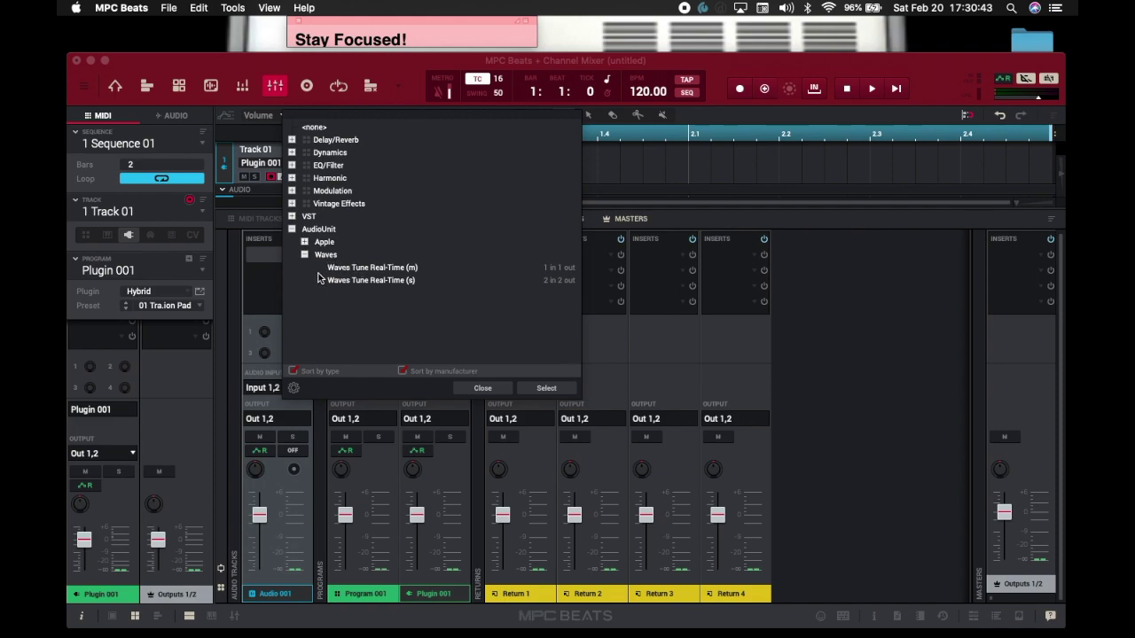
{"action": "left_click", "coordinate": [305, 254]}
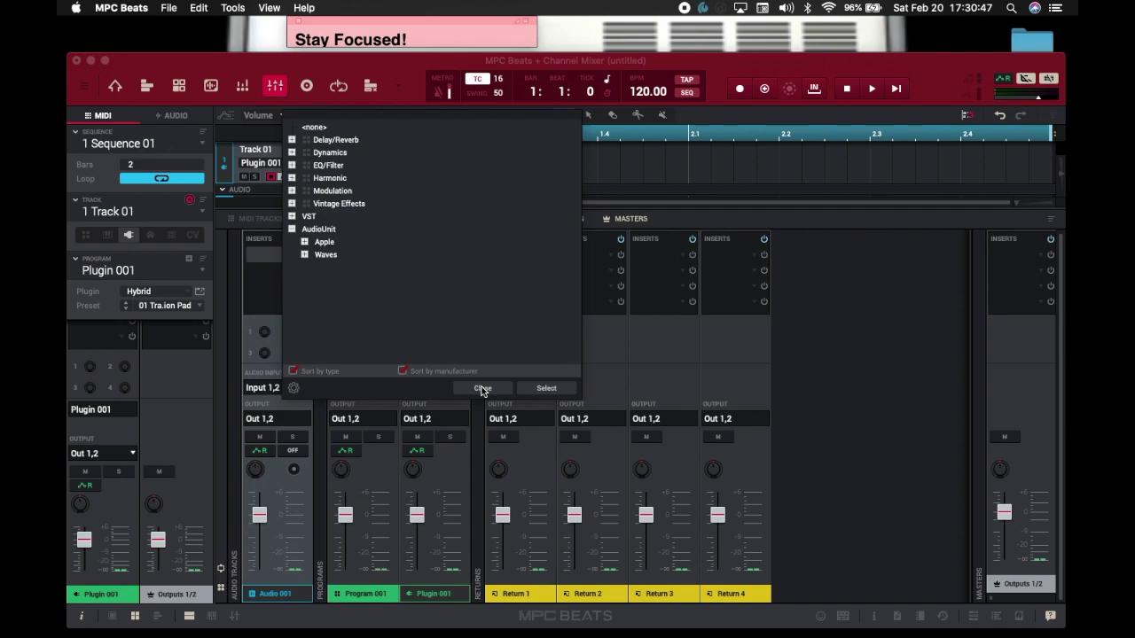
- Load Waves Tune Real-Time (m) into the first insert of Audio 001, and view and close its plugin window
{"action": "left_click", "coordinate": [305, 254]}
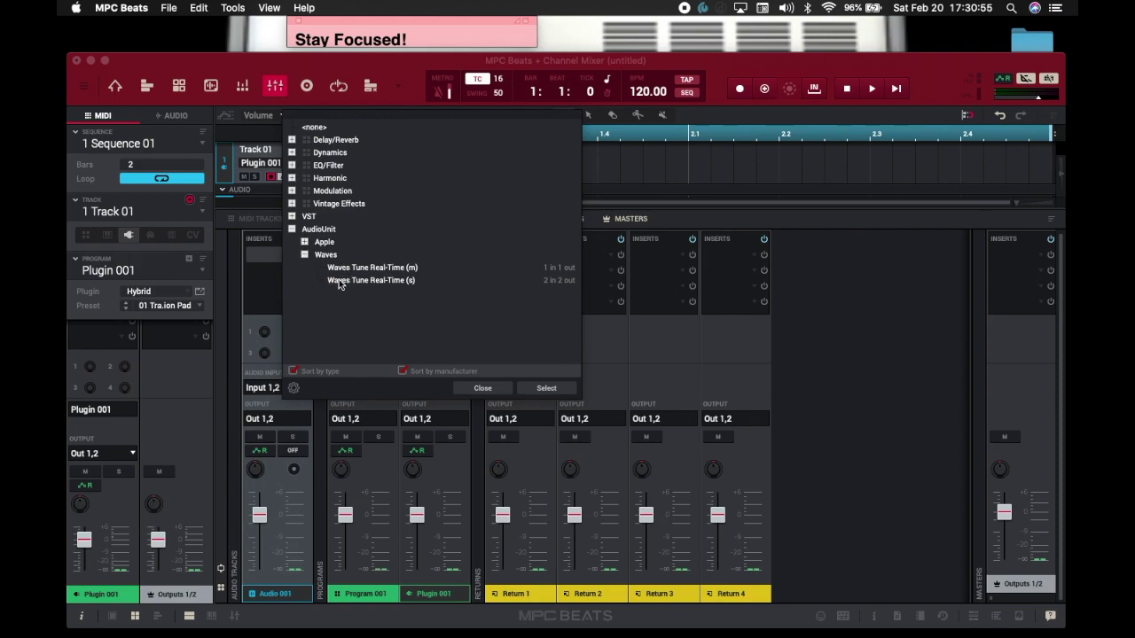
{"action": "double_click", "coordinate": [335, 268]}
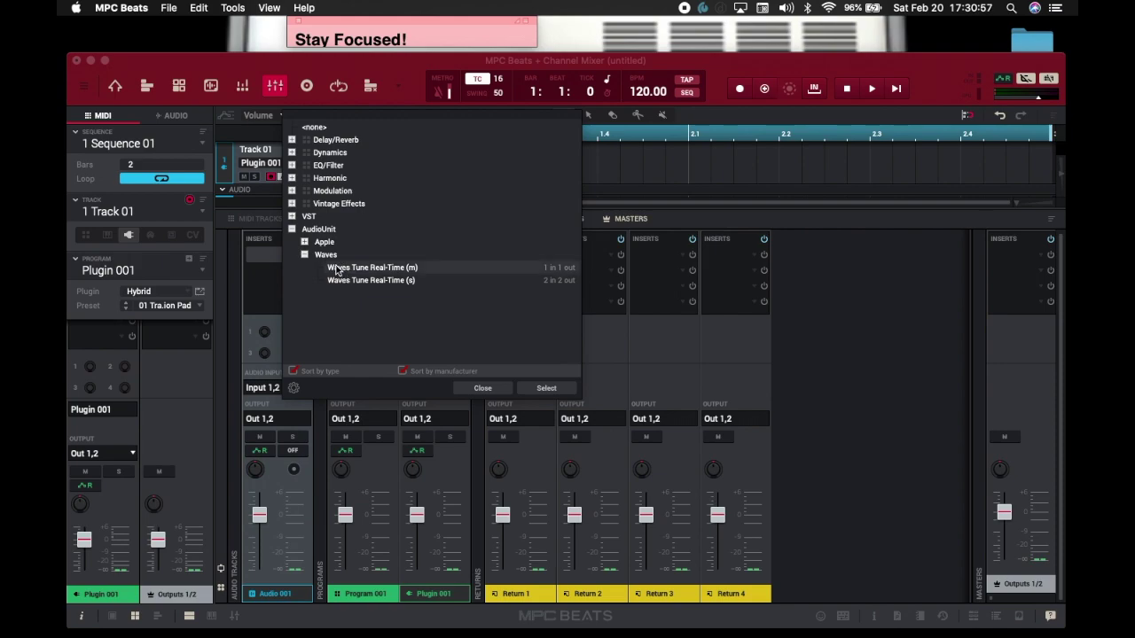
{"action": "double_click", "coordinate": [263, 256]}
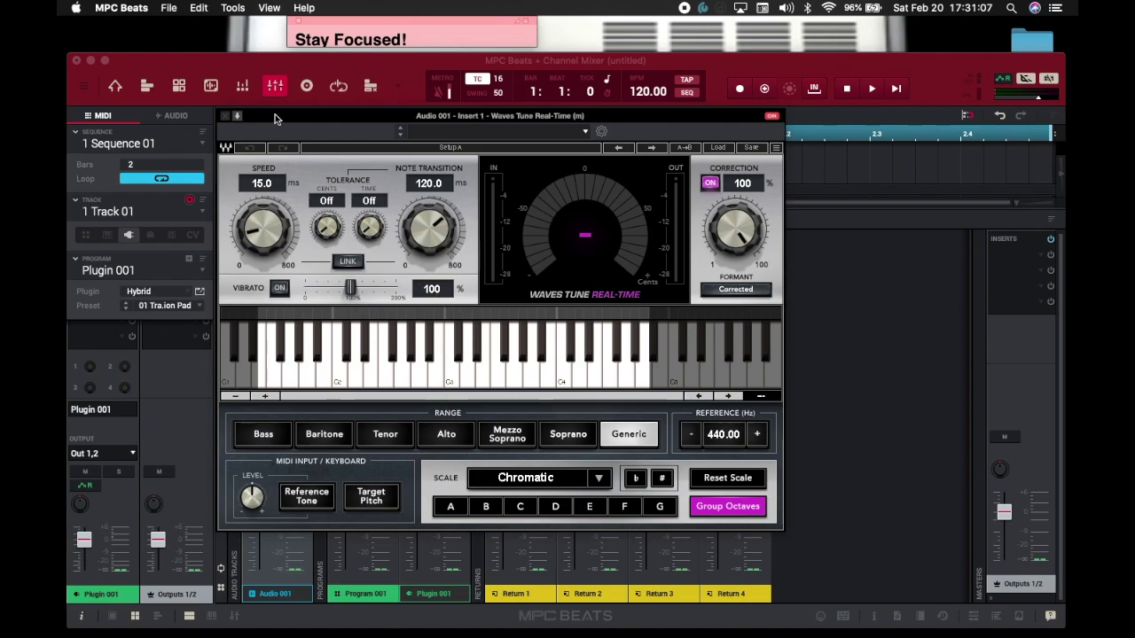
{"action": "left_click", "coordinate": [226, 115]}
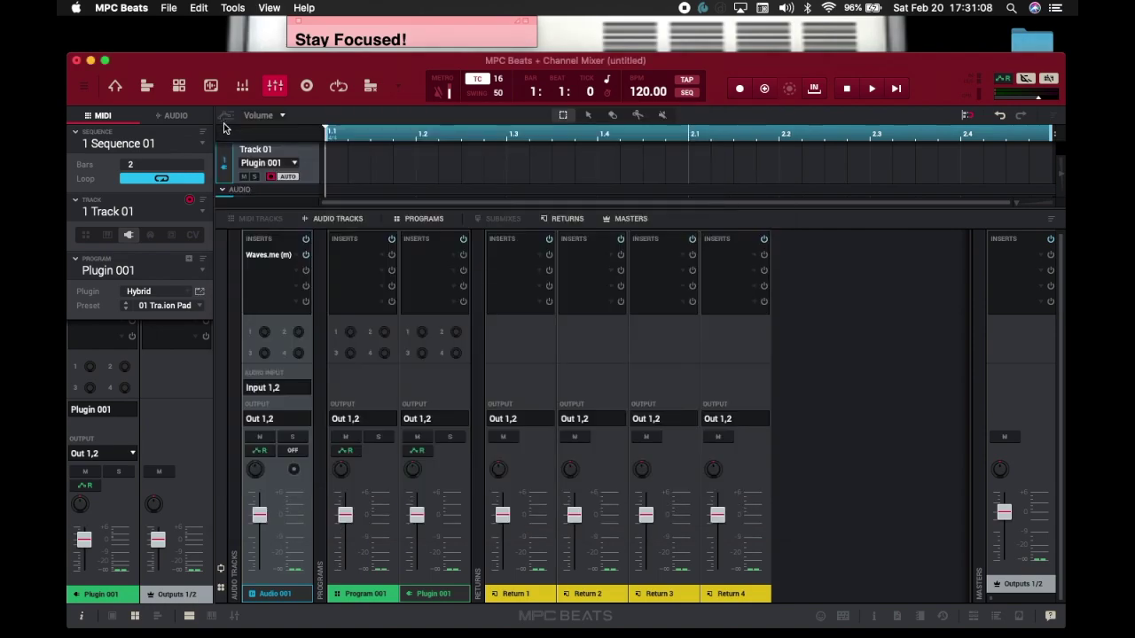
- Load the AIR Kill EQ effect into the second insert of Audio 001, and view and close its settings window
{"action": "left_click", "coordinate": [269, 271]}
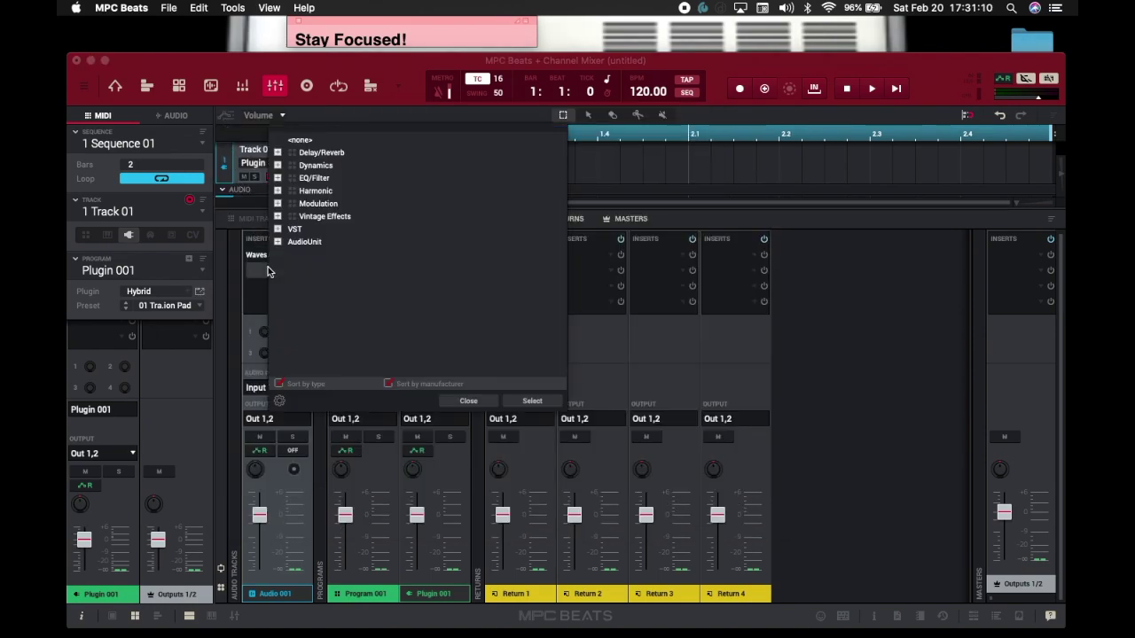
{"action": "left_click", "coordinate": [279, 178]}
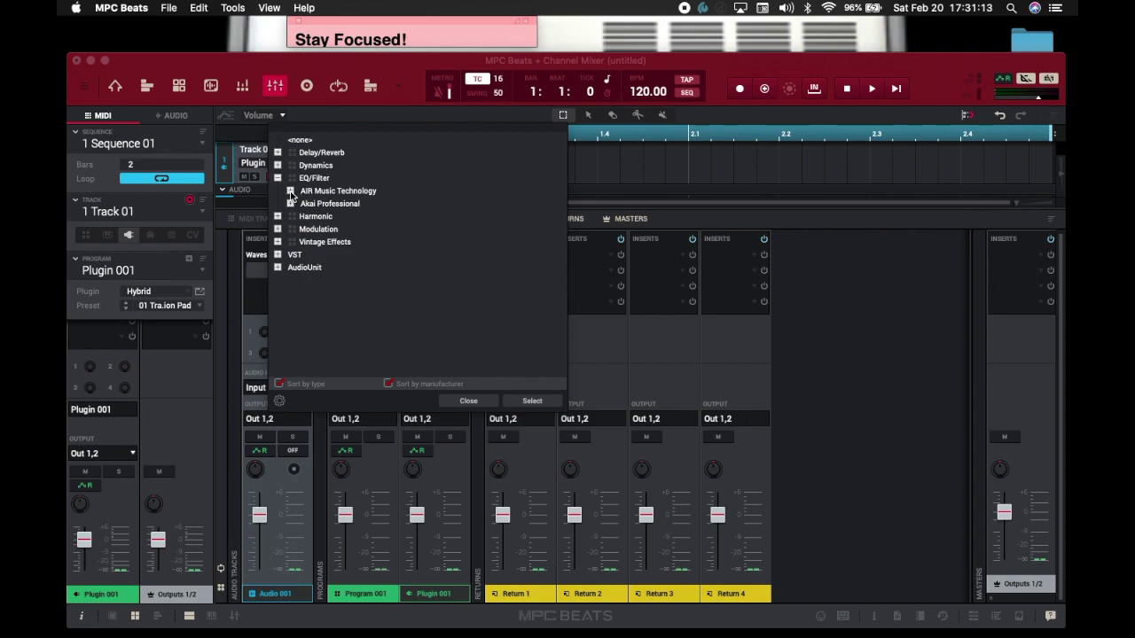
{"action": "left_click", "coordinate": [290, 192]}
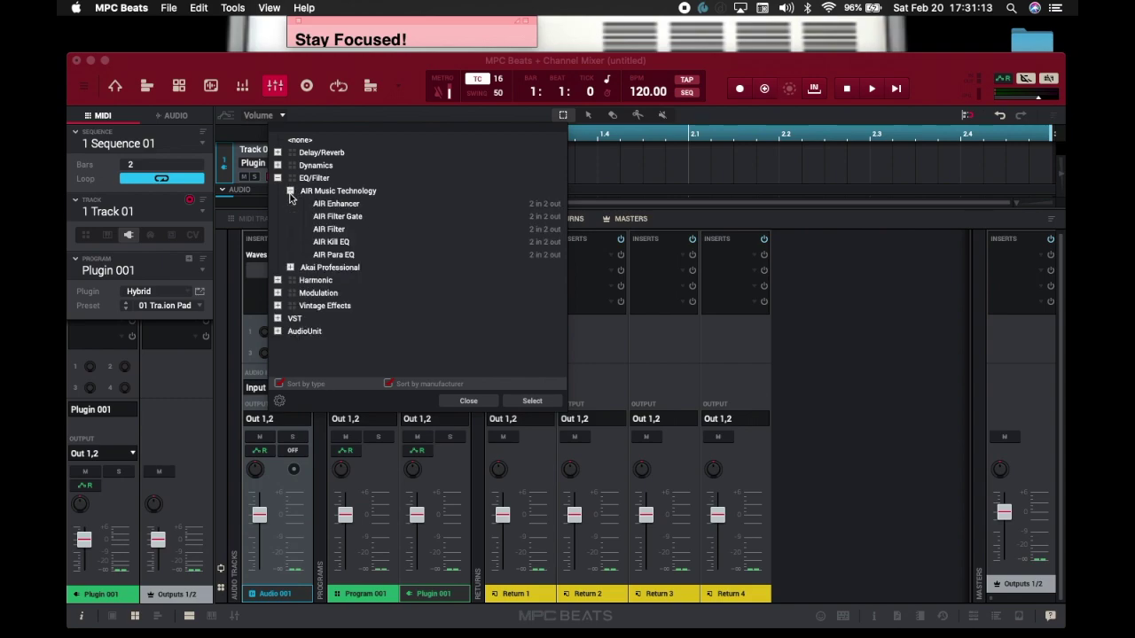
{"action": "double_click", "coordinate": [328, 242]}
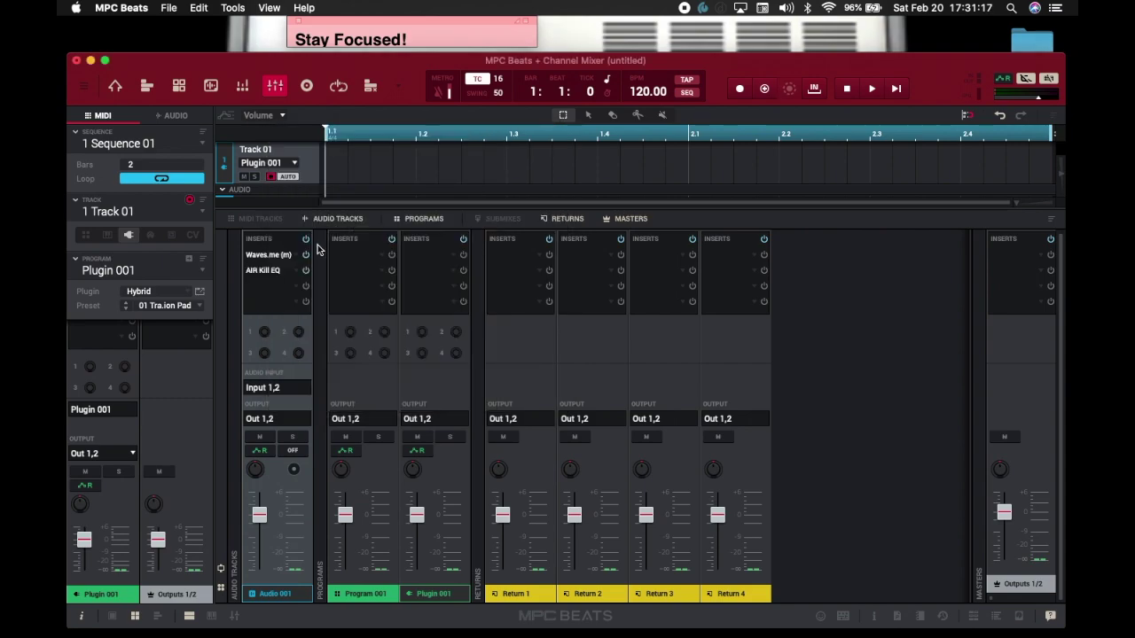
{"action": "double_click", "coordinate": [289, 272]}
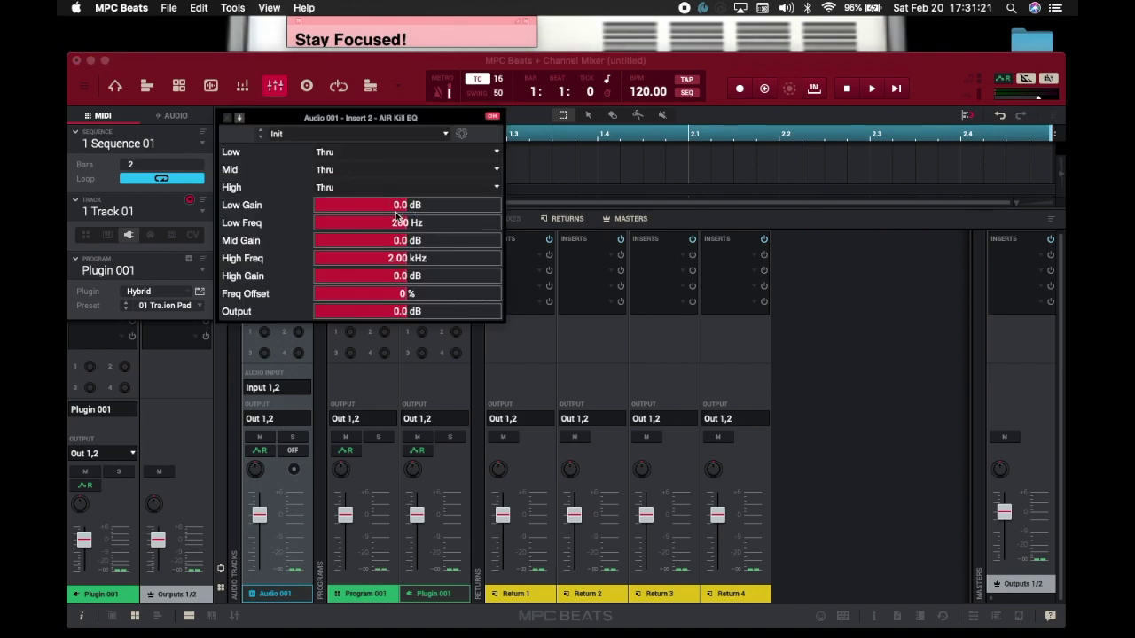
{"action": "left_click", "coordinate": [230, 118]}
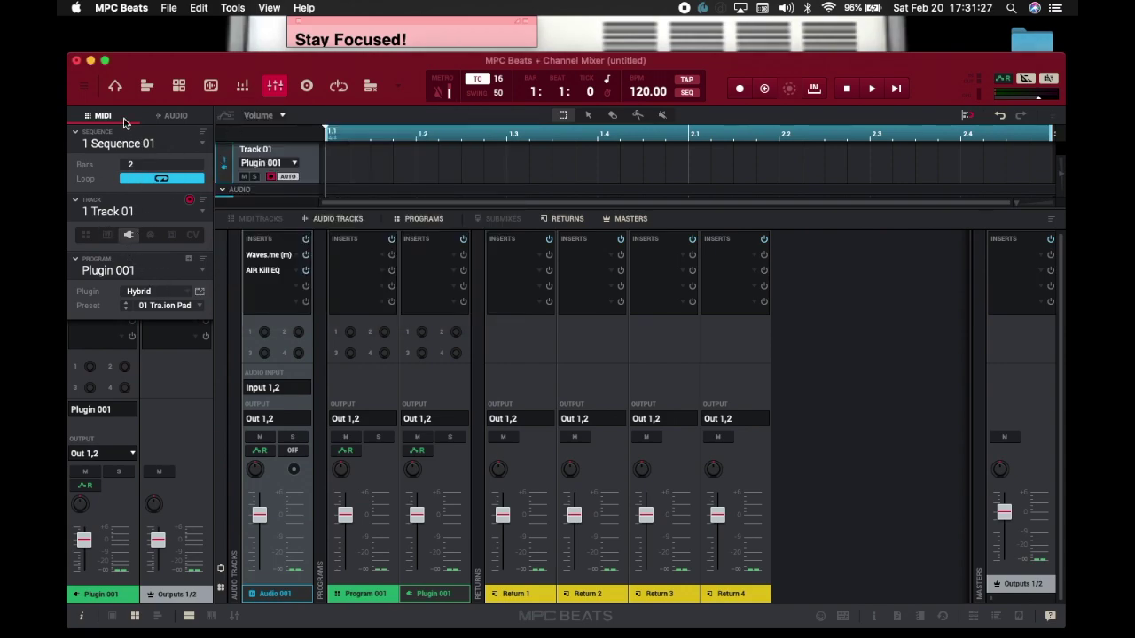
- Return to Main Mode and quit MPC Beats without saving the untitled project
{"action": "left_click", "coordinate": [114, 87]}
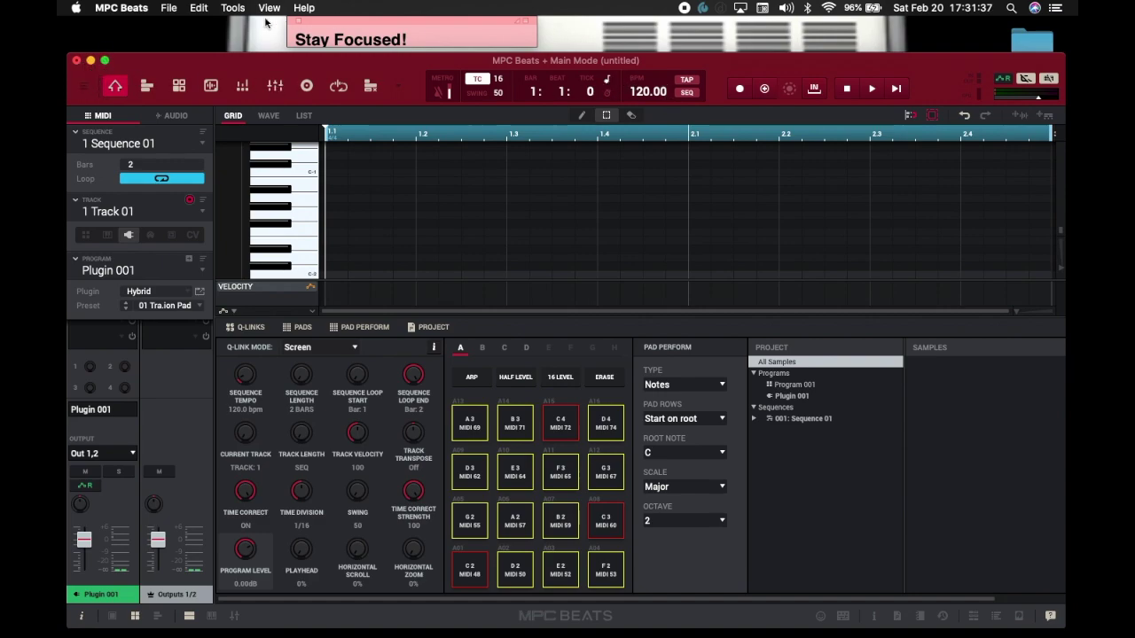
{"action": "left_click", "coordinate": [77, 61]}
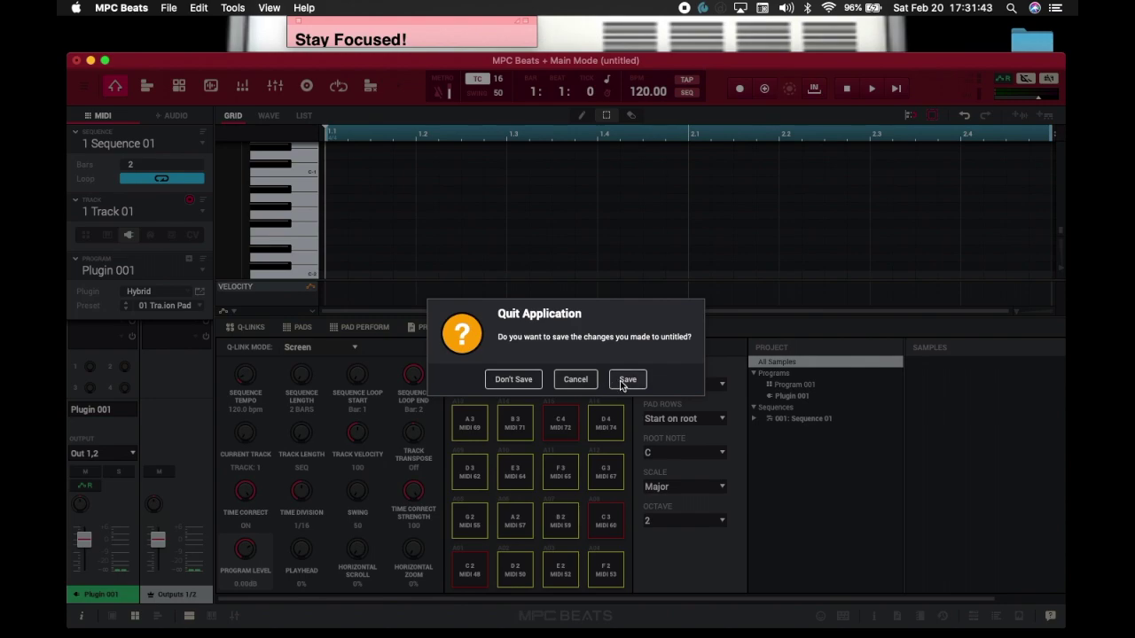
{"action": "left_click", "coordinate": [526, 384]}
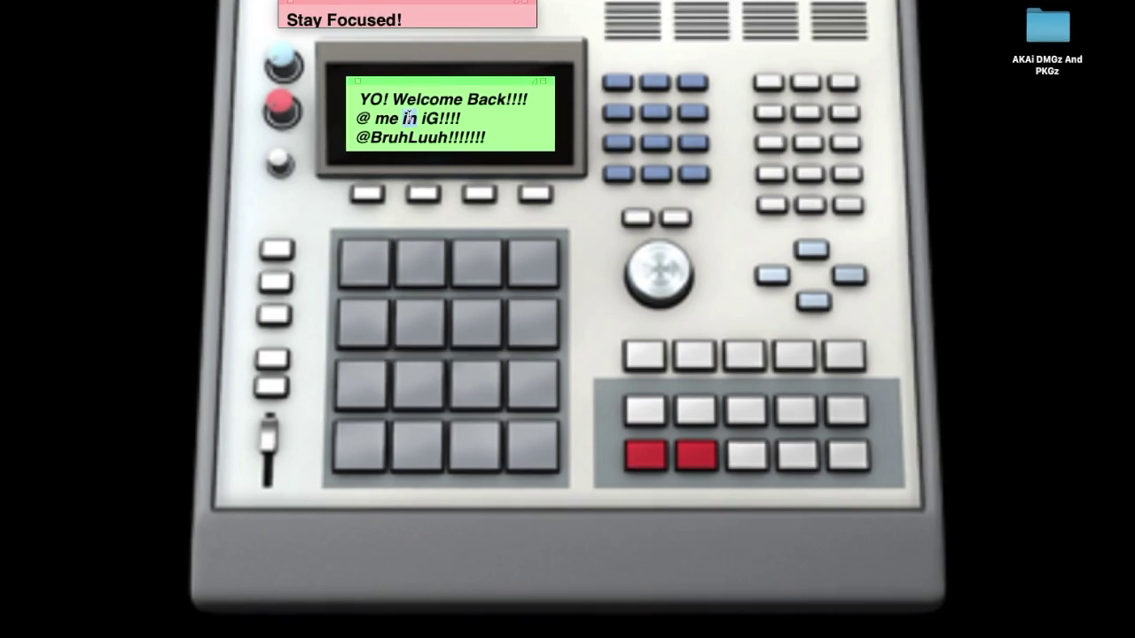
- Edit the second line of the green desktop sticky note to read "Add me on iG!!!!"
{"action": "type", "text": "on"}
{"action": "double_click", "coordinate": [361, 118]}
{"action": "type", "text": "add"}
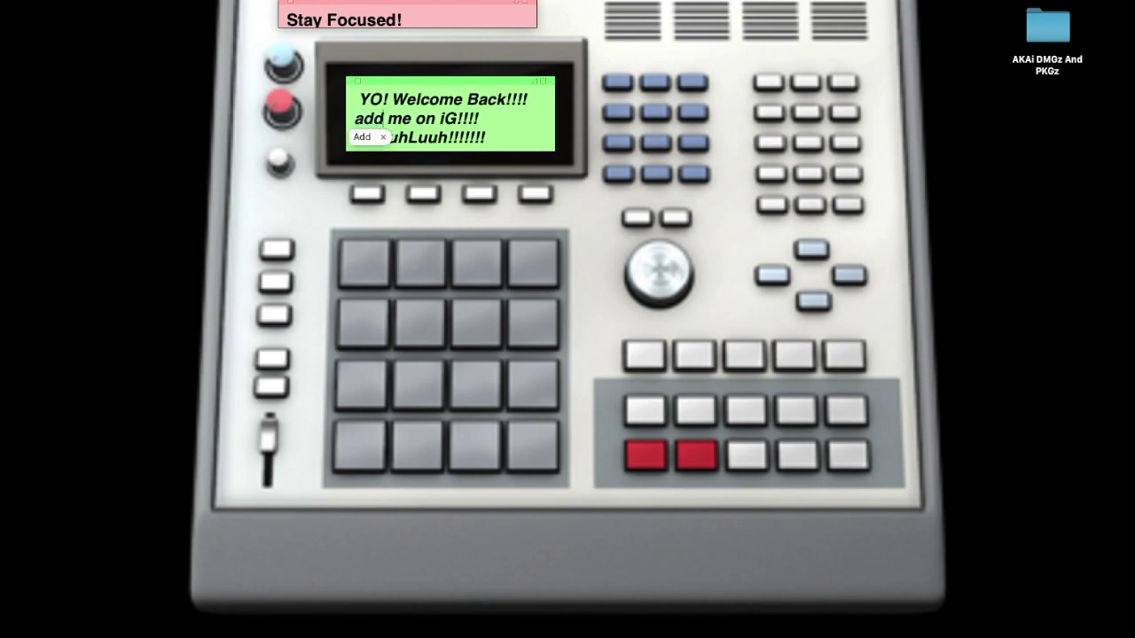
{"action": "left_click", "coordinate": [586, 213]}
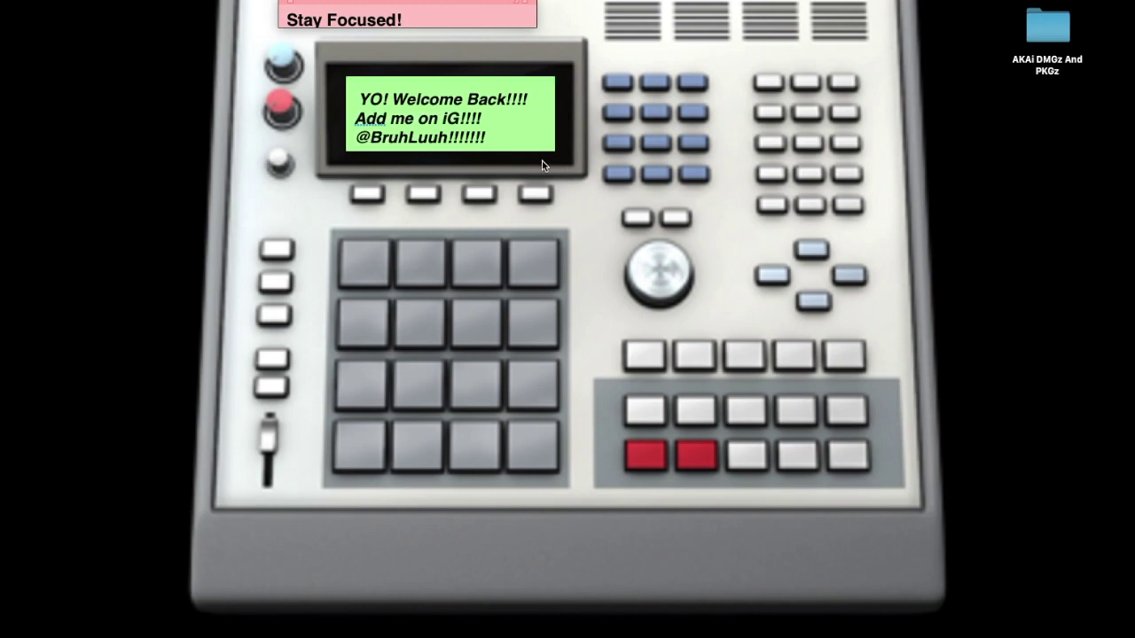
- Open the colour choices for the green sticky note
{"action": "left_click", "coordinate": [489, 124]}
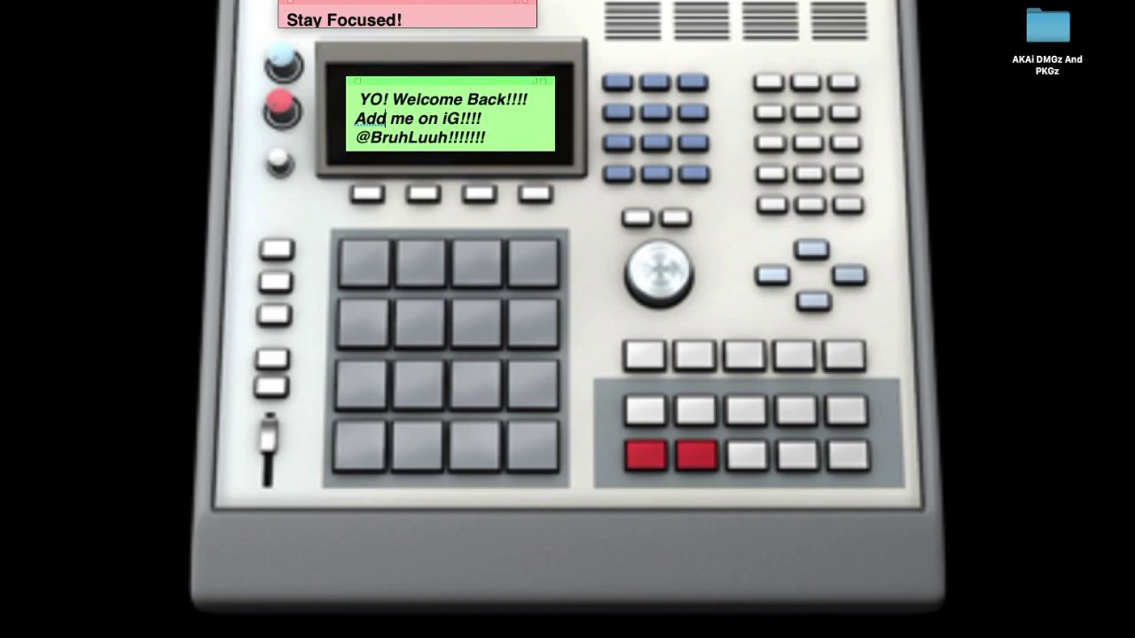
{"action": "left_click", "coordinate": [252, 0]}
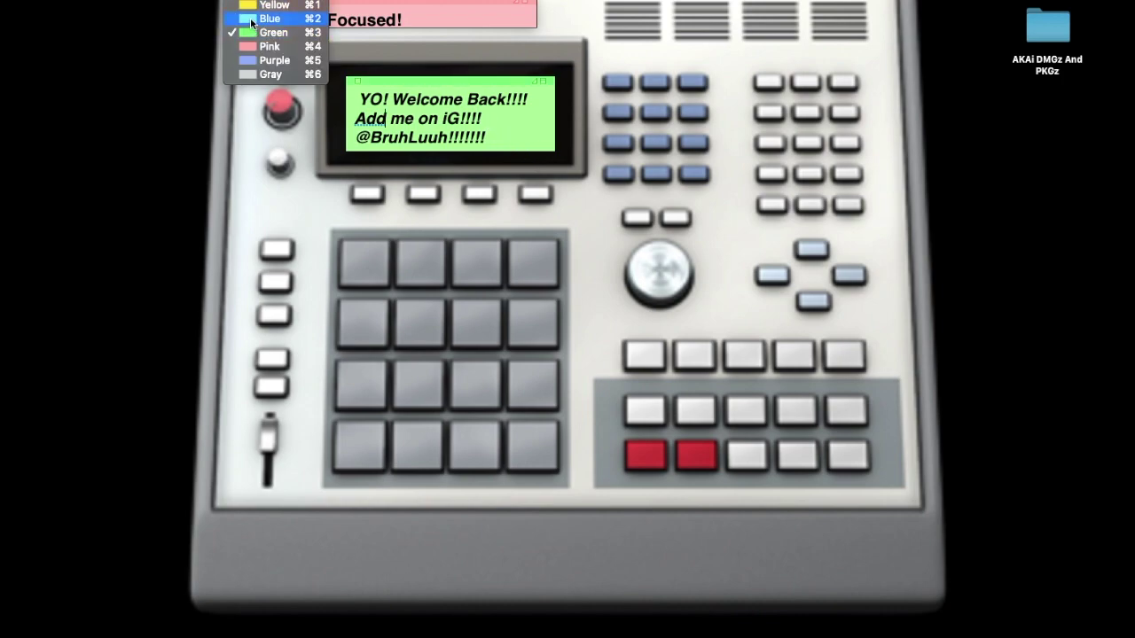